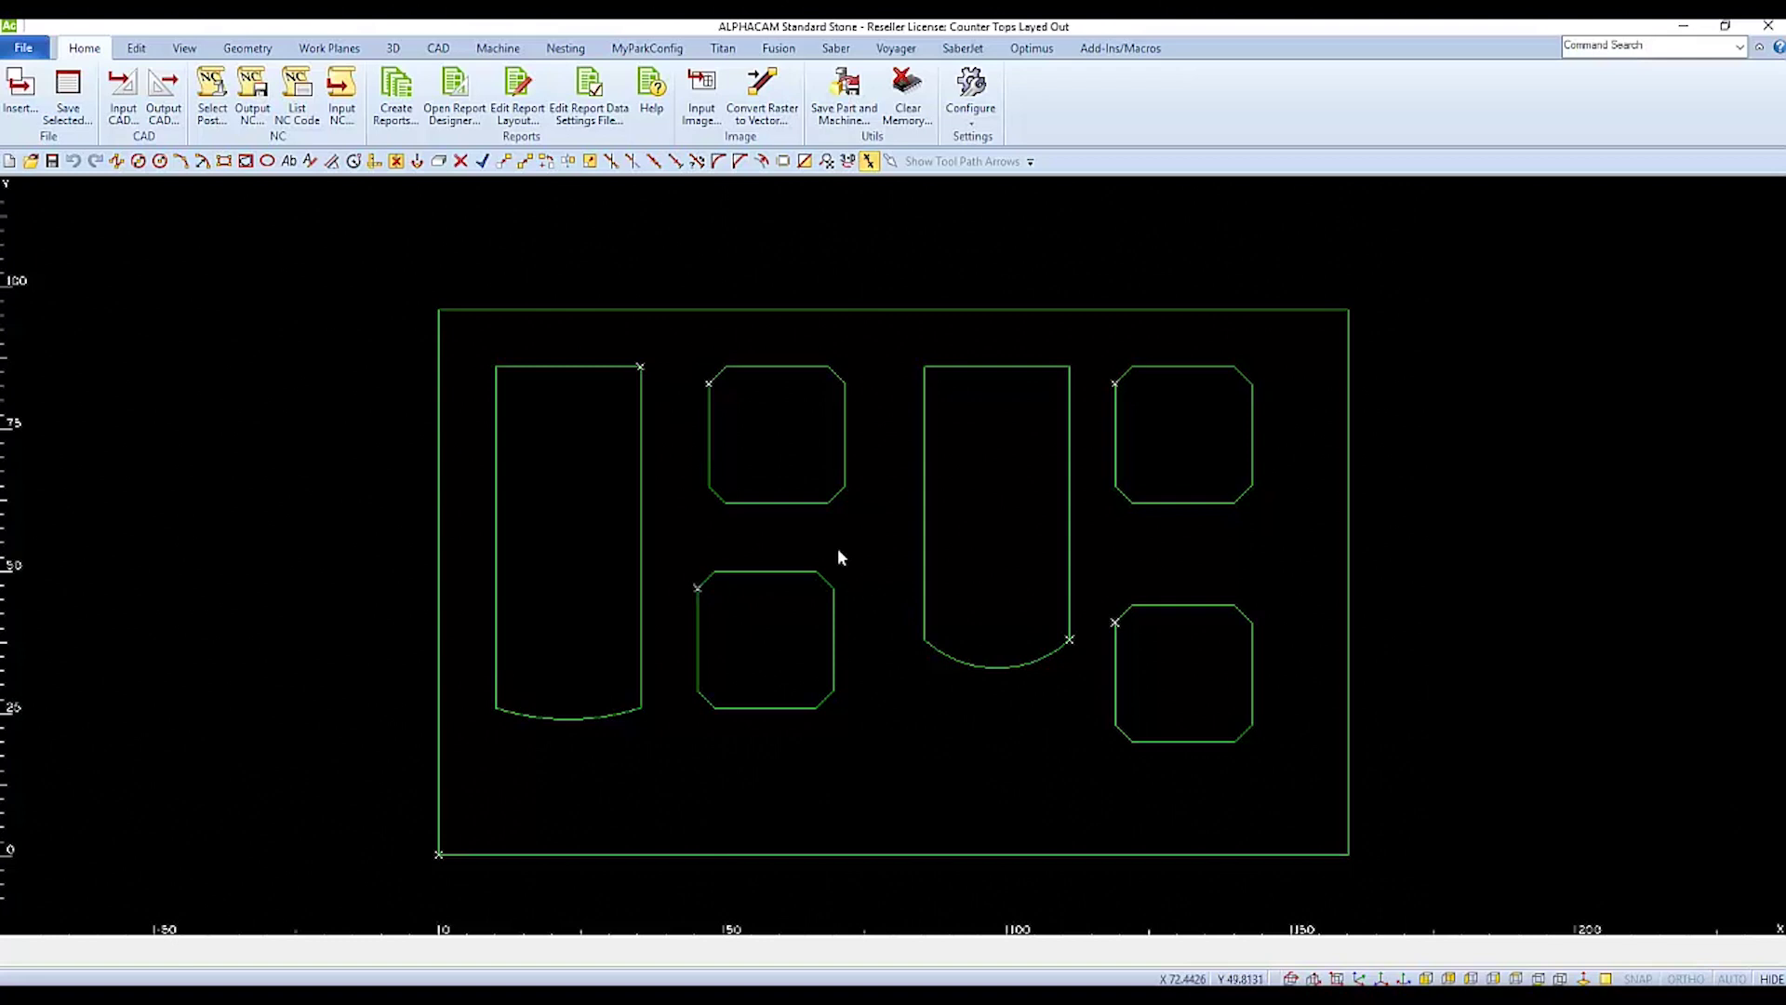
Mirror all six countertop parts across the sheet's left edge, keeping the originals.
click(137, 49)
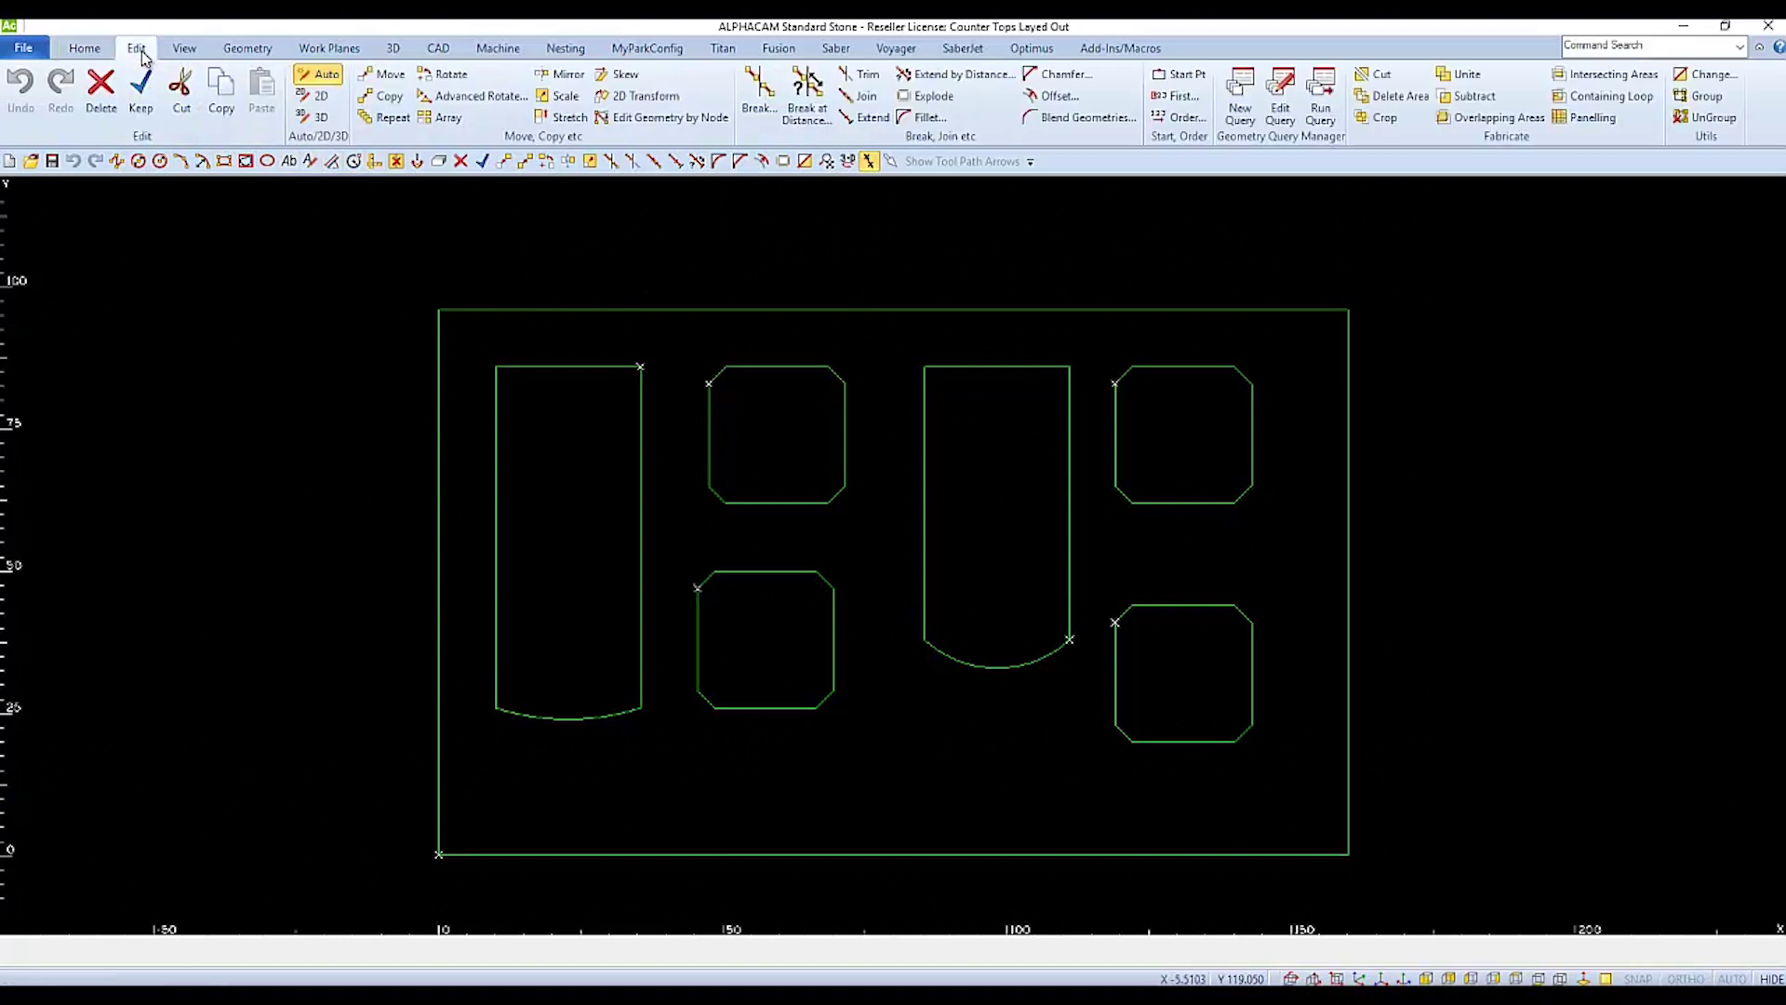
click(554, 77)
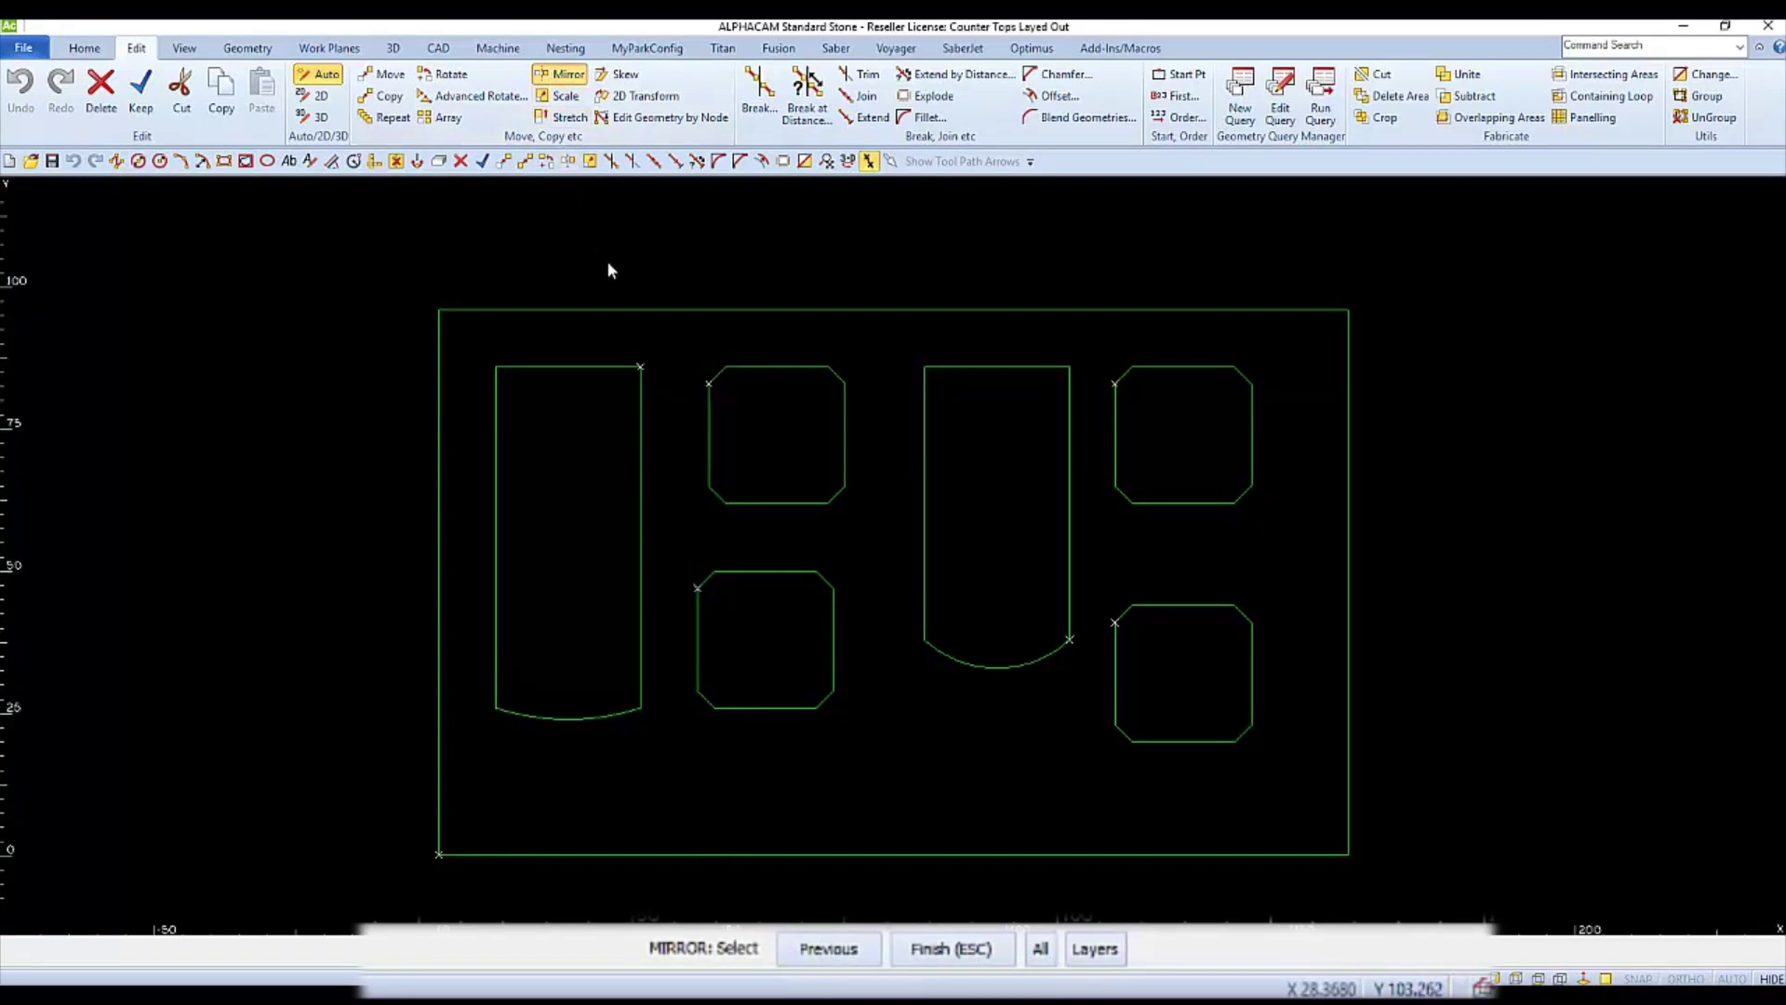
click(467, 337)
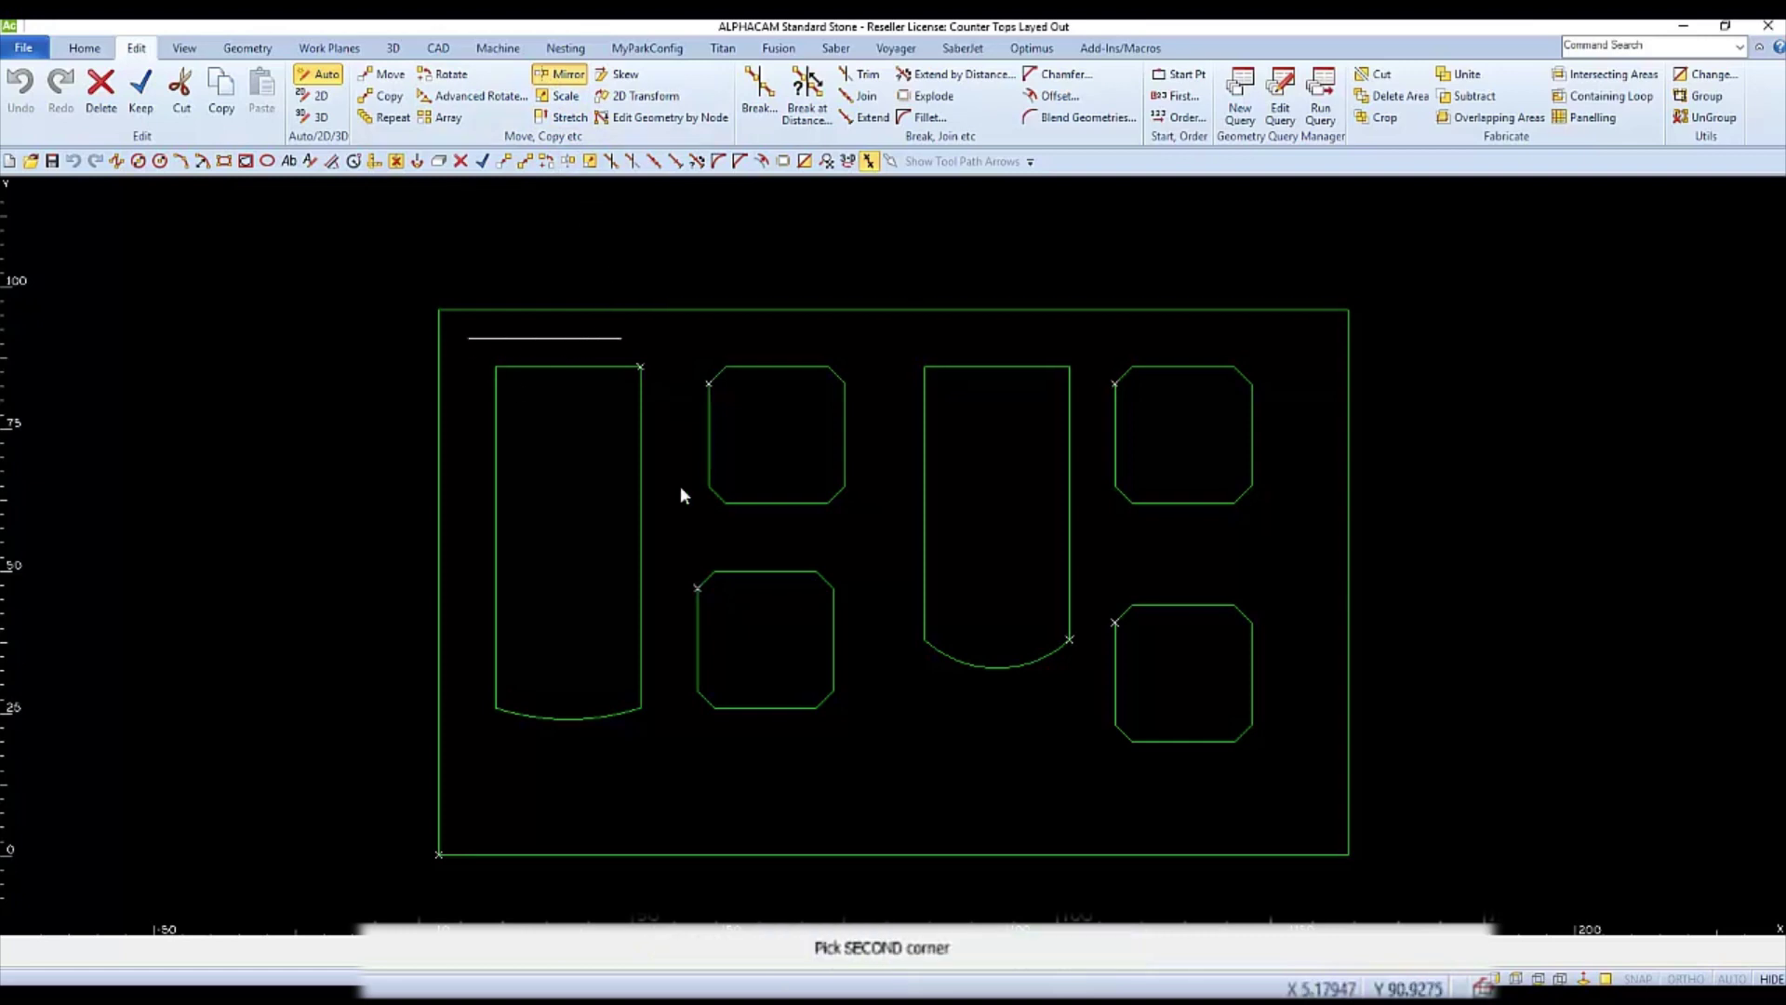
click(1292, 773)
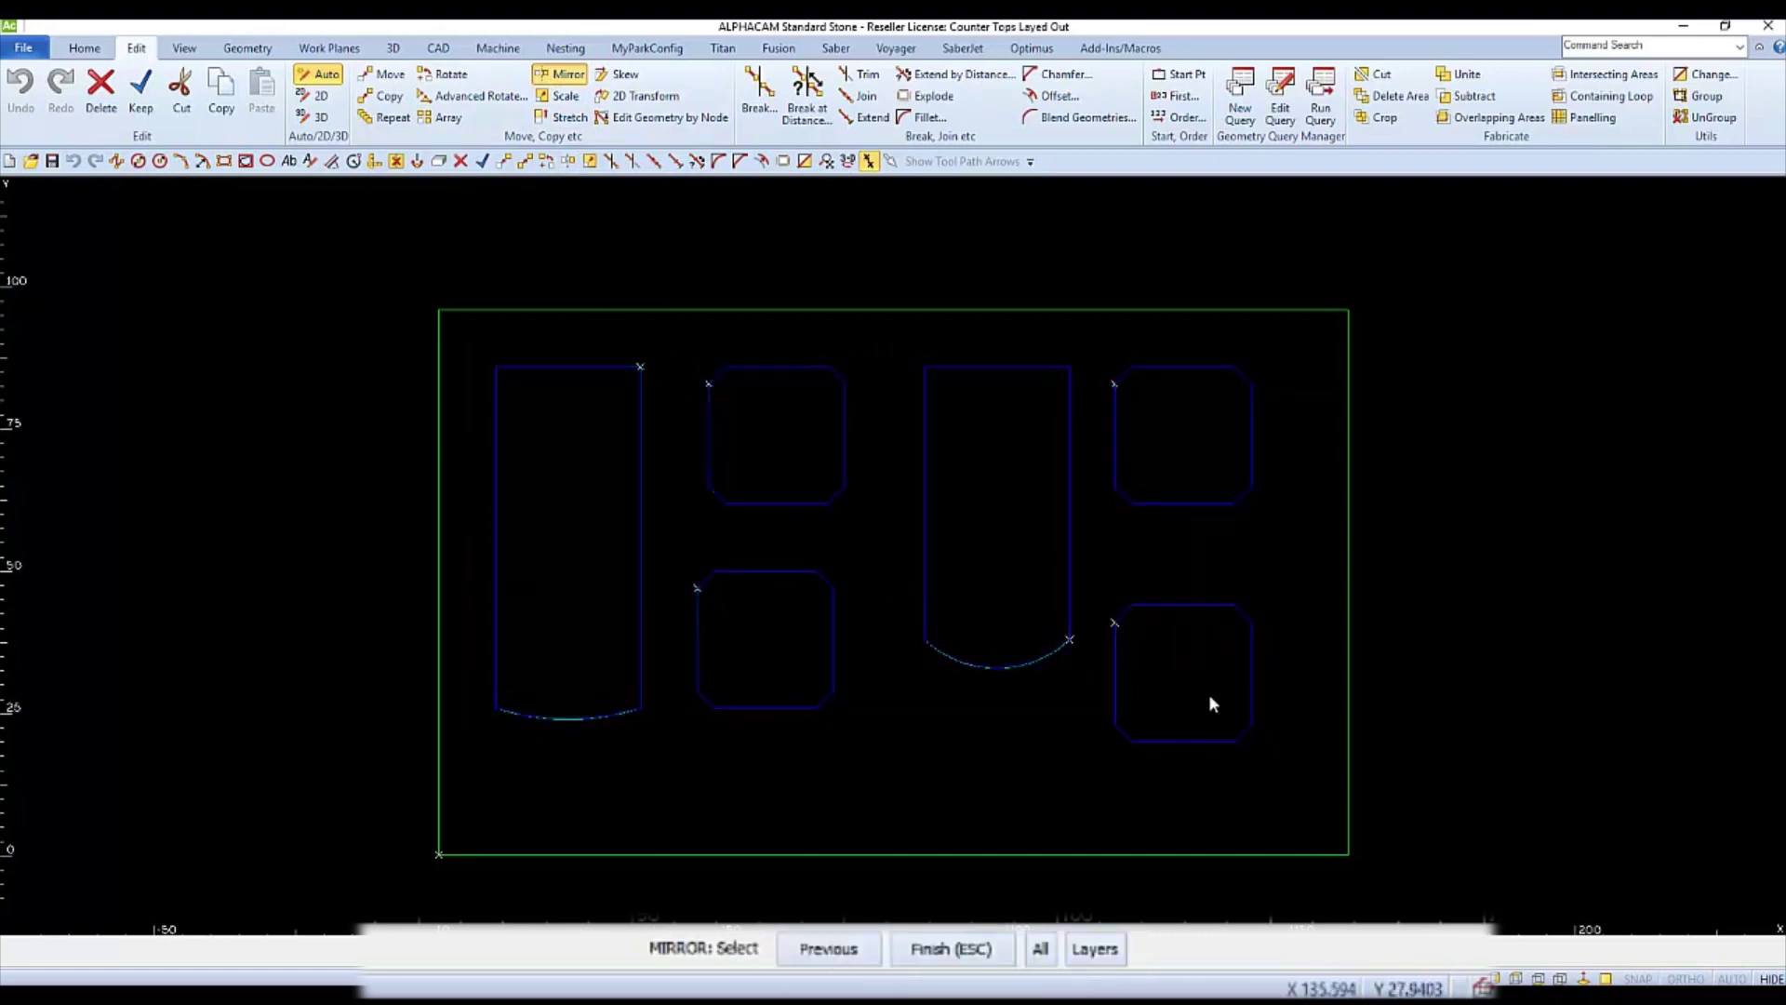
key(Escape)
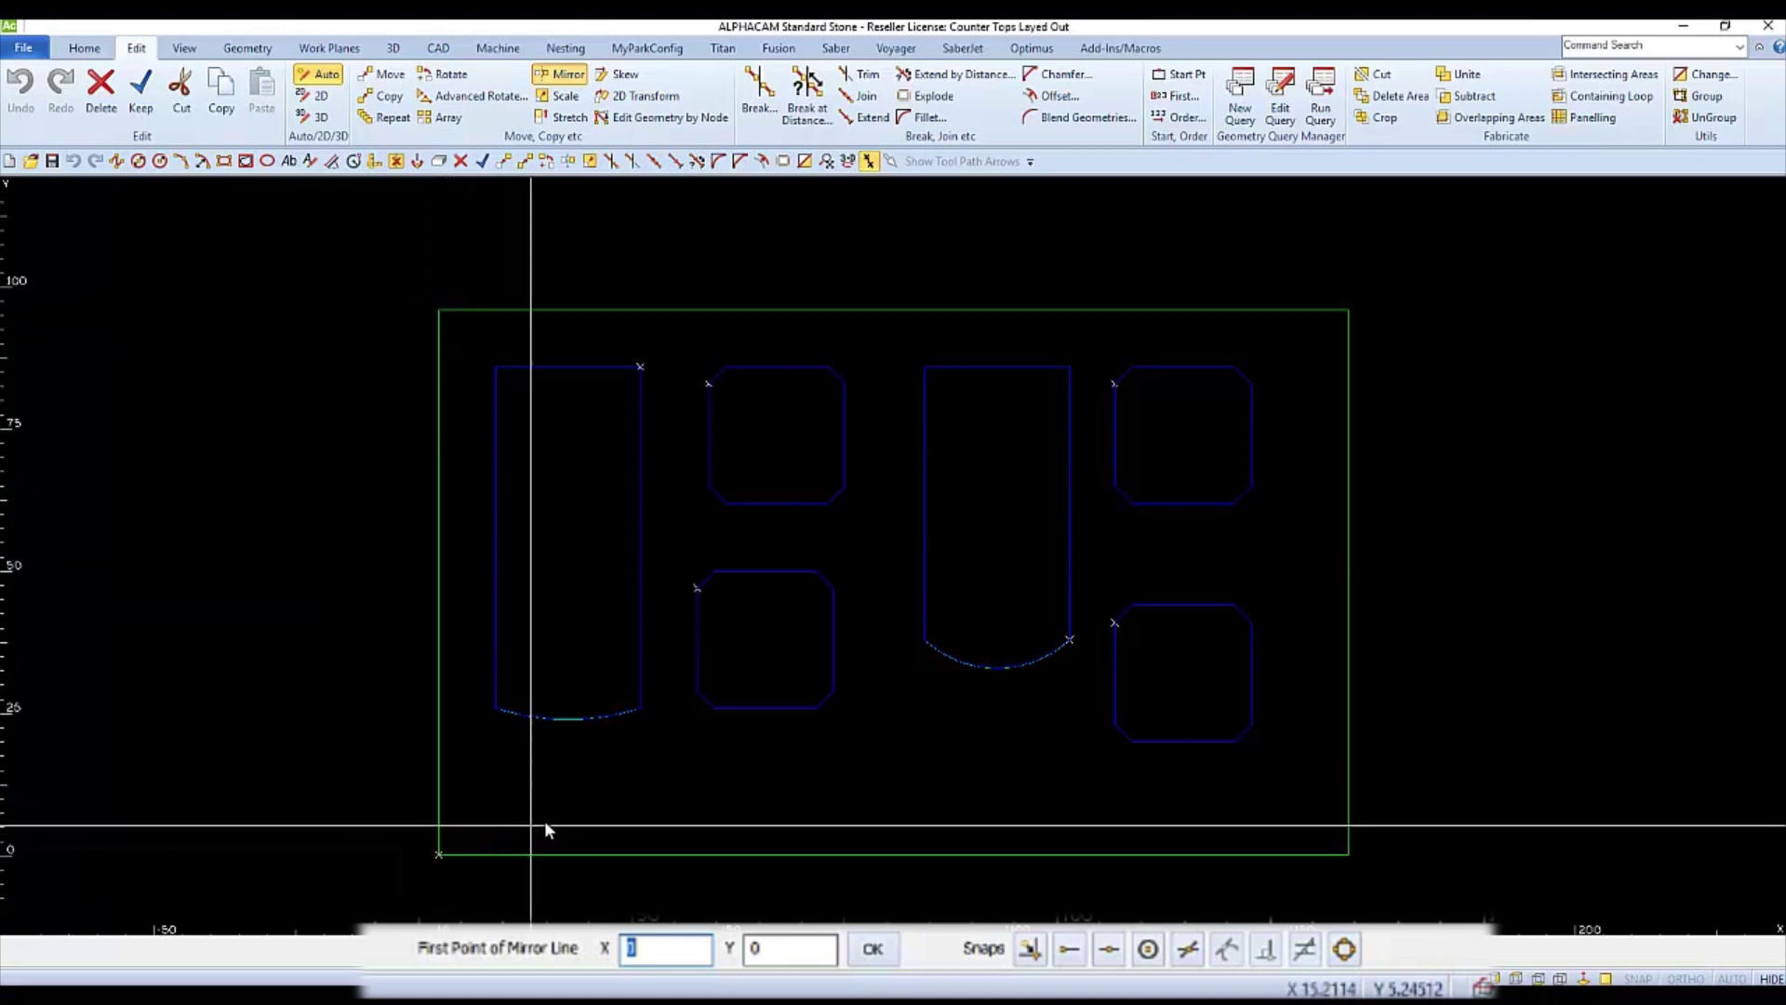
click(1071, 950)
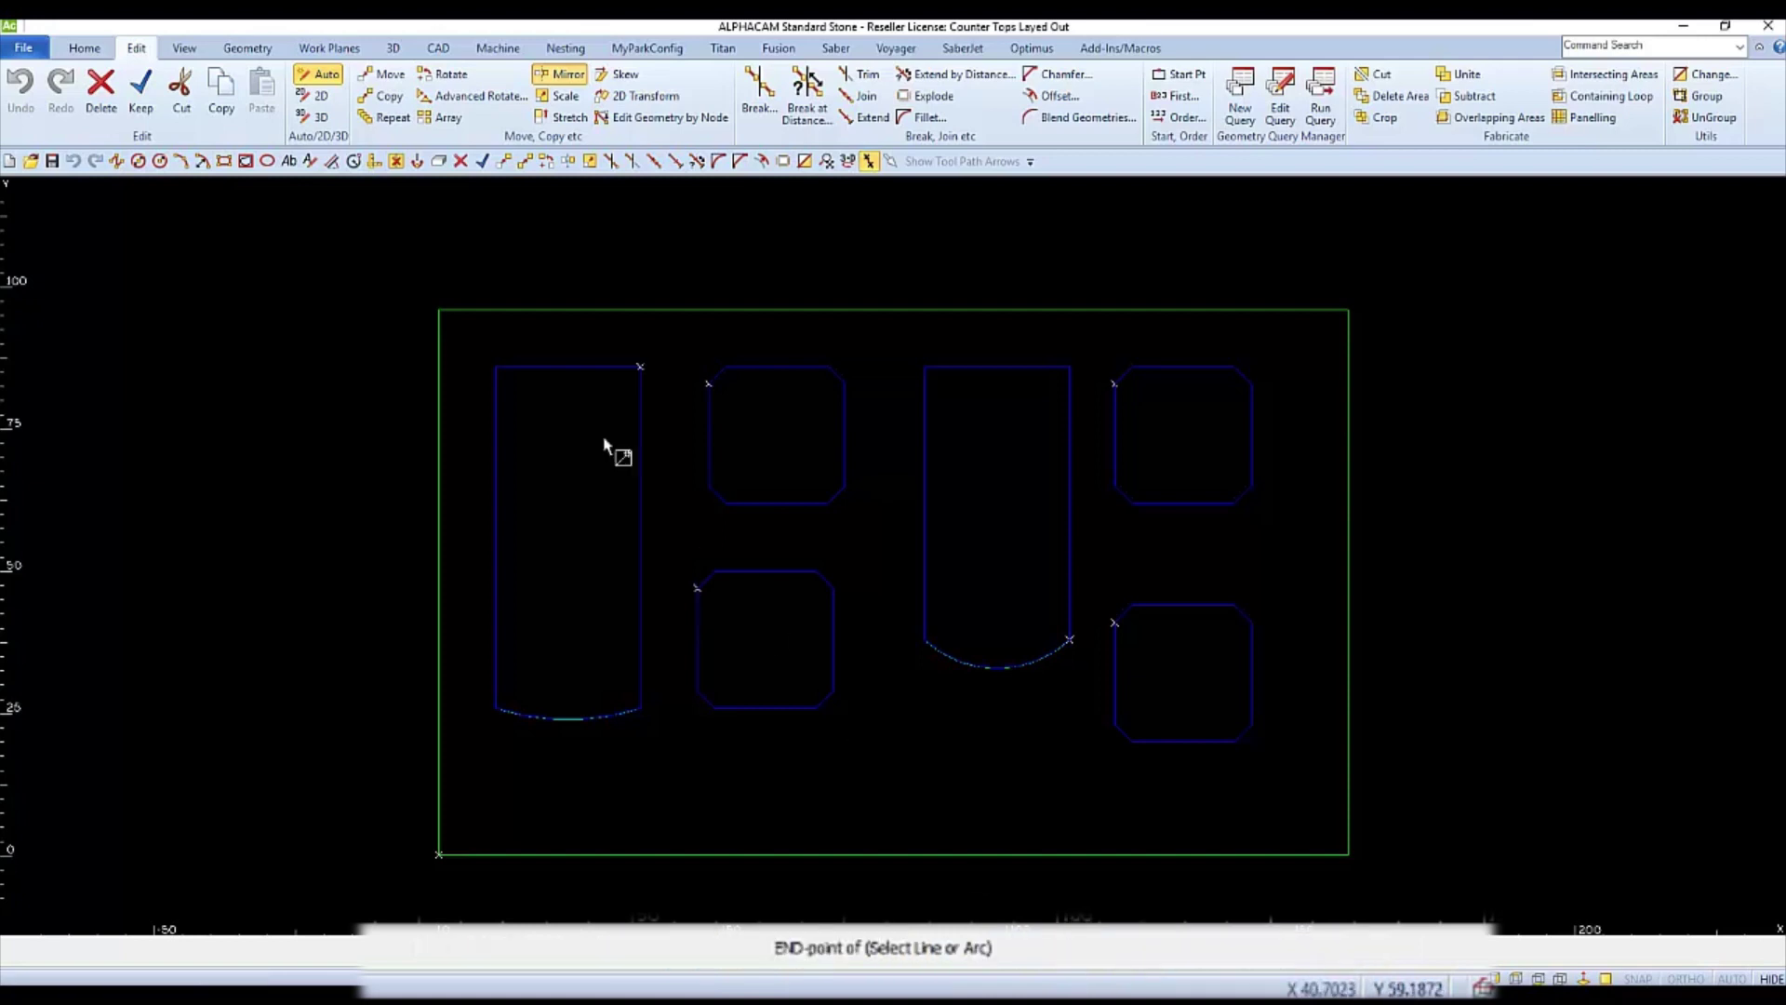
click(444, 317)
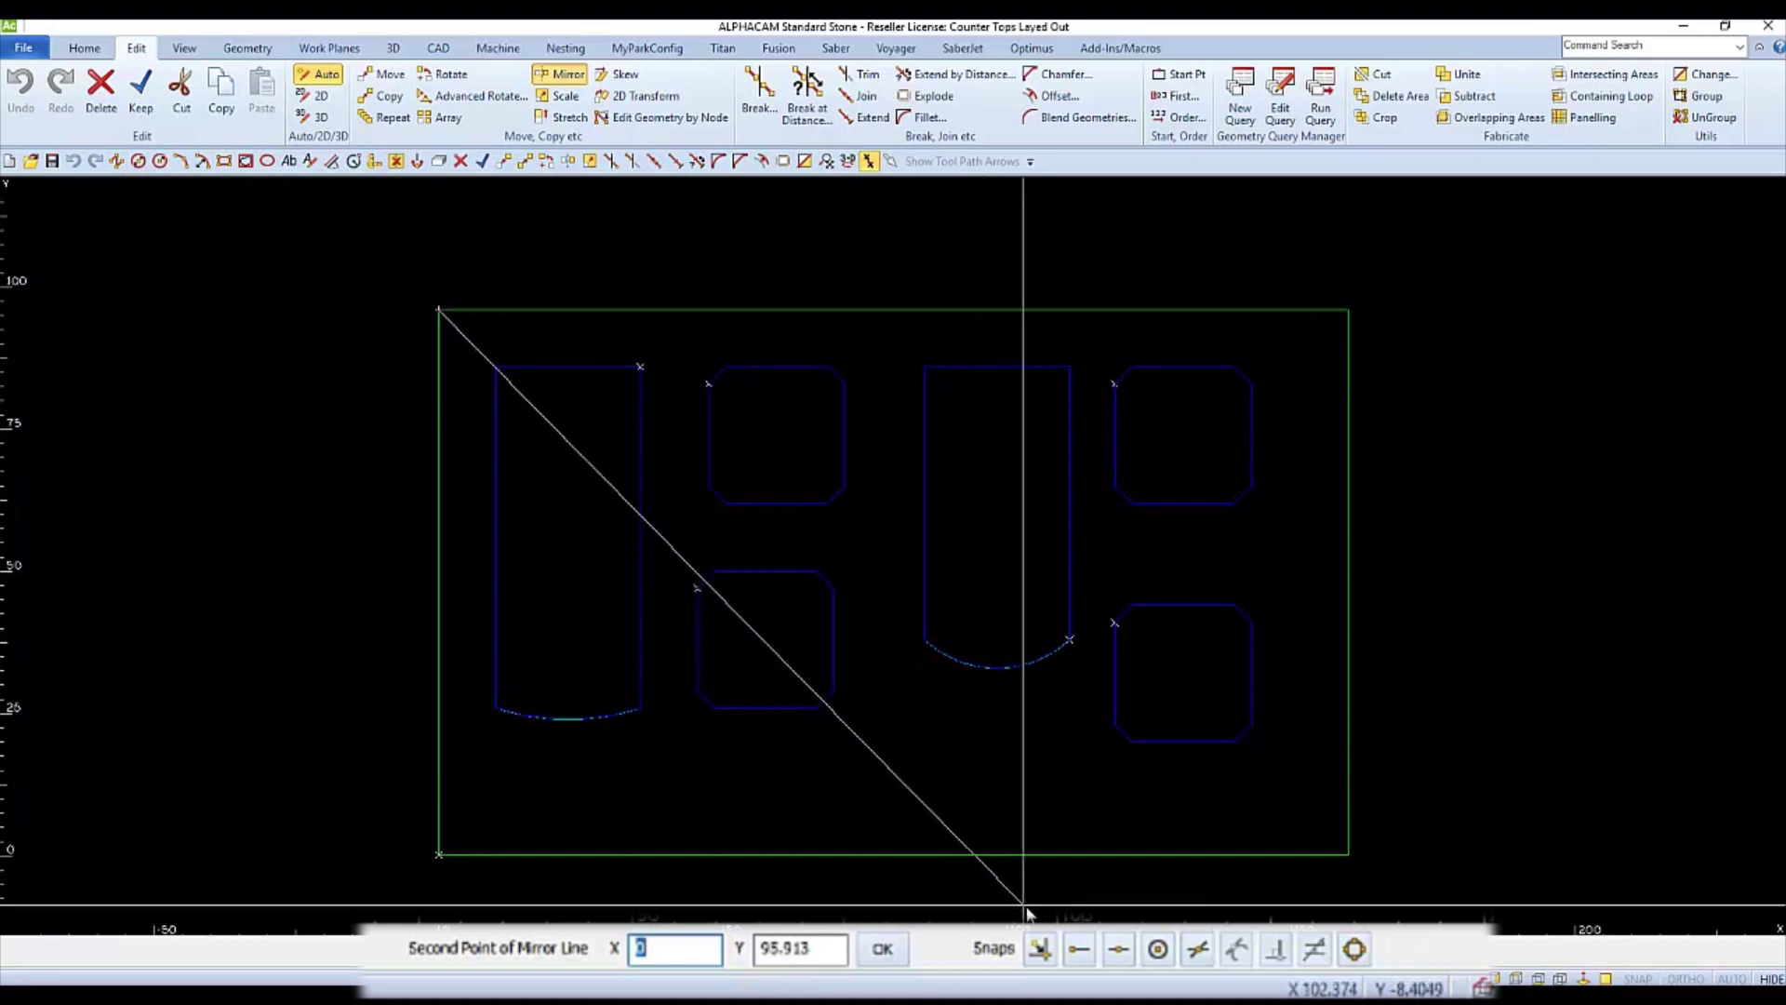
click(1081, 949)
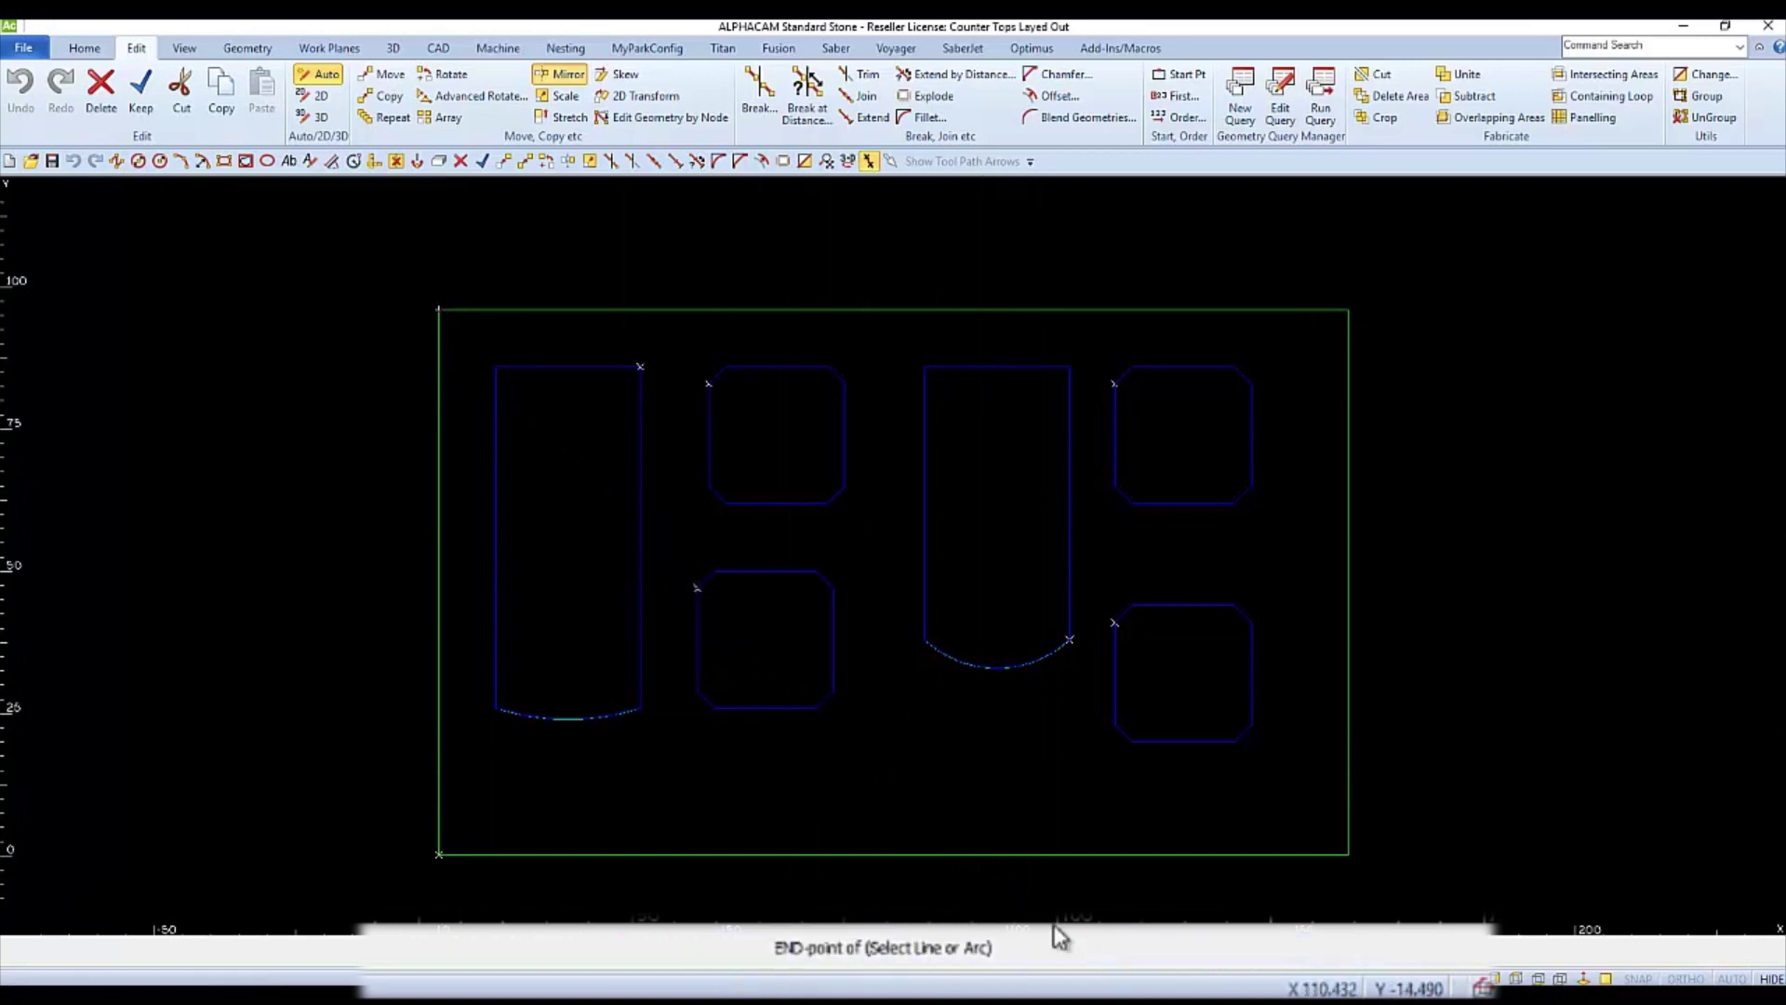
click(441, 854)
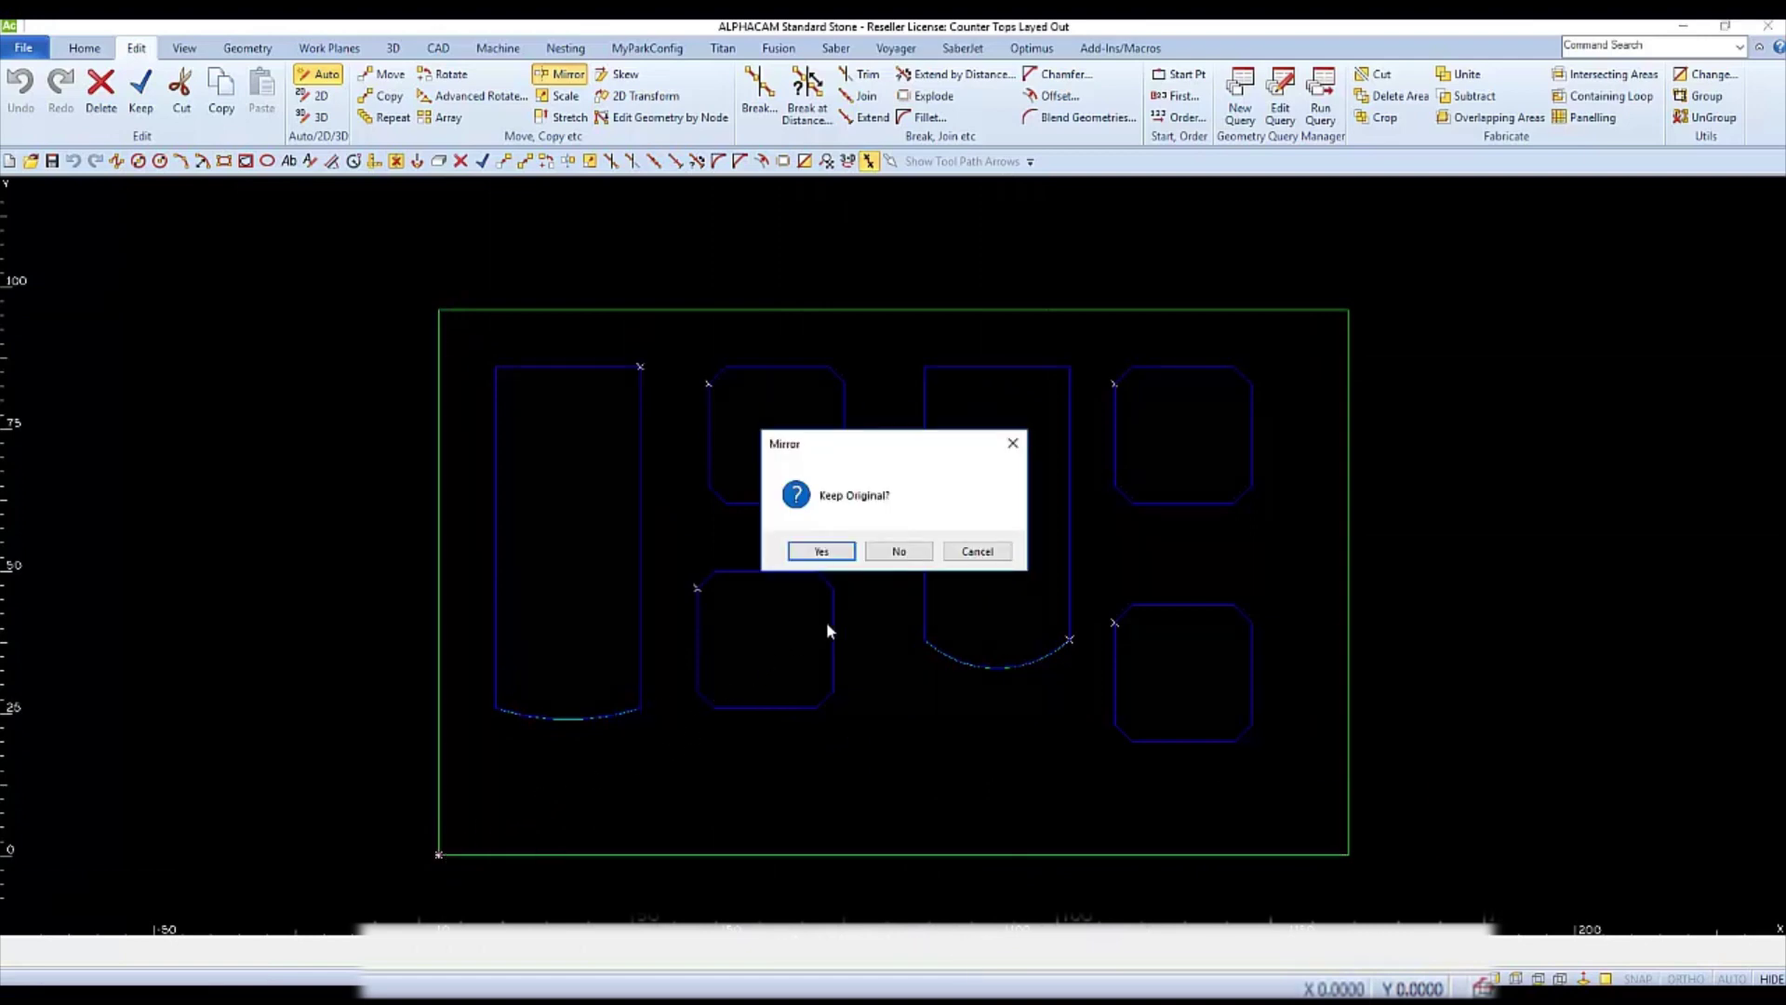
click(836, 552)
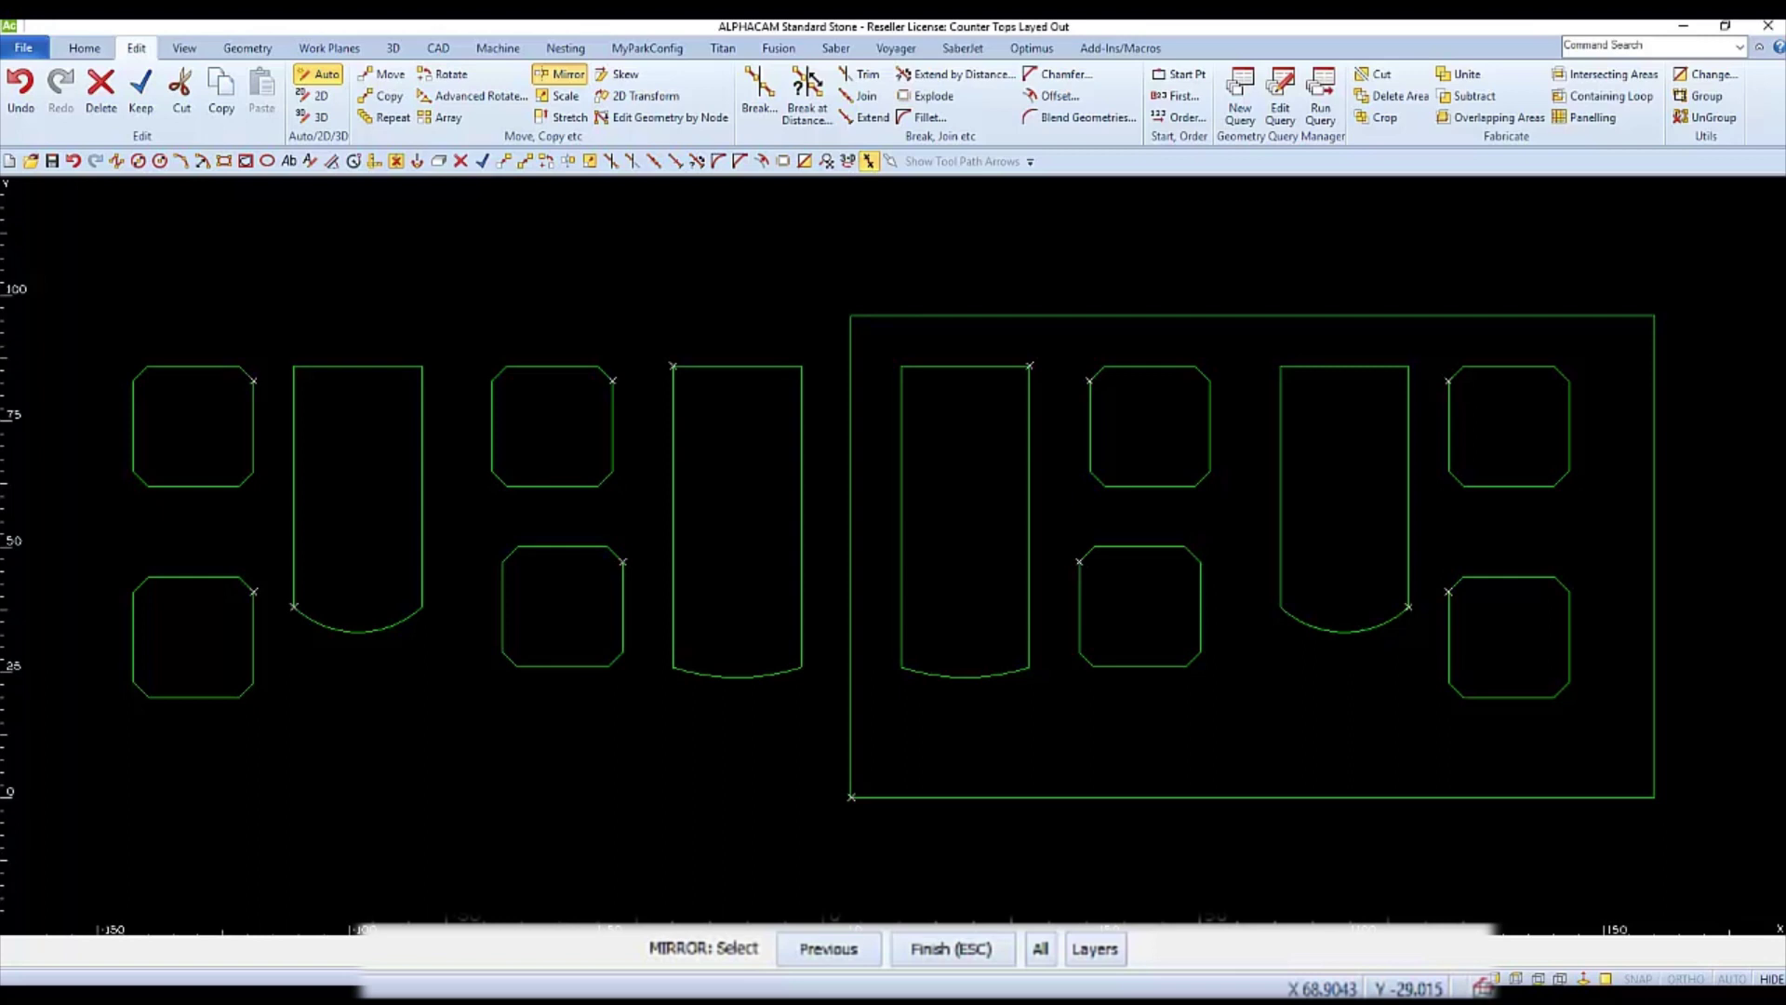
Finish the left-edge mirror, then undo it and zoom to fit the whole sheet.
click(968, 953)
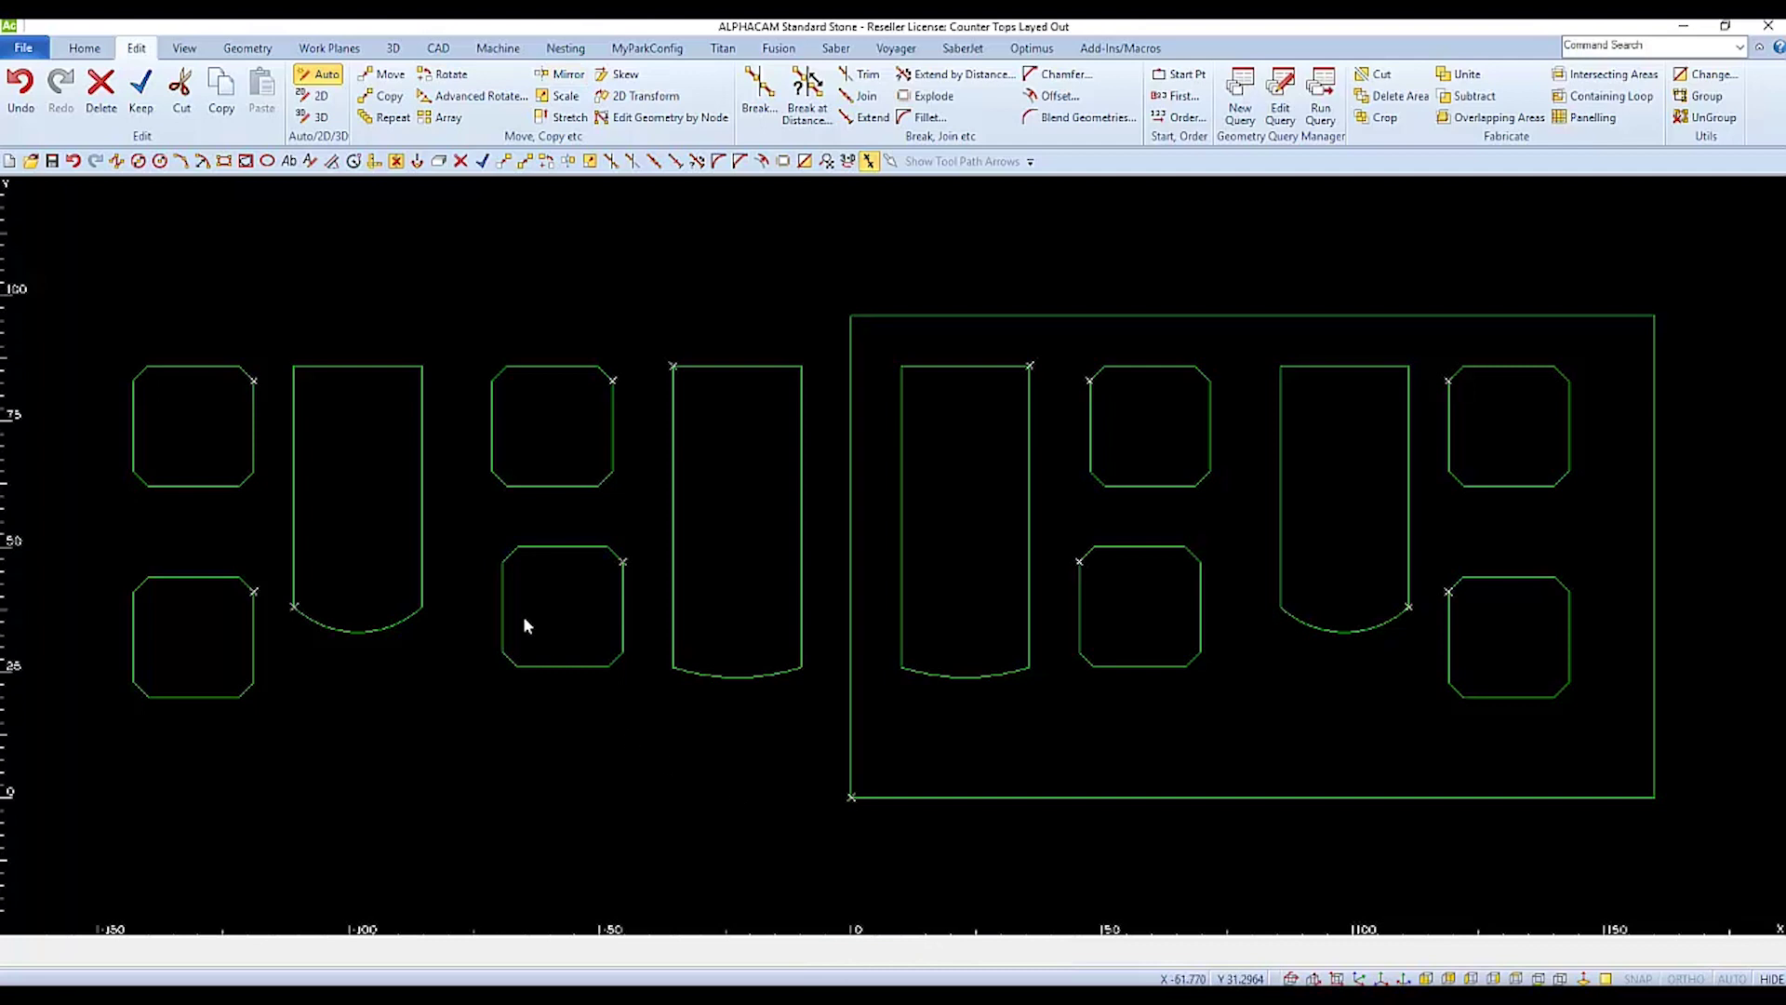
click(21, 88)
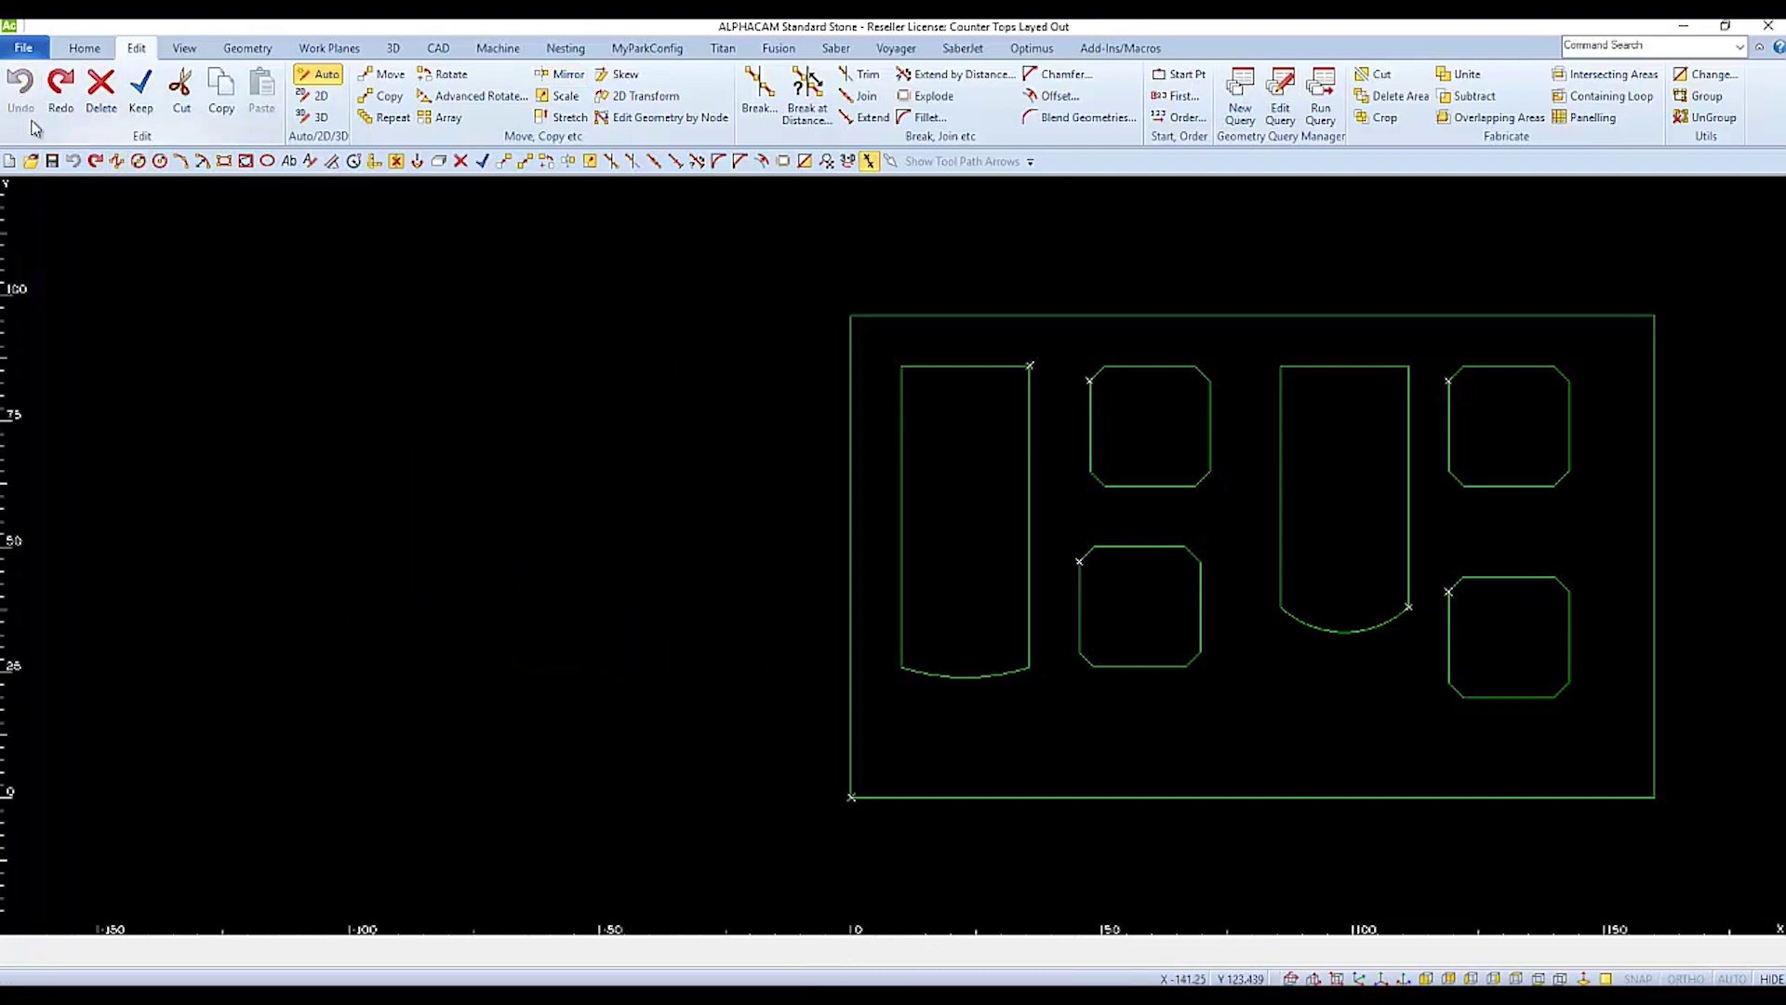
key(Home)
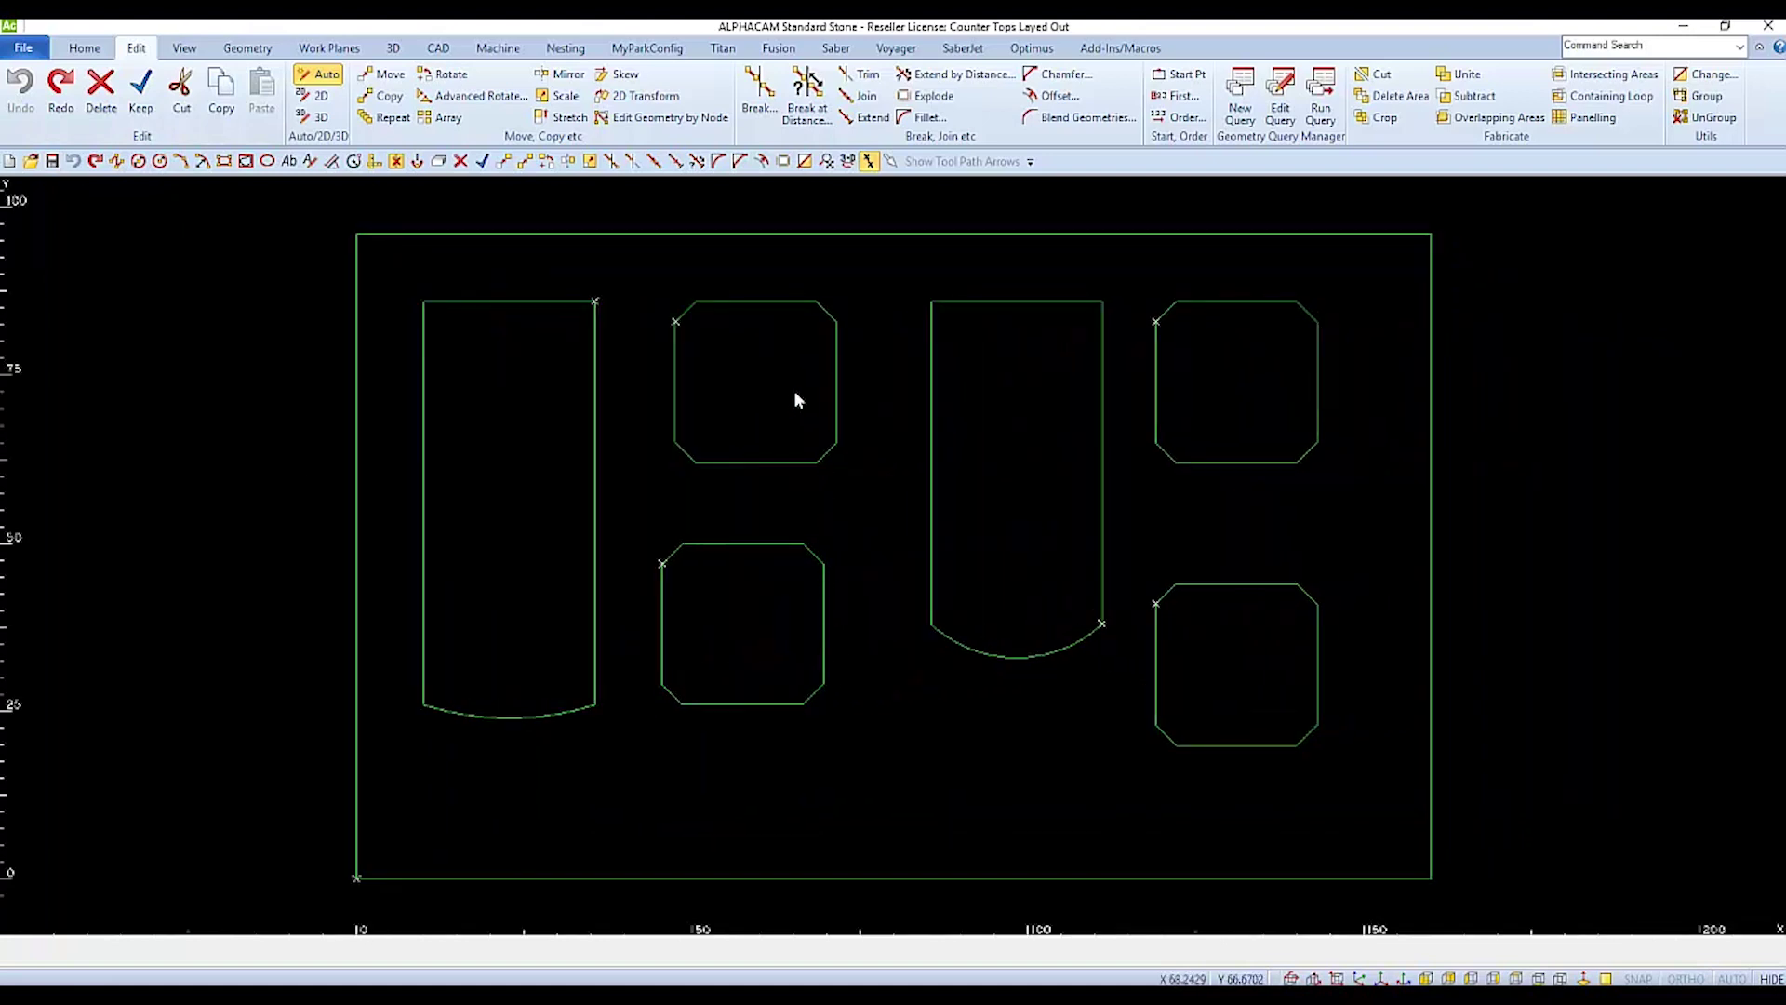
Mirror the six parts again across the line joining the sheet's top and bottom edge midpoints.
click(567, 78)
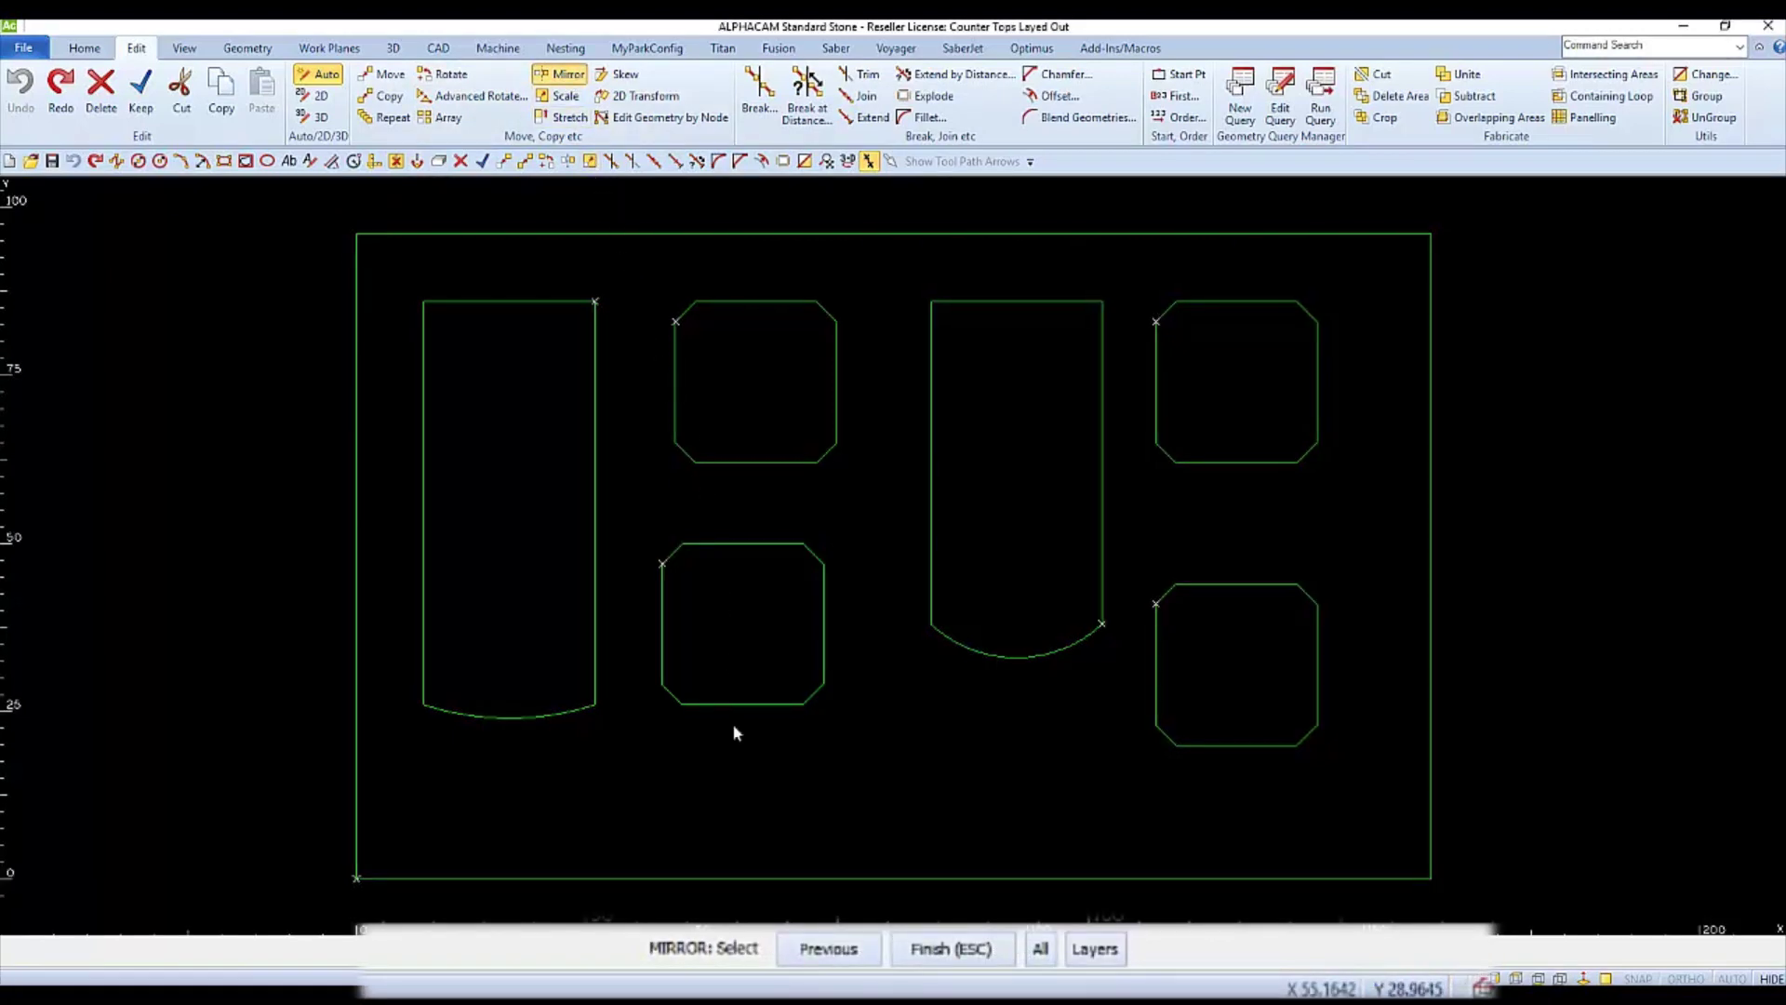
click(829, 955)
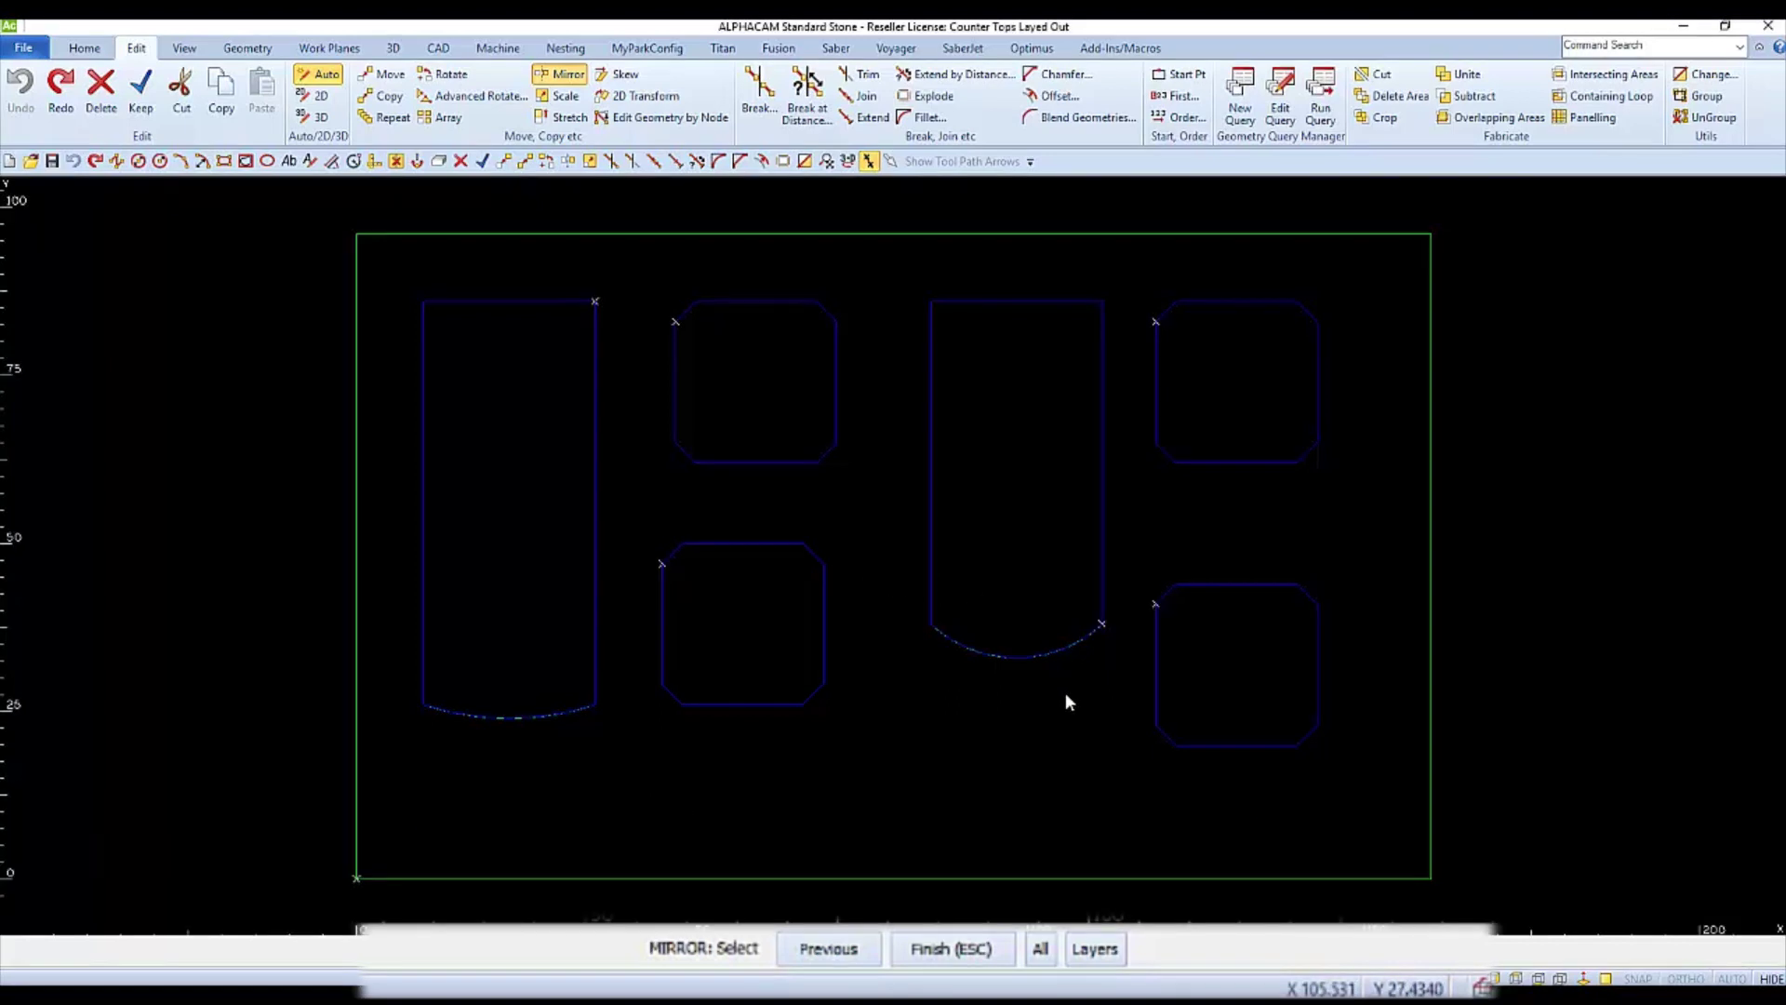
click(955, 950)
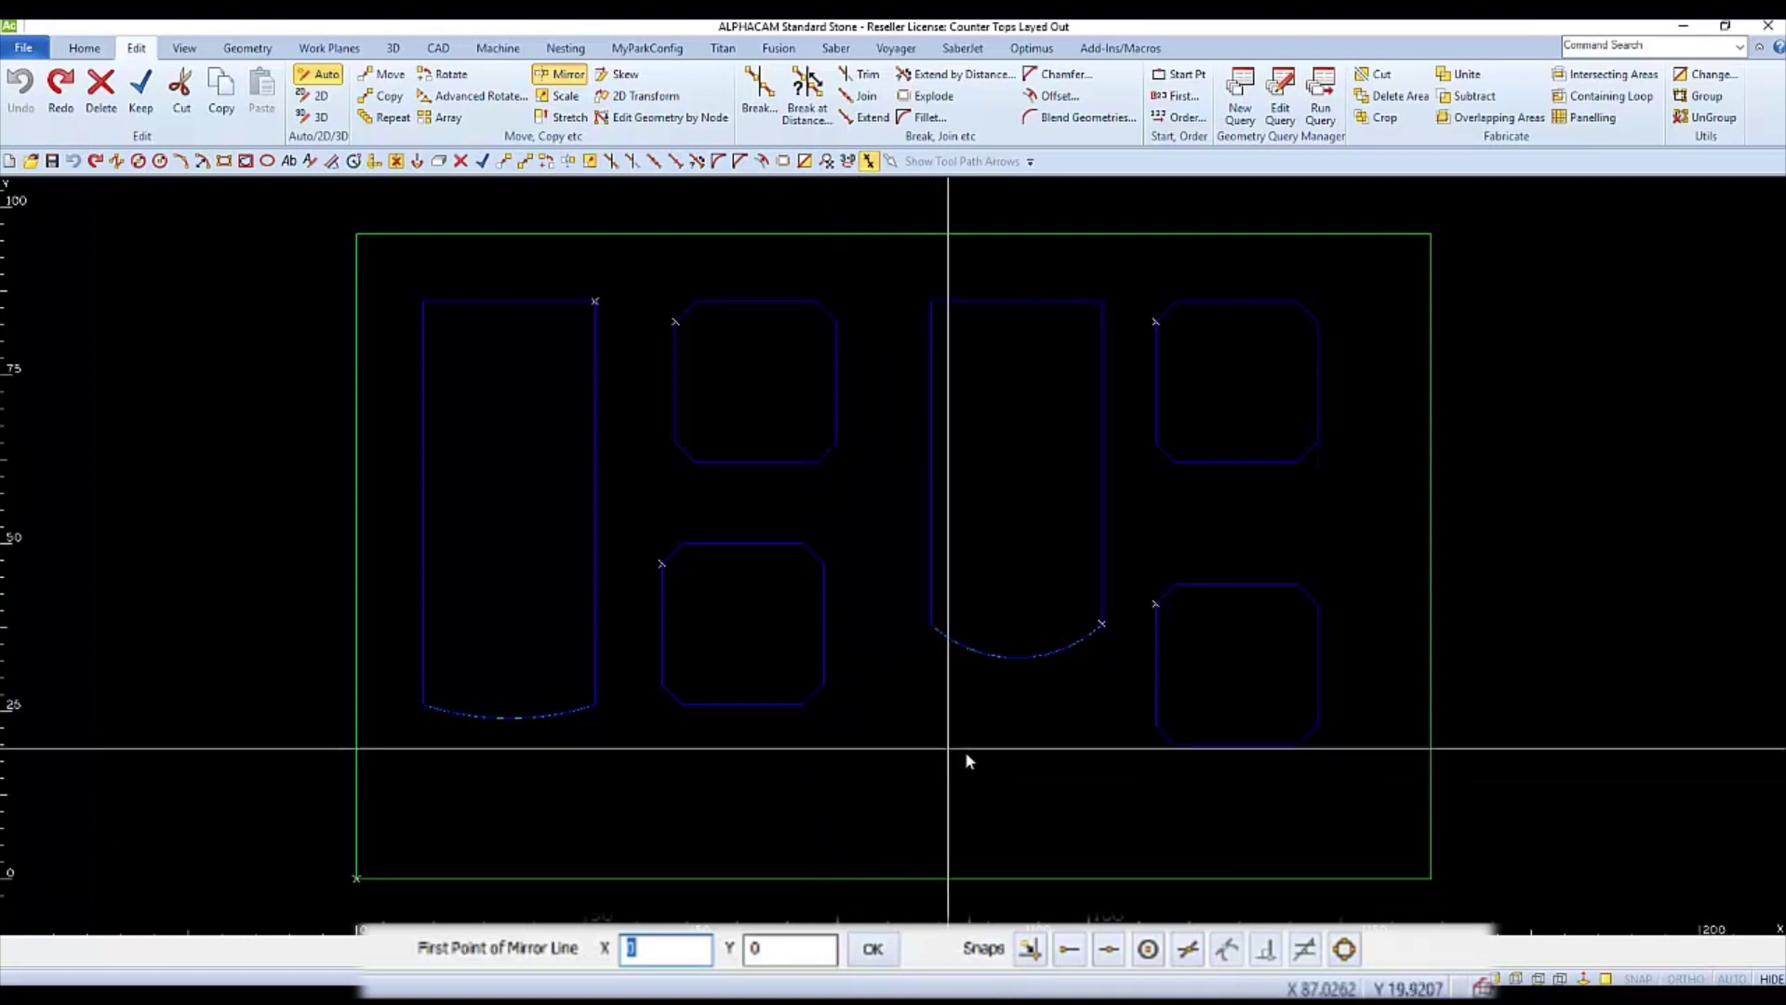
click(1110, 951)
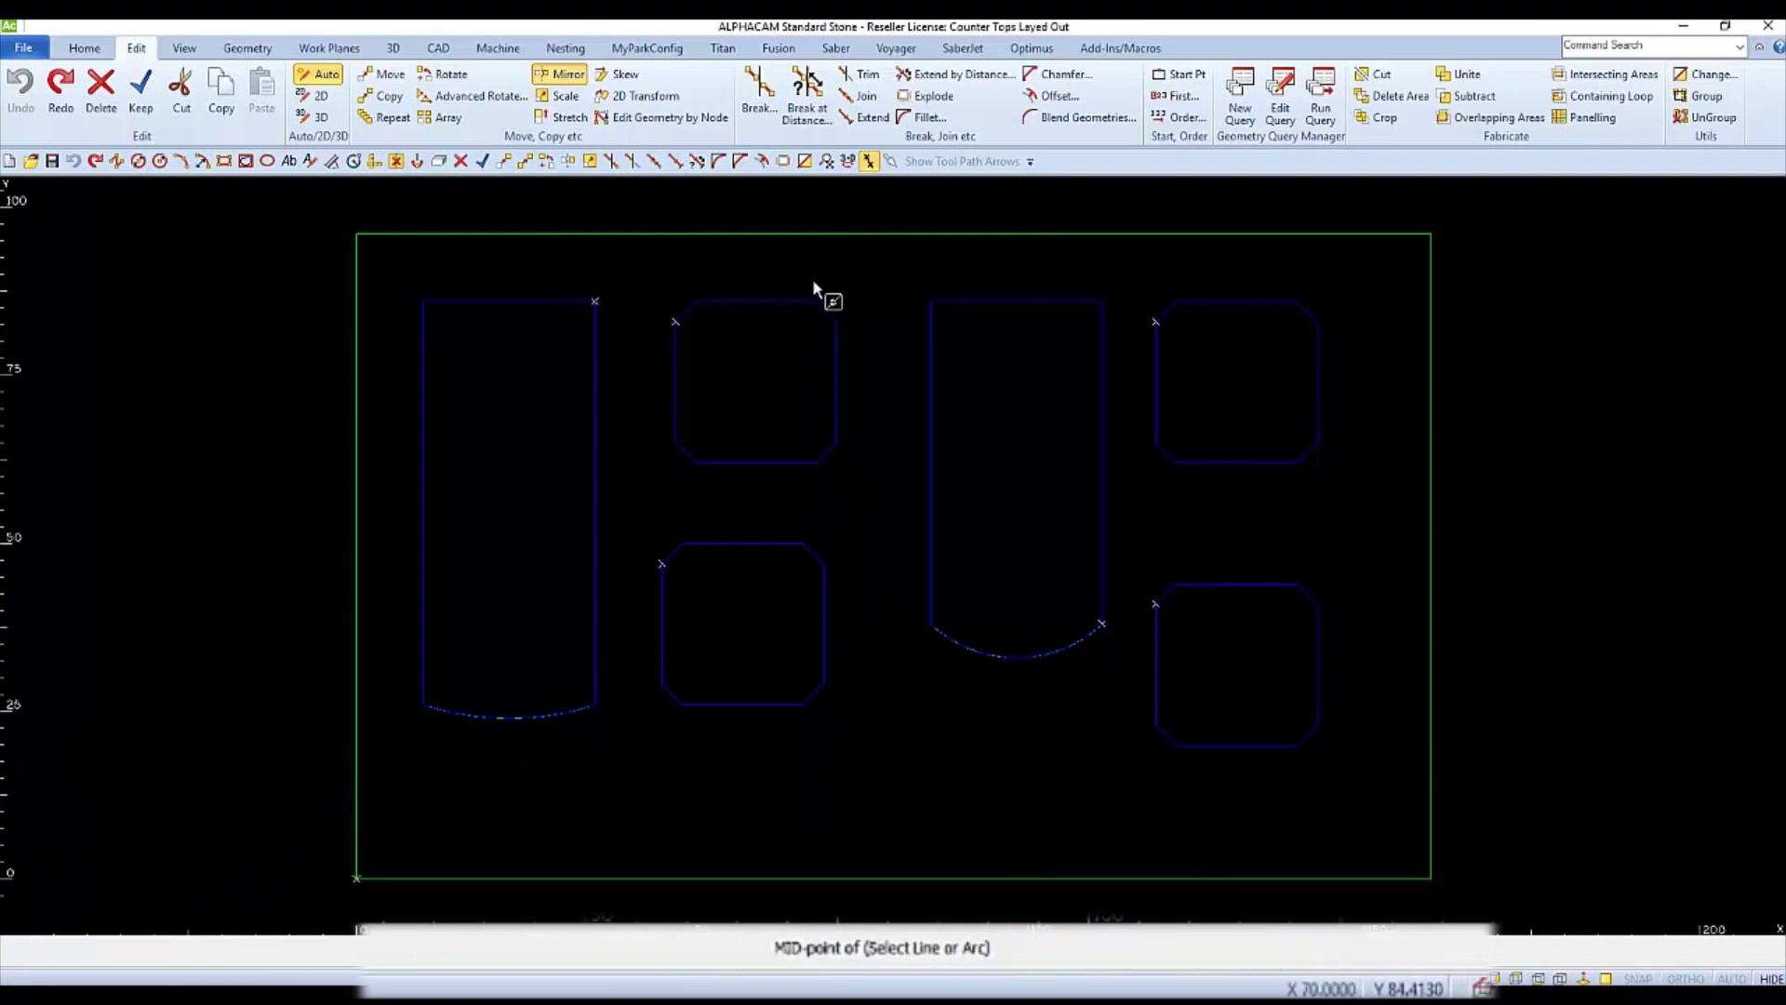
click(809, 238)
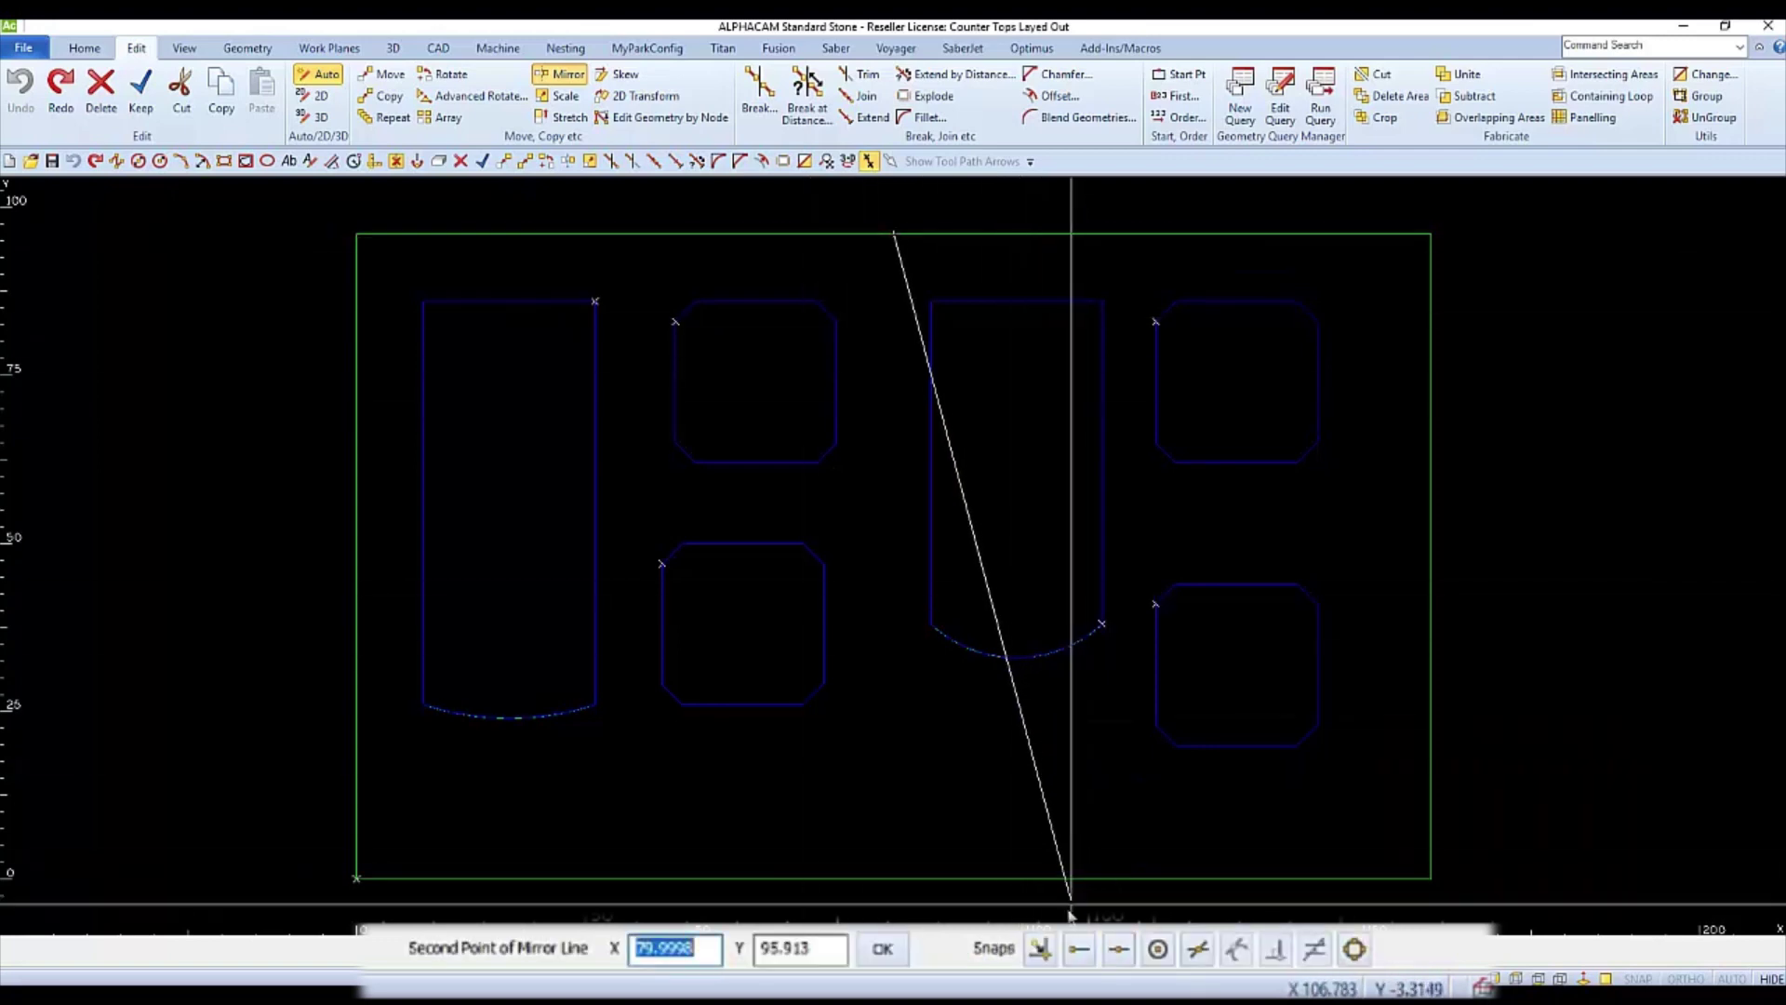
click(1119, 949)
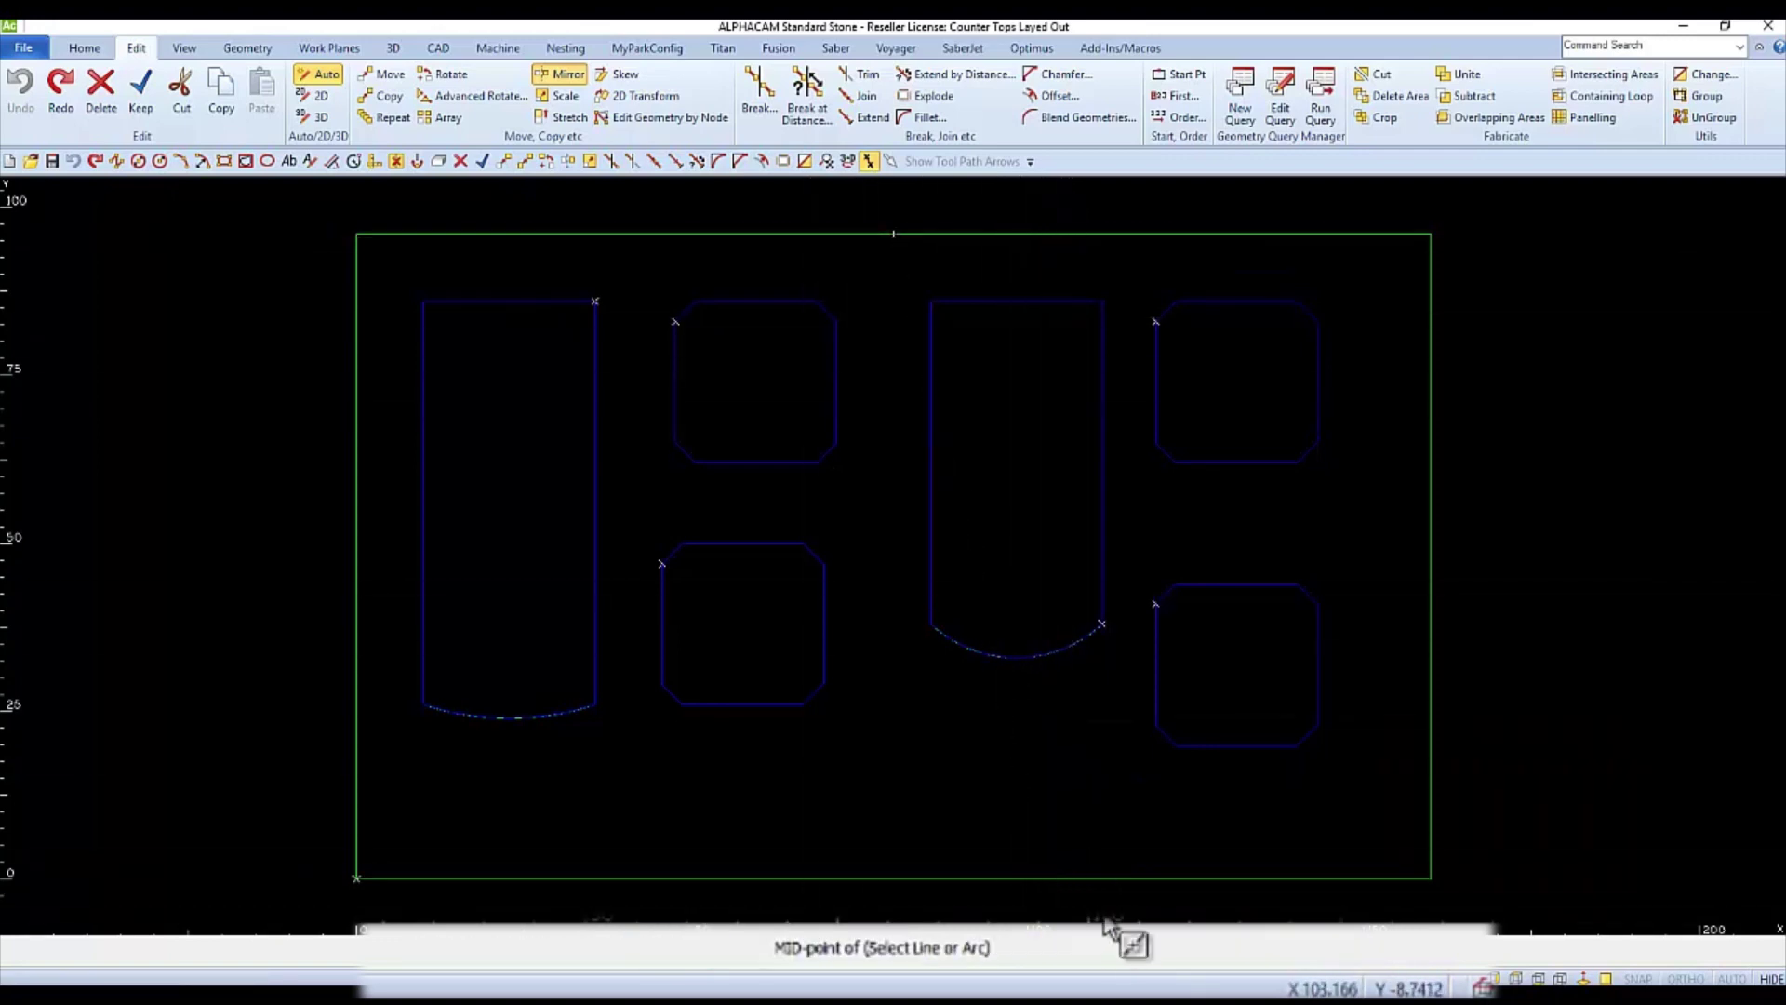
click(1007, 878)
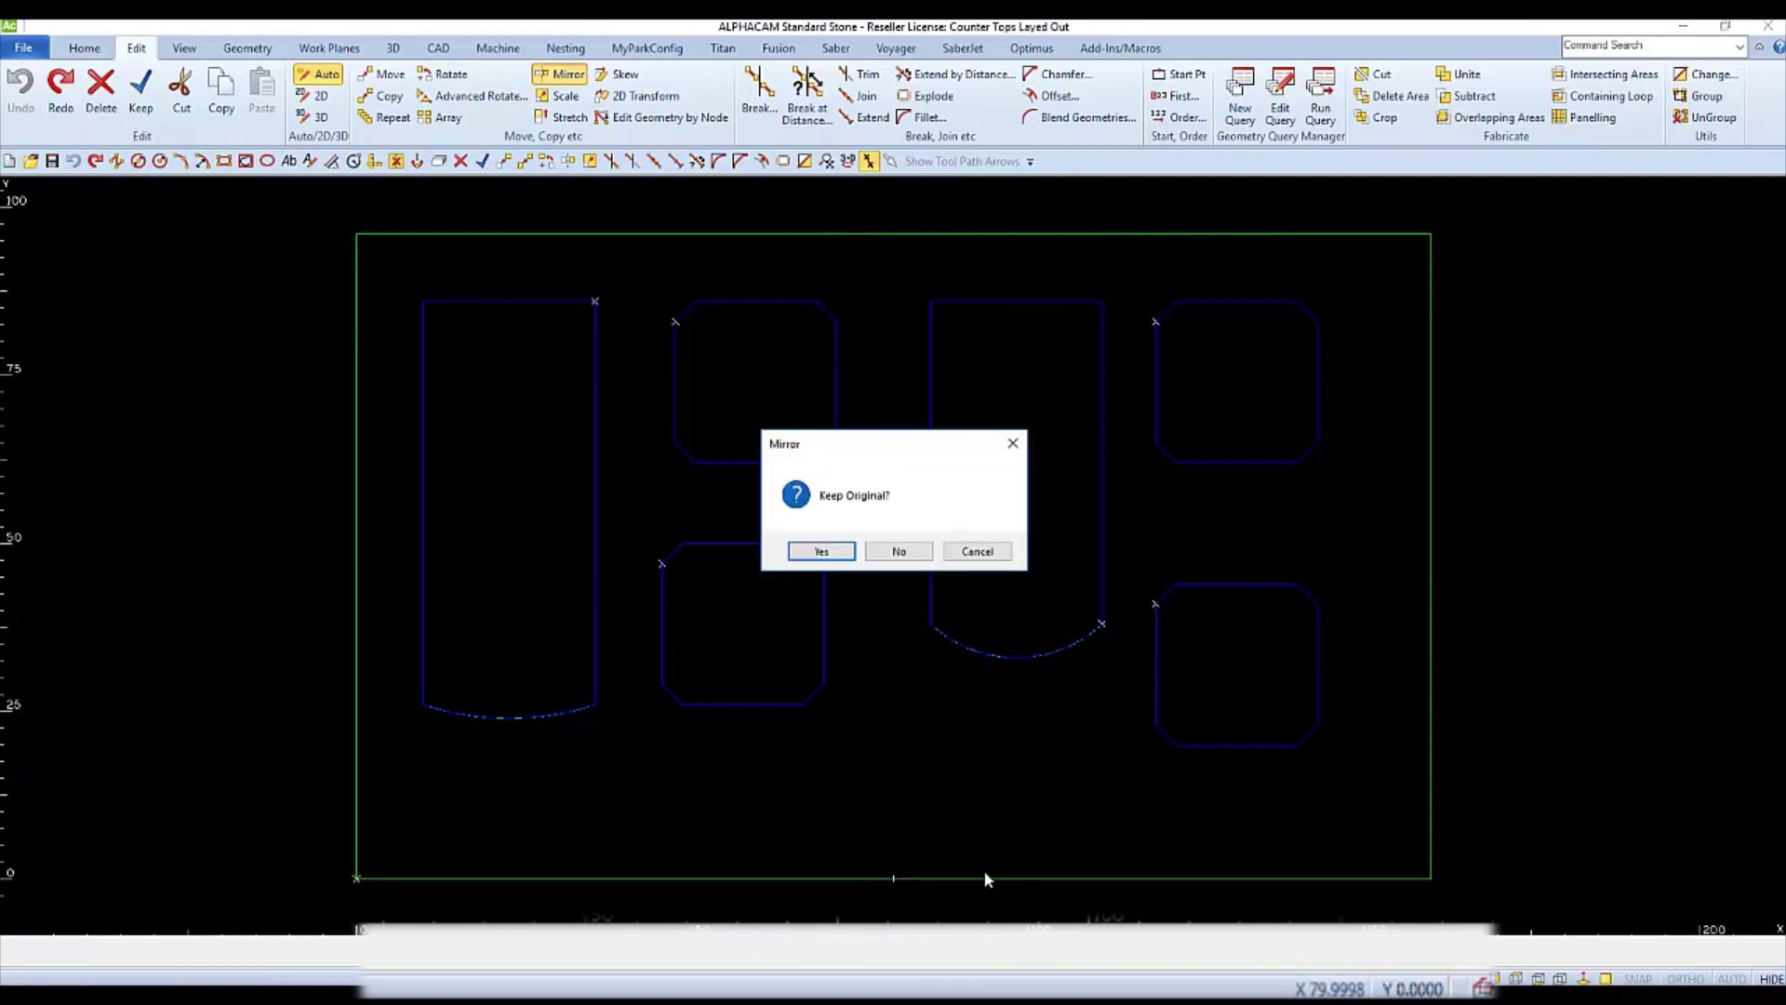
Replace the originals with the mirrored parts and offset the sheet's left edge 4 inward.
click(899, 552)
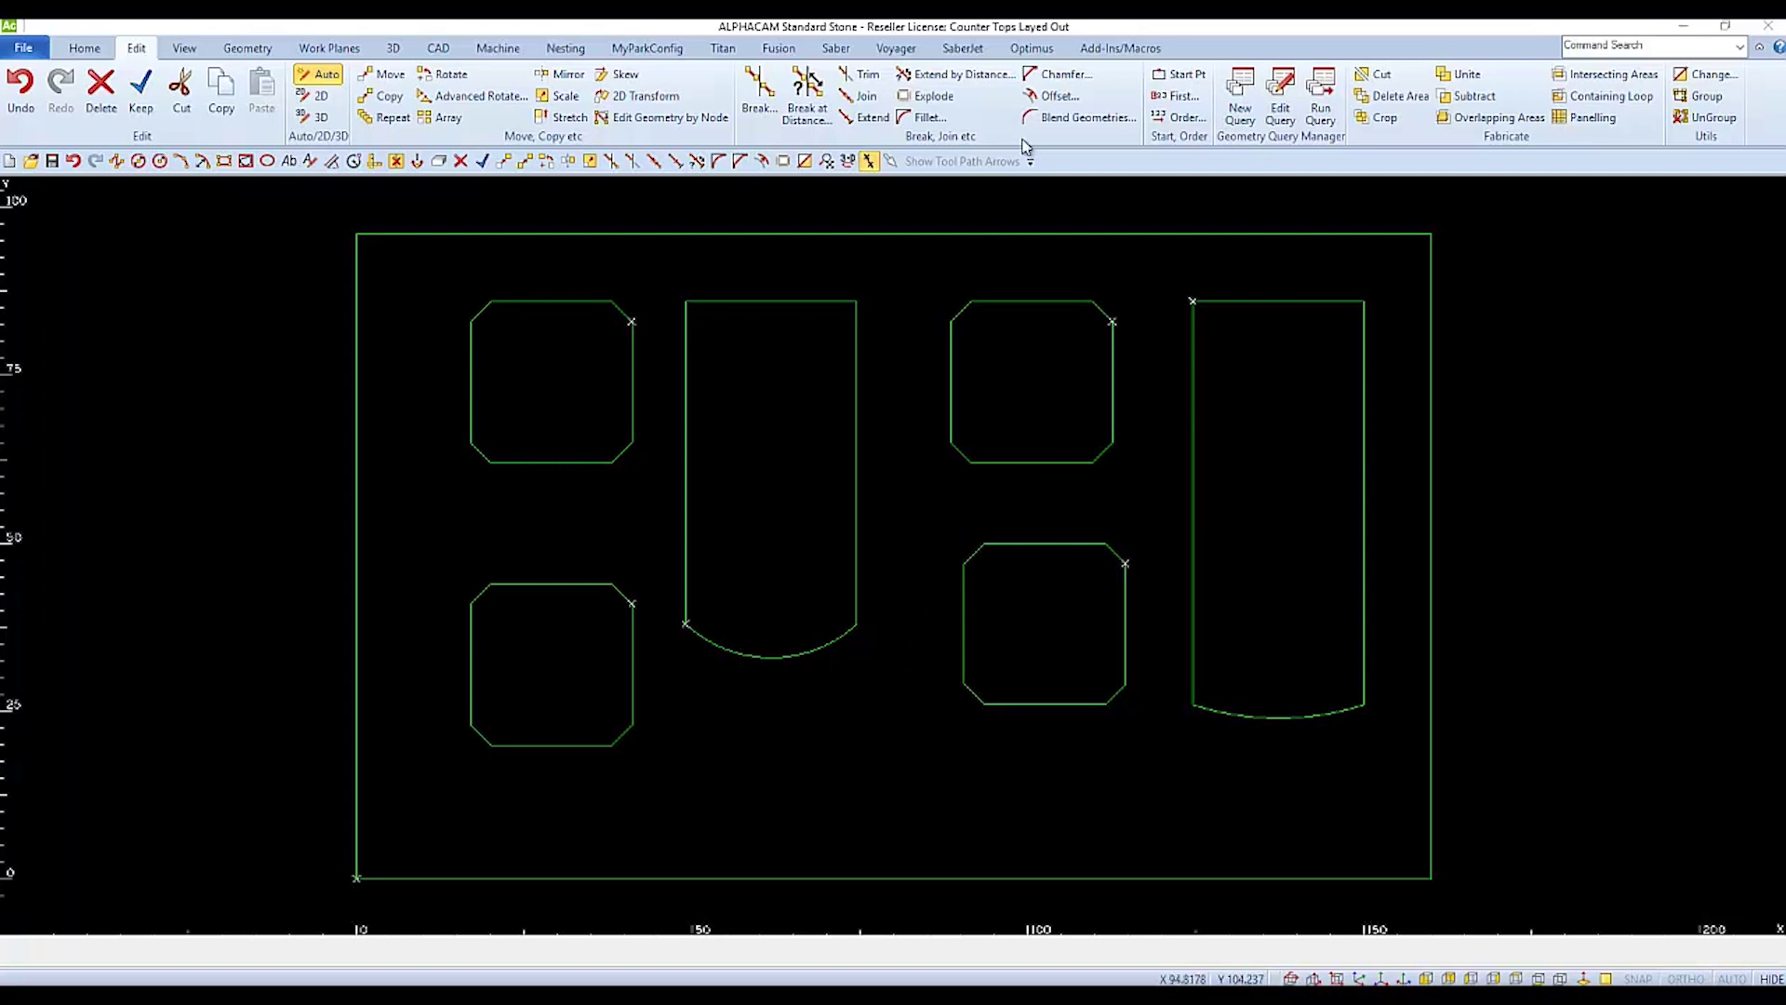
click(1060, 97)
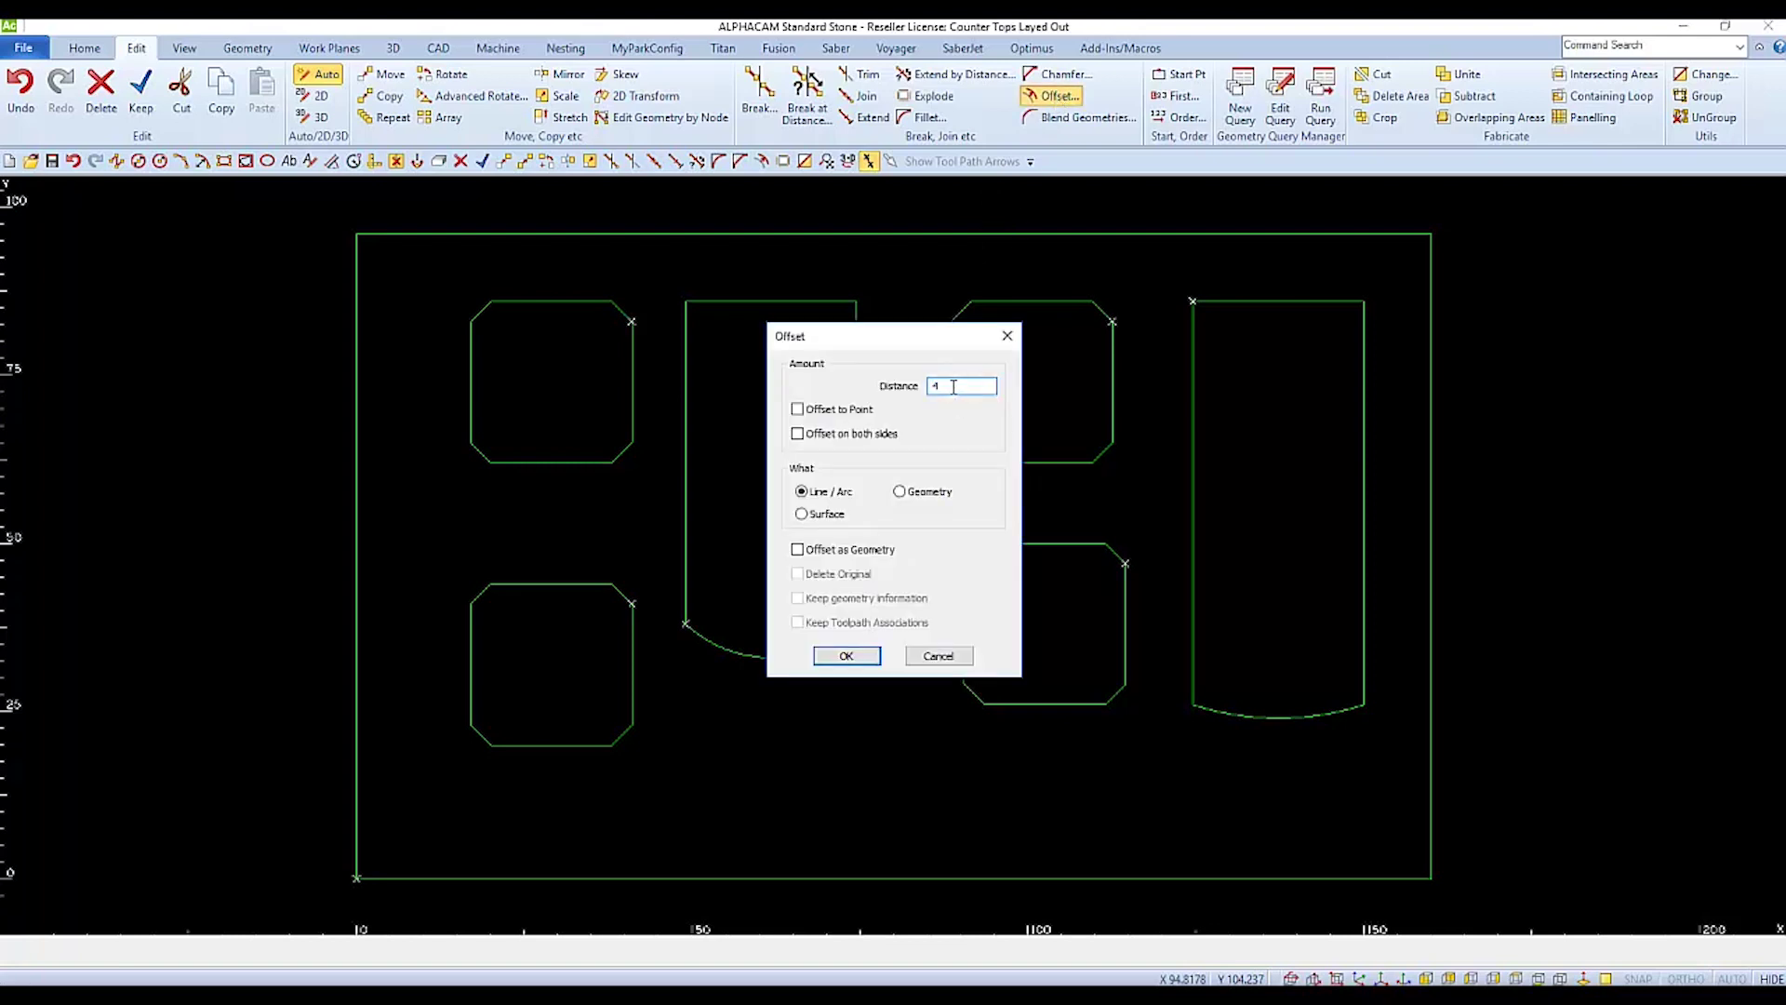
text(4)
click(845, 656)
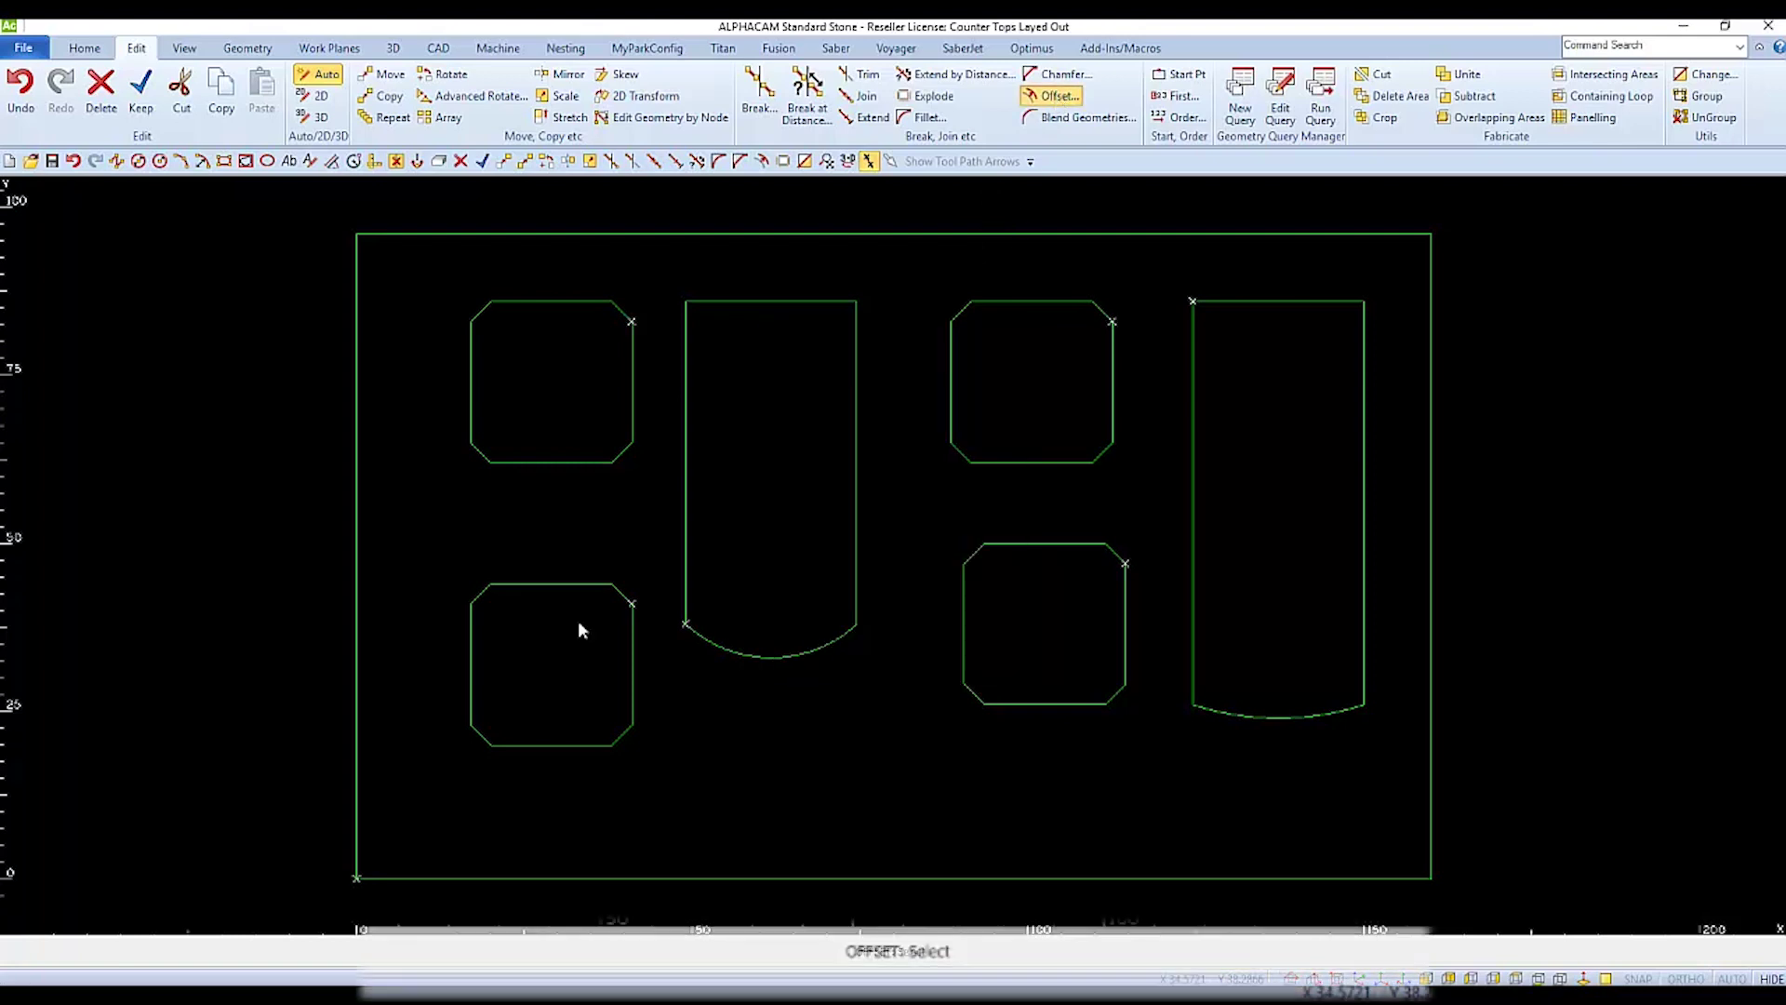
click(356, 615)
click(465, 575)
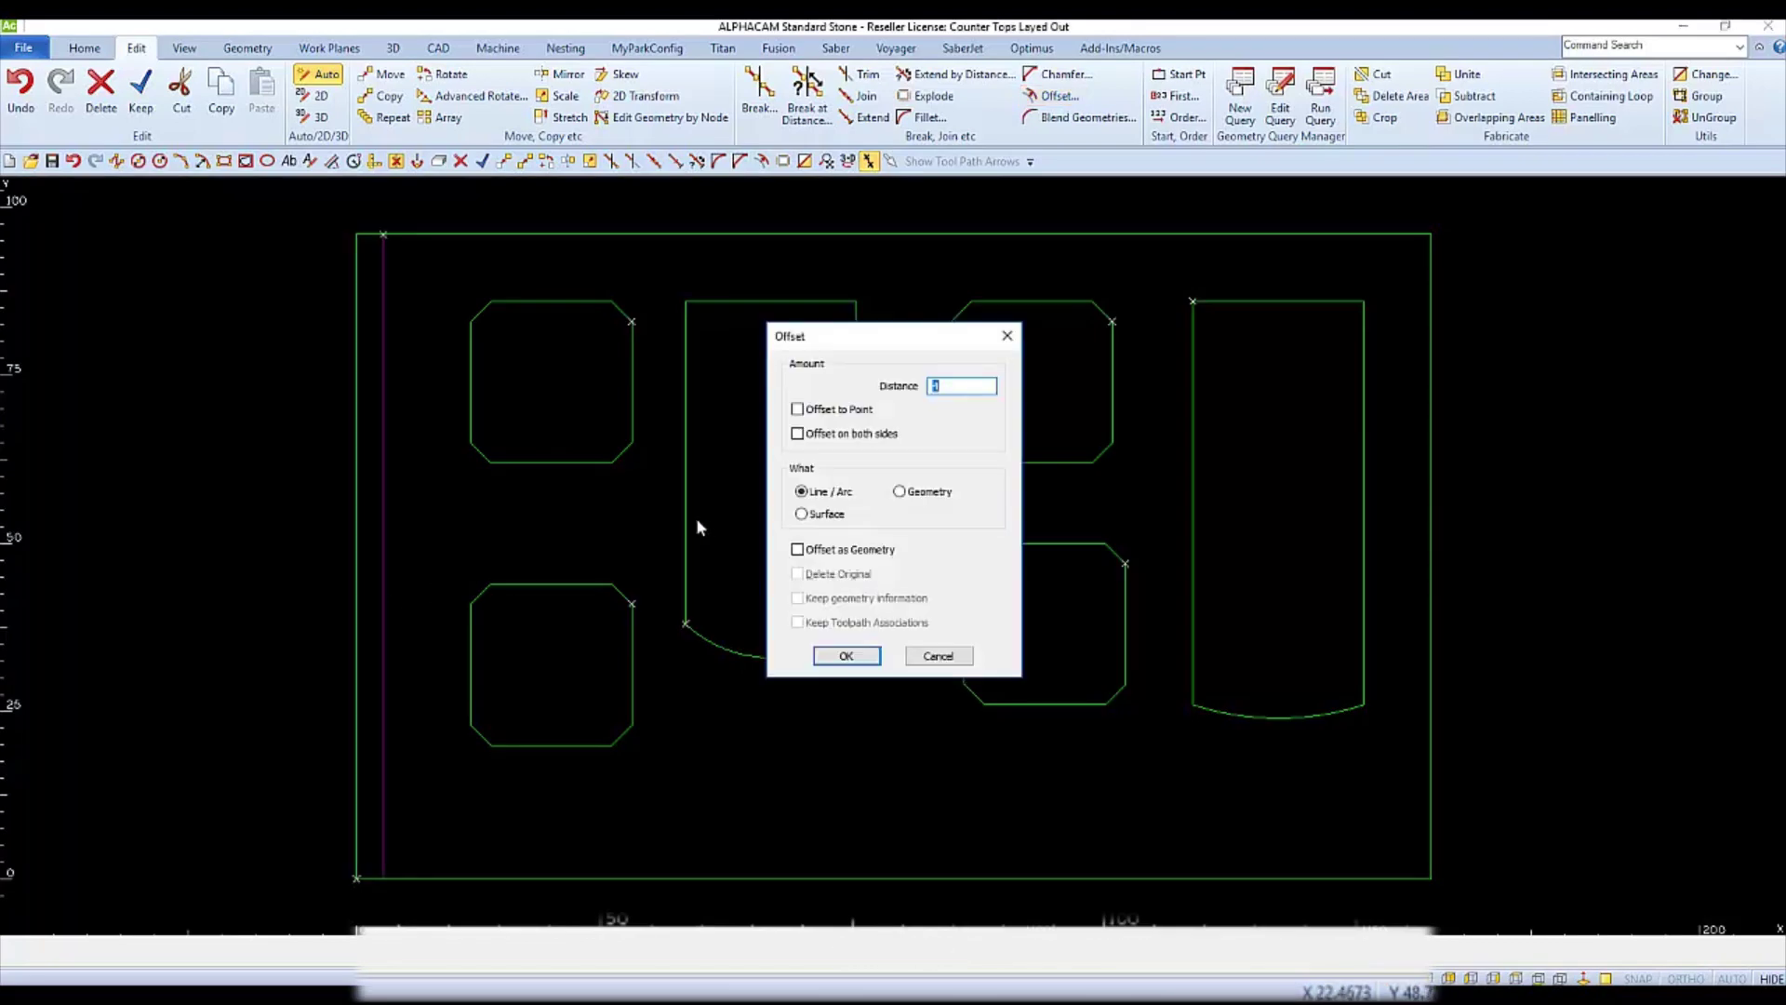
Offset the sheet's top edge 18 inward as a second guide line.
text(18)
key(Return)
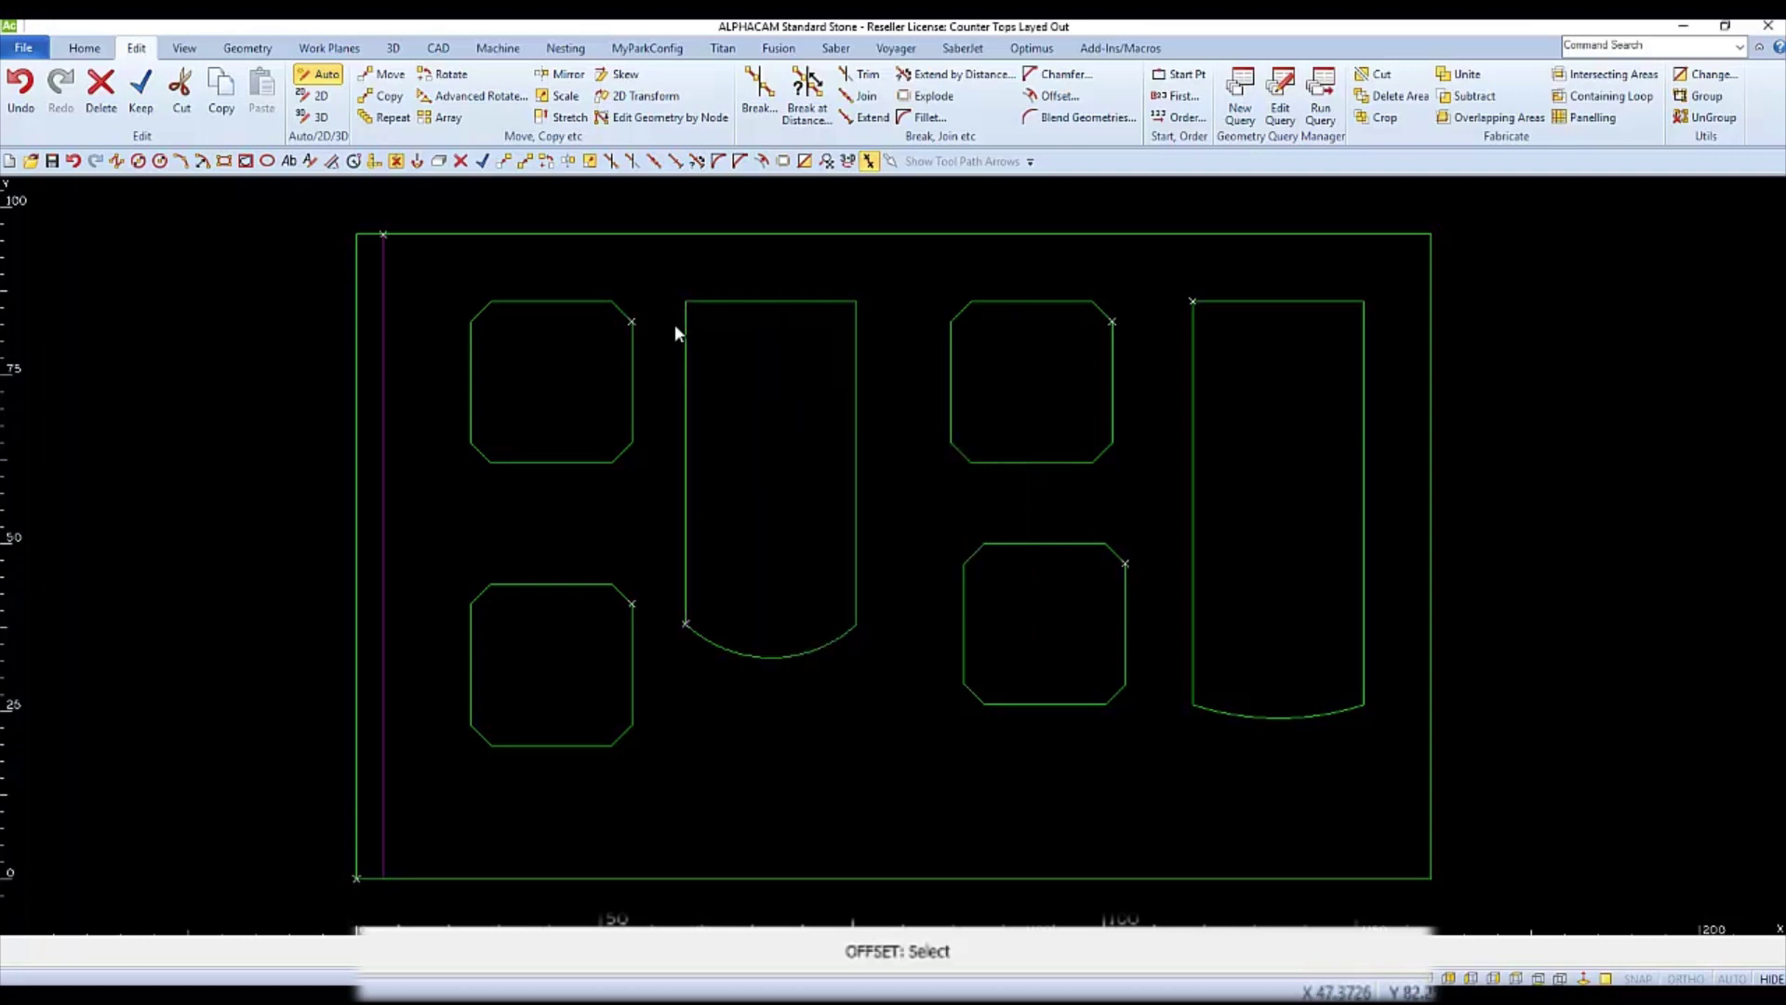
click(691, 233)
click(664, 414)
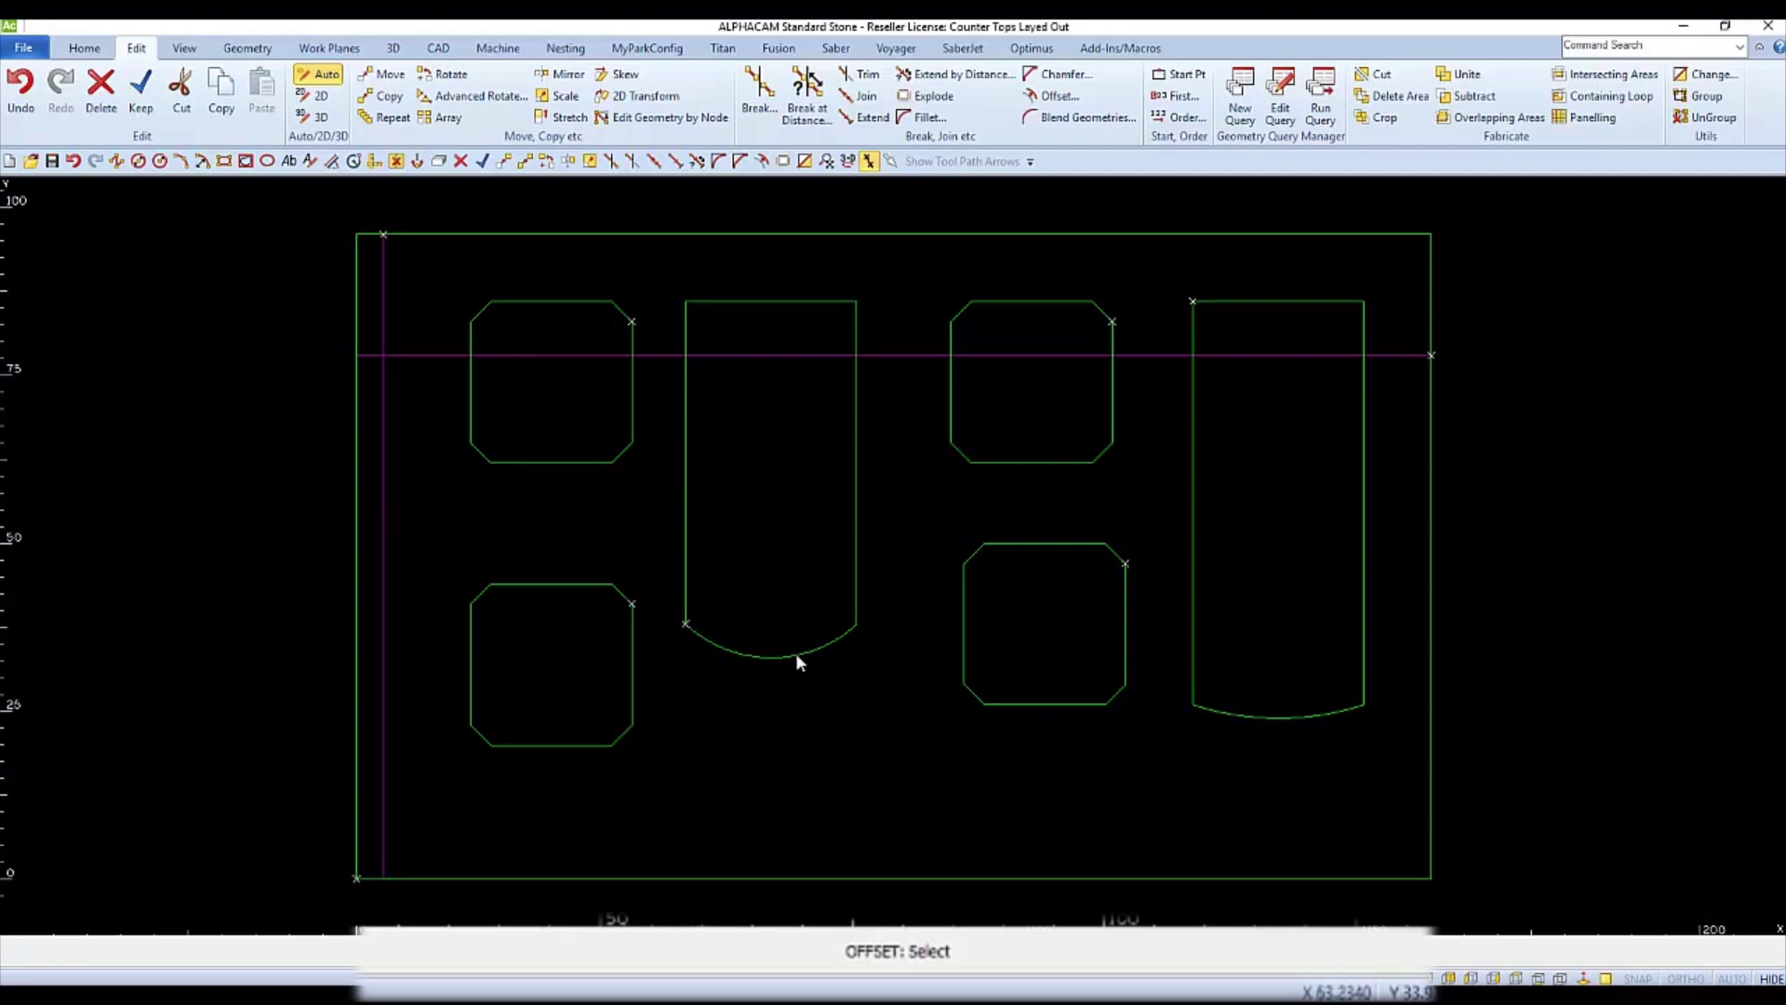
right_click(859, 693)
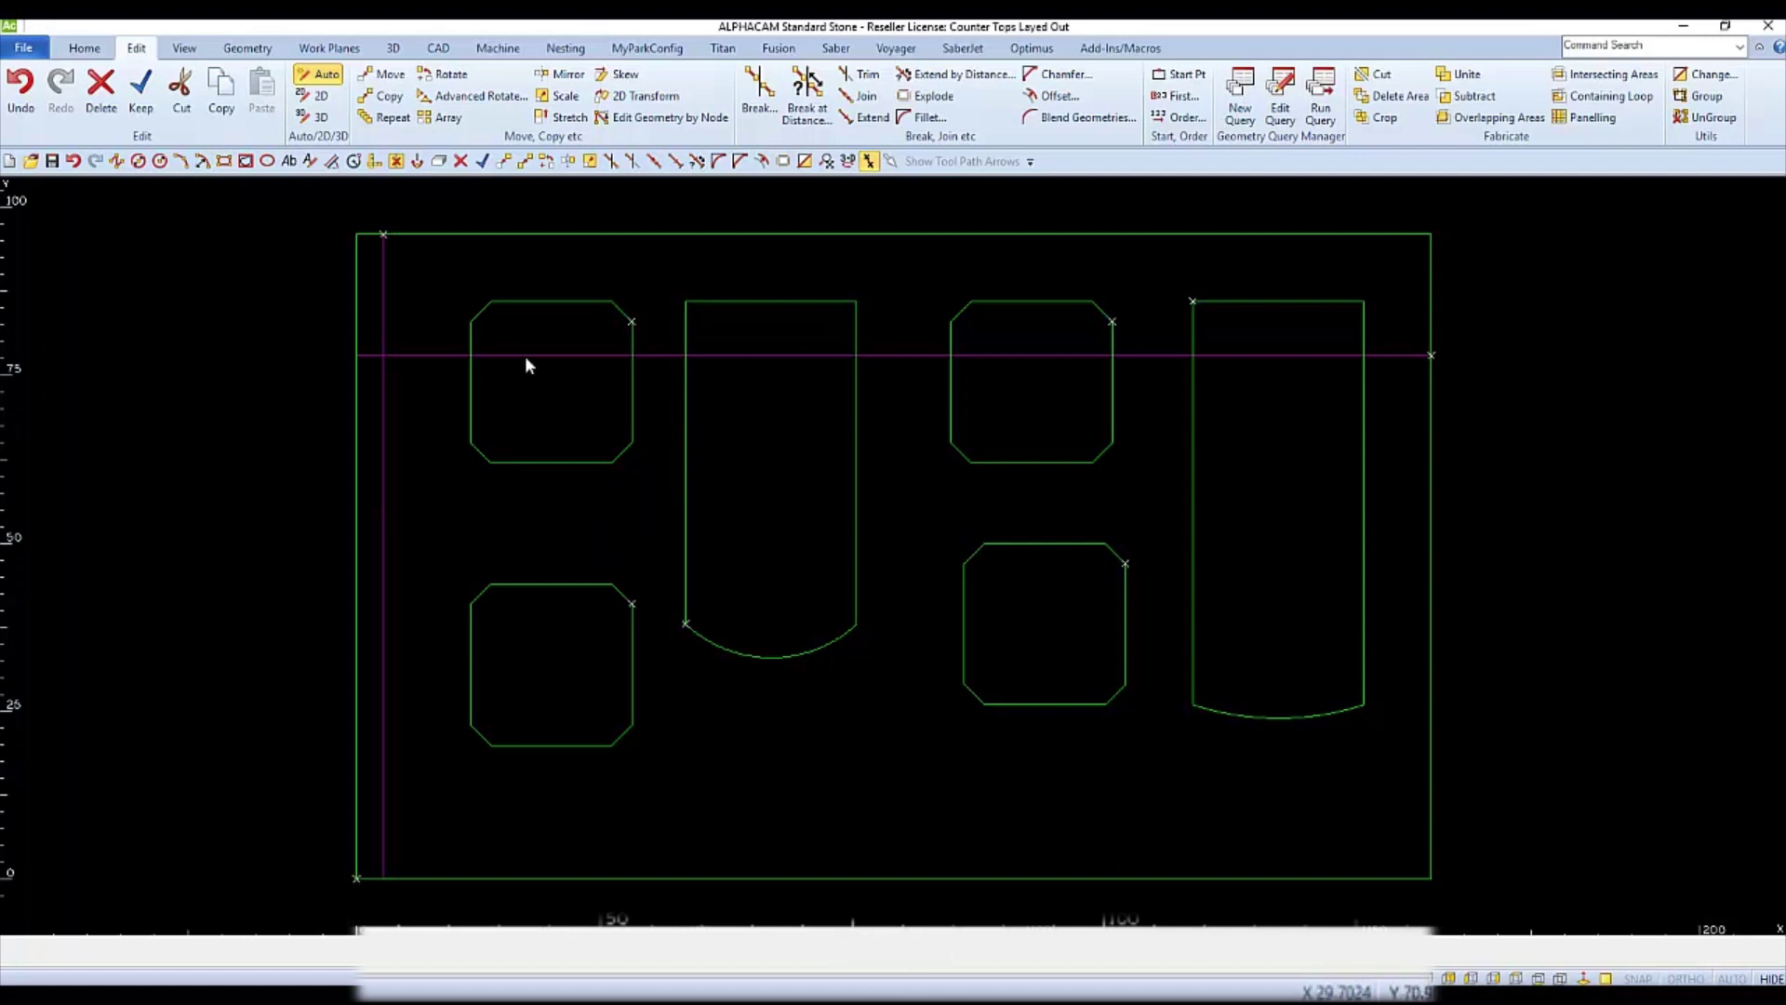
Move all six parts so the top-left octagon's corner lands on the construction lines' intersection.
click(401, 83)
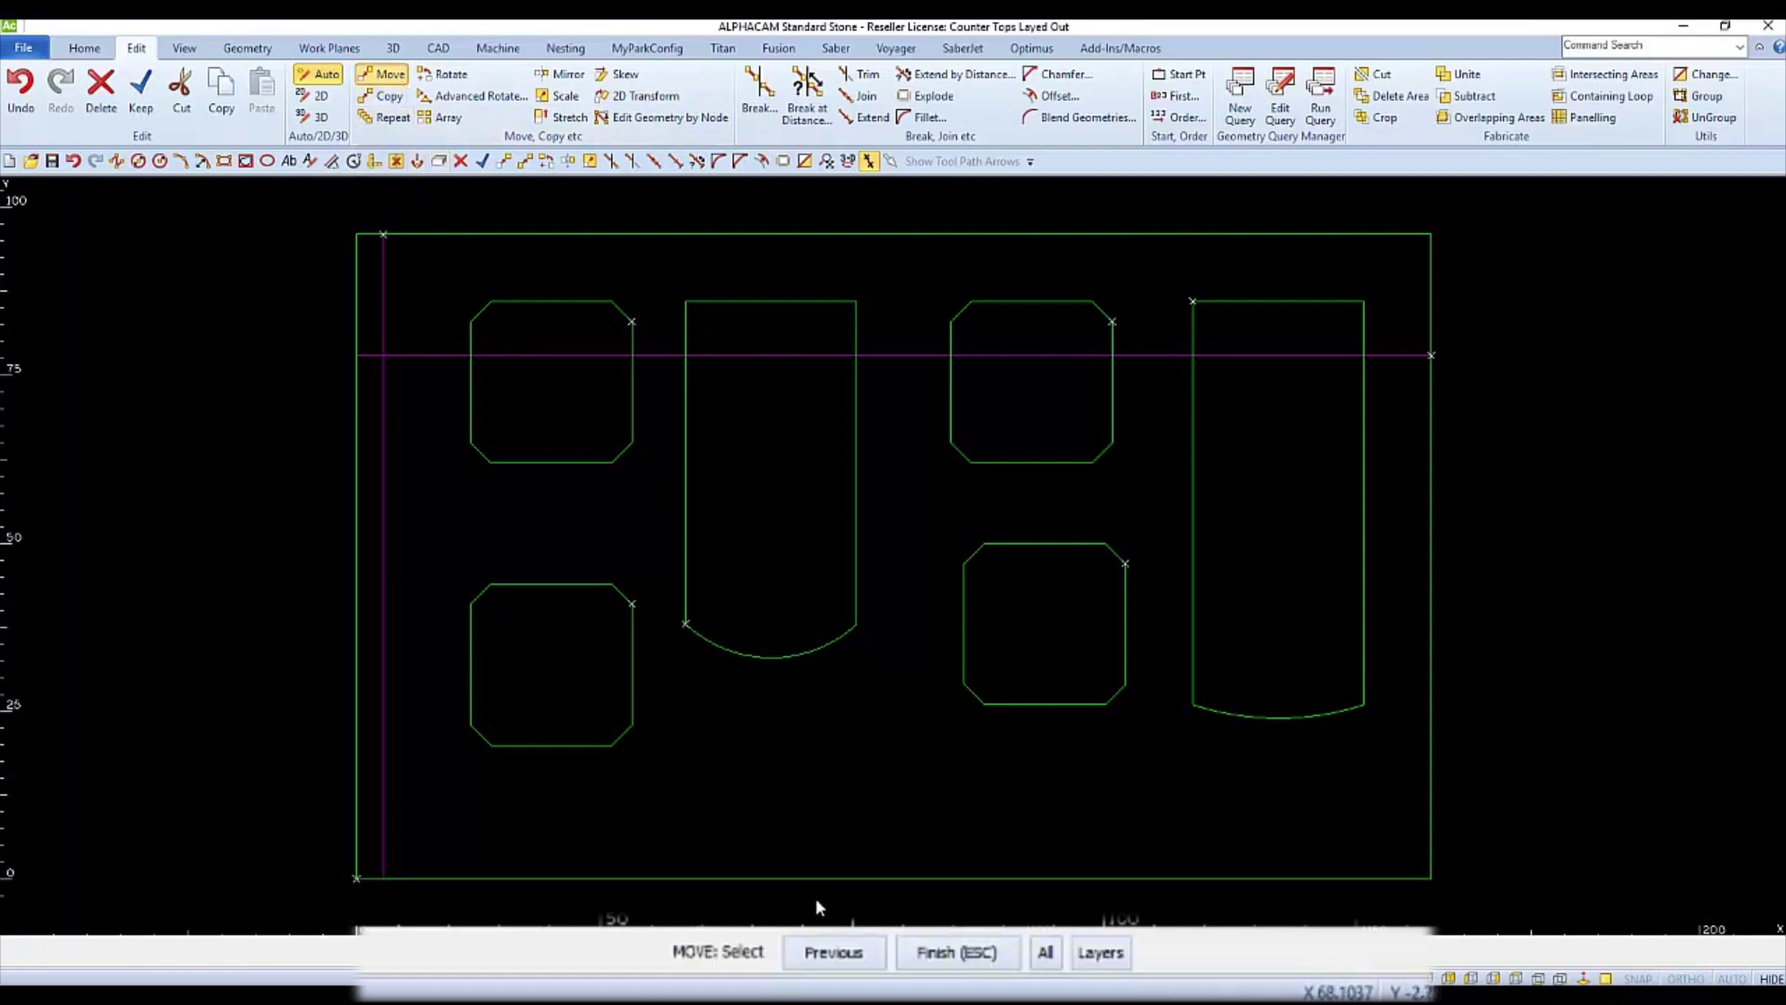
click(831, 952)
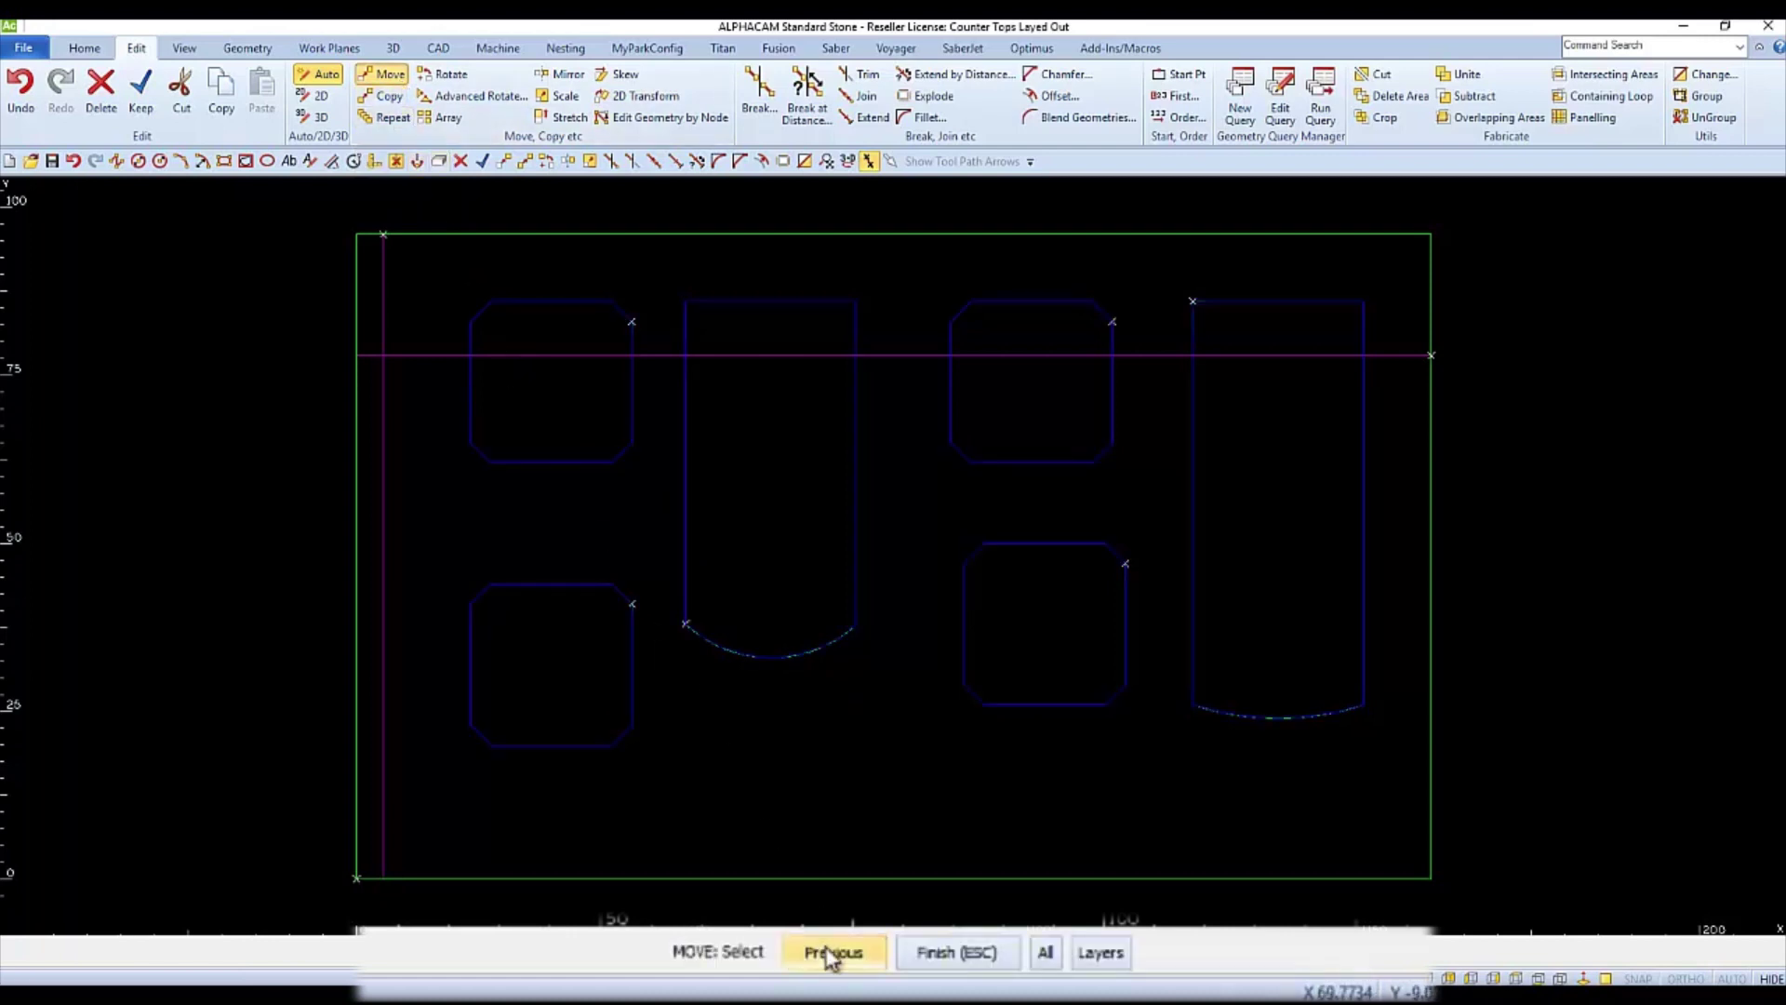
click(936, 952)
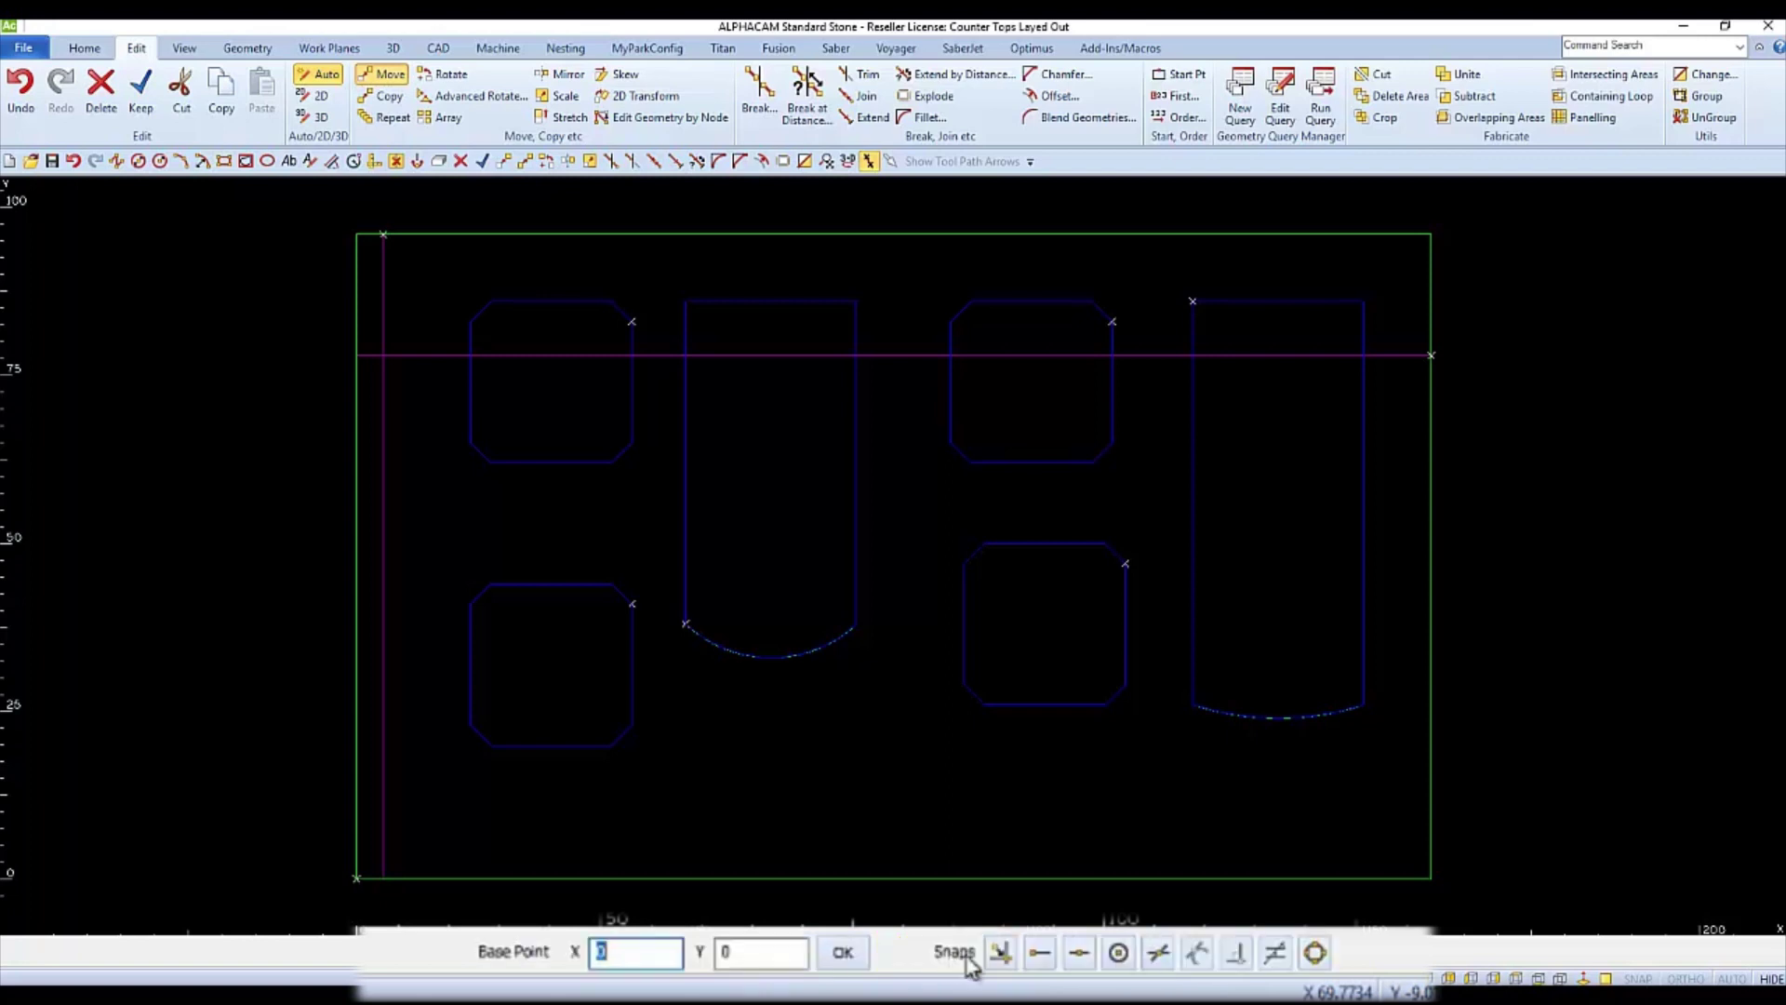
click(1159, 954)
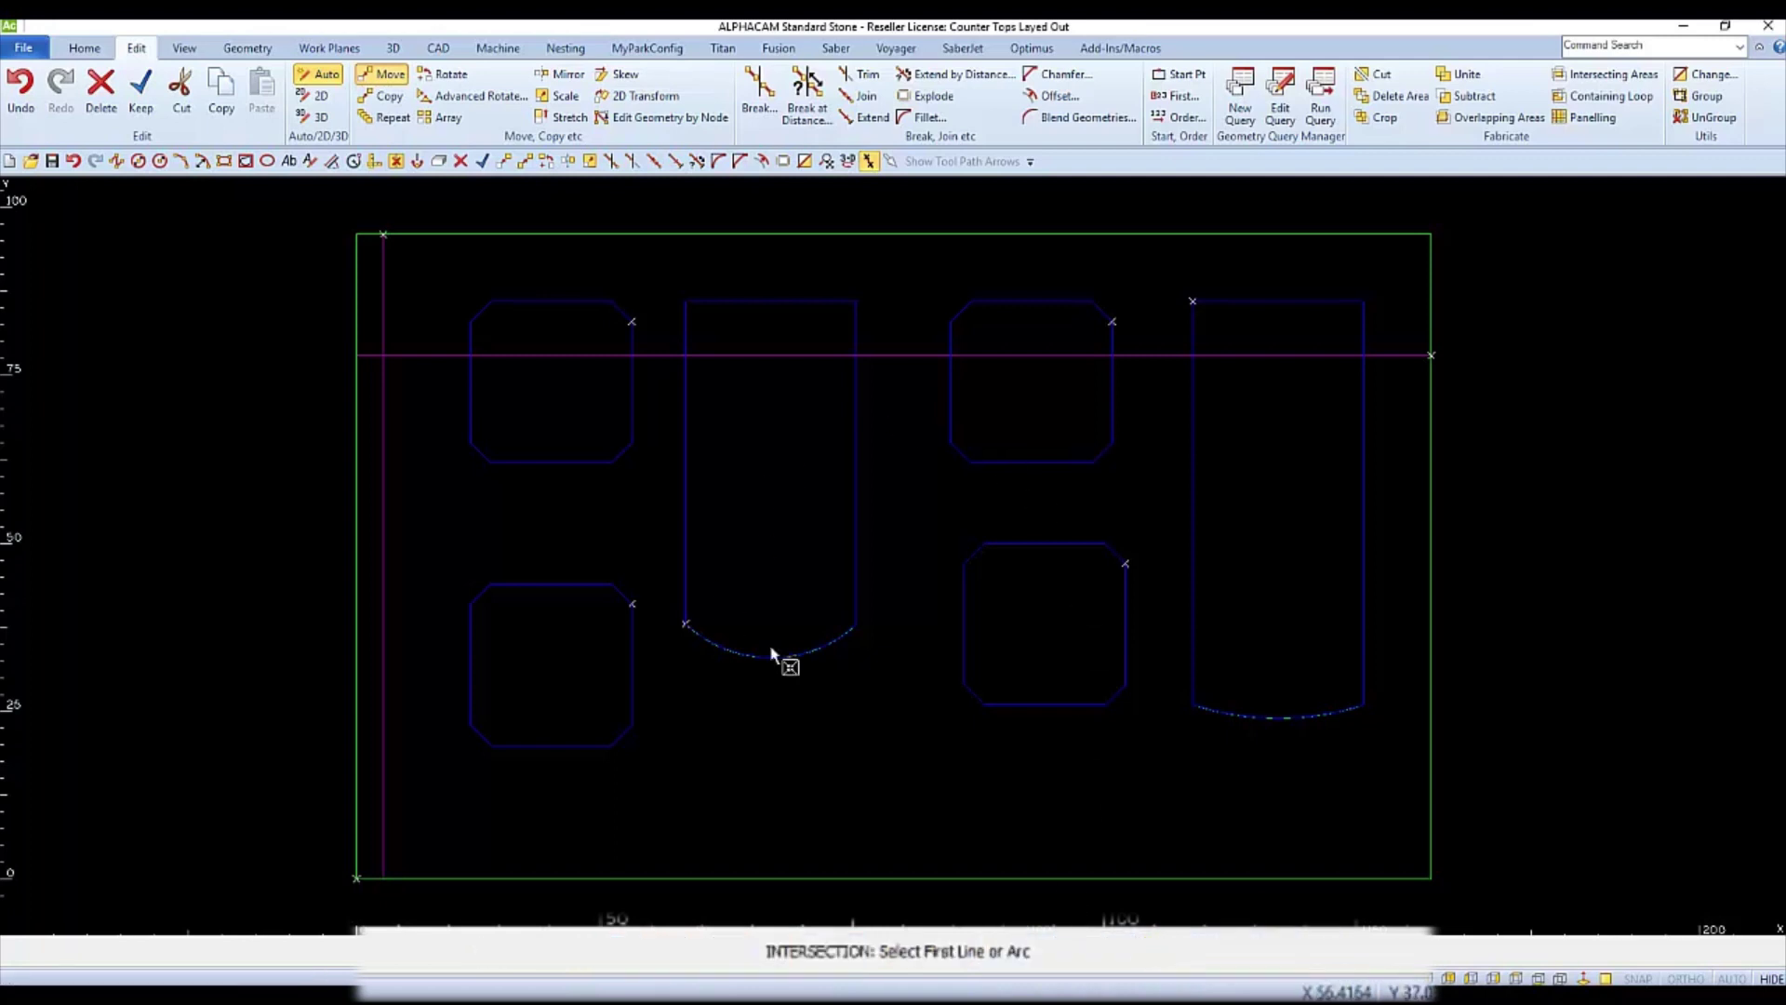
click(522, 301)
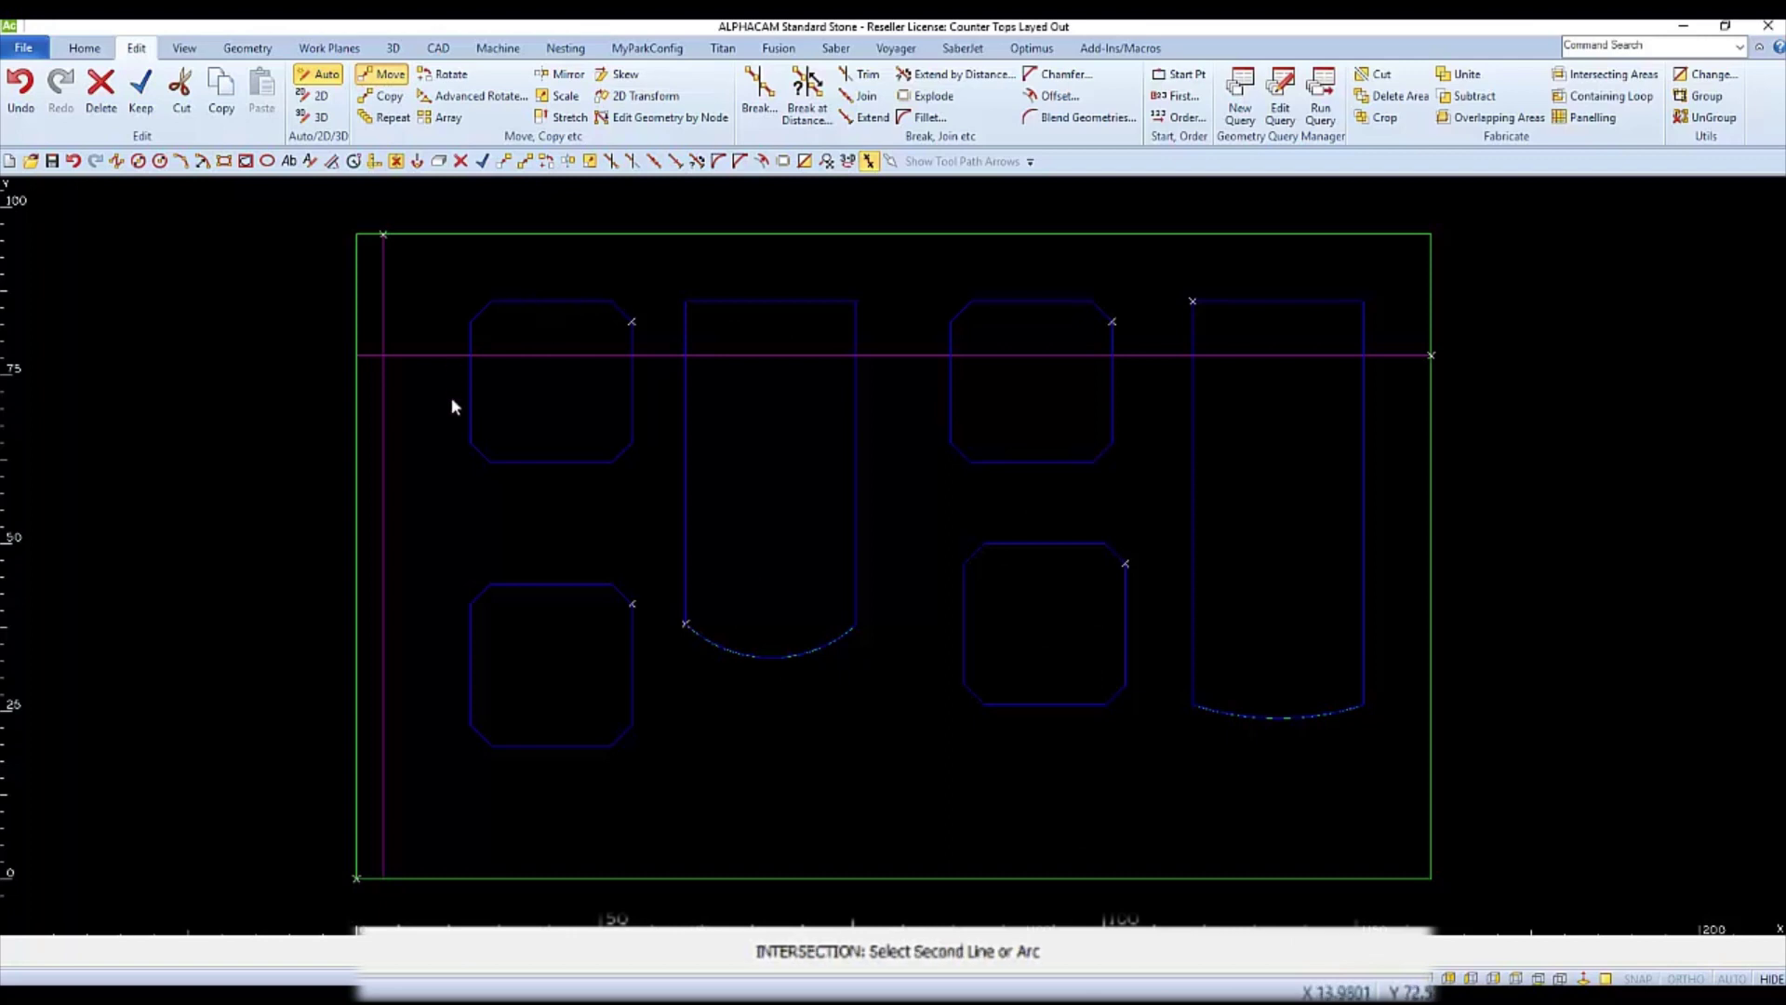
click(469, 416)
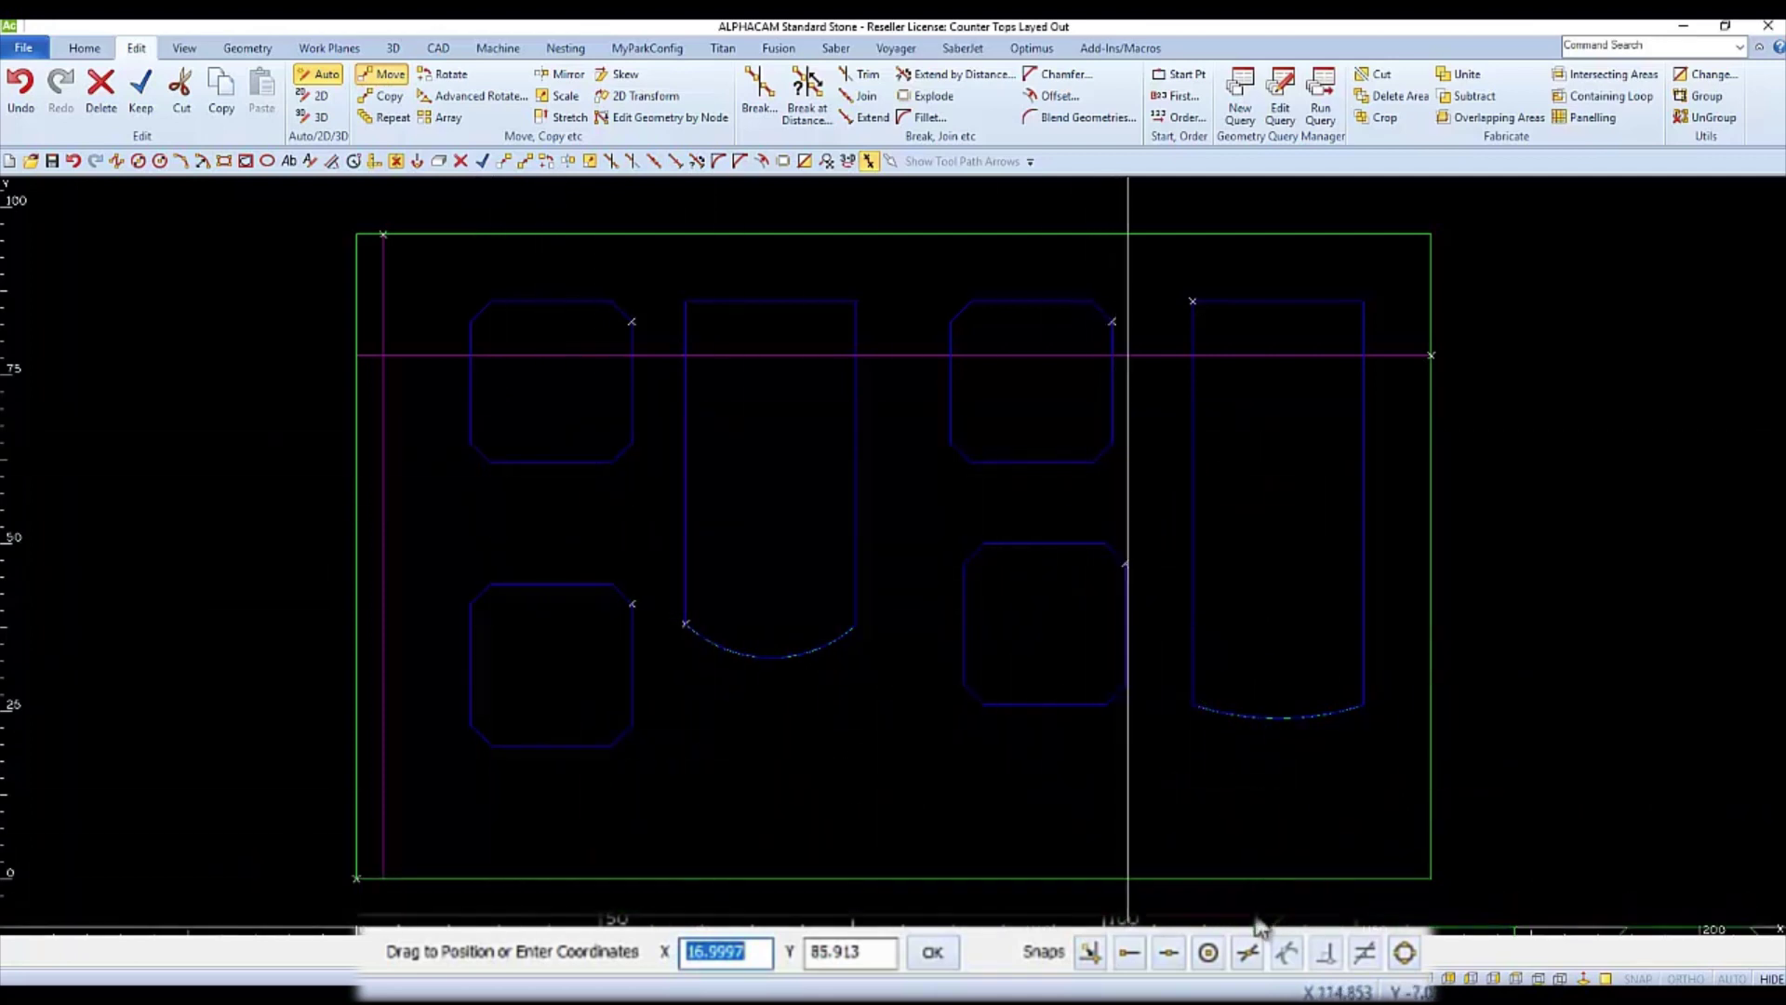
click(1251, 953)
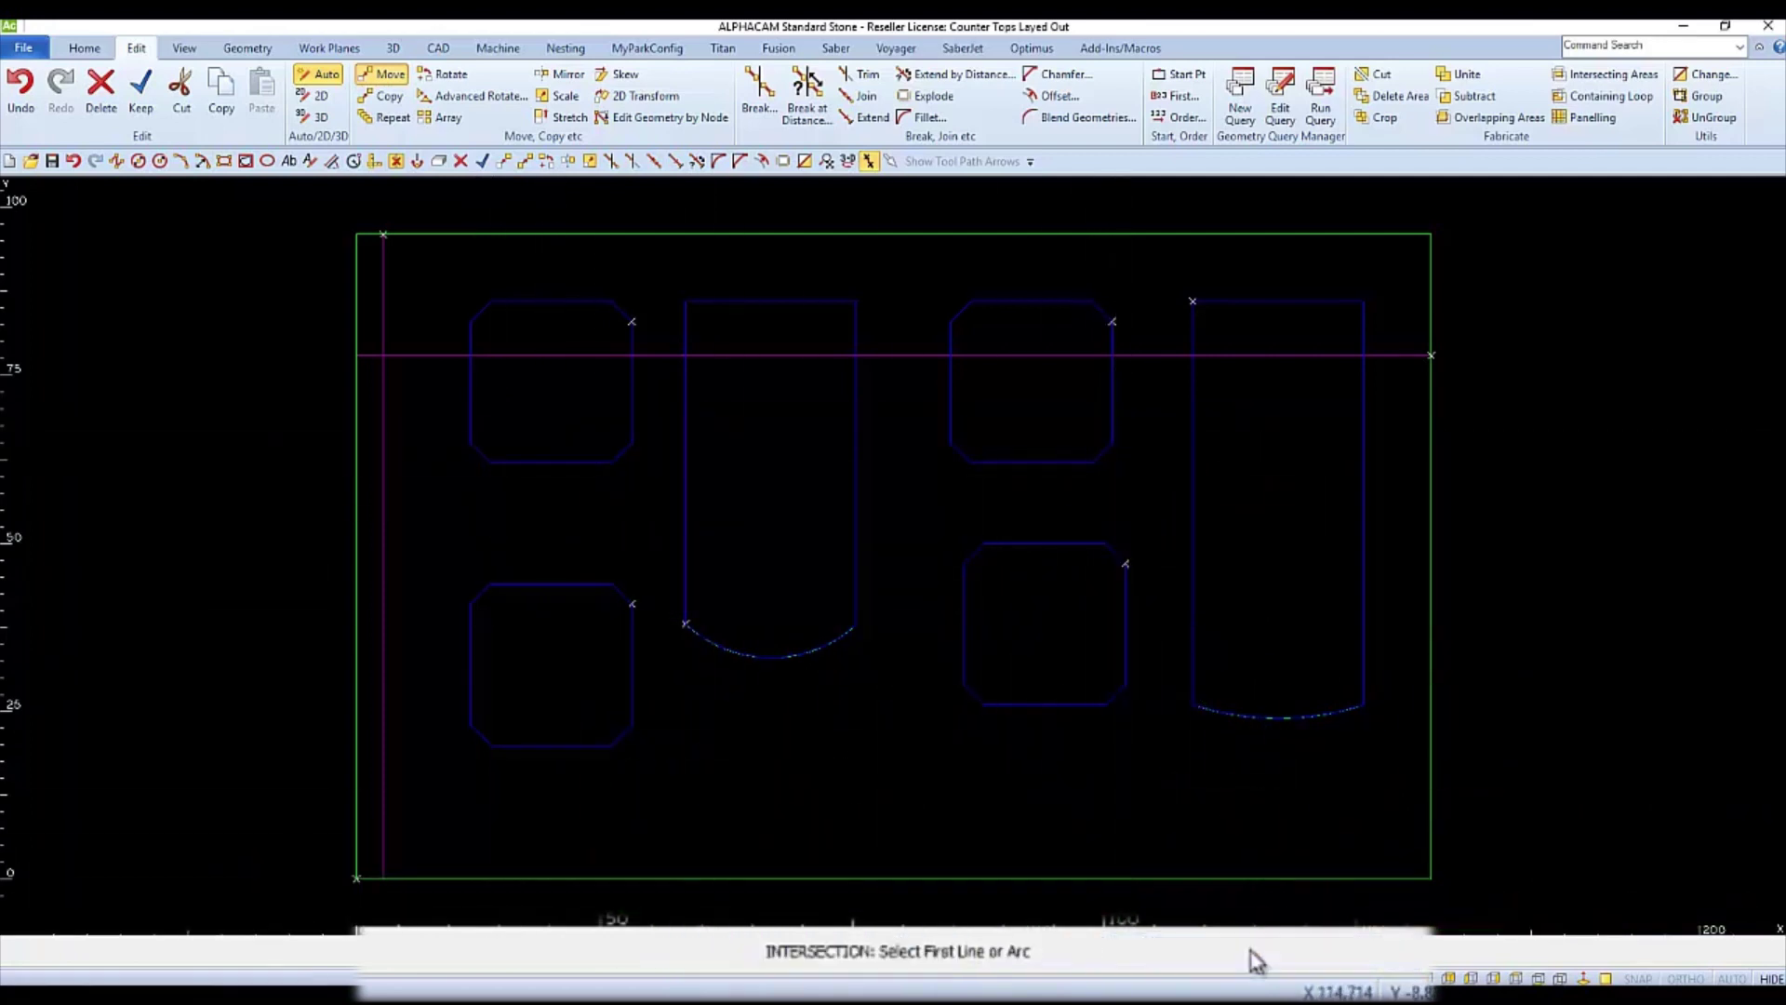
click(912, 355)
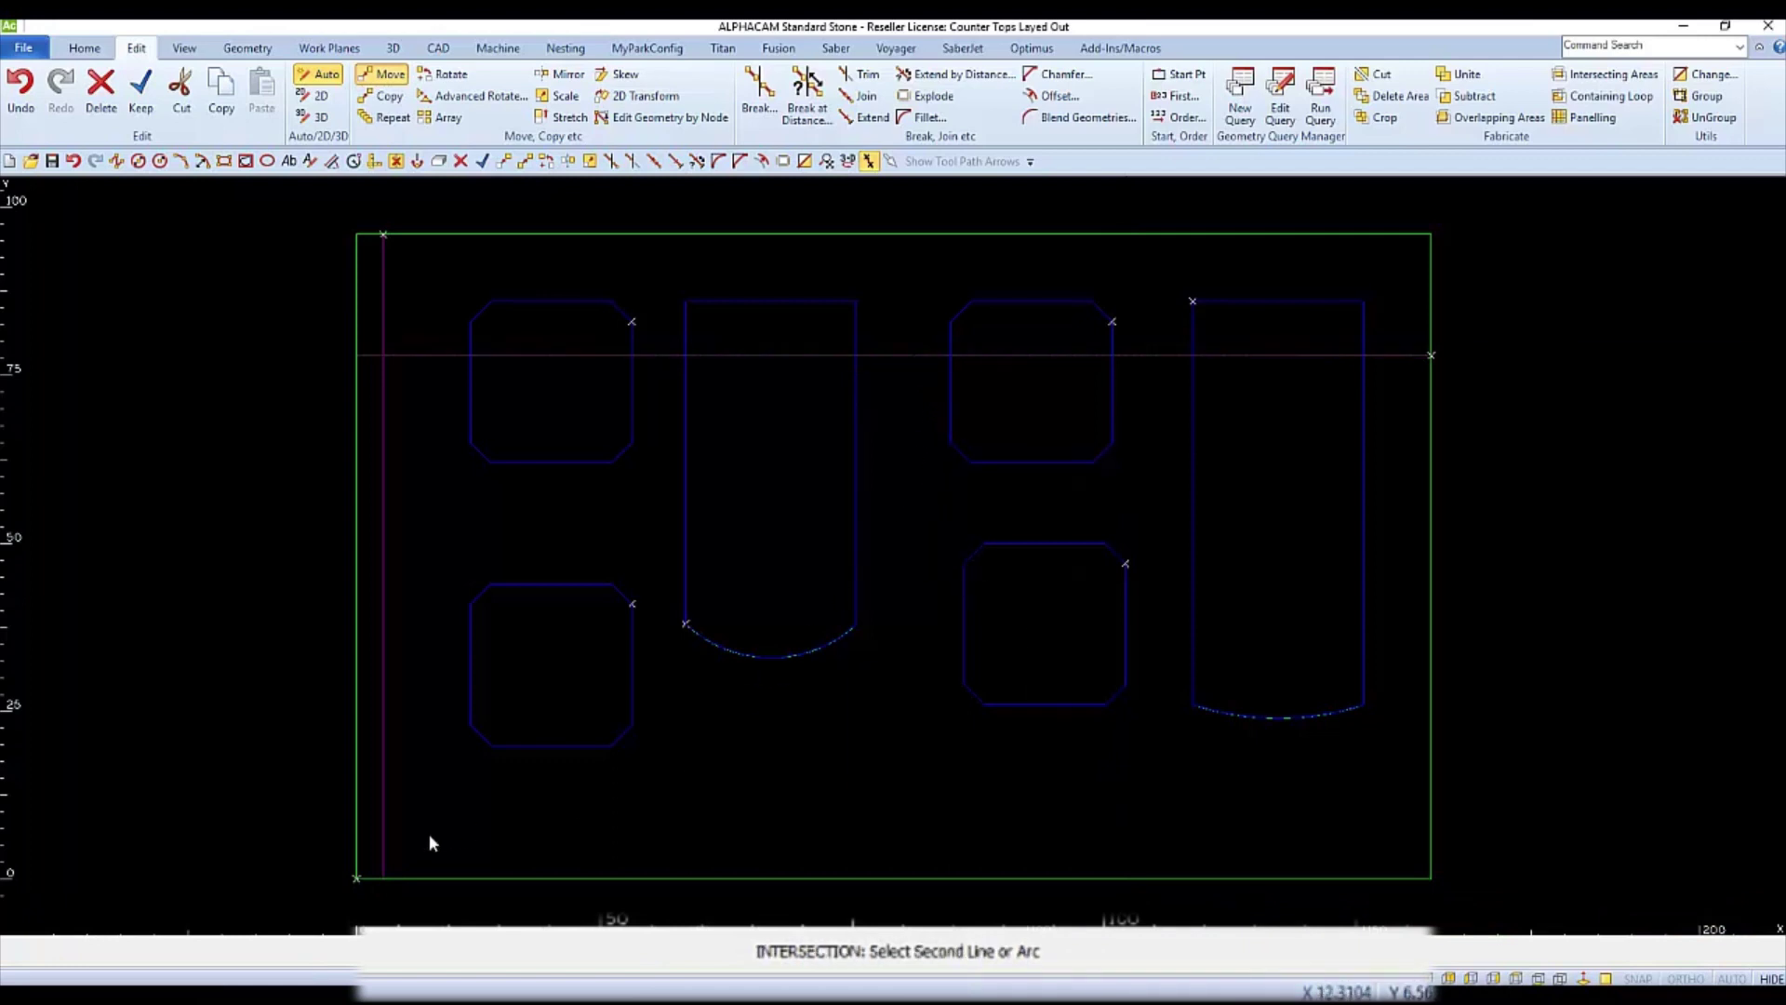
click(383, 840)
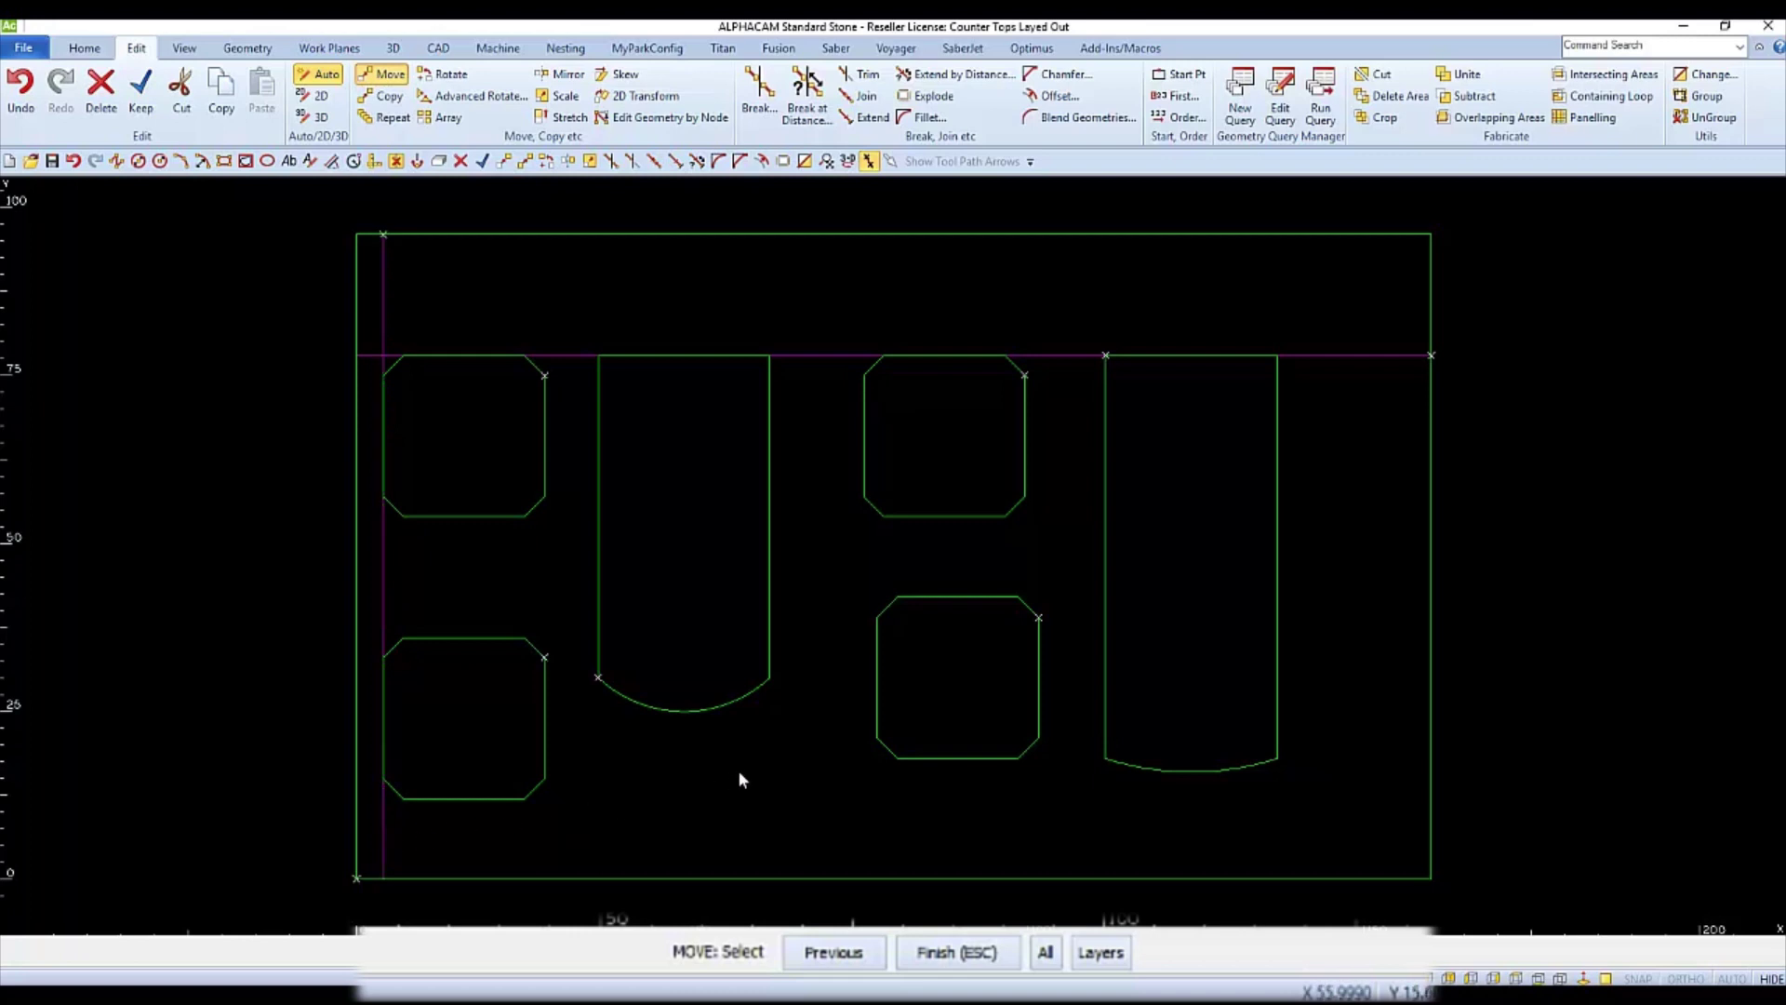
key(Escape)
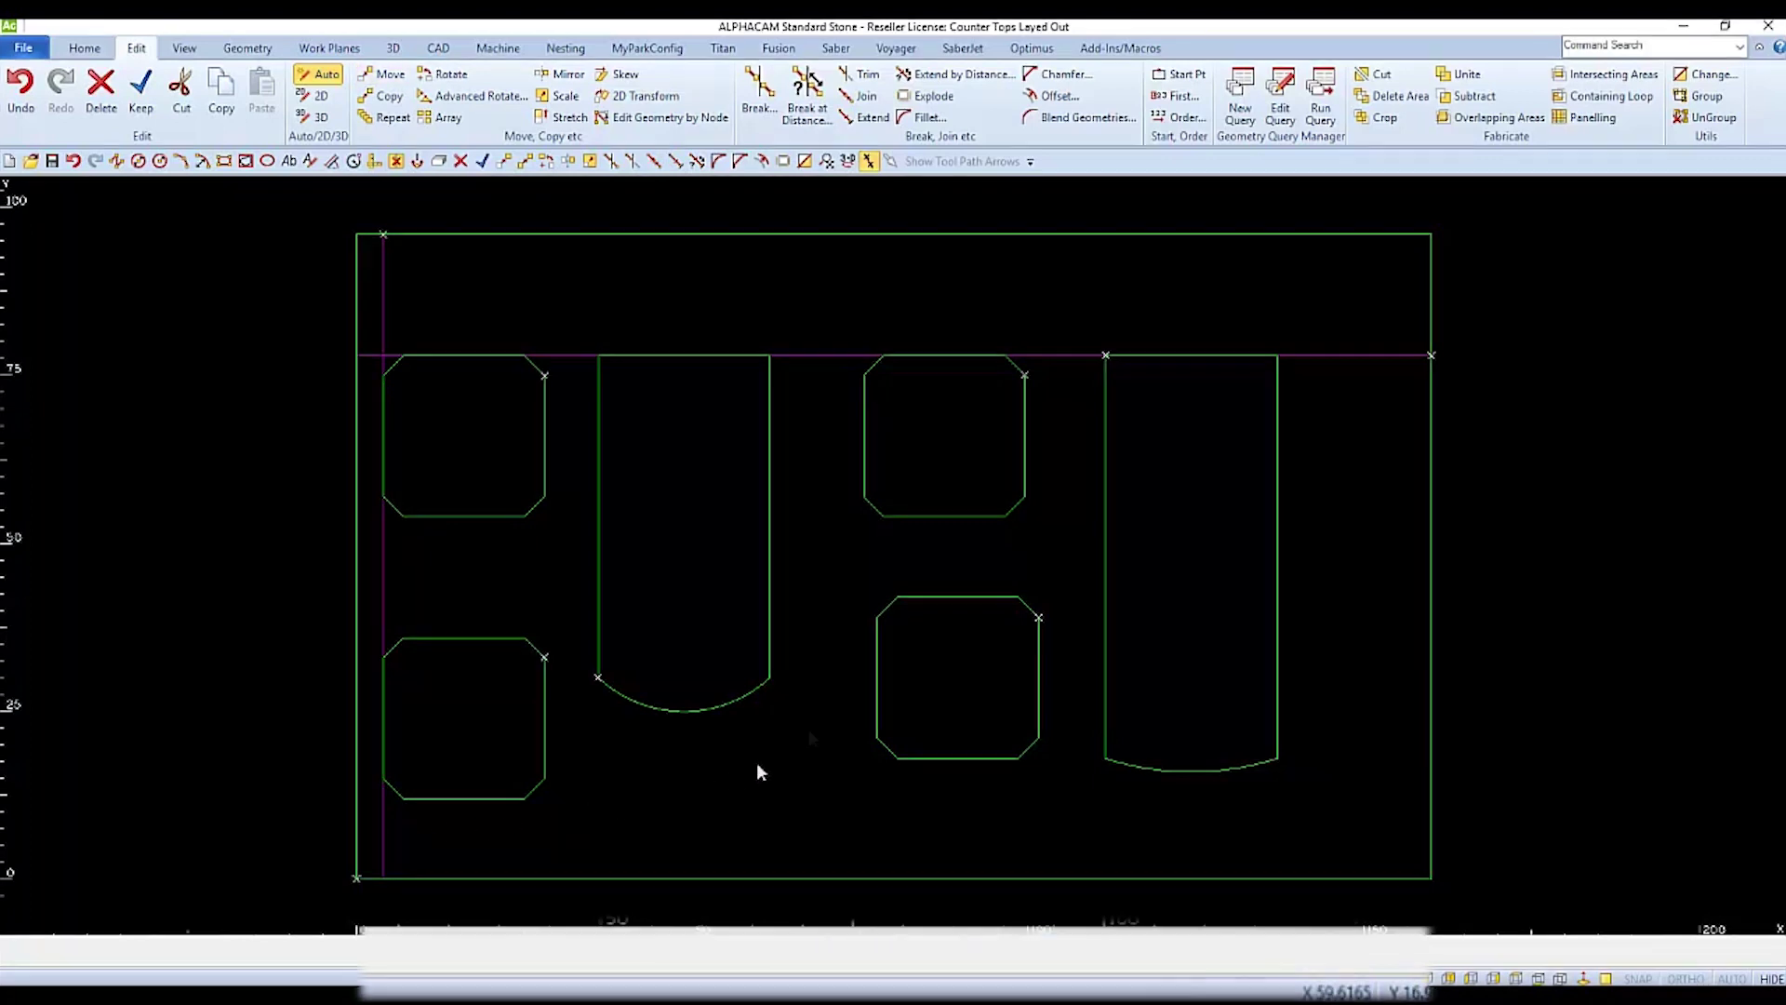
Clear the Construction layer with Clear Memory to remove the purple guide lines.
click(85, 49)
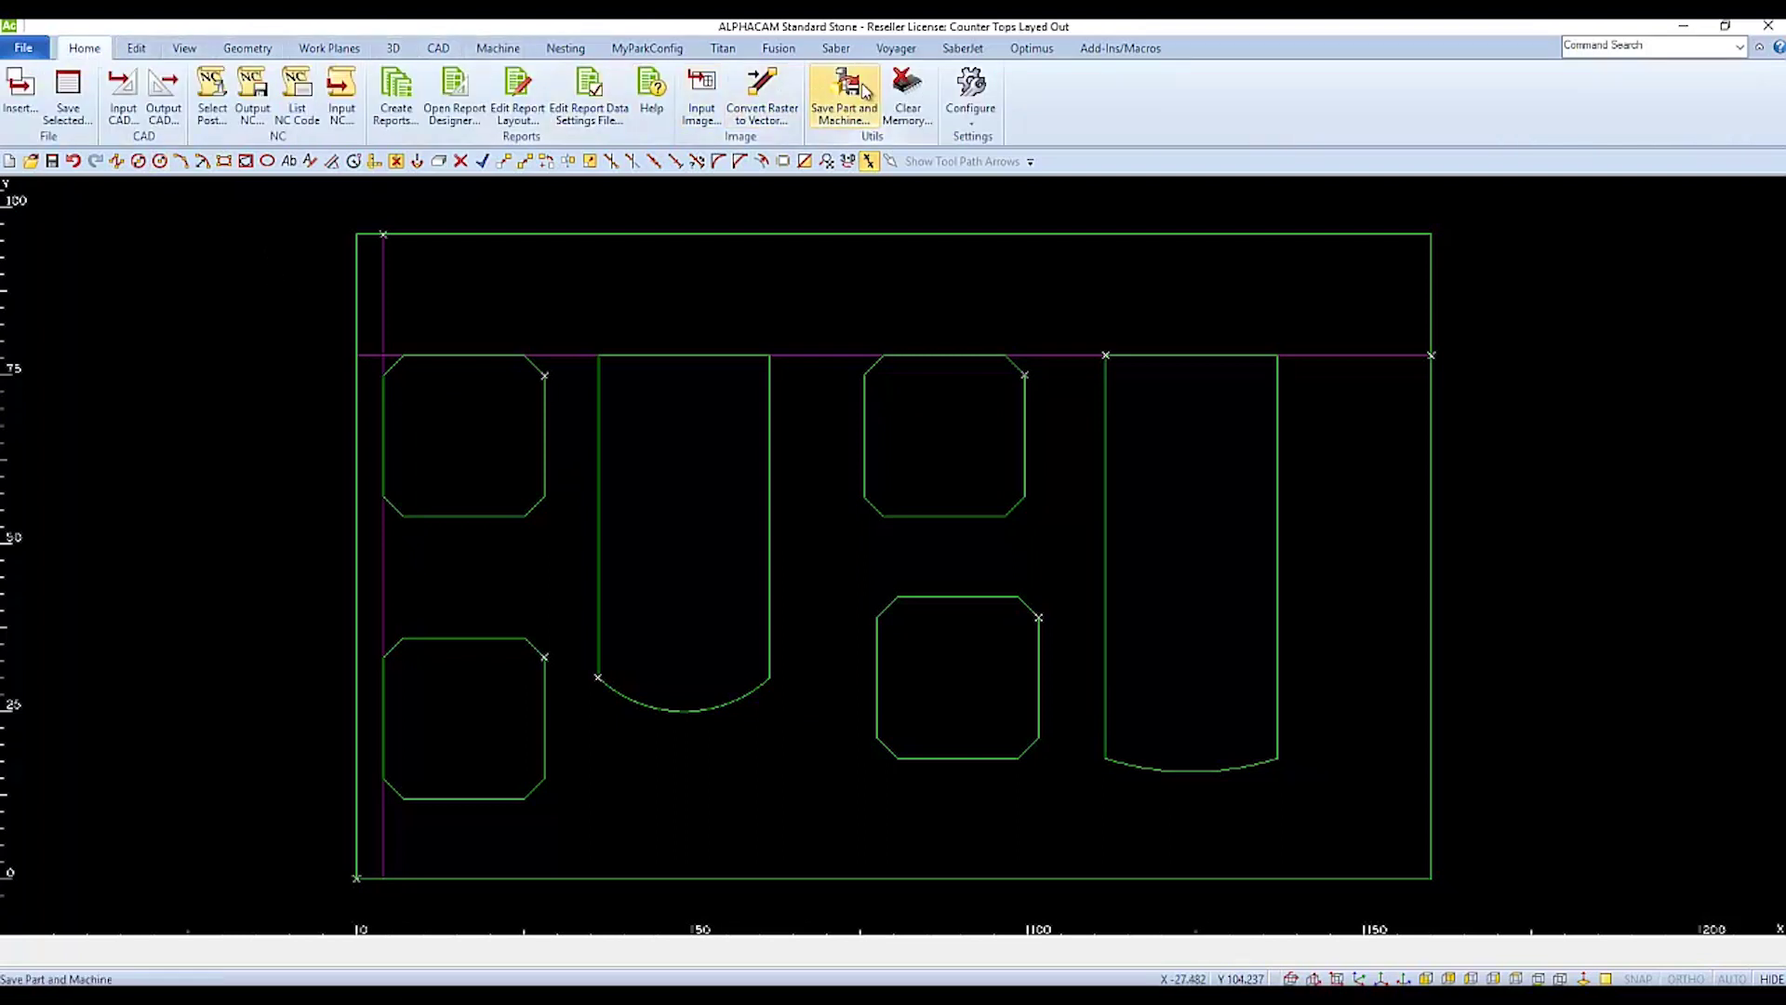
click(911, 103)
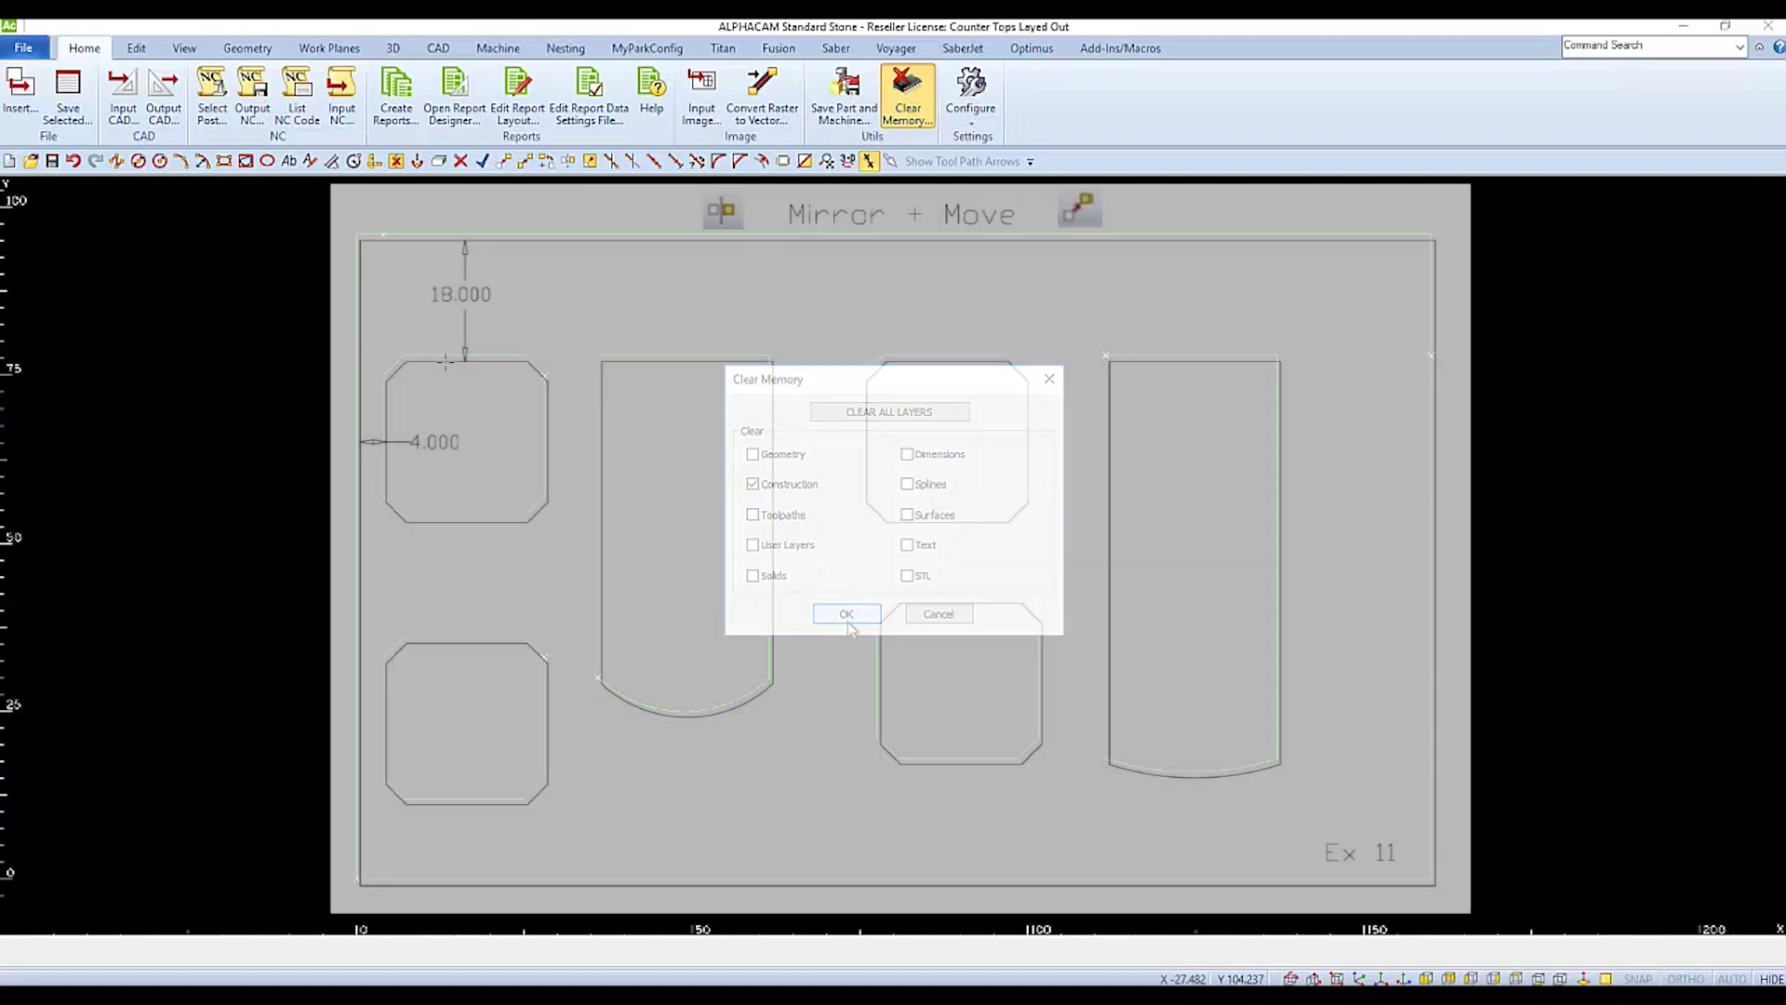
click(847, 614)
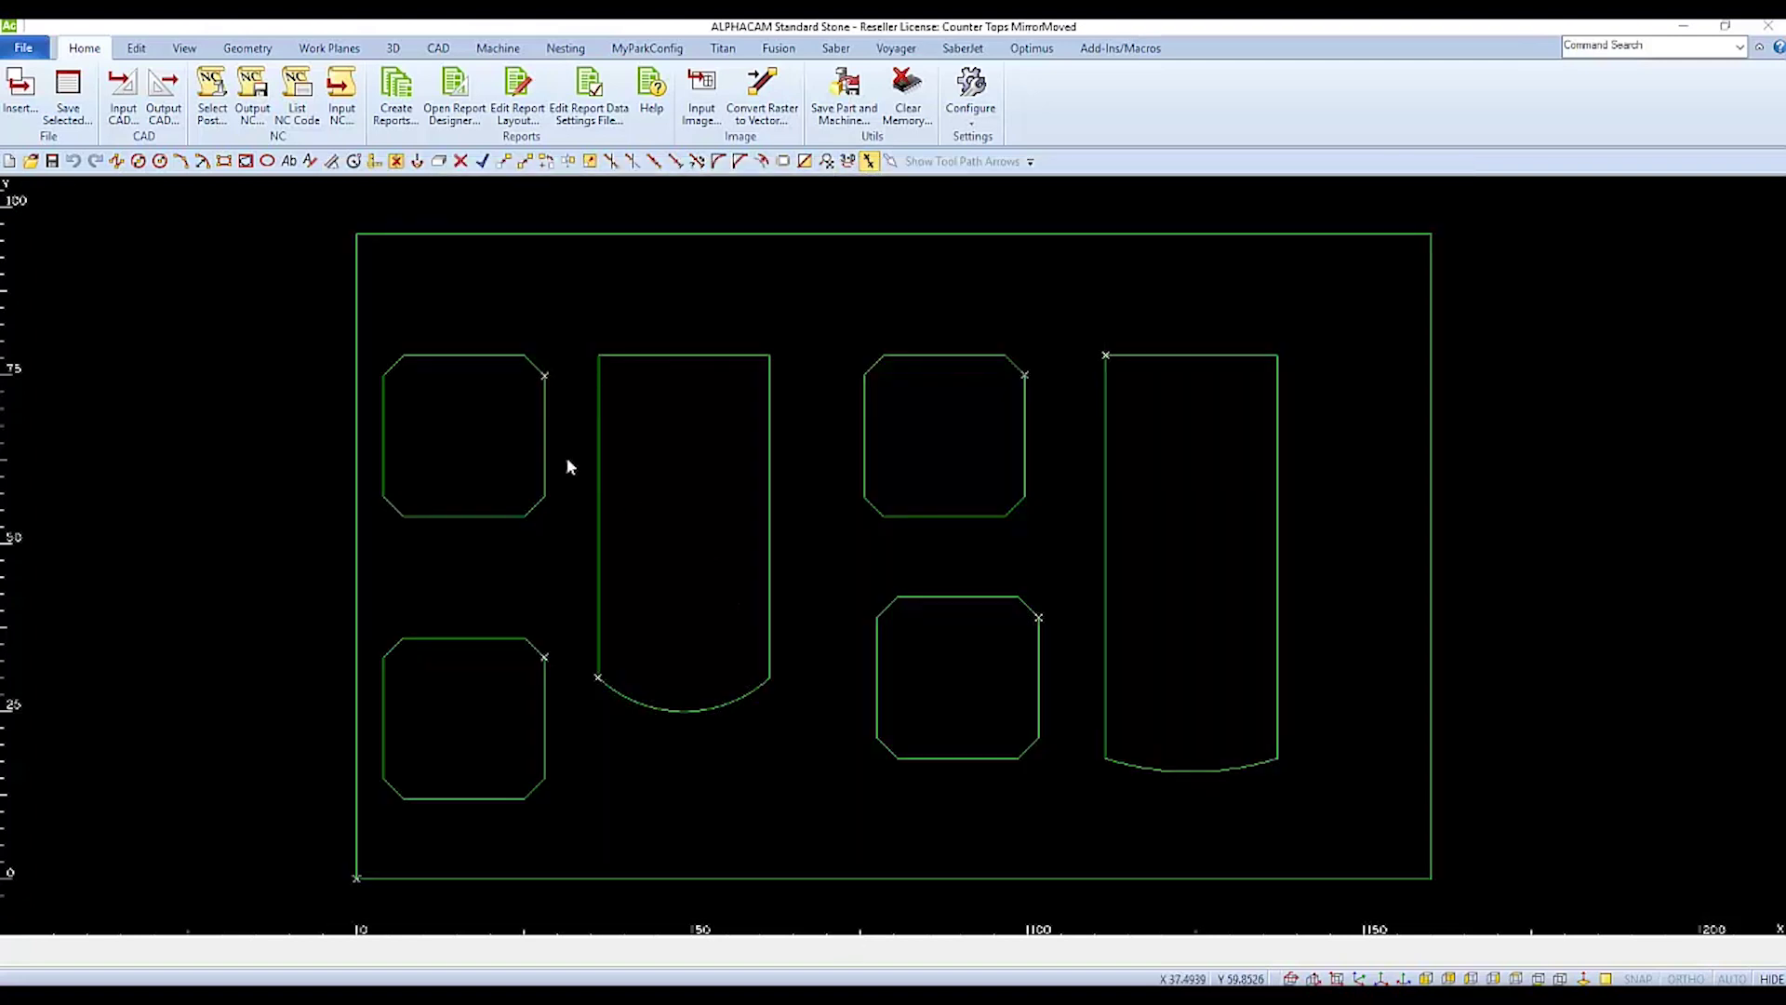
Offset the top-left octagon's right edge by 2 to the right.
click(137, 49)
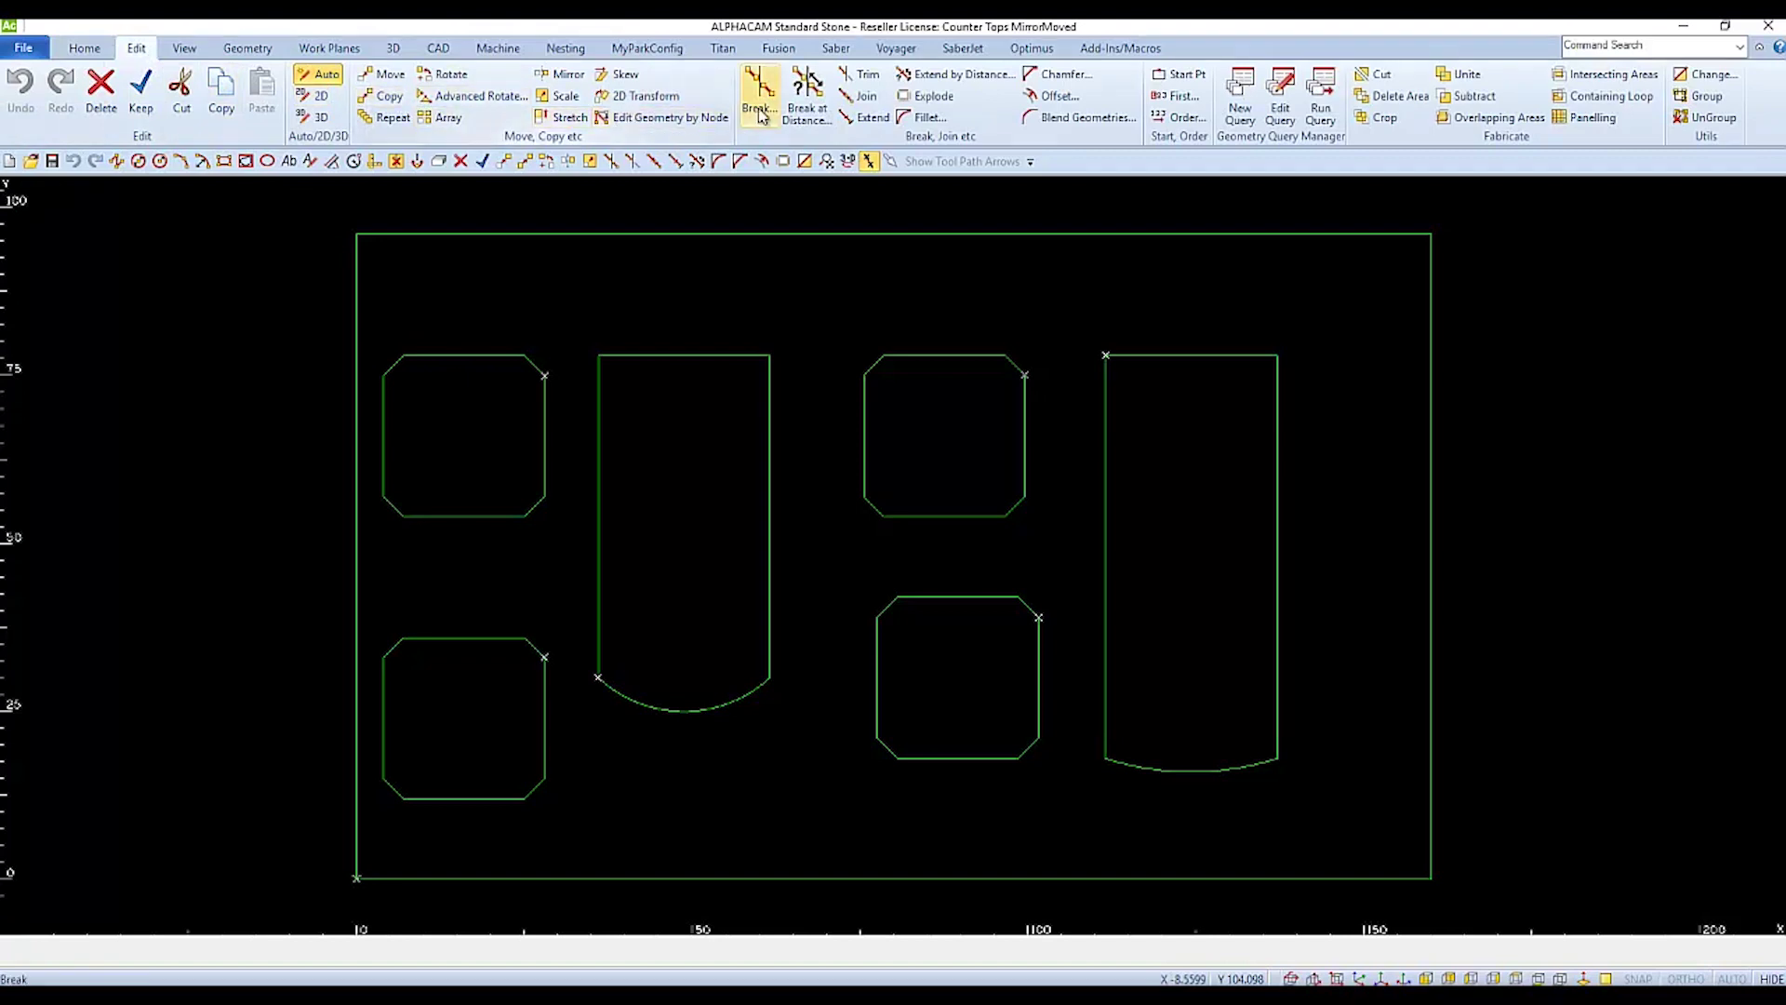
click(1057, 98)
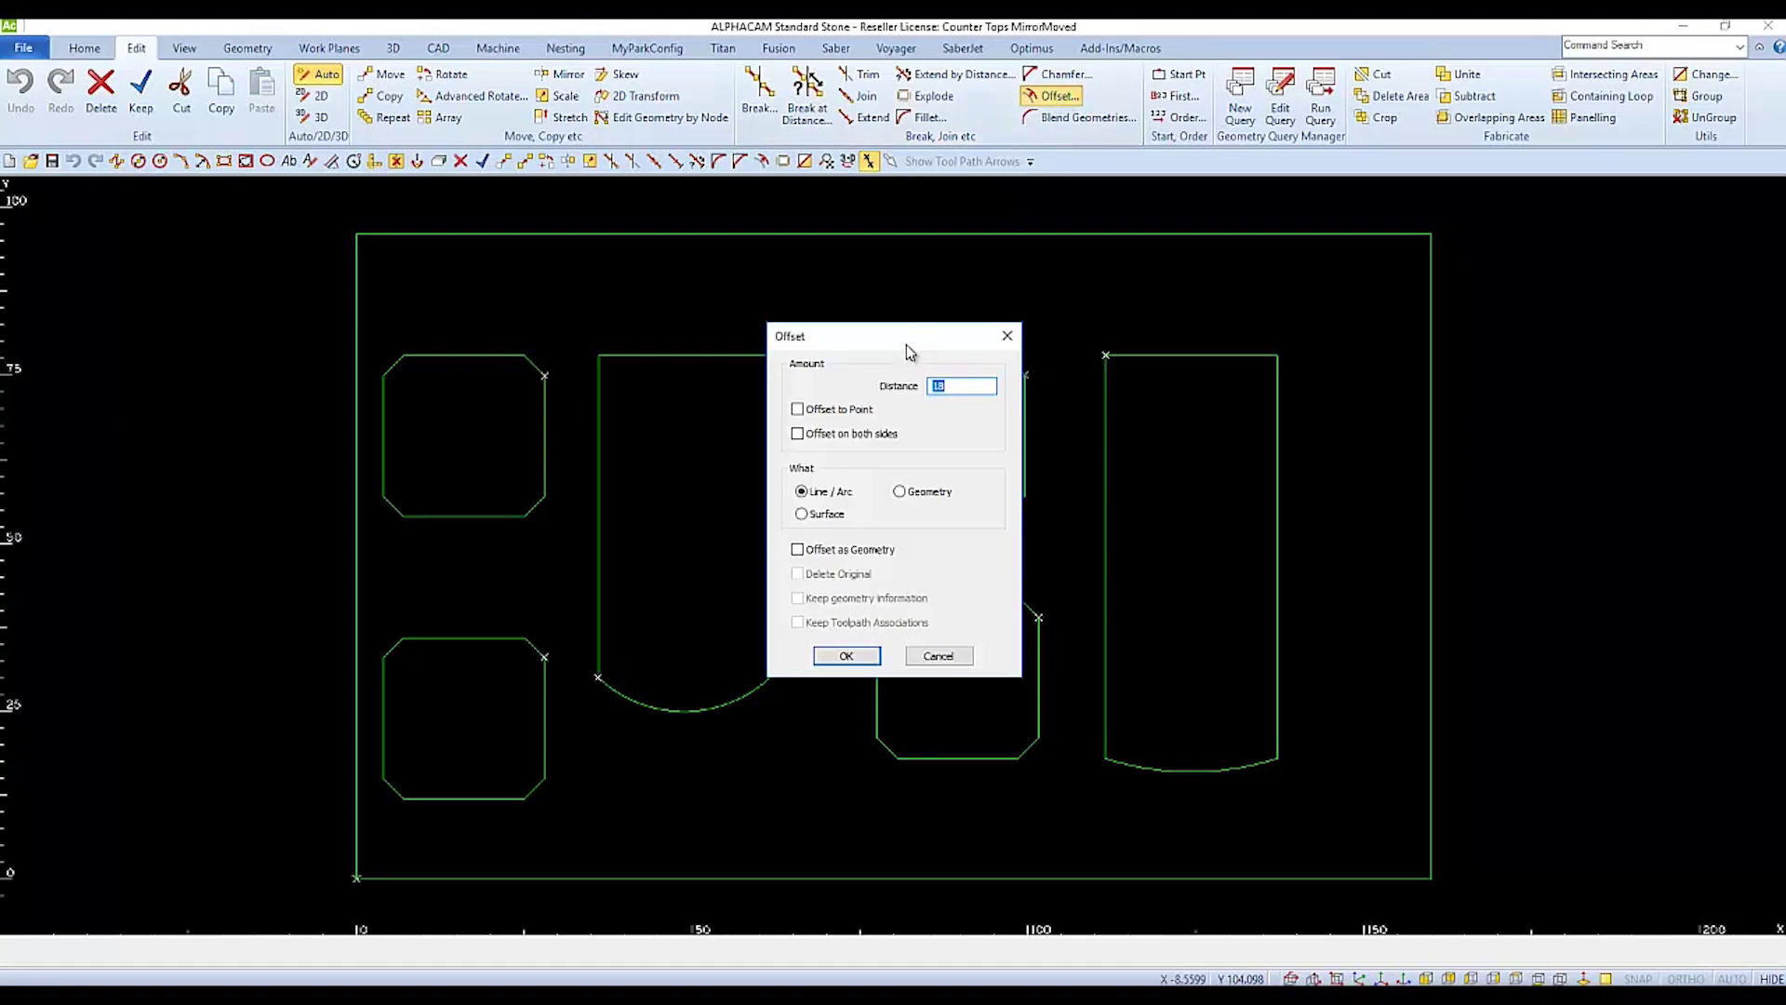
drag(911, 350, 753, 391)
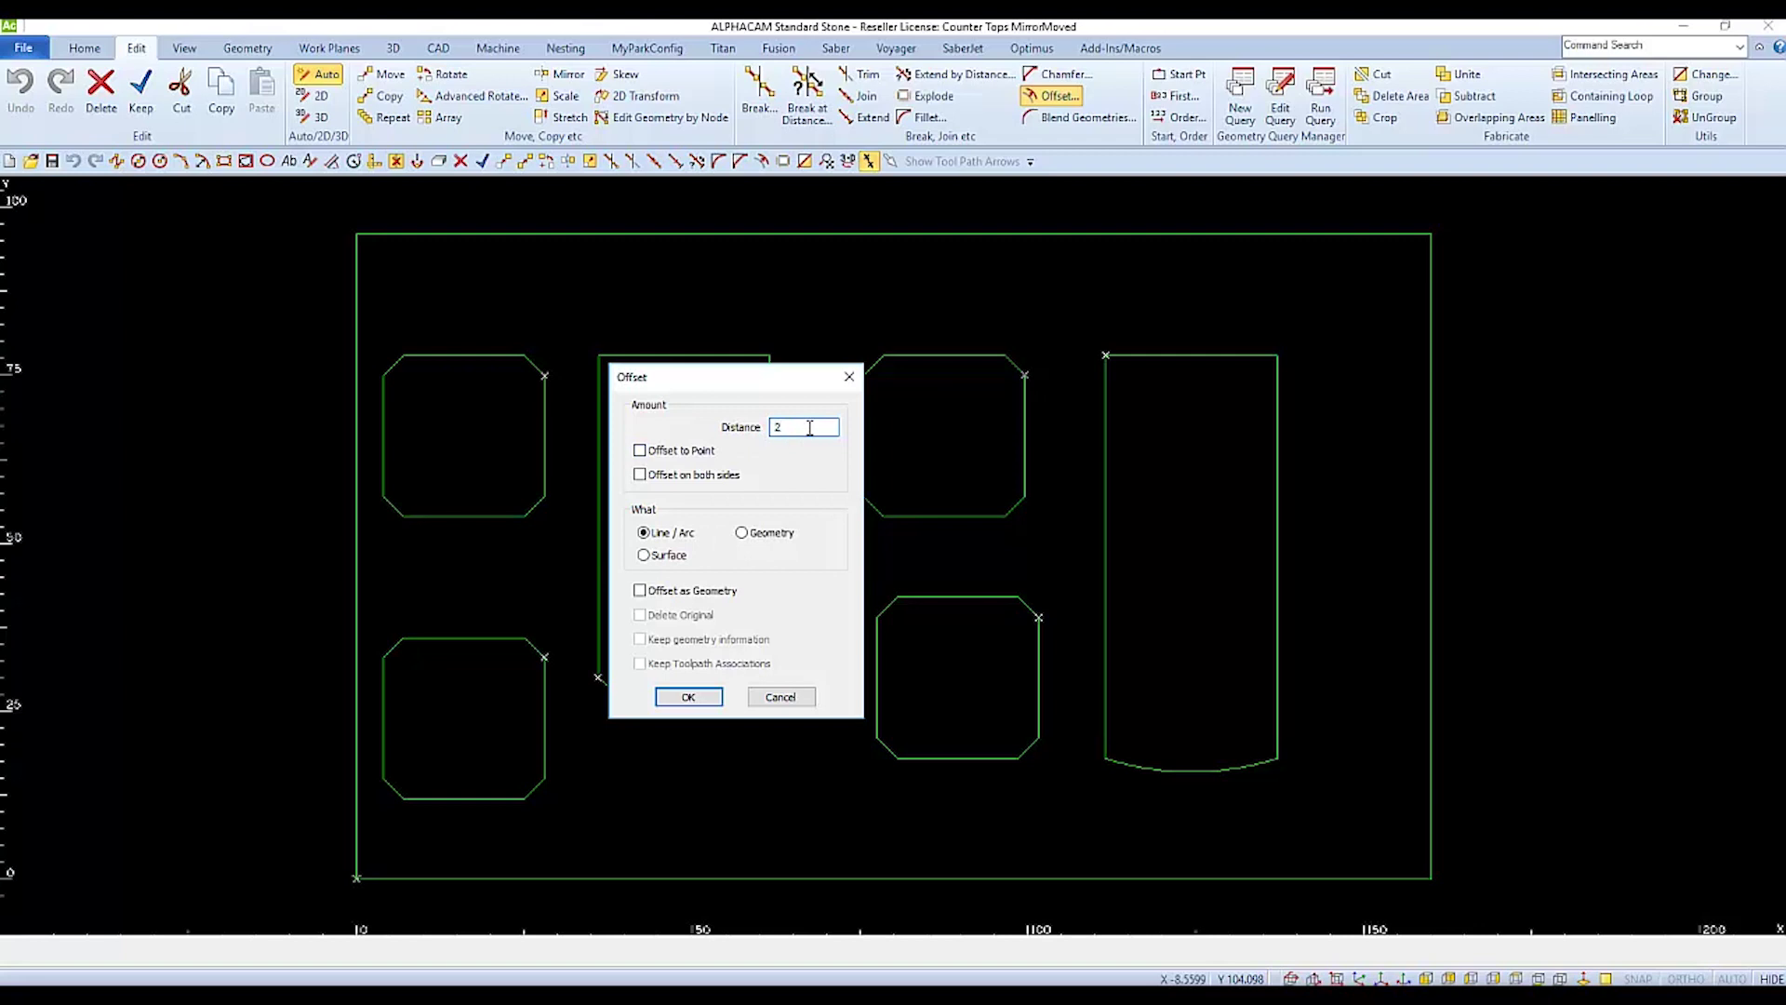
click(690, 698)
click(542, 459)
click(565, 459)
key(Escape)
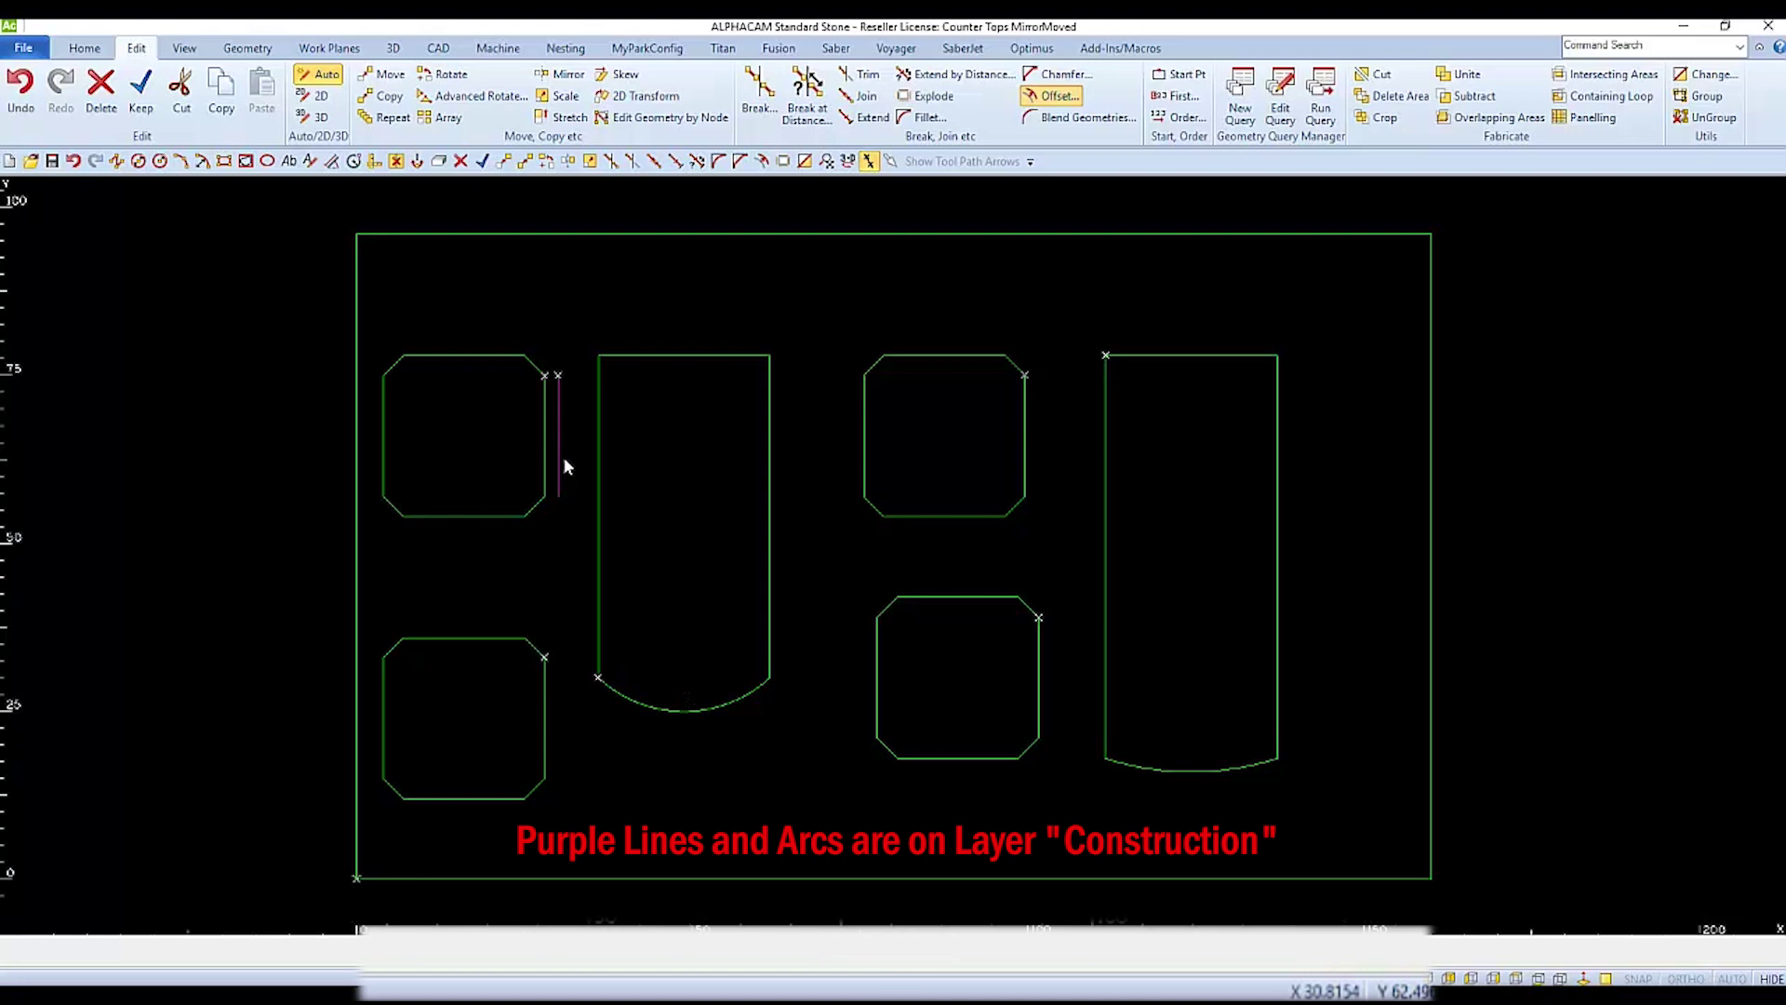
With Offset as Geometry enabled, offset the octagon's bottom edge 2 downward.
key(Return)
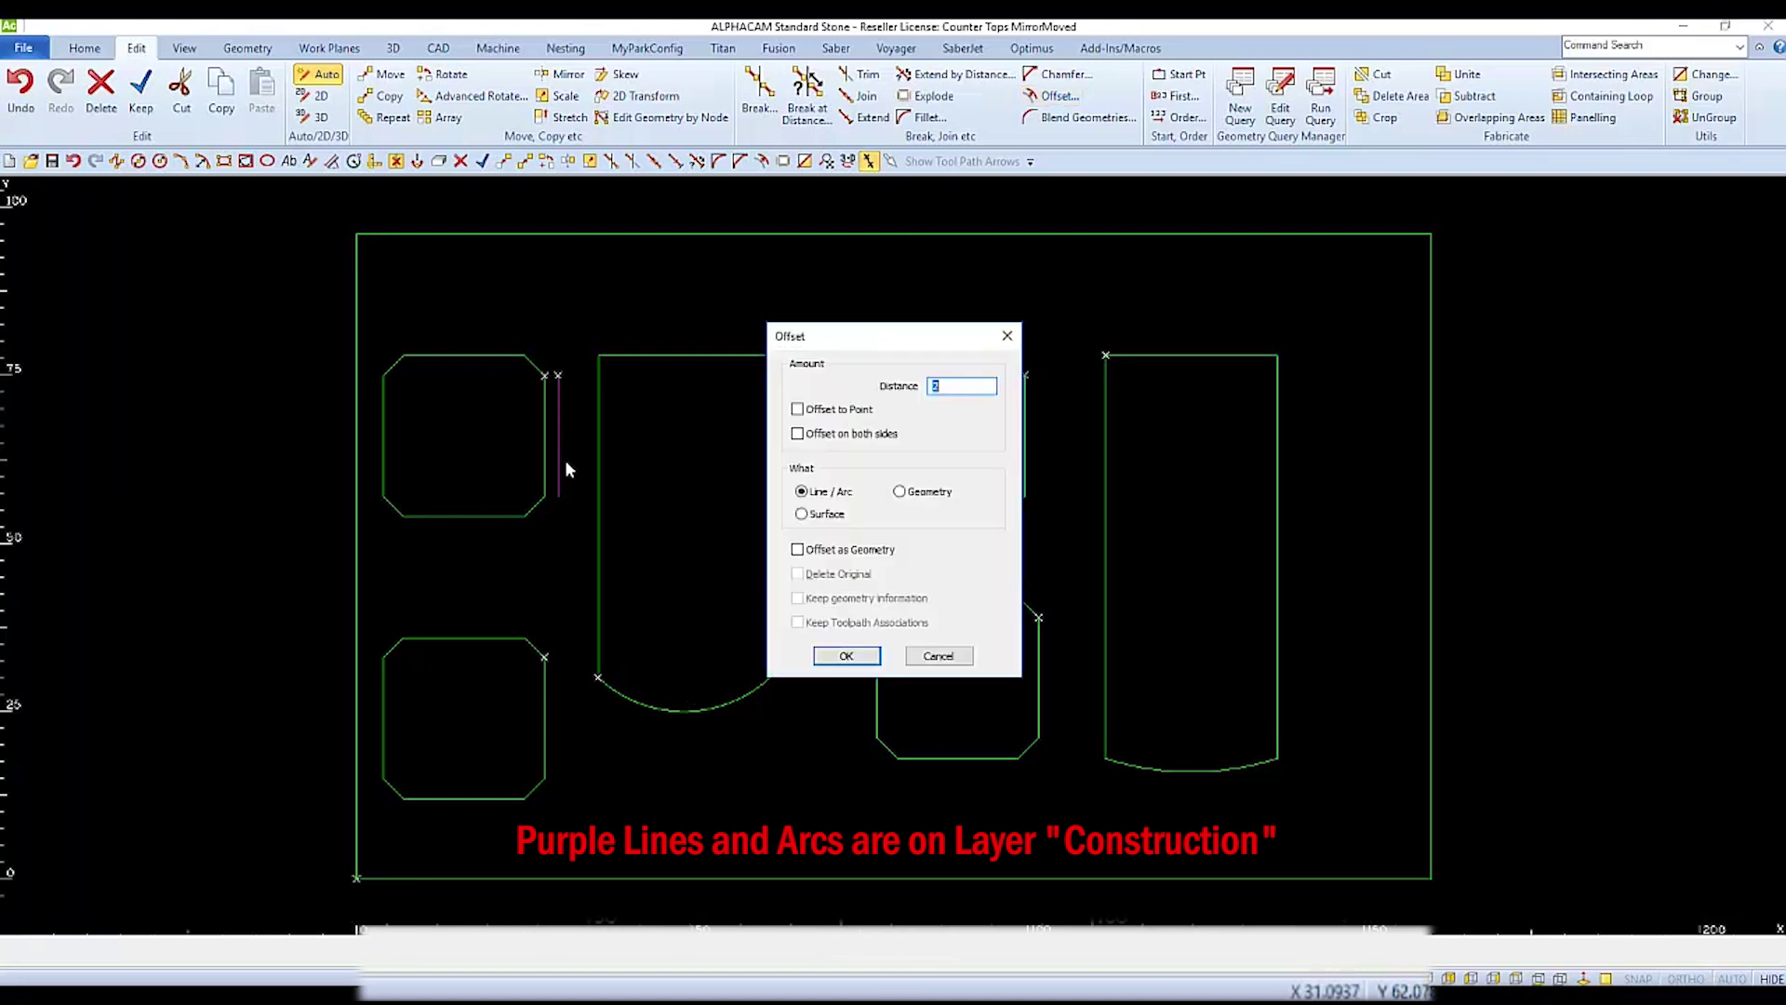
click(797, 550)
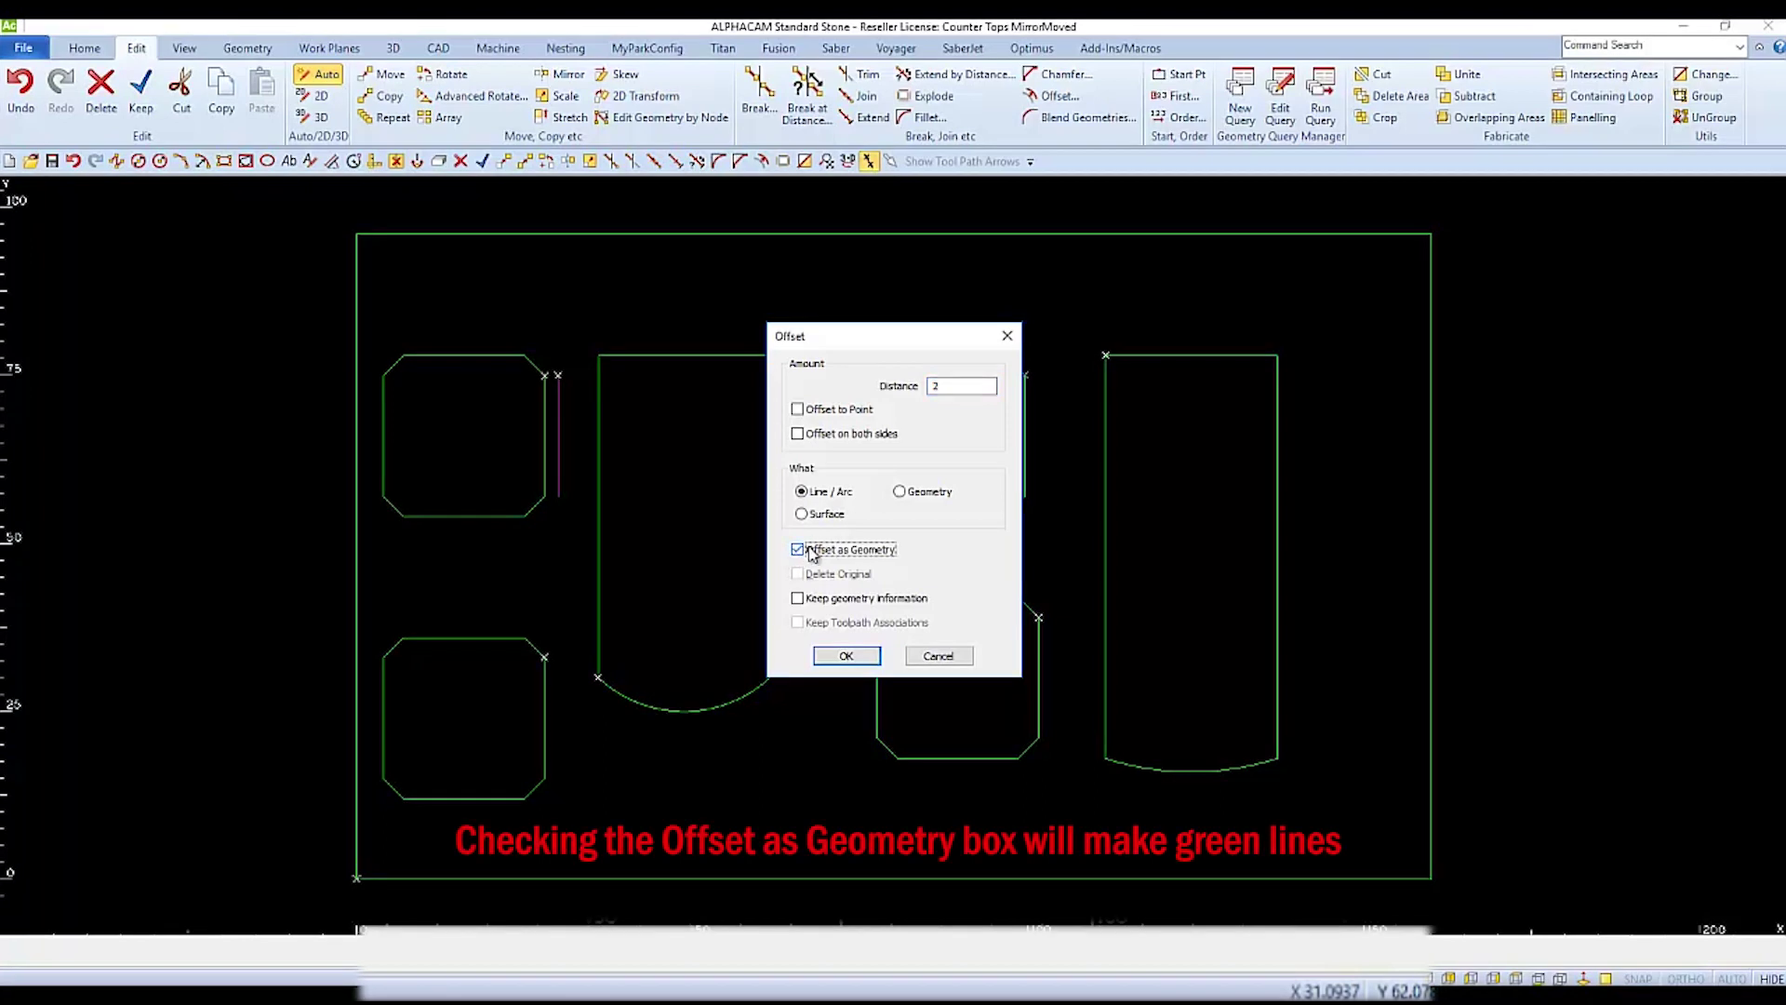
click(846, 656)
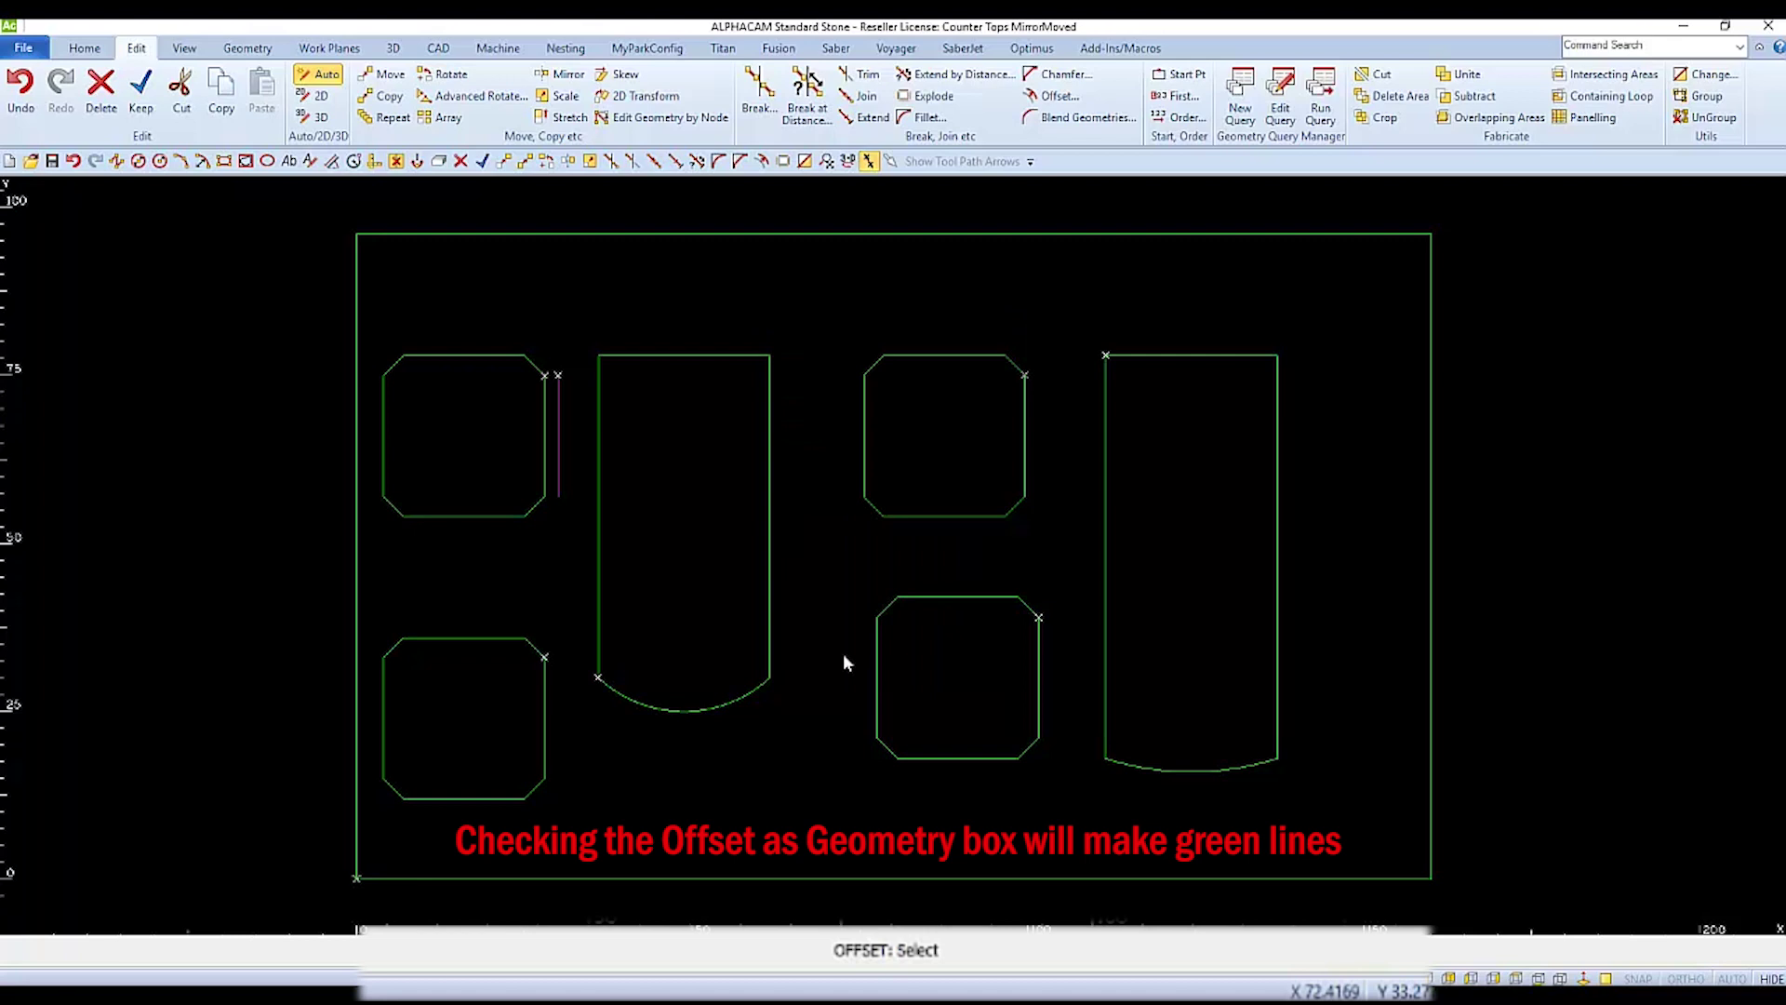
click(505, 516)
click(505, 552)
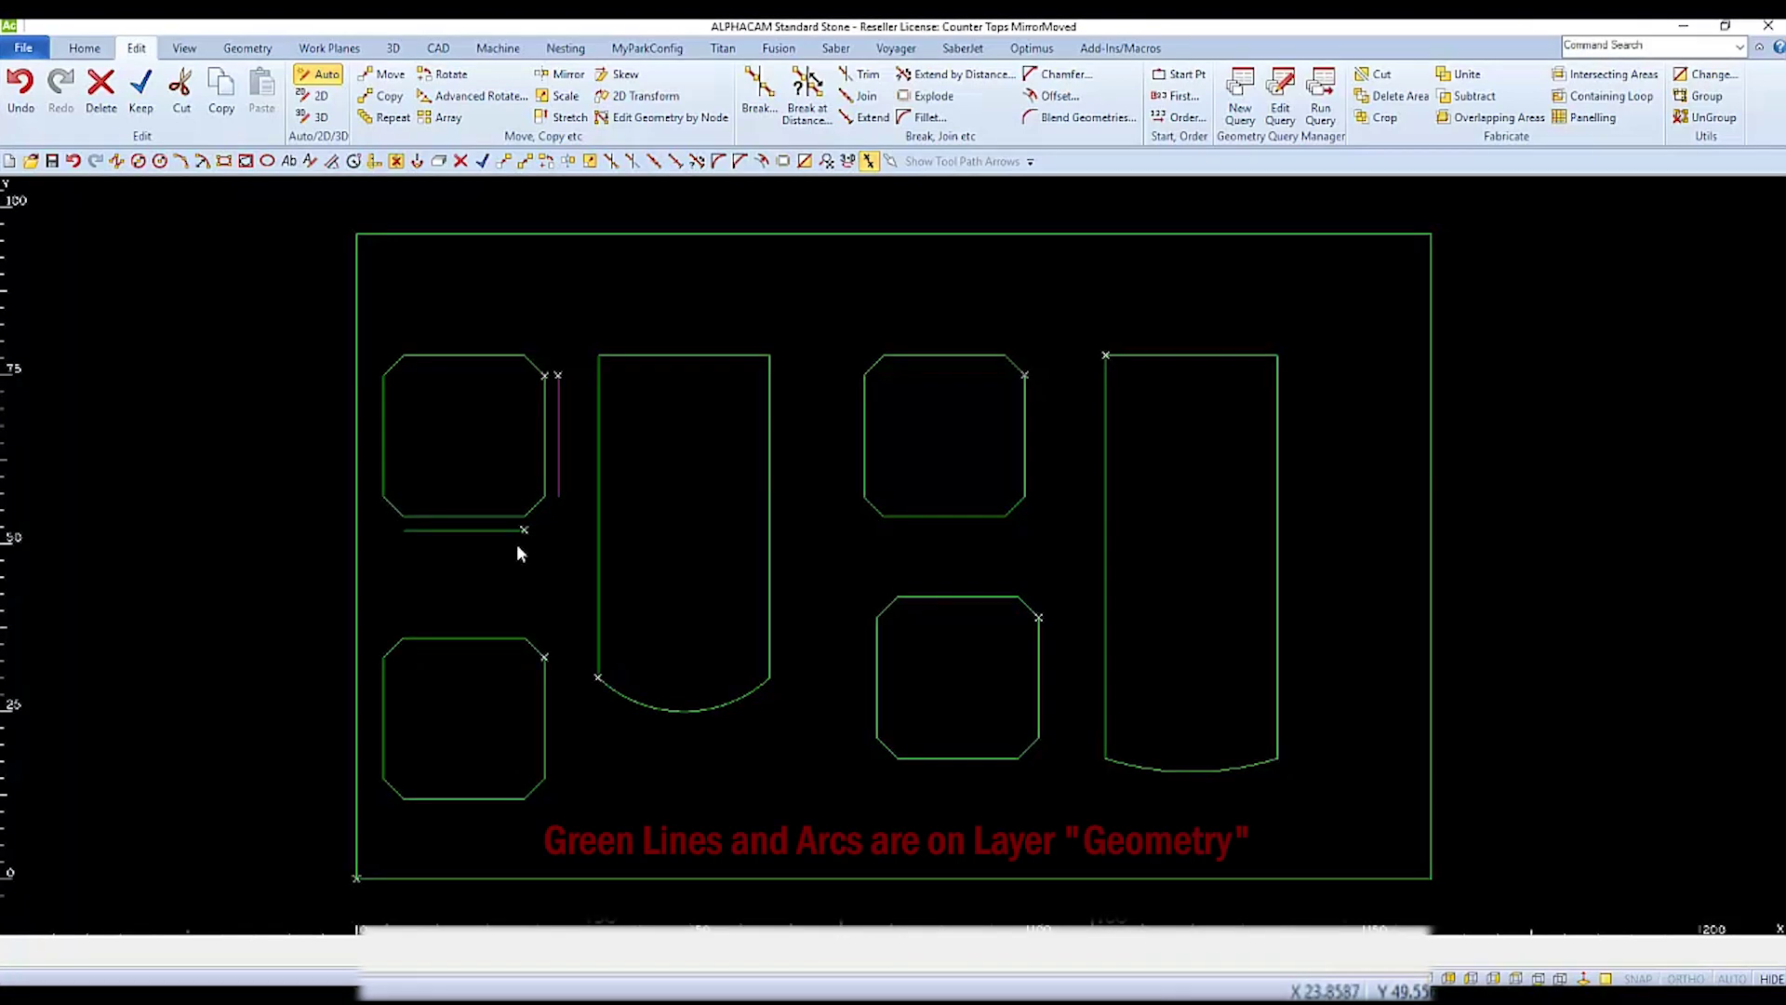
key(Return)
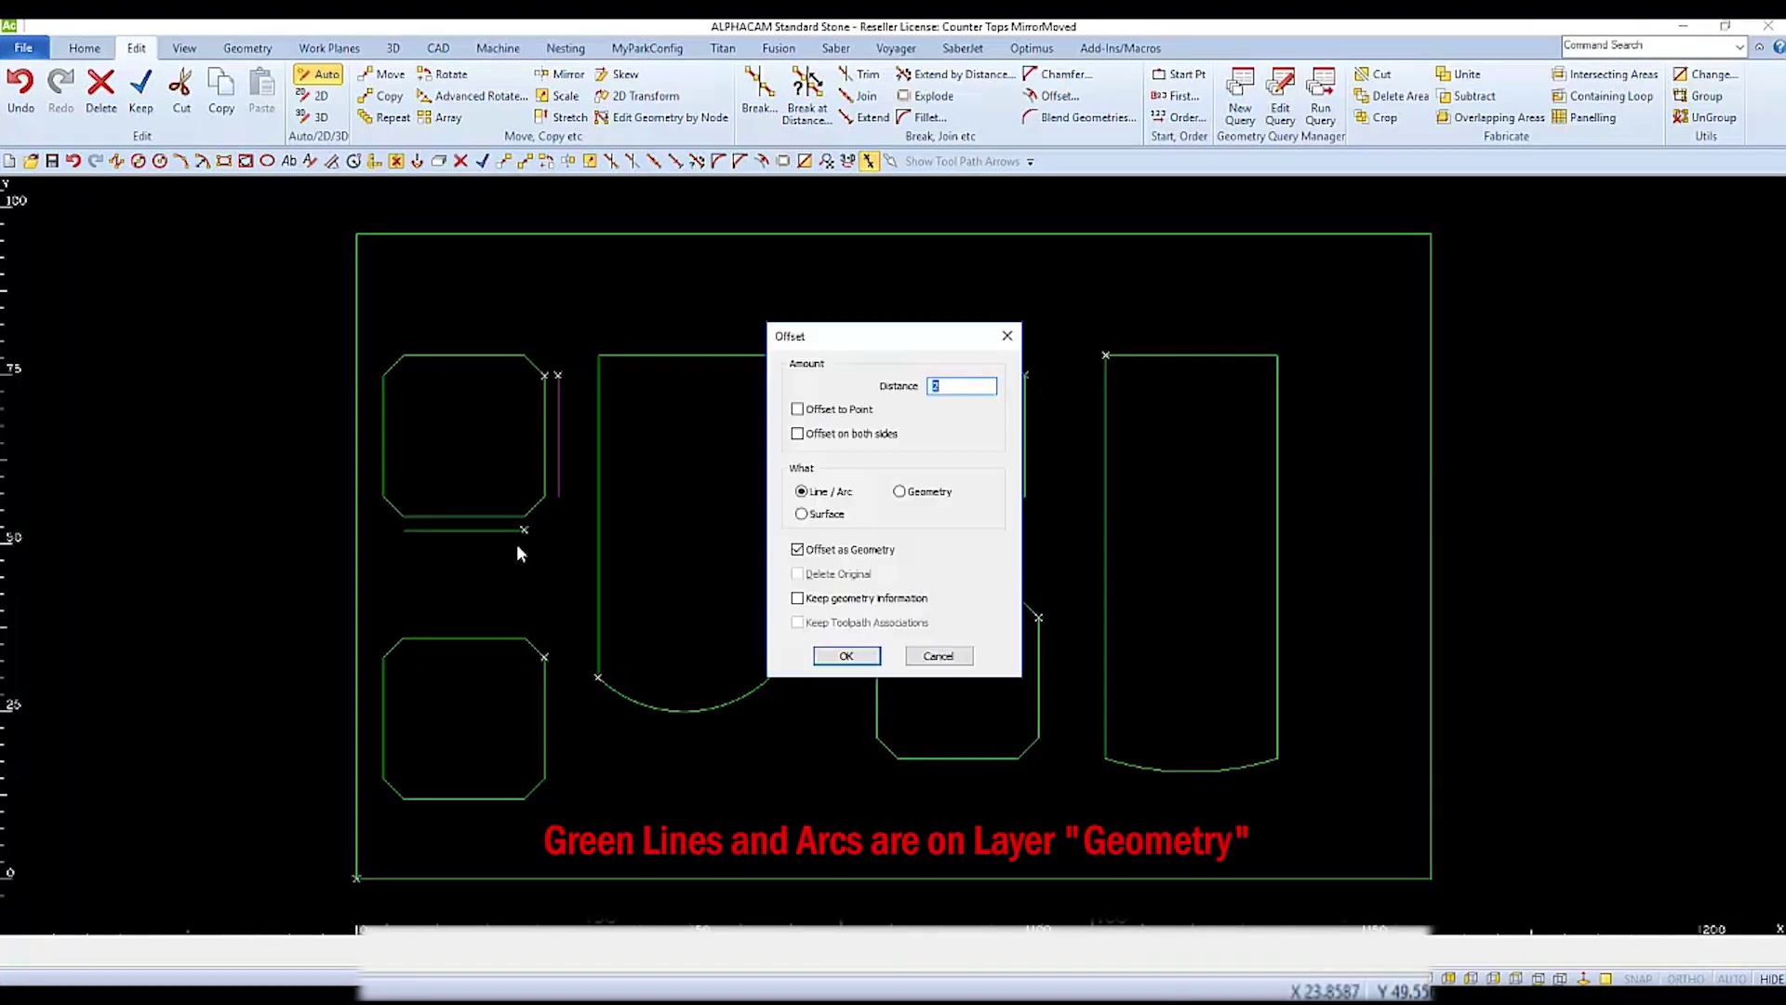
Offset the whole lower-left octagon outward by 2 and switch on Show Breaks.
click(900, 493)
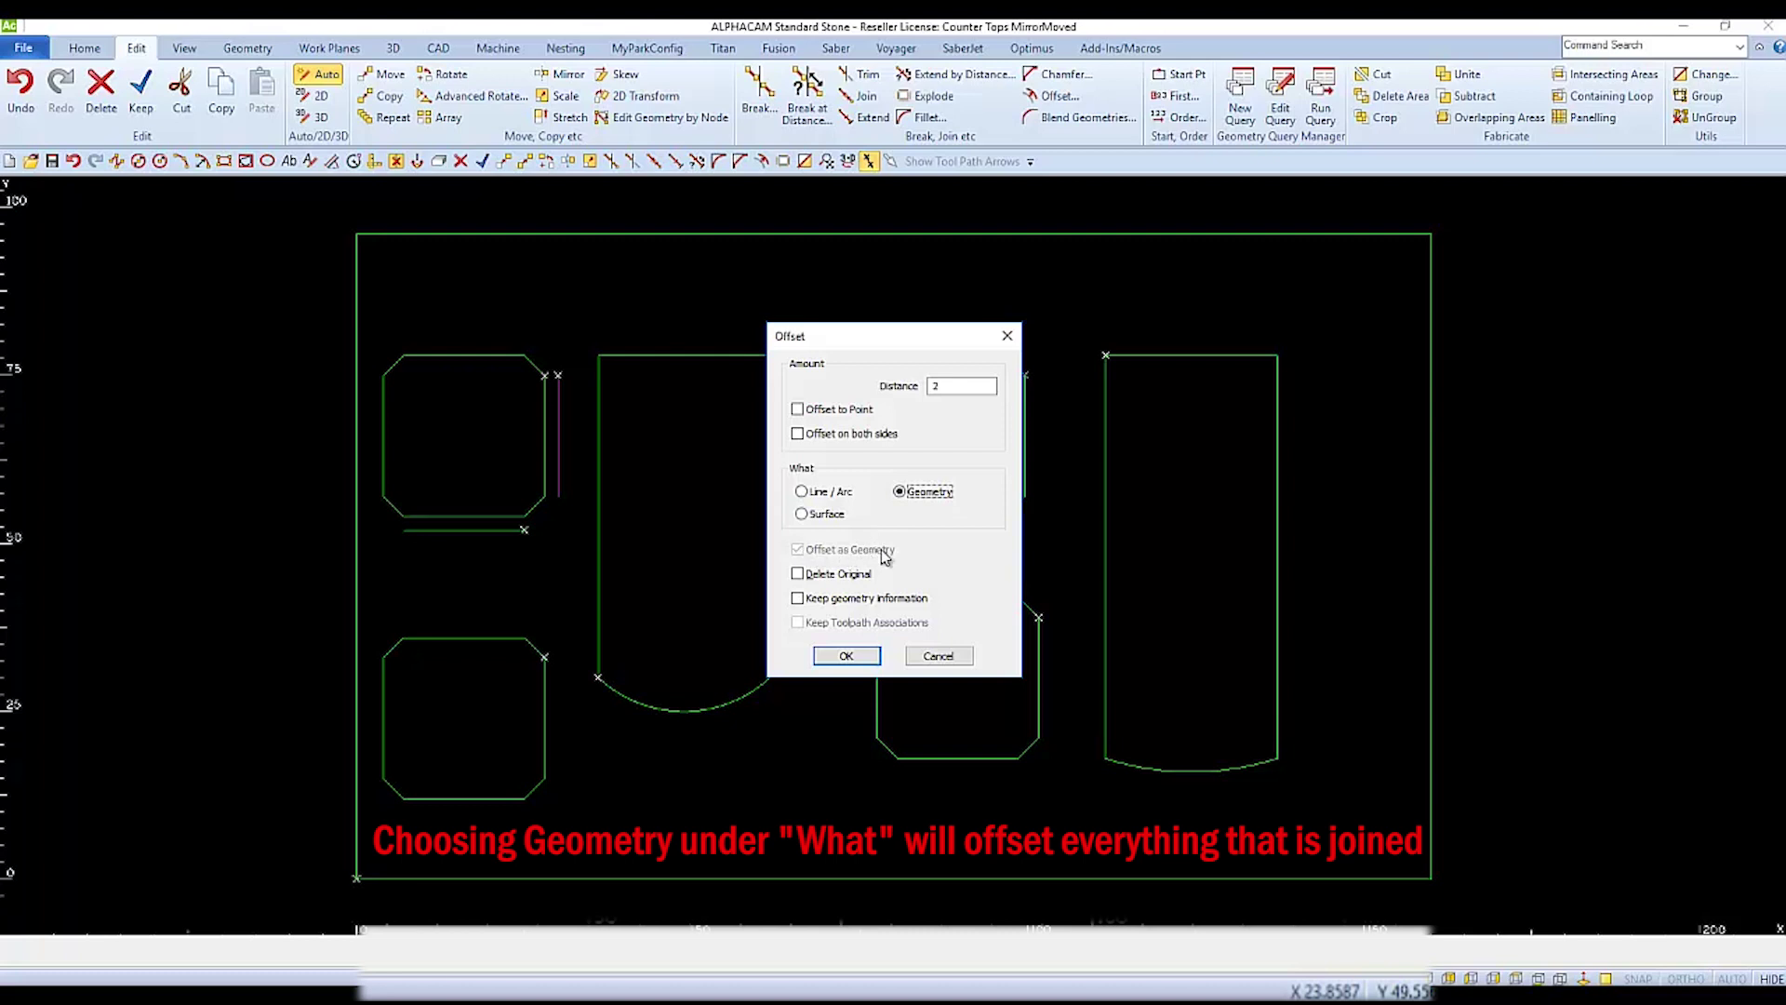
click(847, 657)
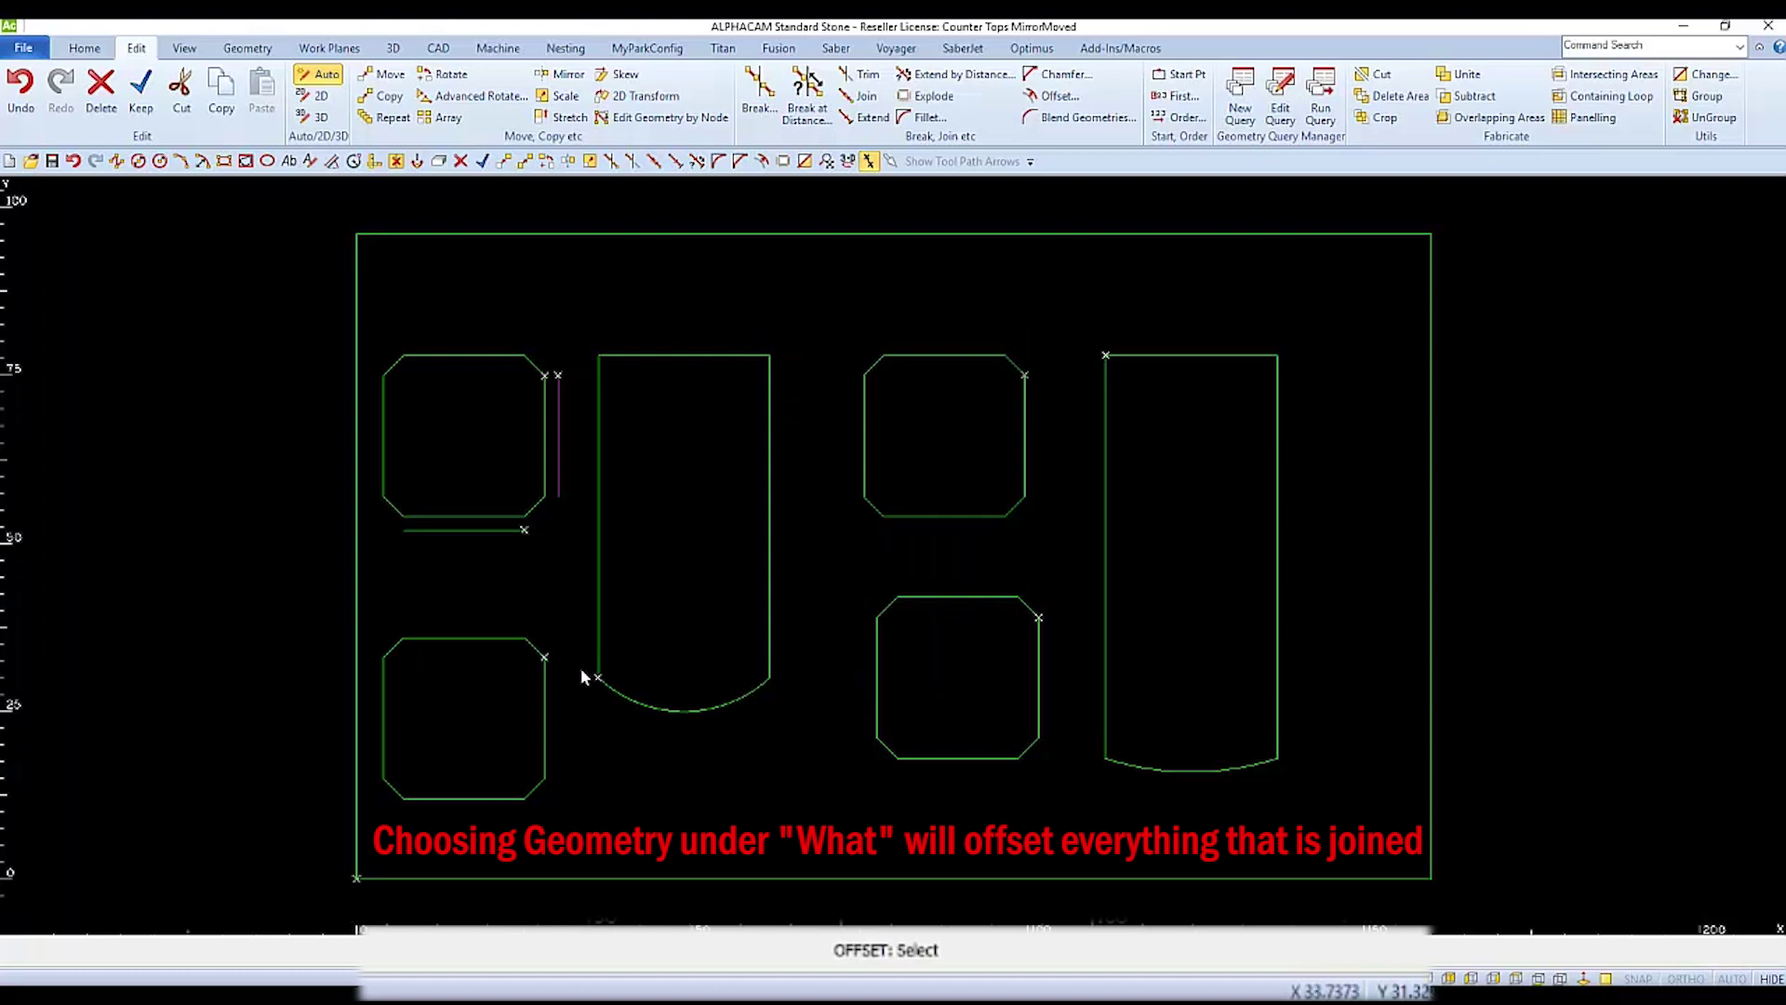
click(547, 706)
right_click(546, 709)
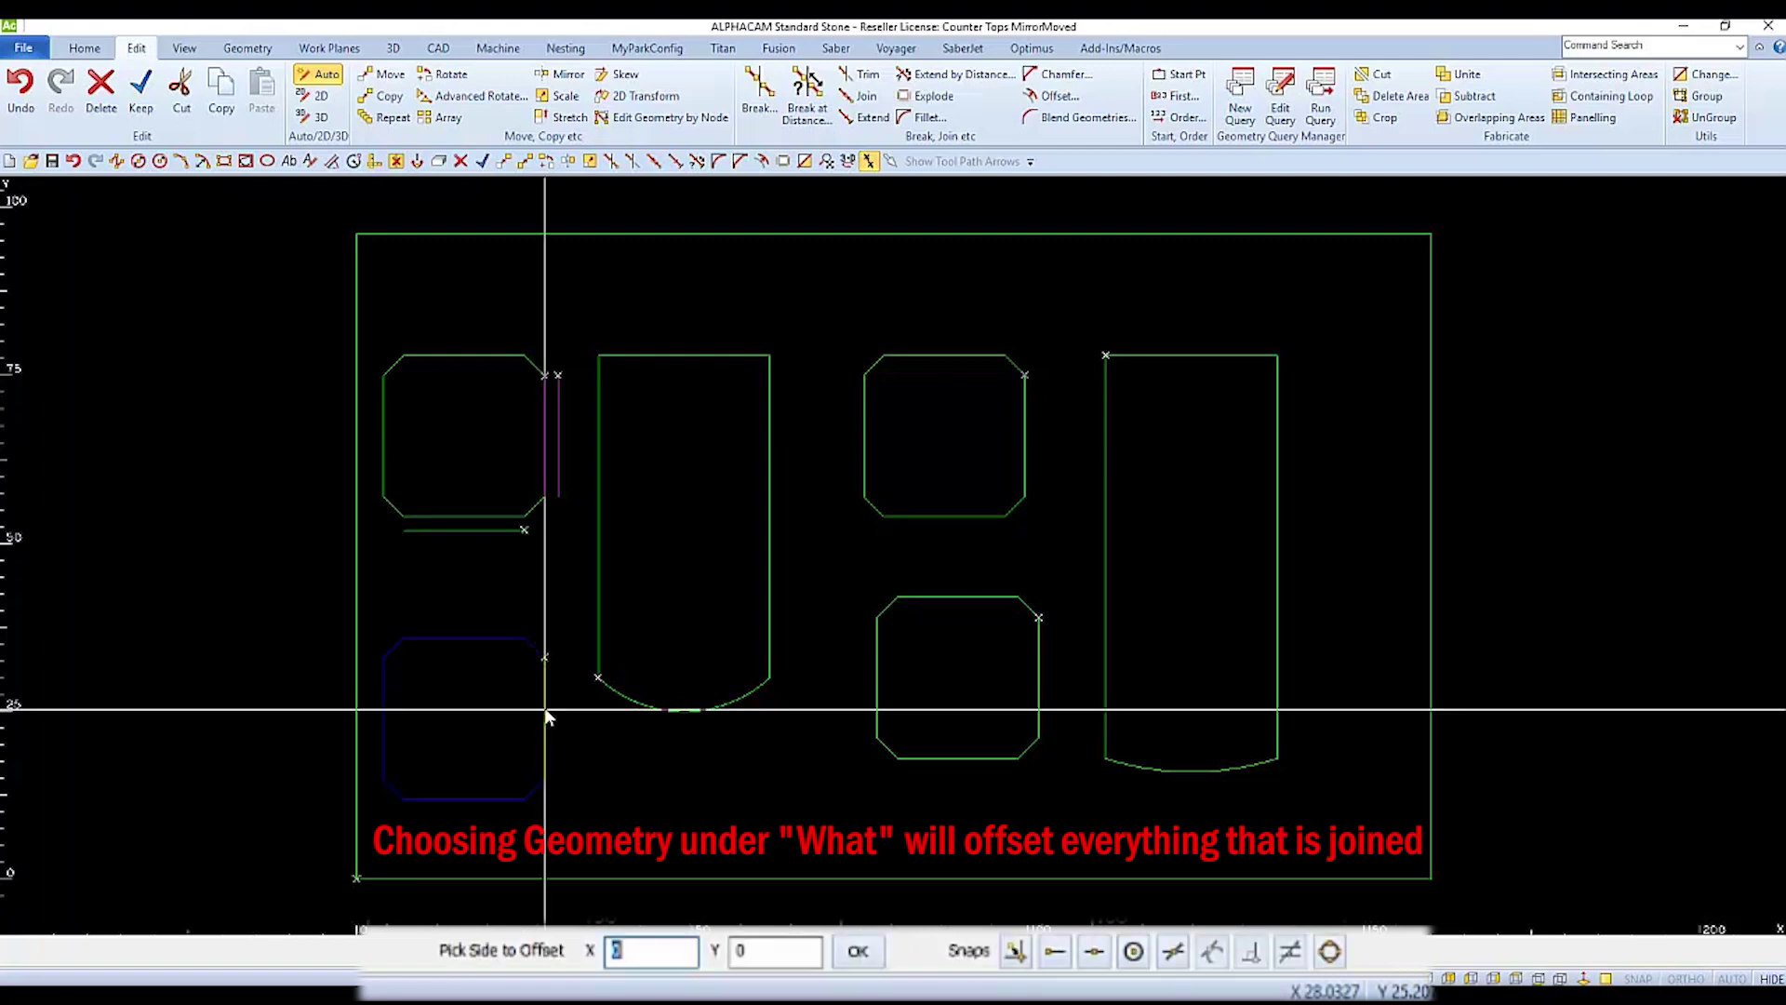
click(608, 730)
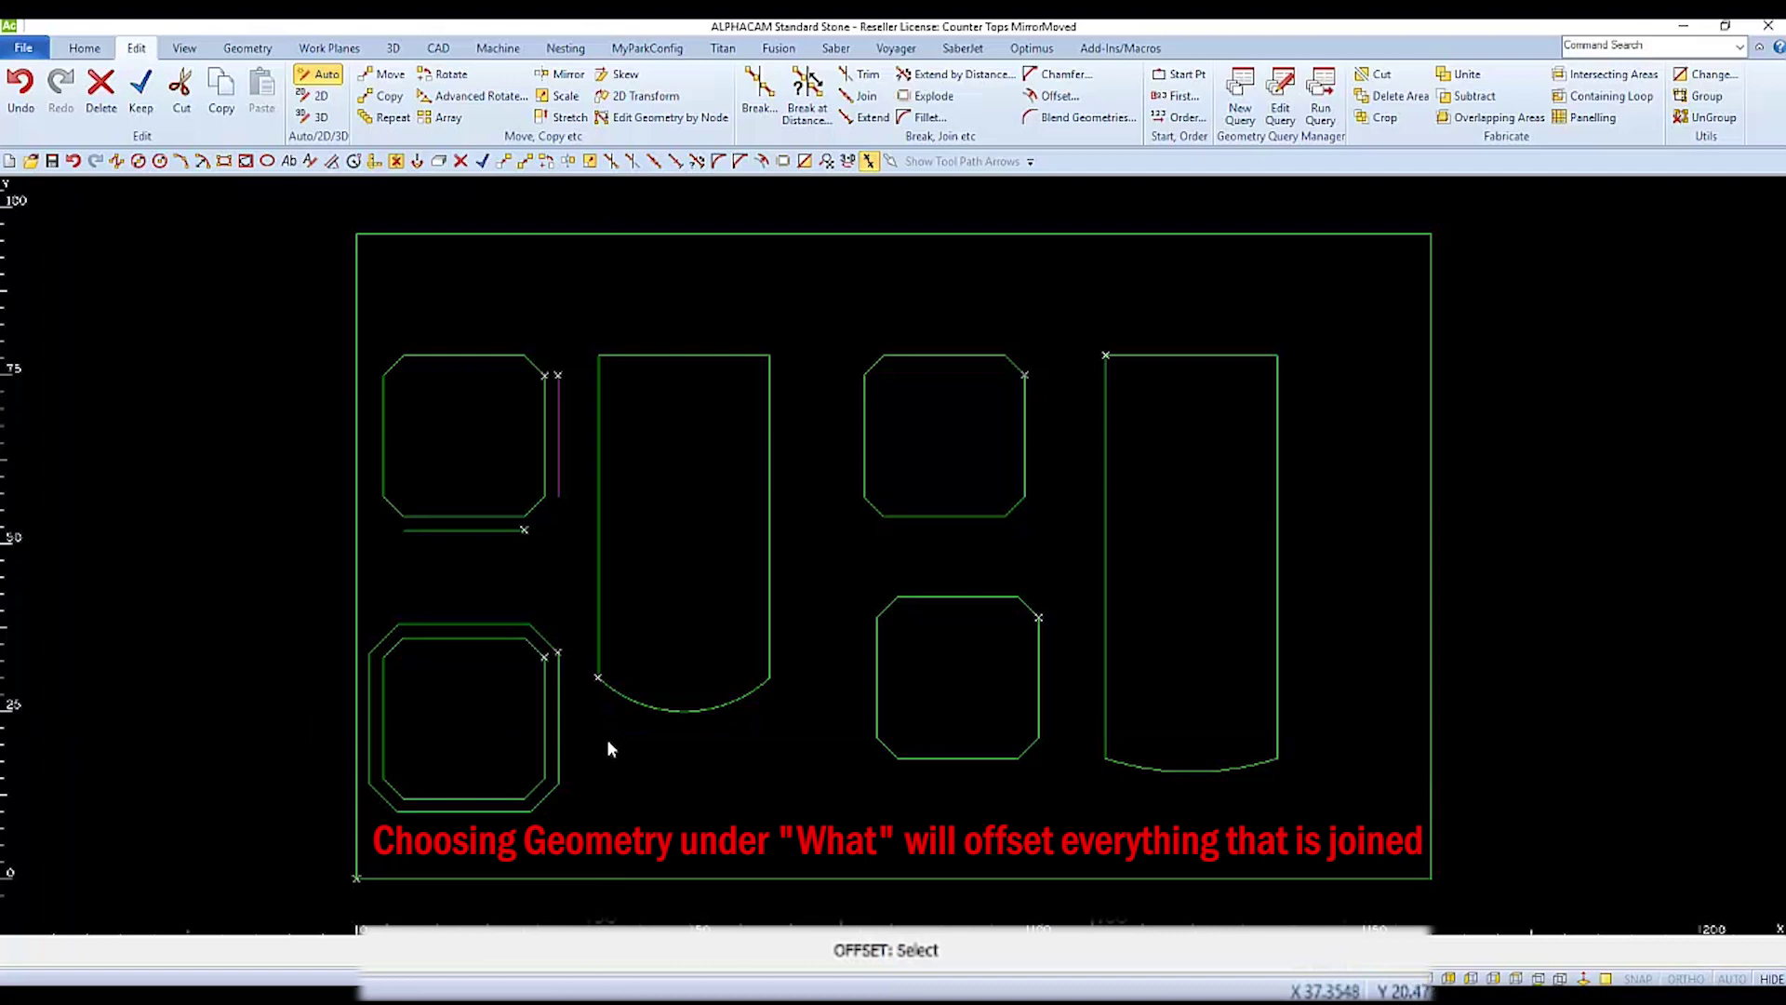
right_click(607, 739)
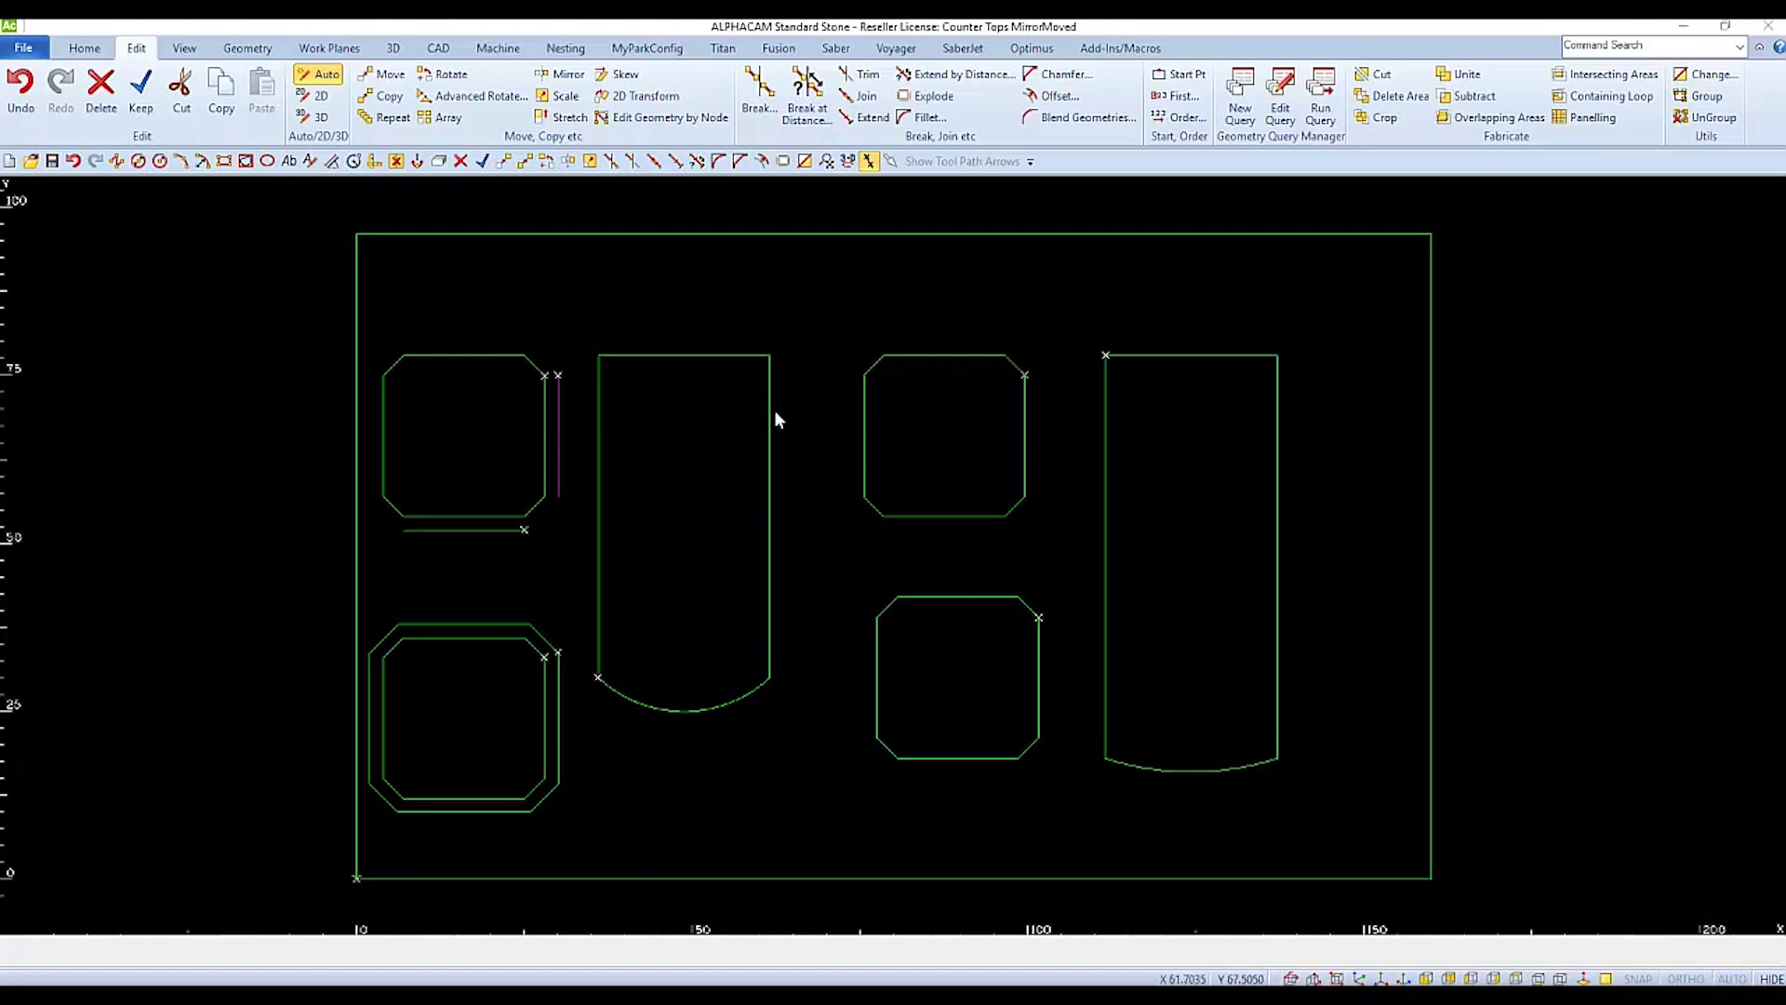
click(871, 162)
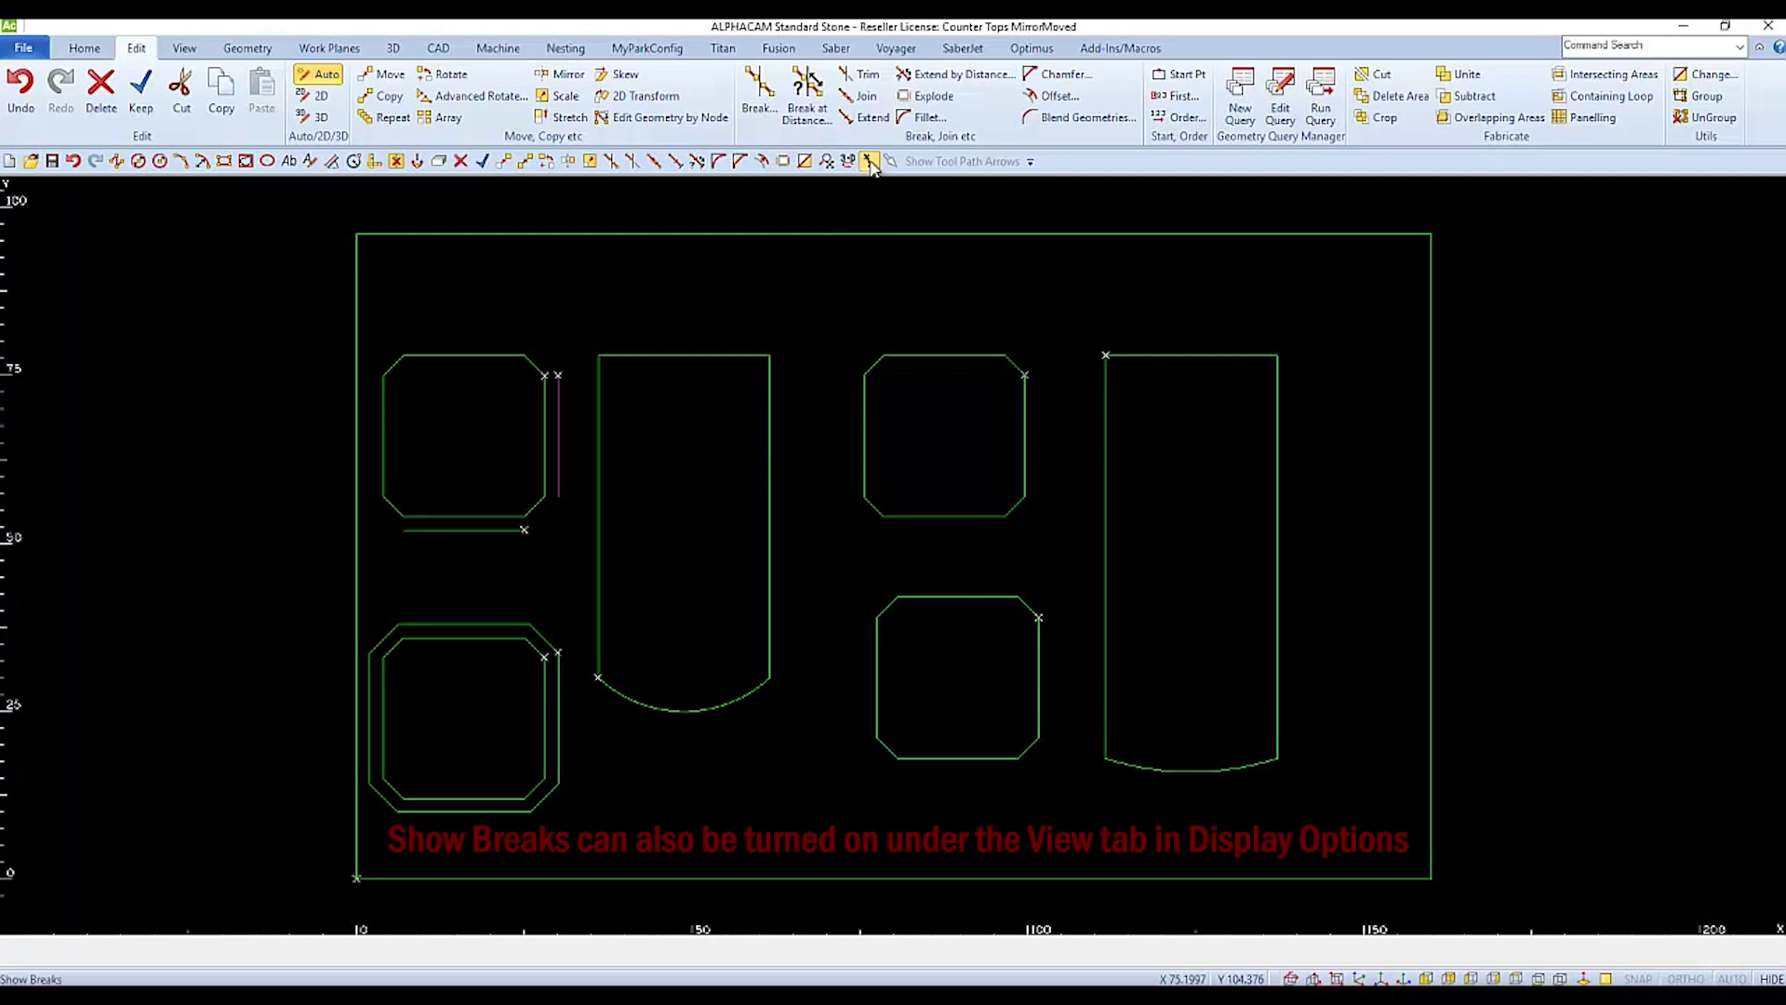
Explode the top-middle octagon into separate edge lines.
click(926, 96)
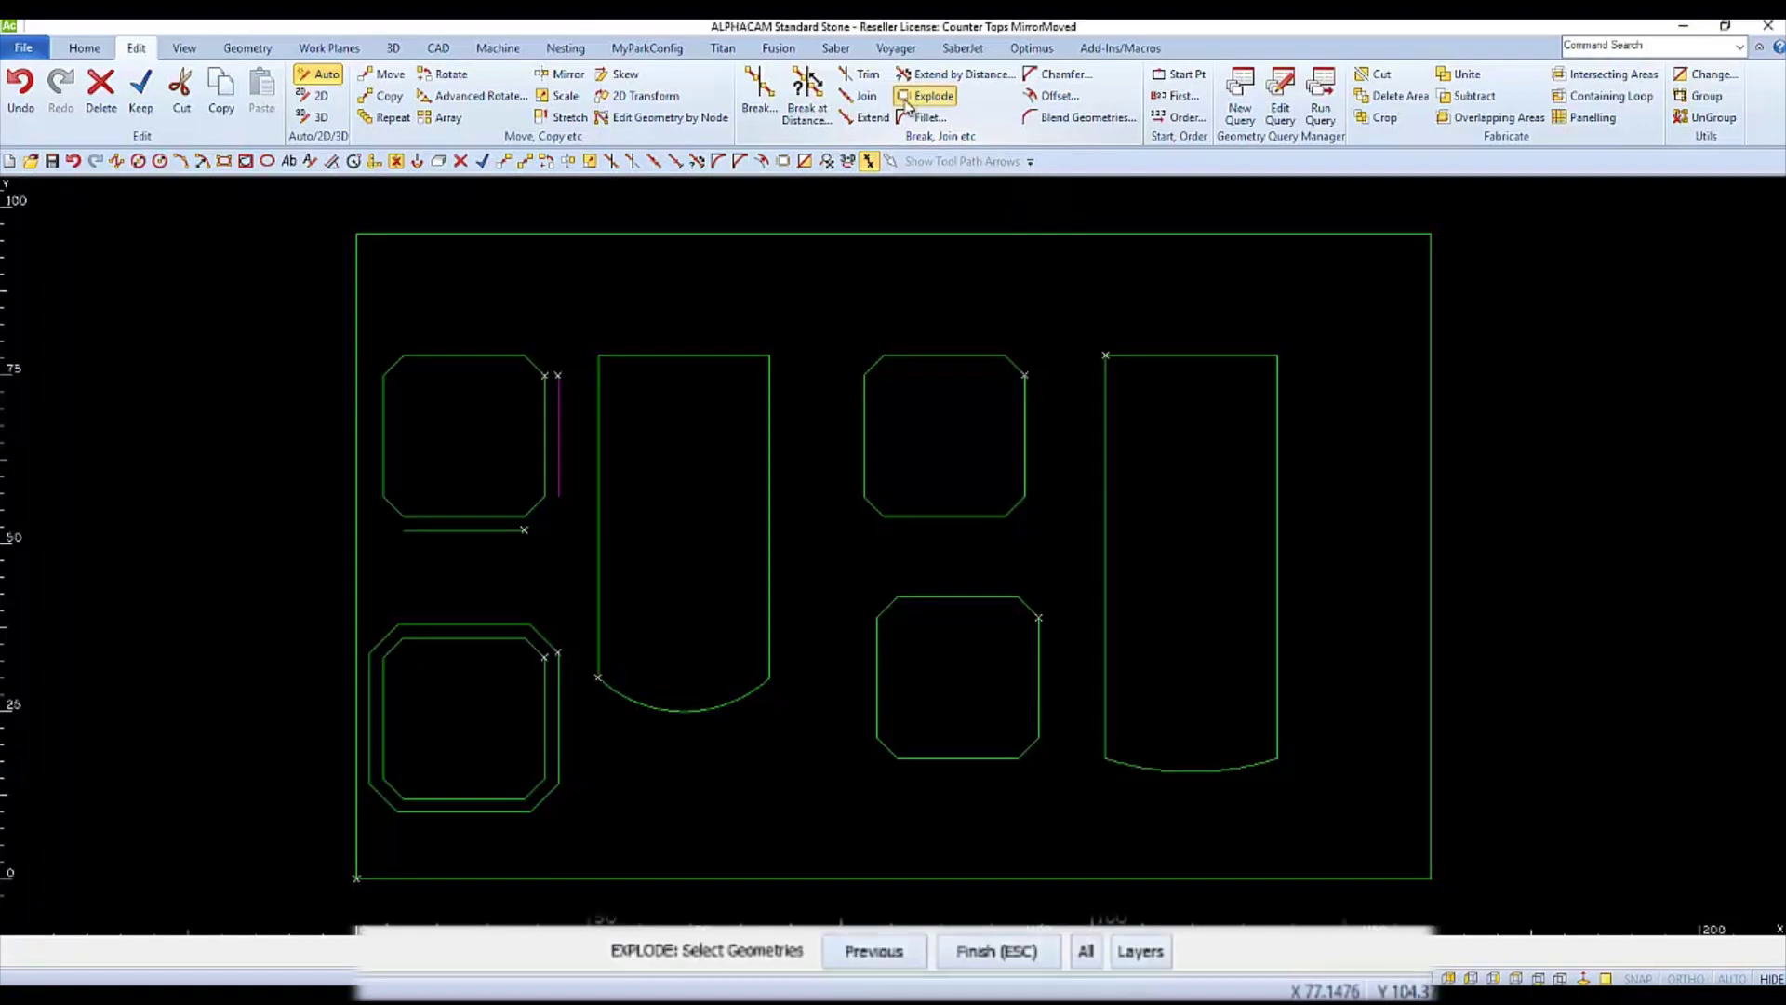
click(921, 365)
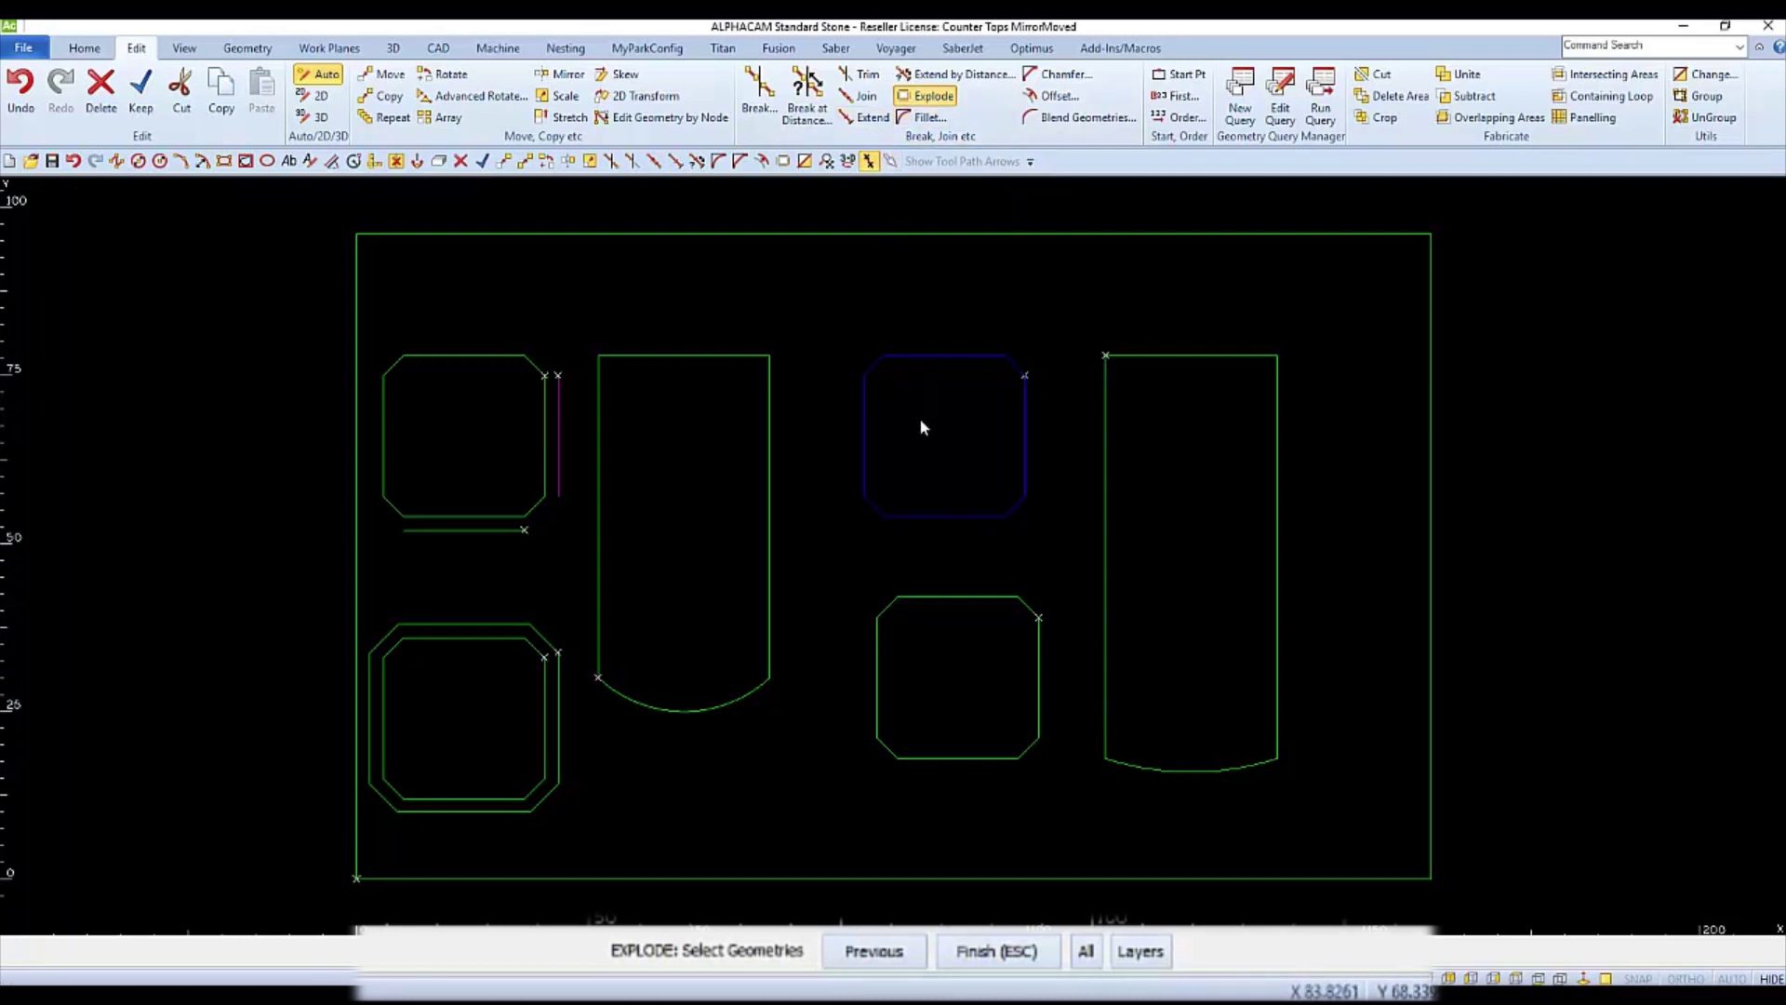
key(Escape)
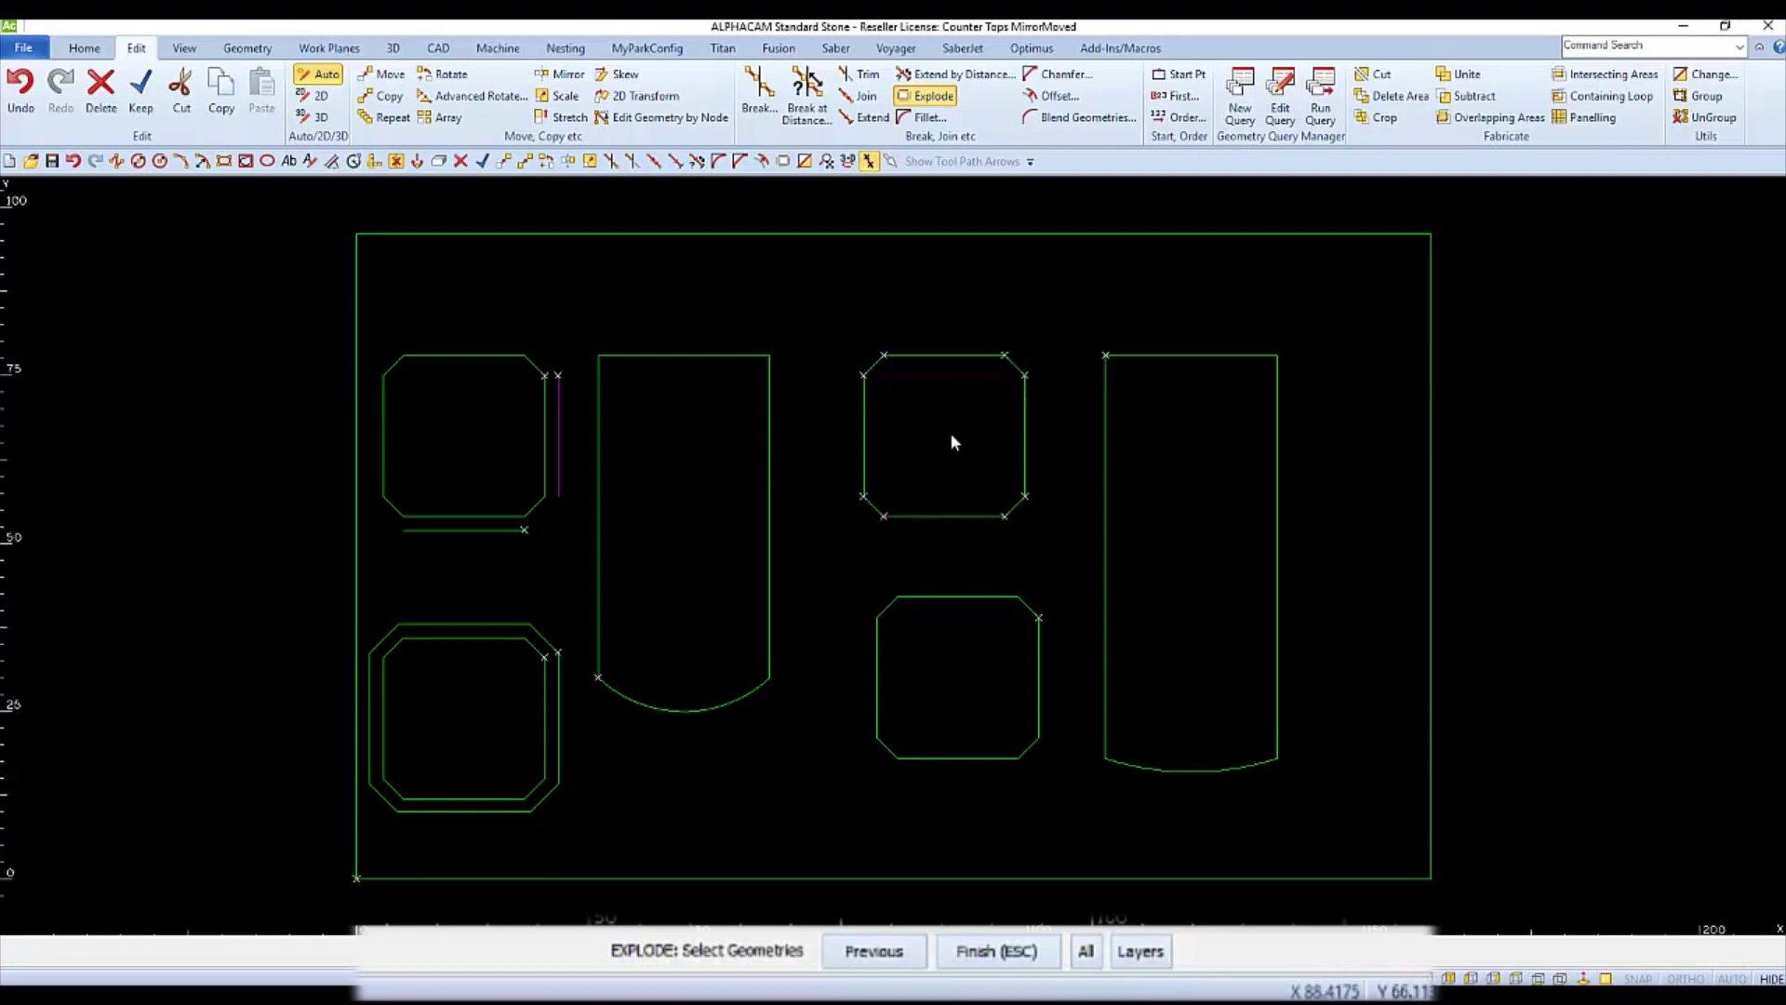
key(Escape)
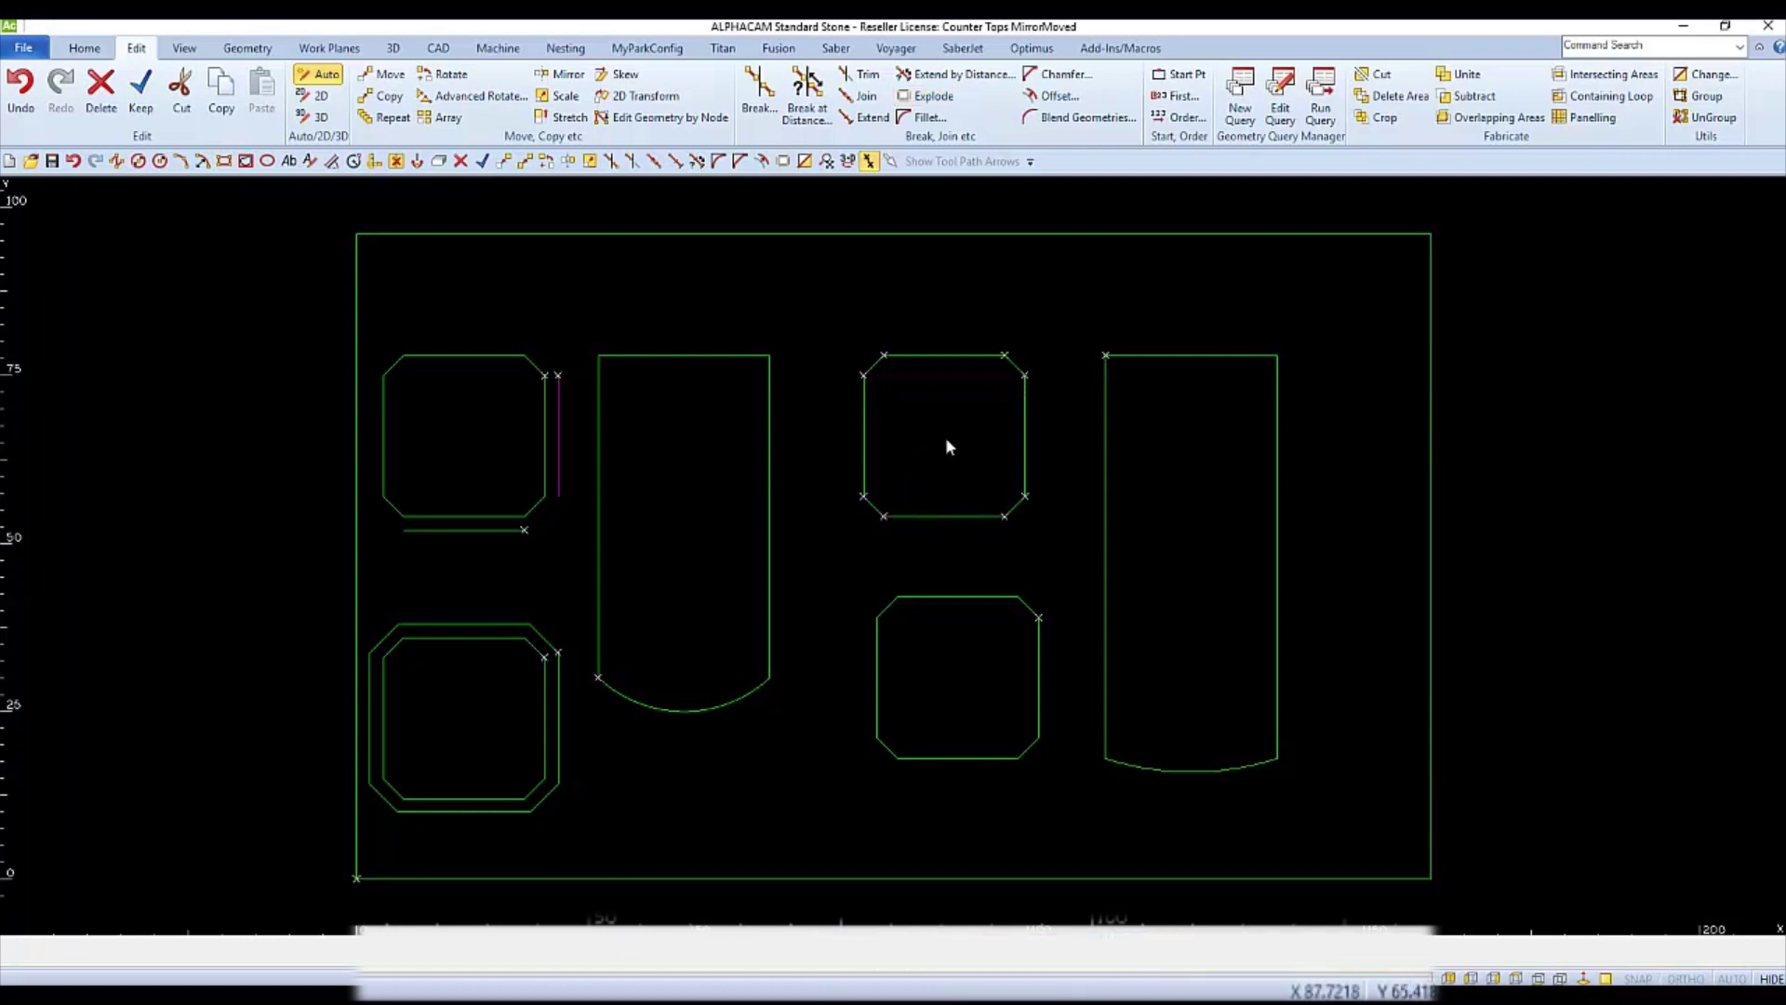
Offset the top-right octagon's bottom edge and both lower diagonals outward.
click(1055, 97)
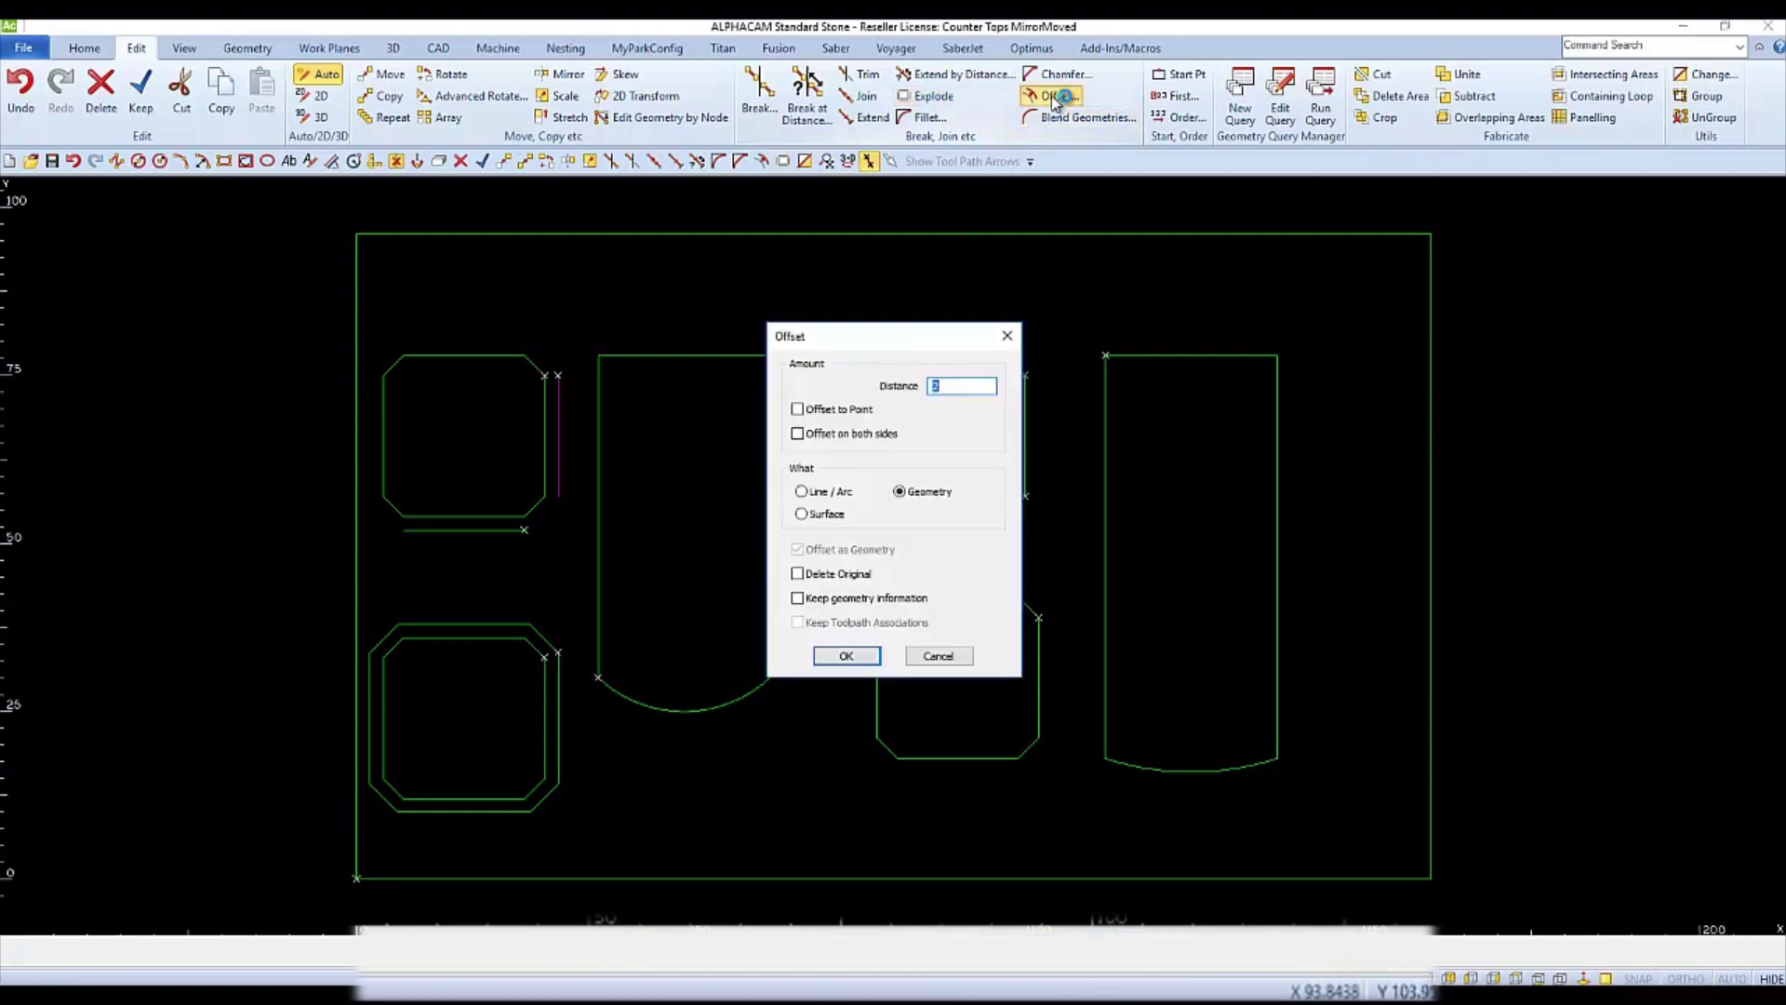
click(960, 386)
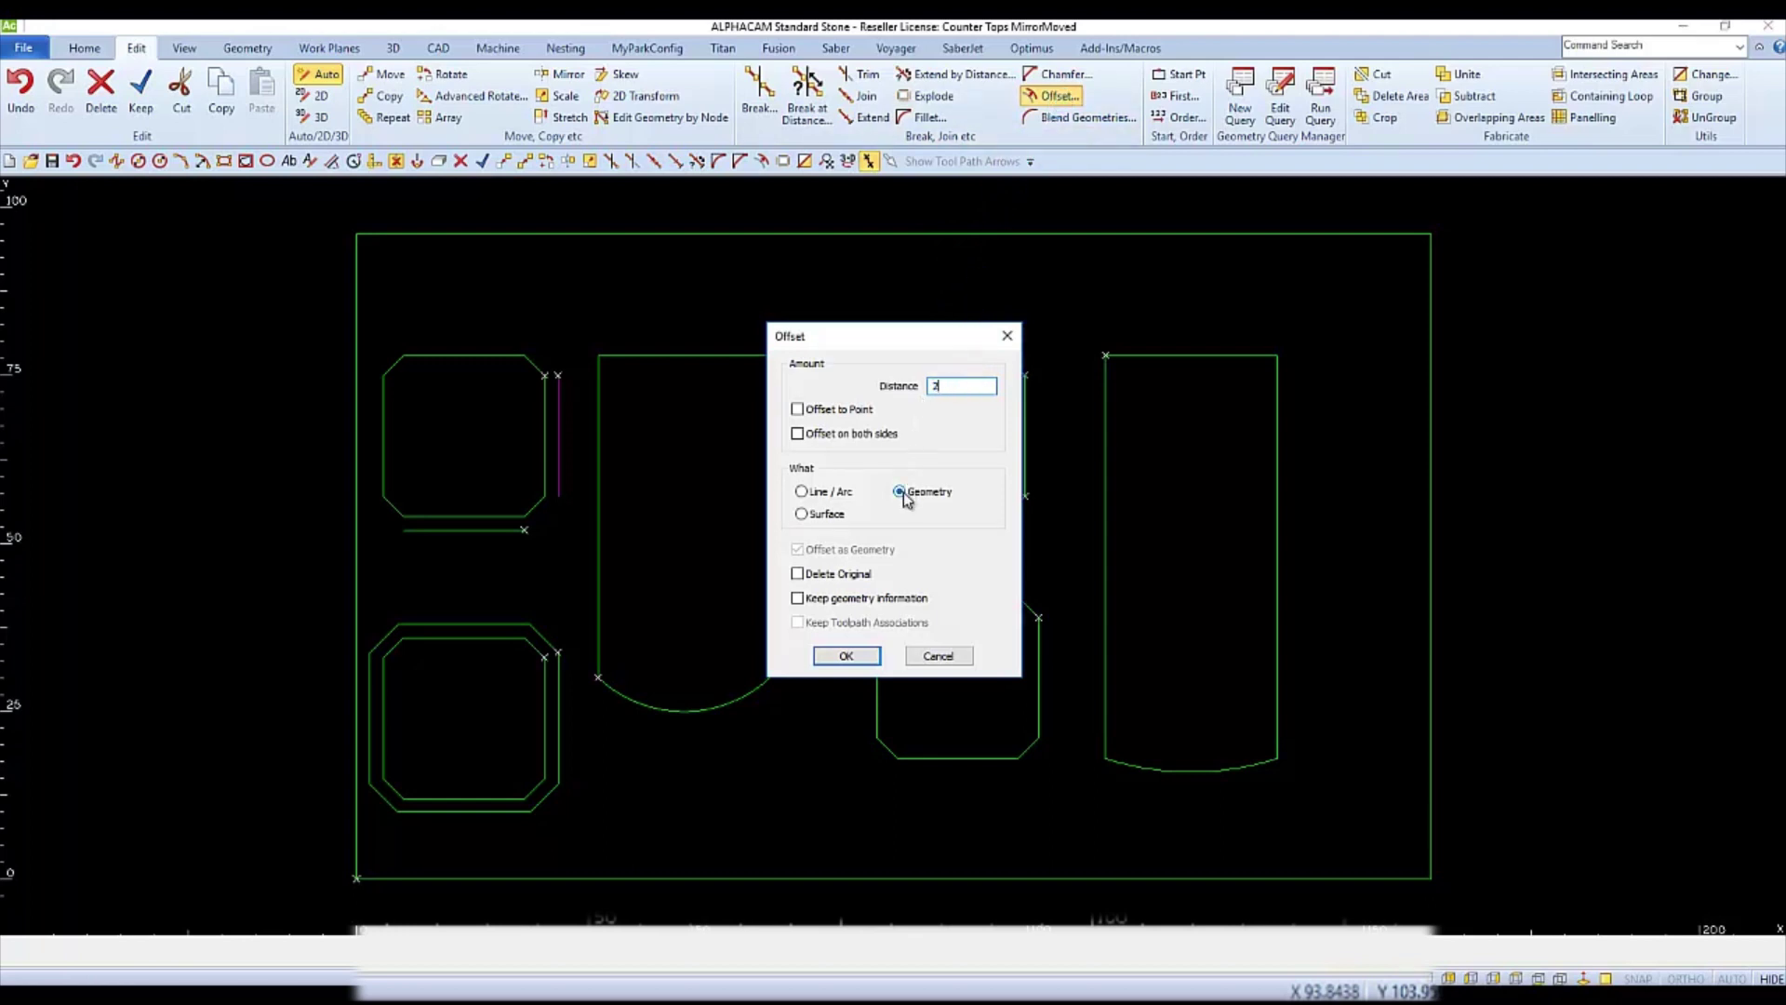
click(846, 656)
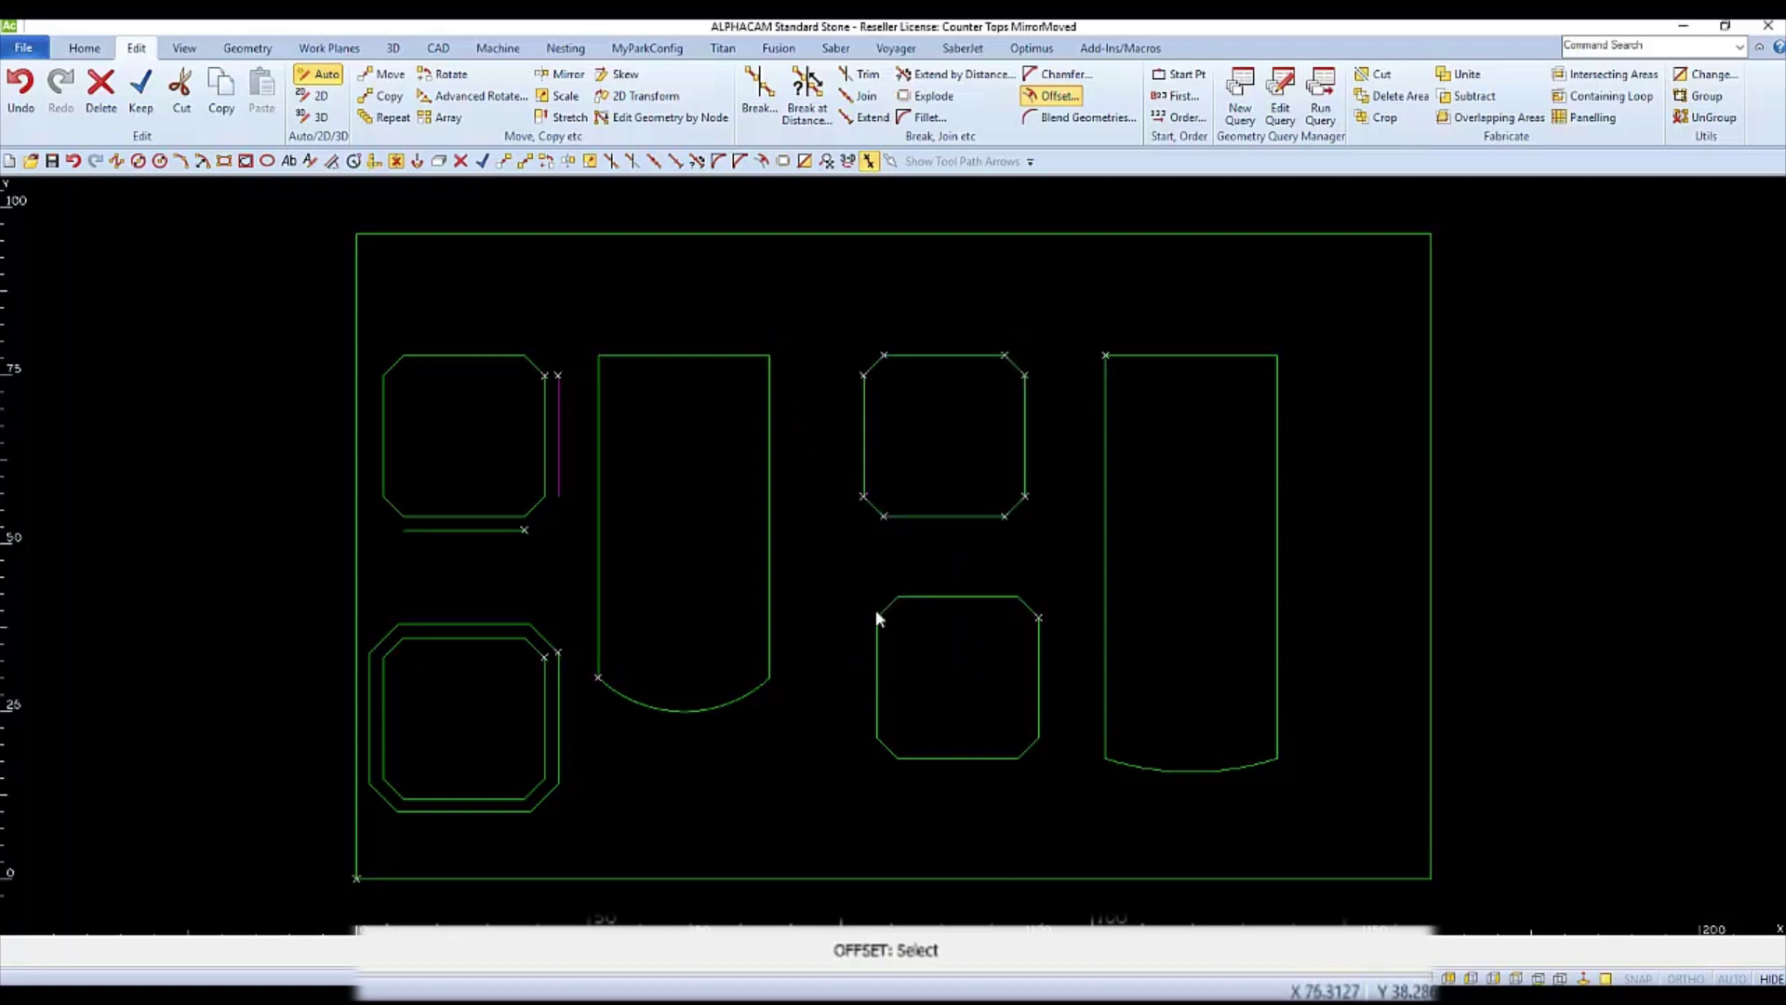
click(933, 516)
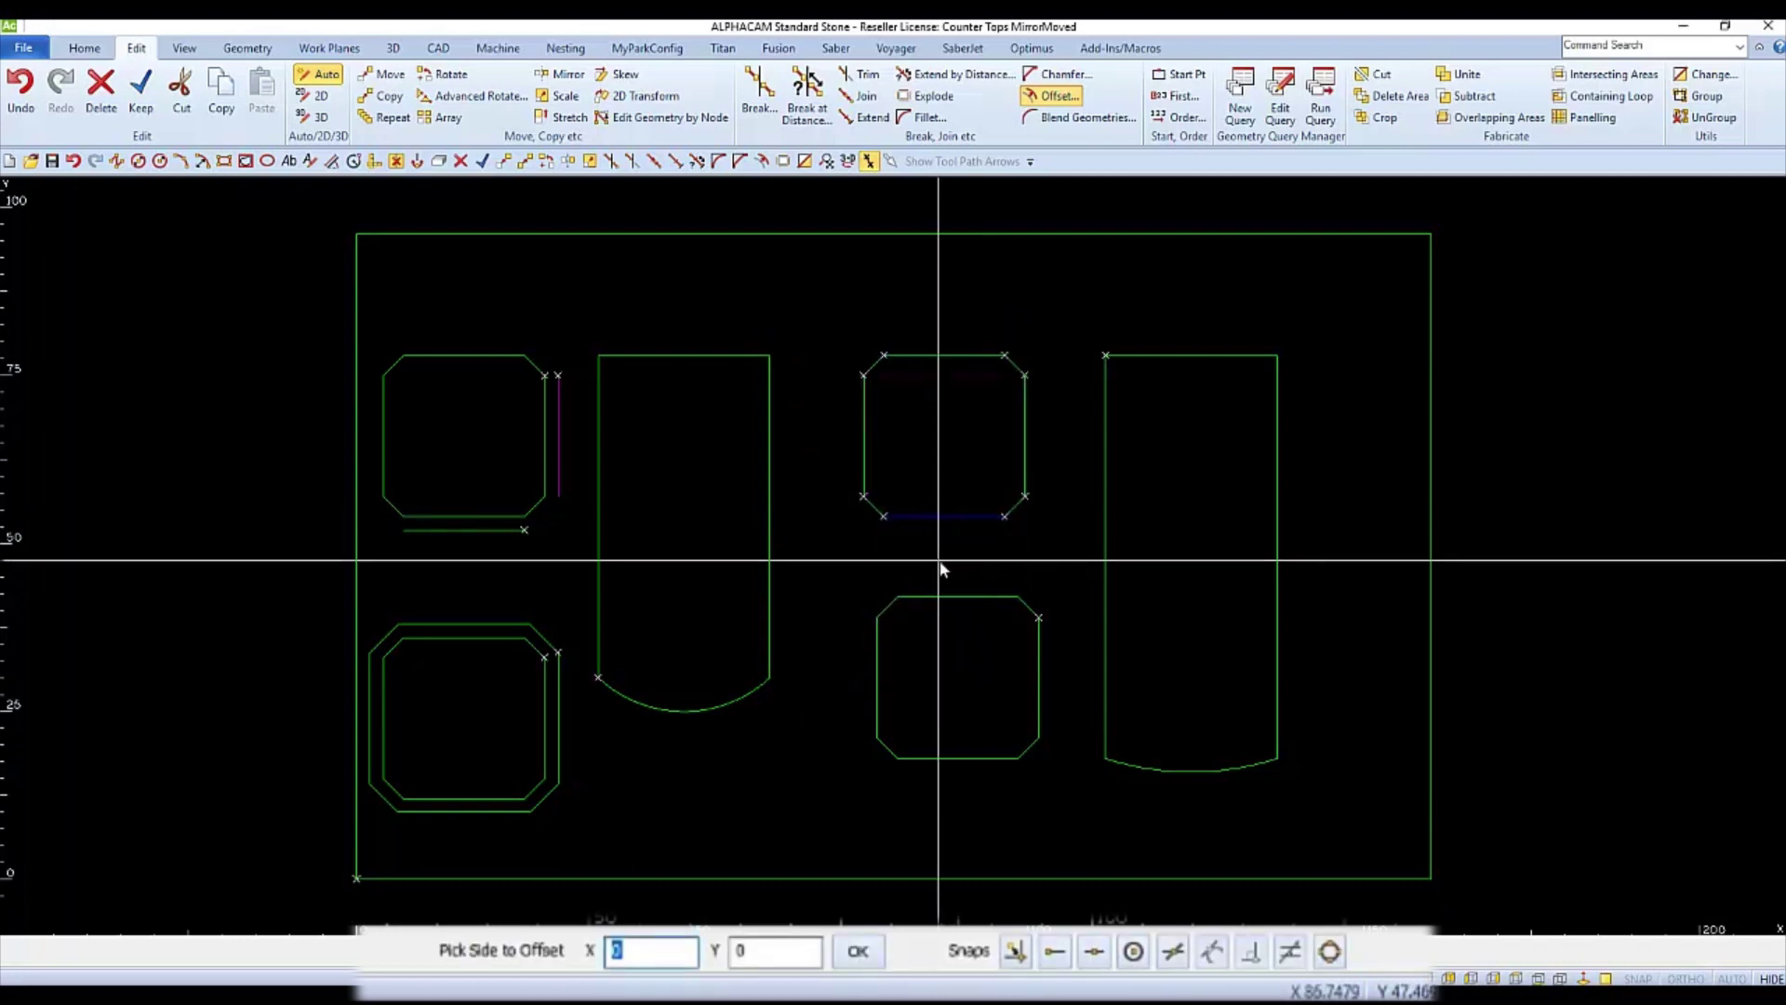
click(939, 563)
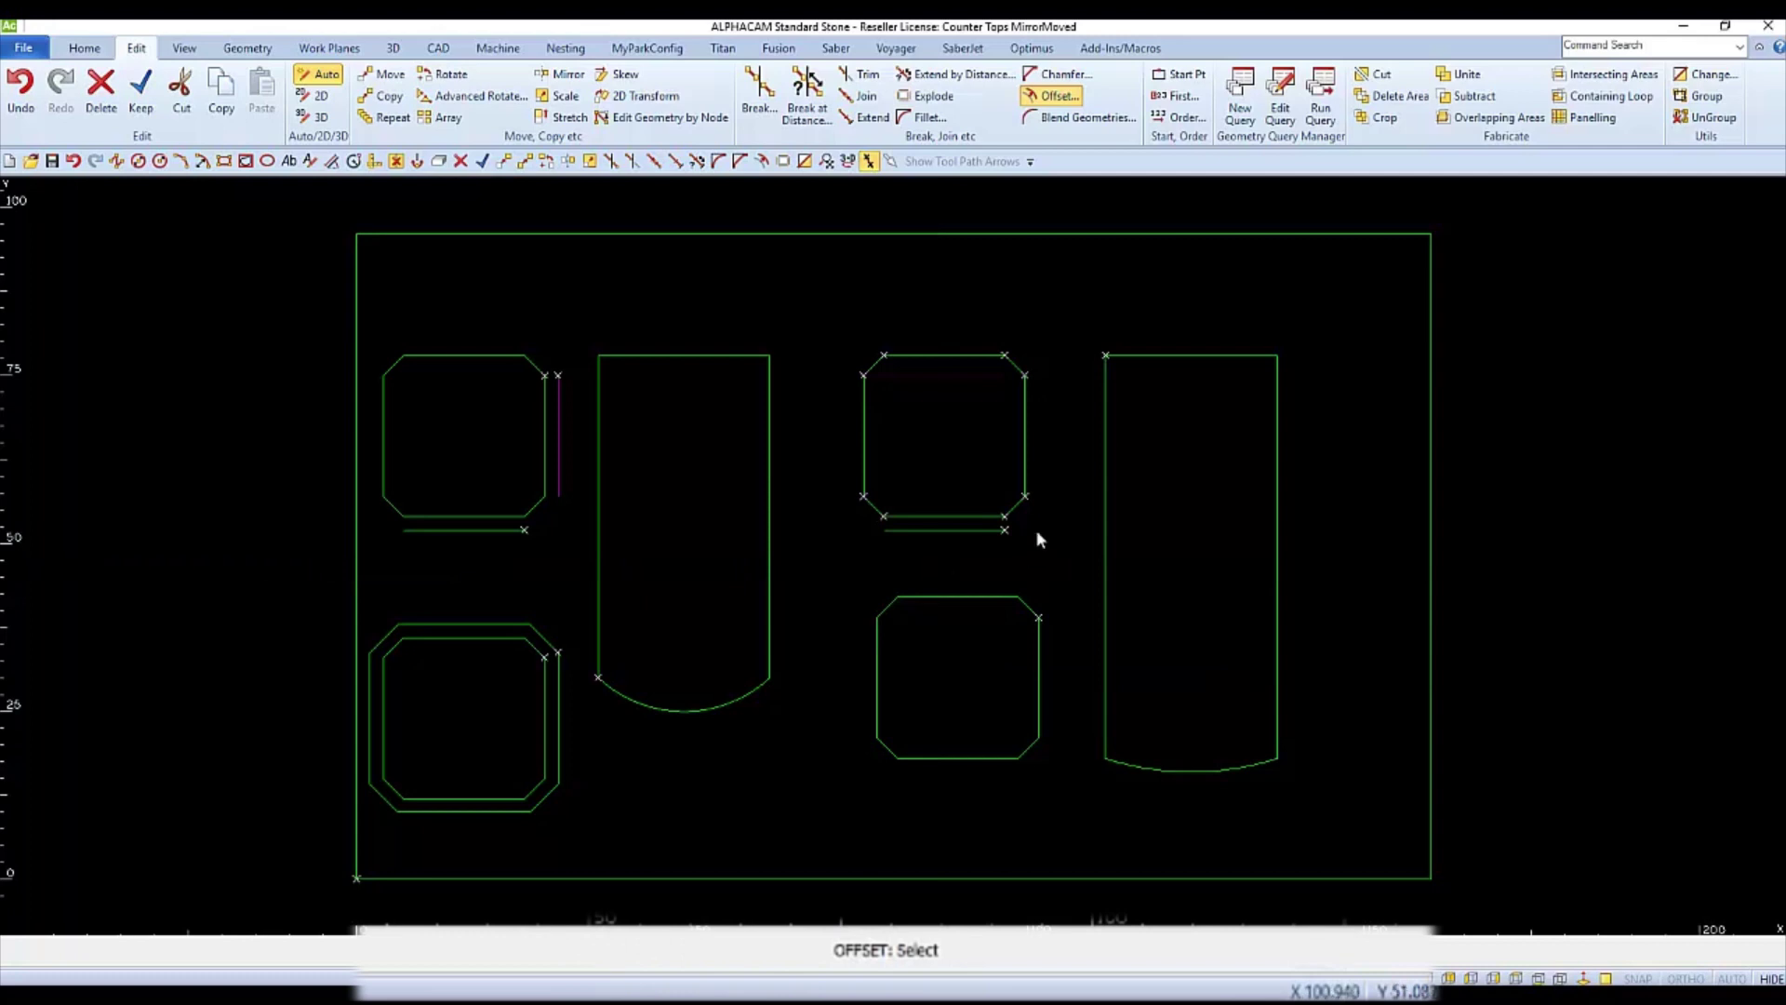
click(1014, 506)
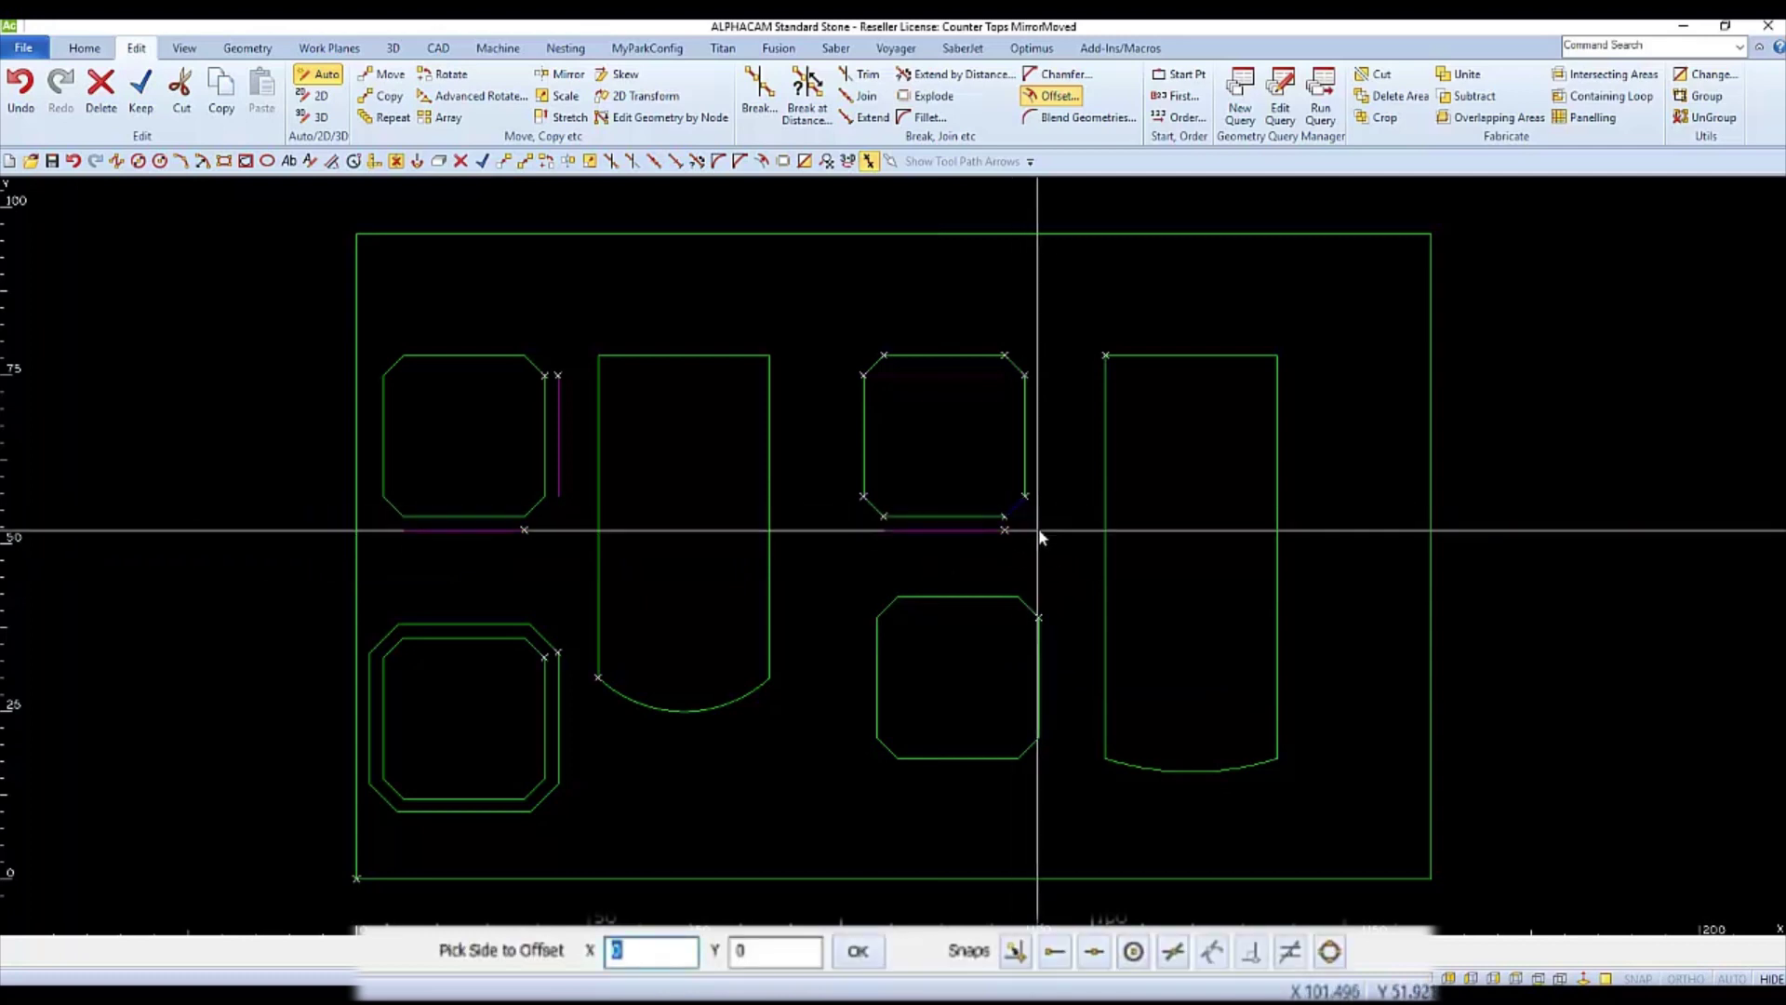
click(1038, 532)
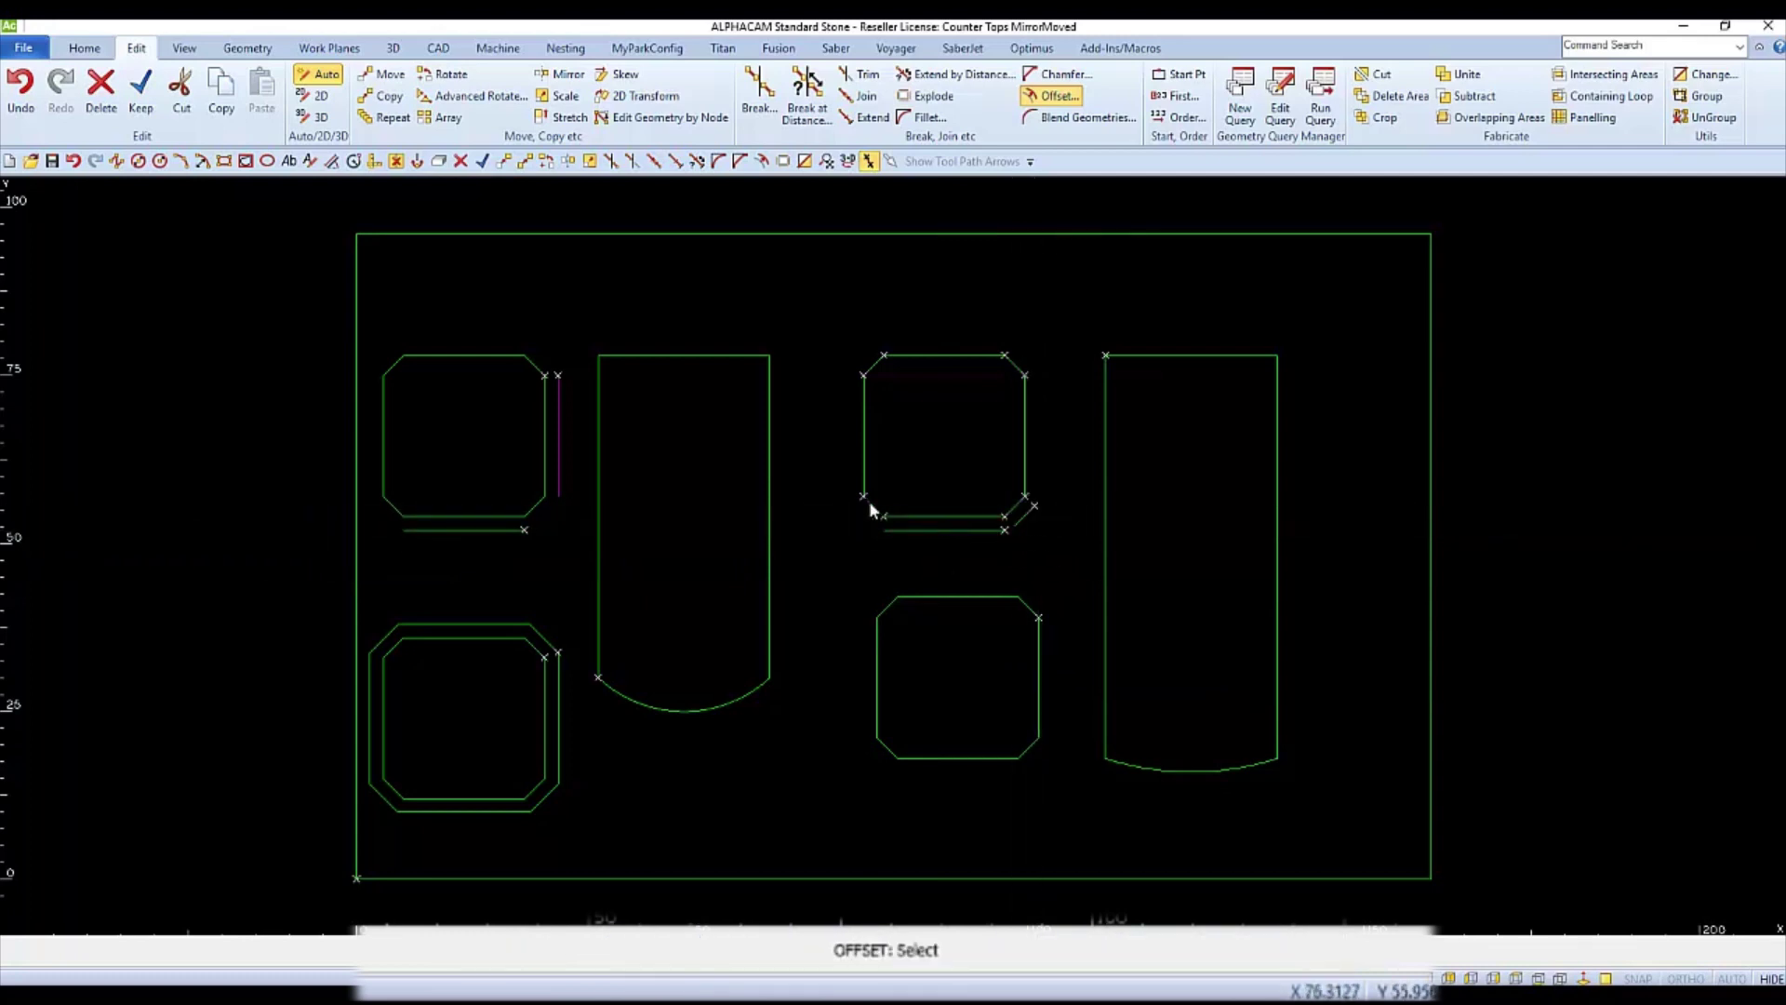
click(868, 500)
click(855, 542)
Add an outer offset outline around the lower octagon.
click(945, 598)
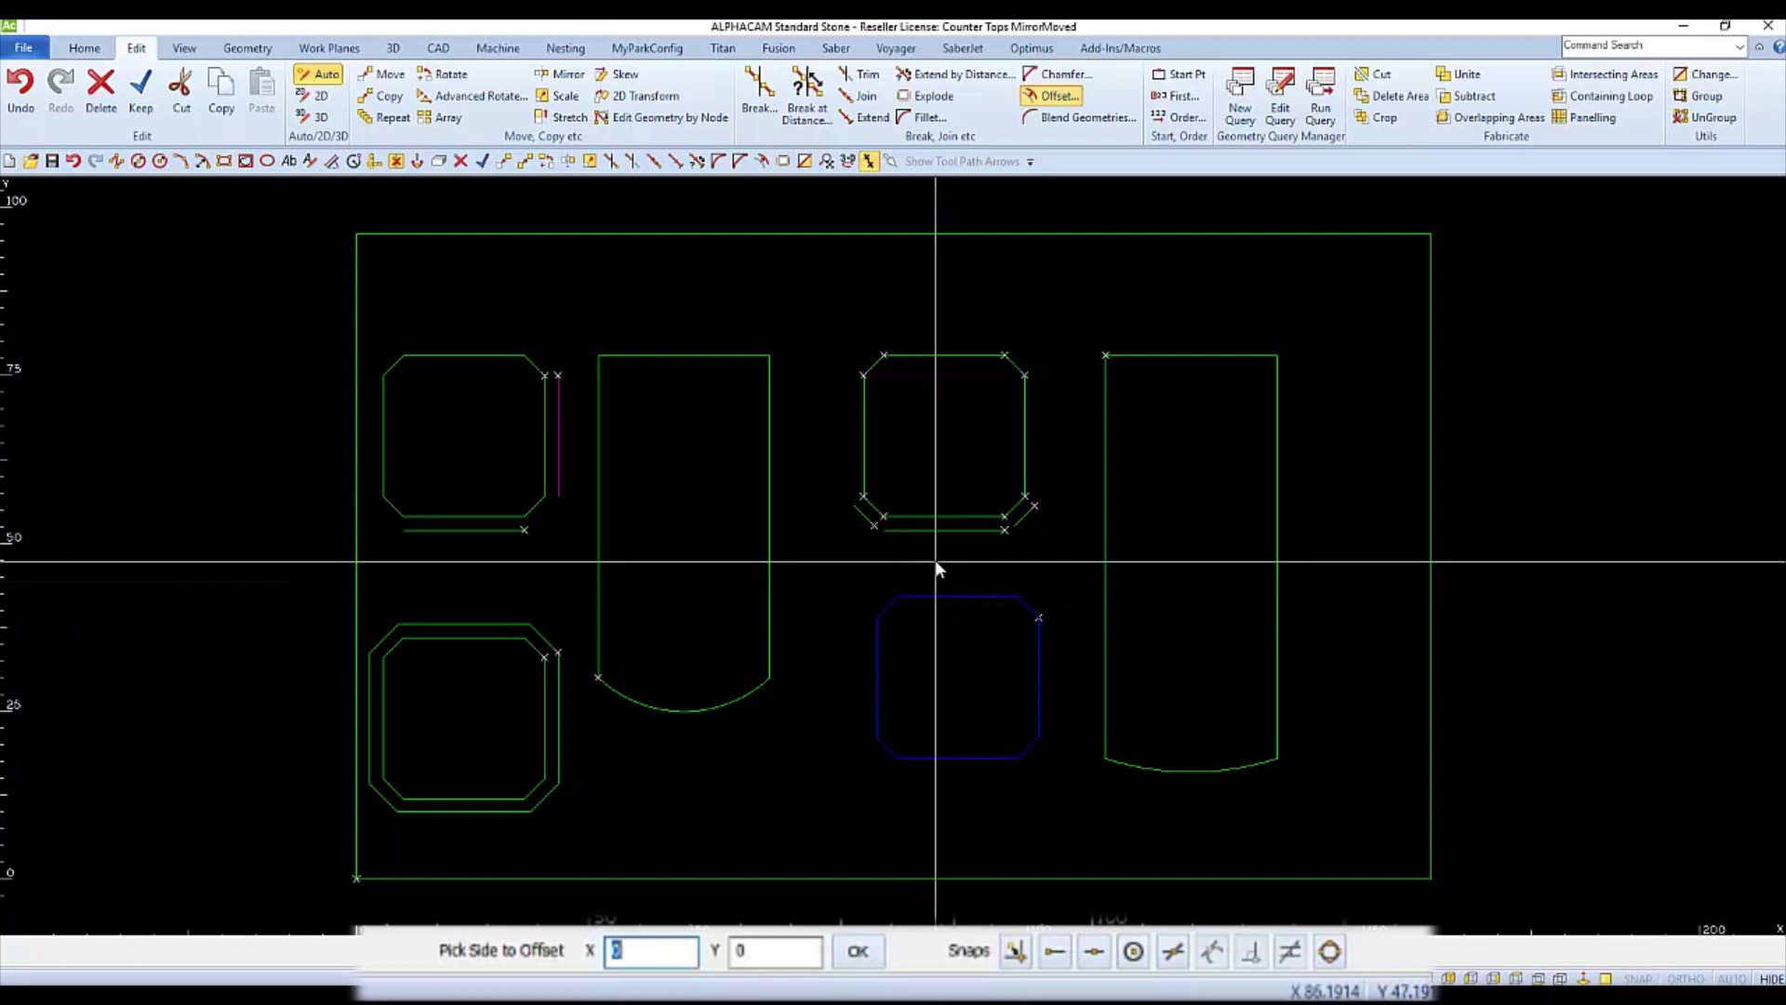
click(935, 562)
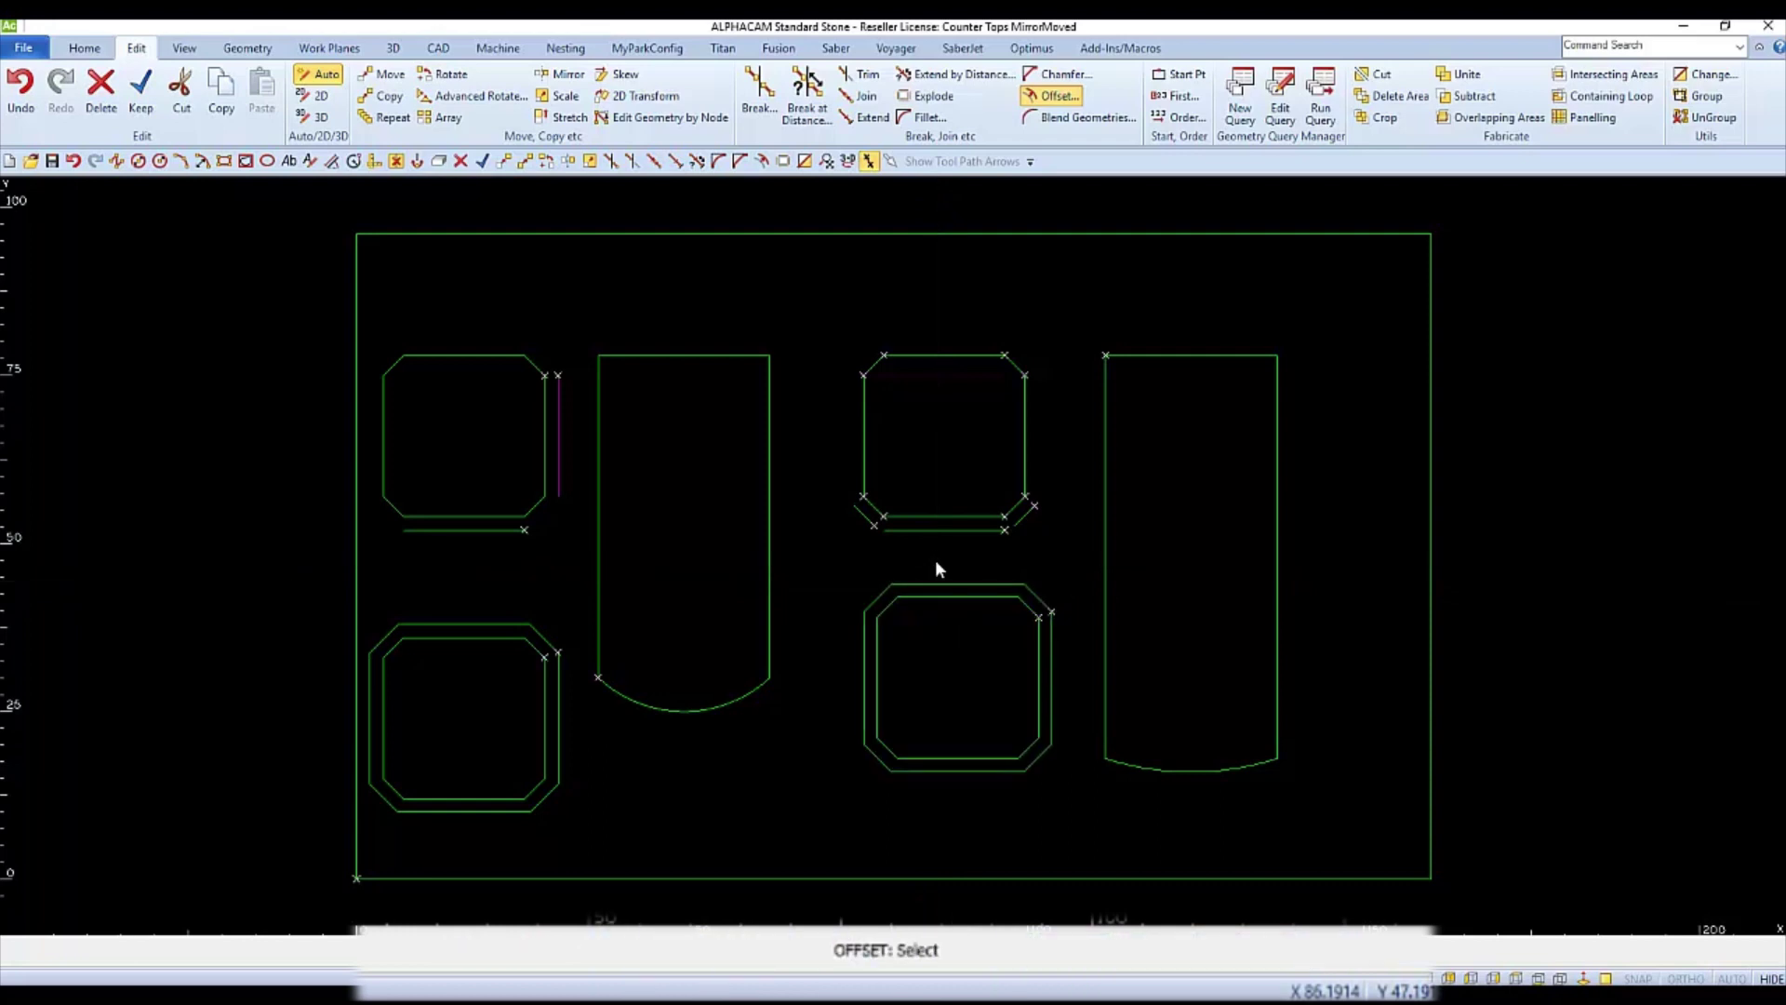
key(Escape)
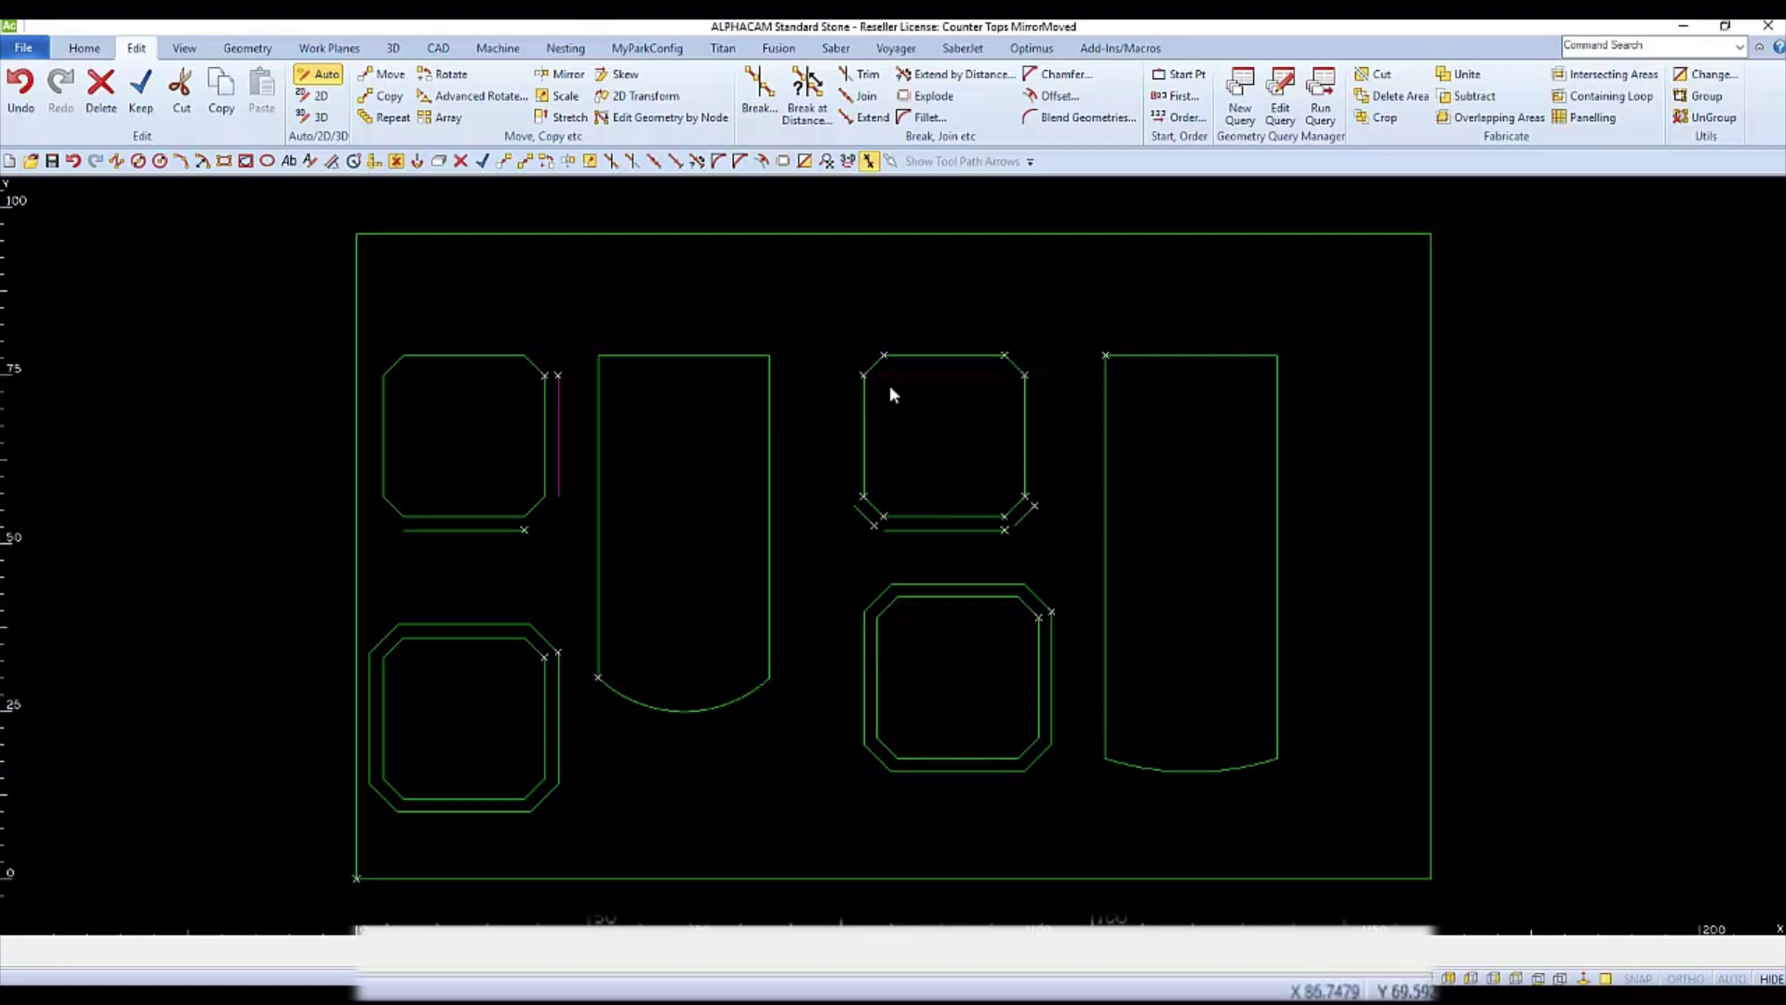
Delete the top-right octagon's top edge.
click(106, 96)
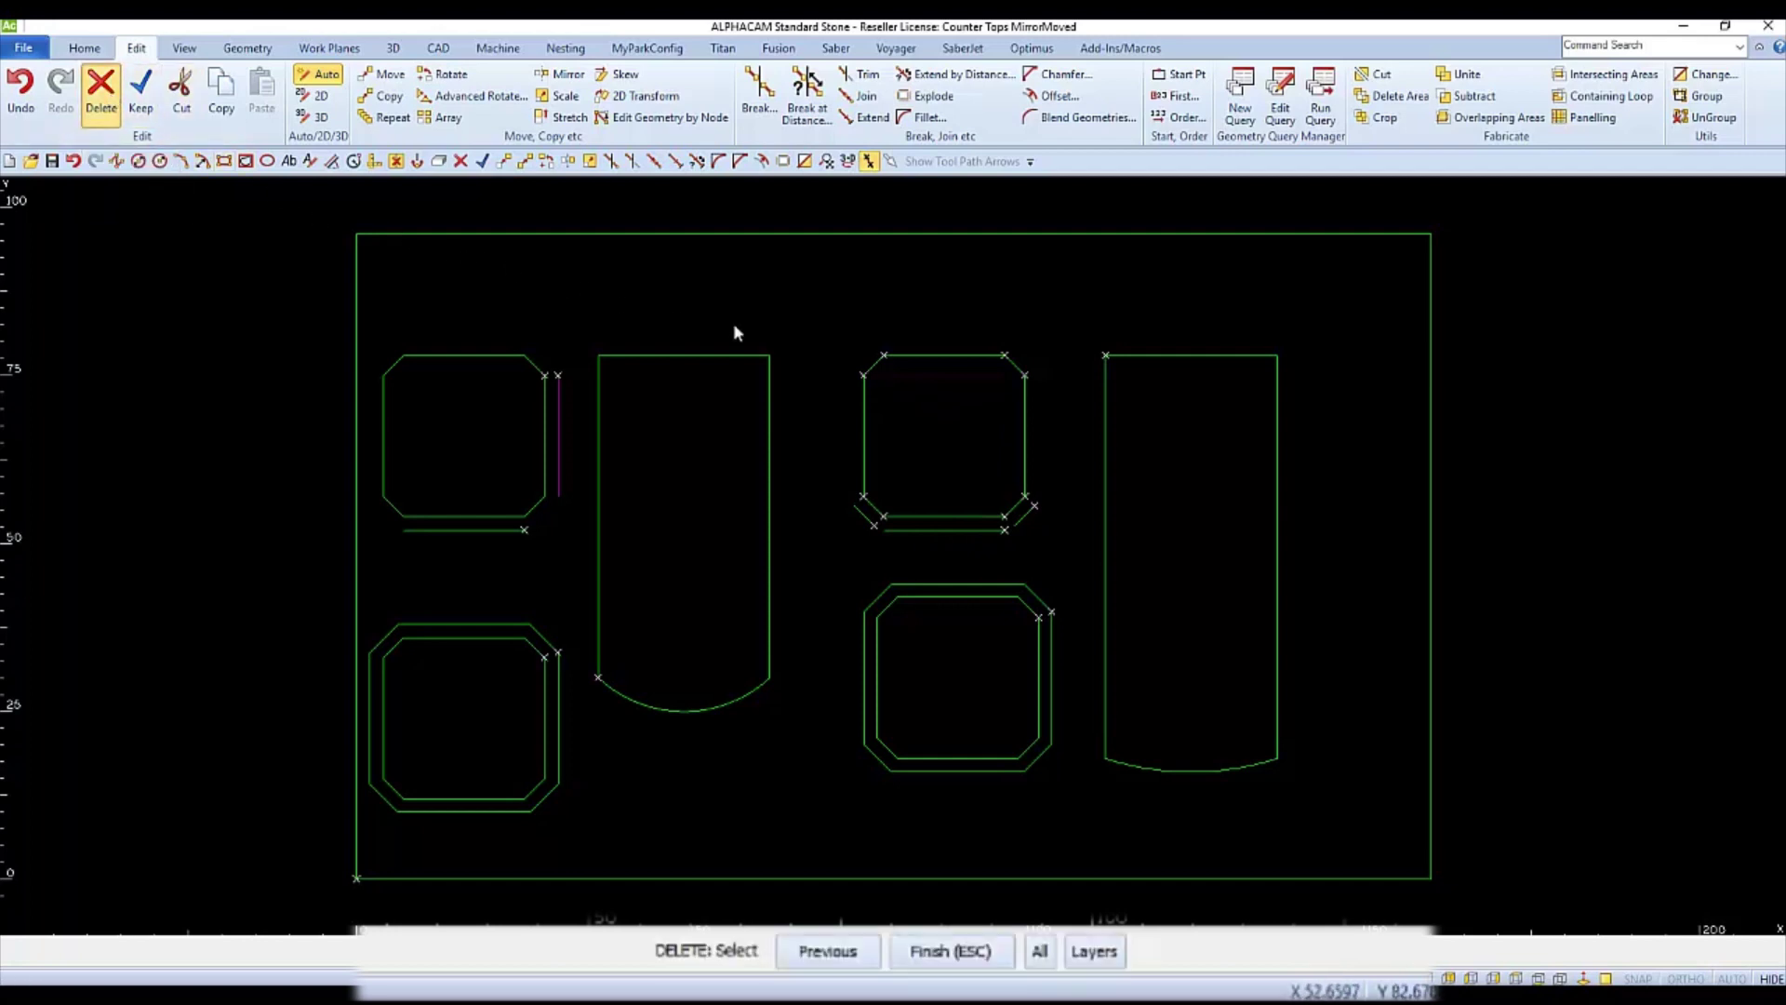
click(928, 355)
right_click(940, 452)
click(853, 550)
Delete the lower octagon's outer offset outline.
click(951, 584)
key(Escape)
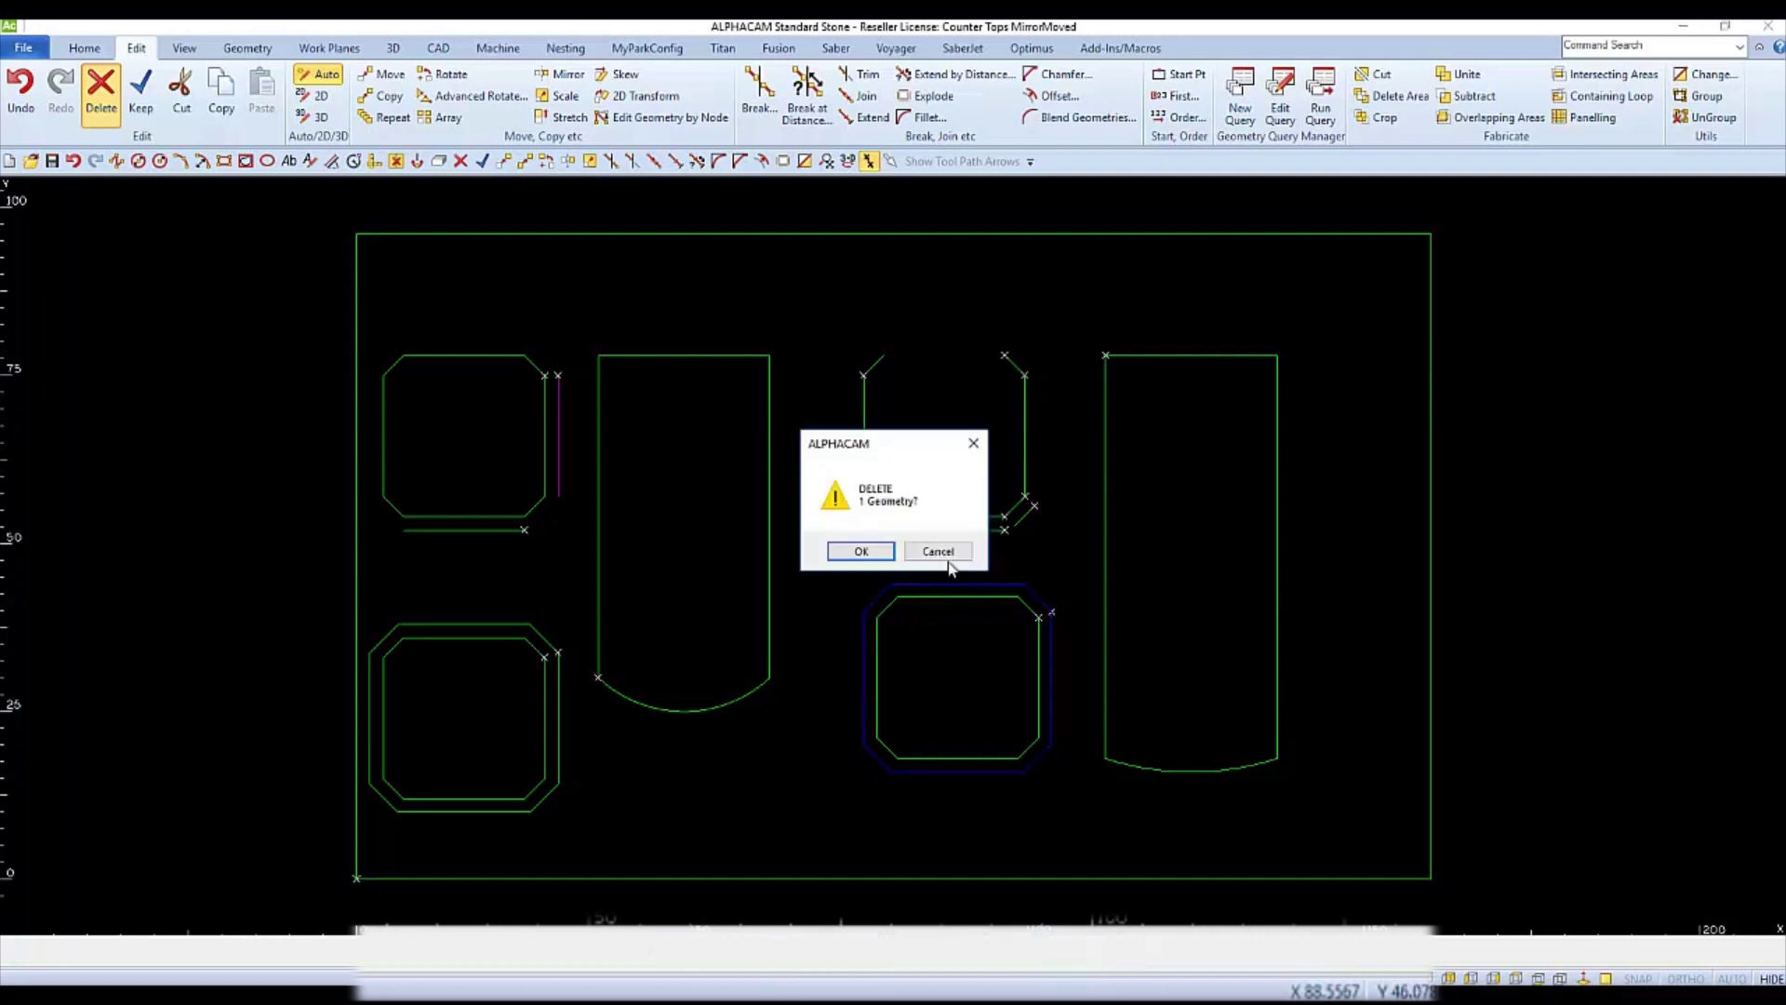
click(874, 546)
key(Escape)
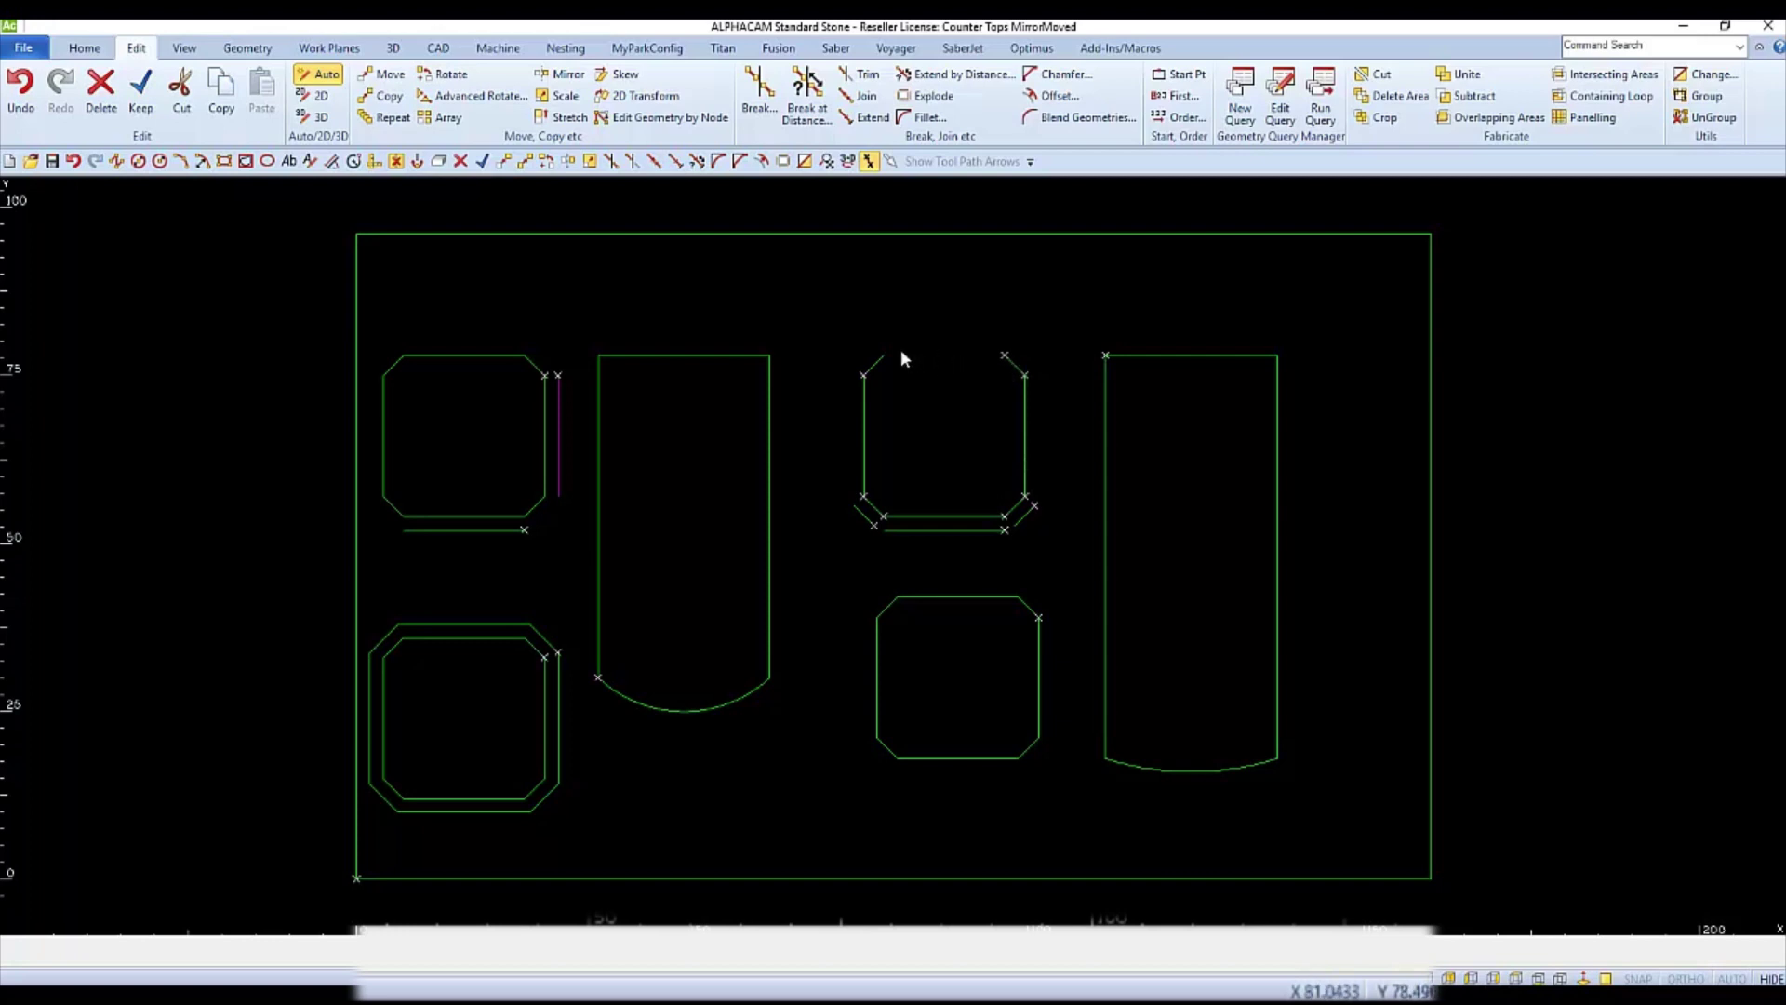
Join the open octagon's left edge and window-selected segments into one connected geometry.
click(862, 99)
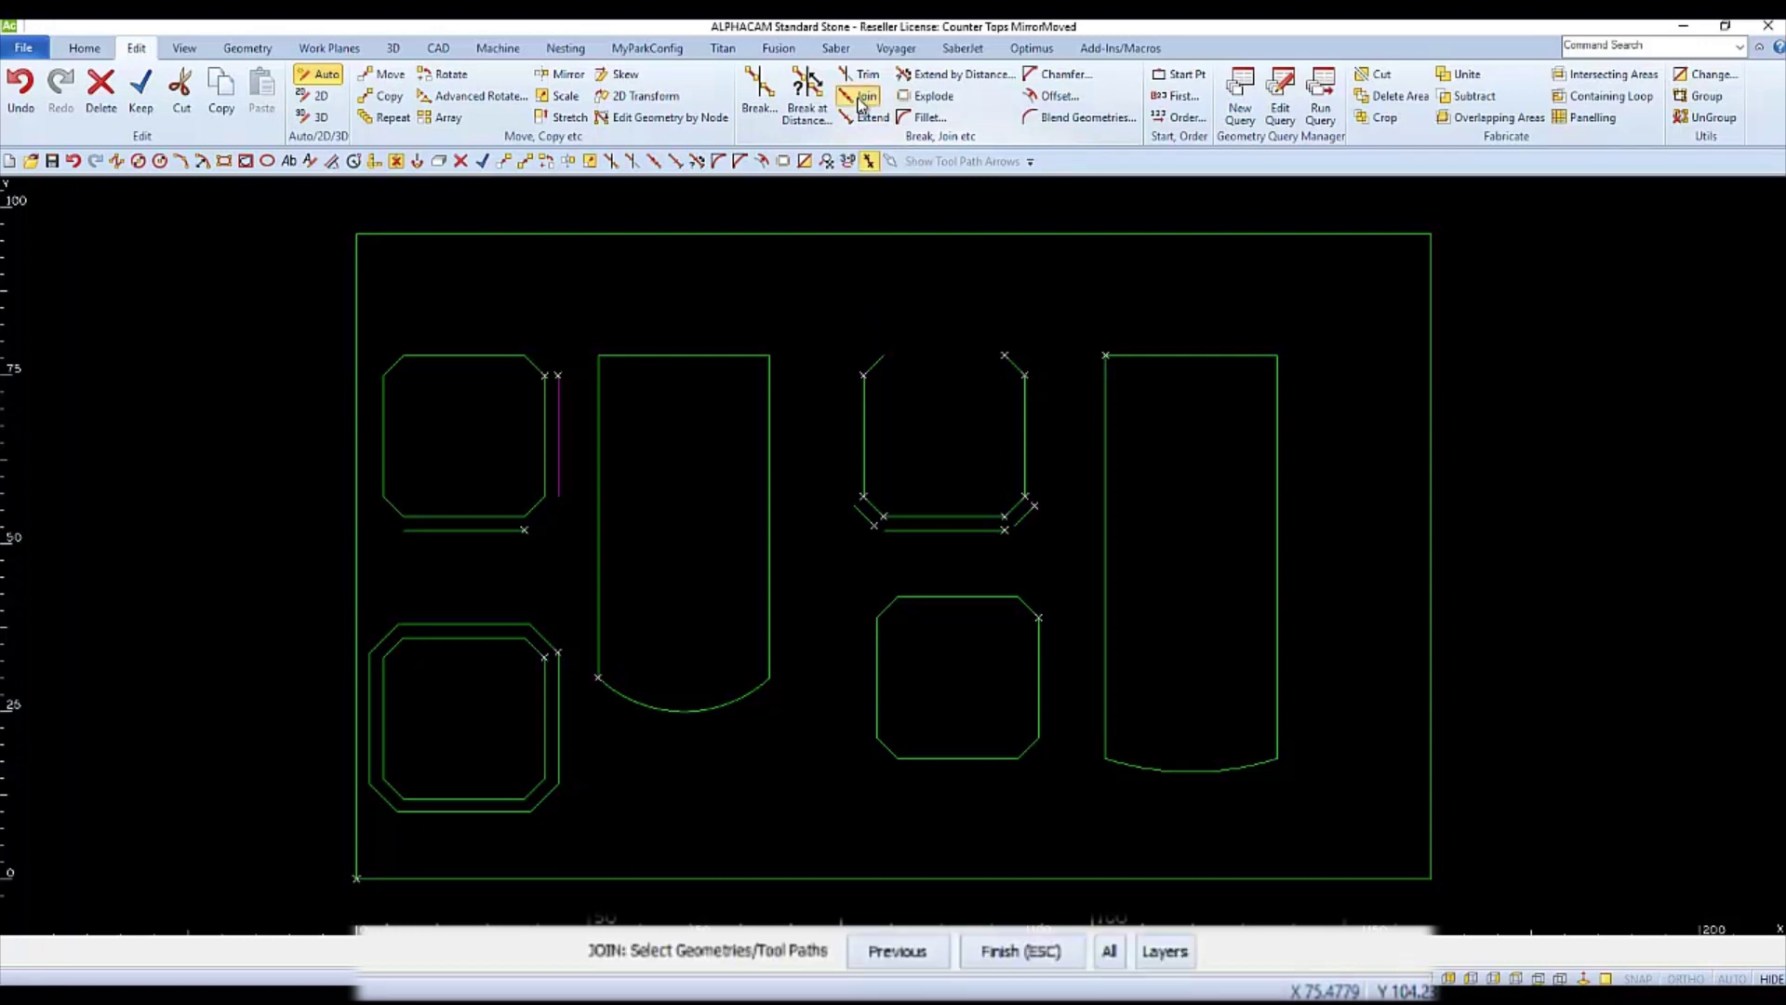
click(865, 401)
click(814, 323)
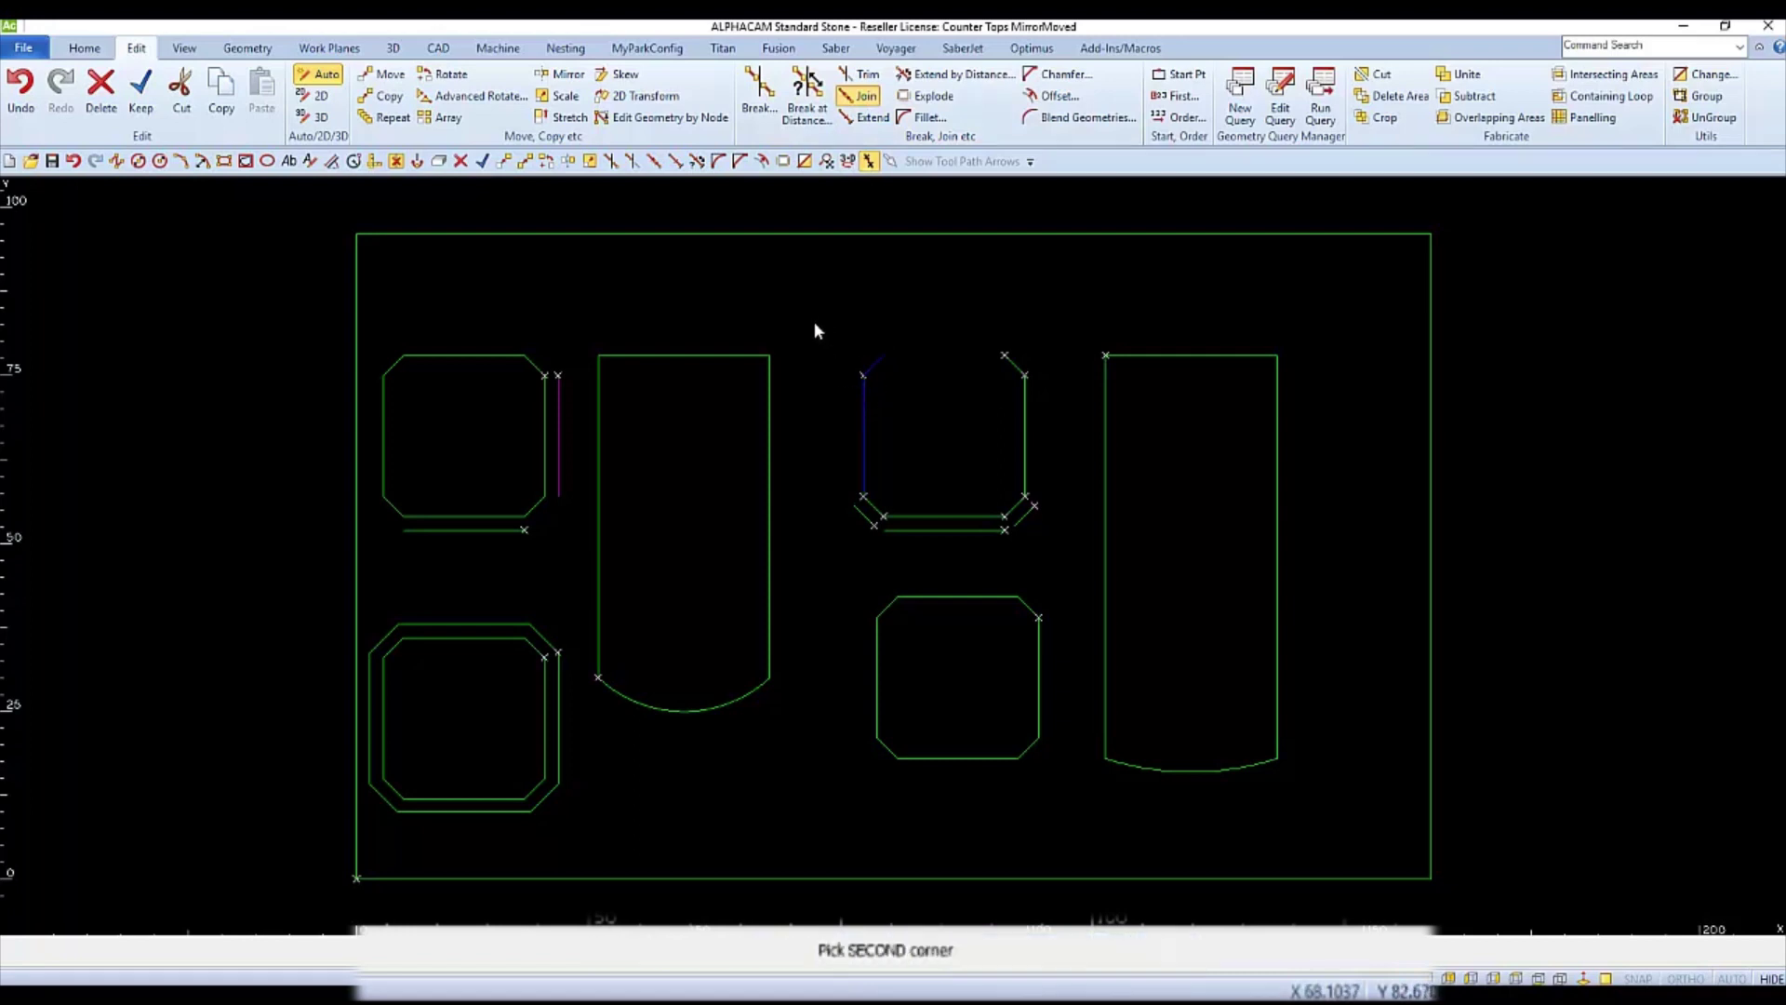
click(1063, 570)
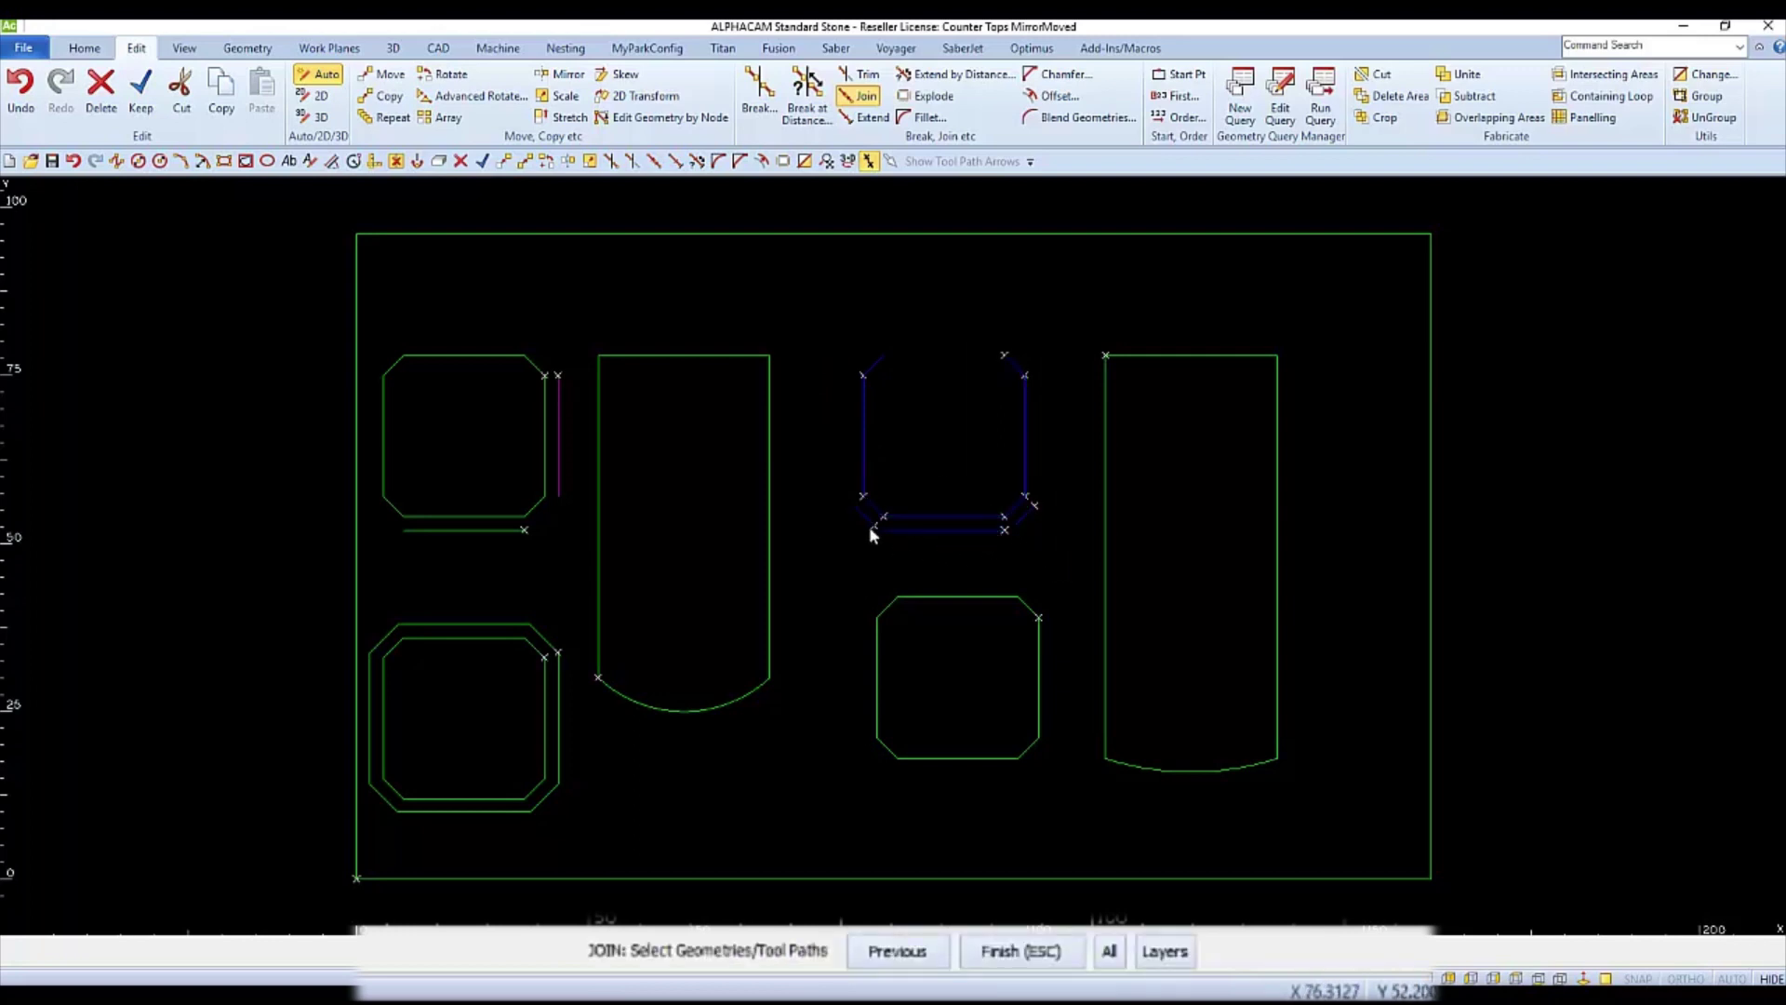
scroll(928, 522, up, 2)
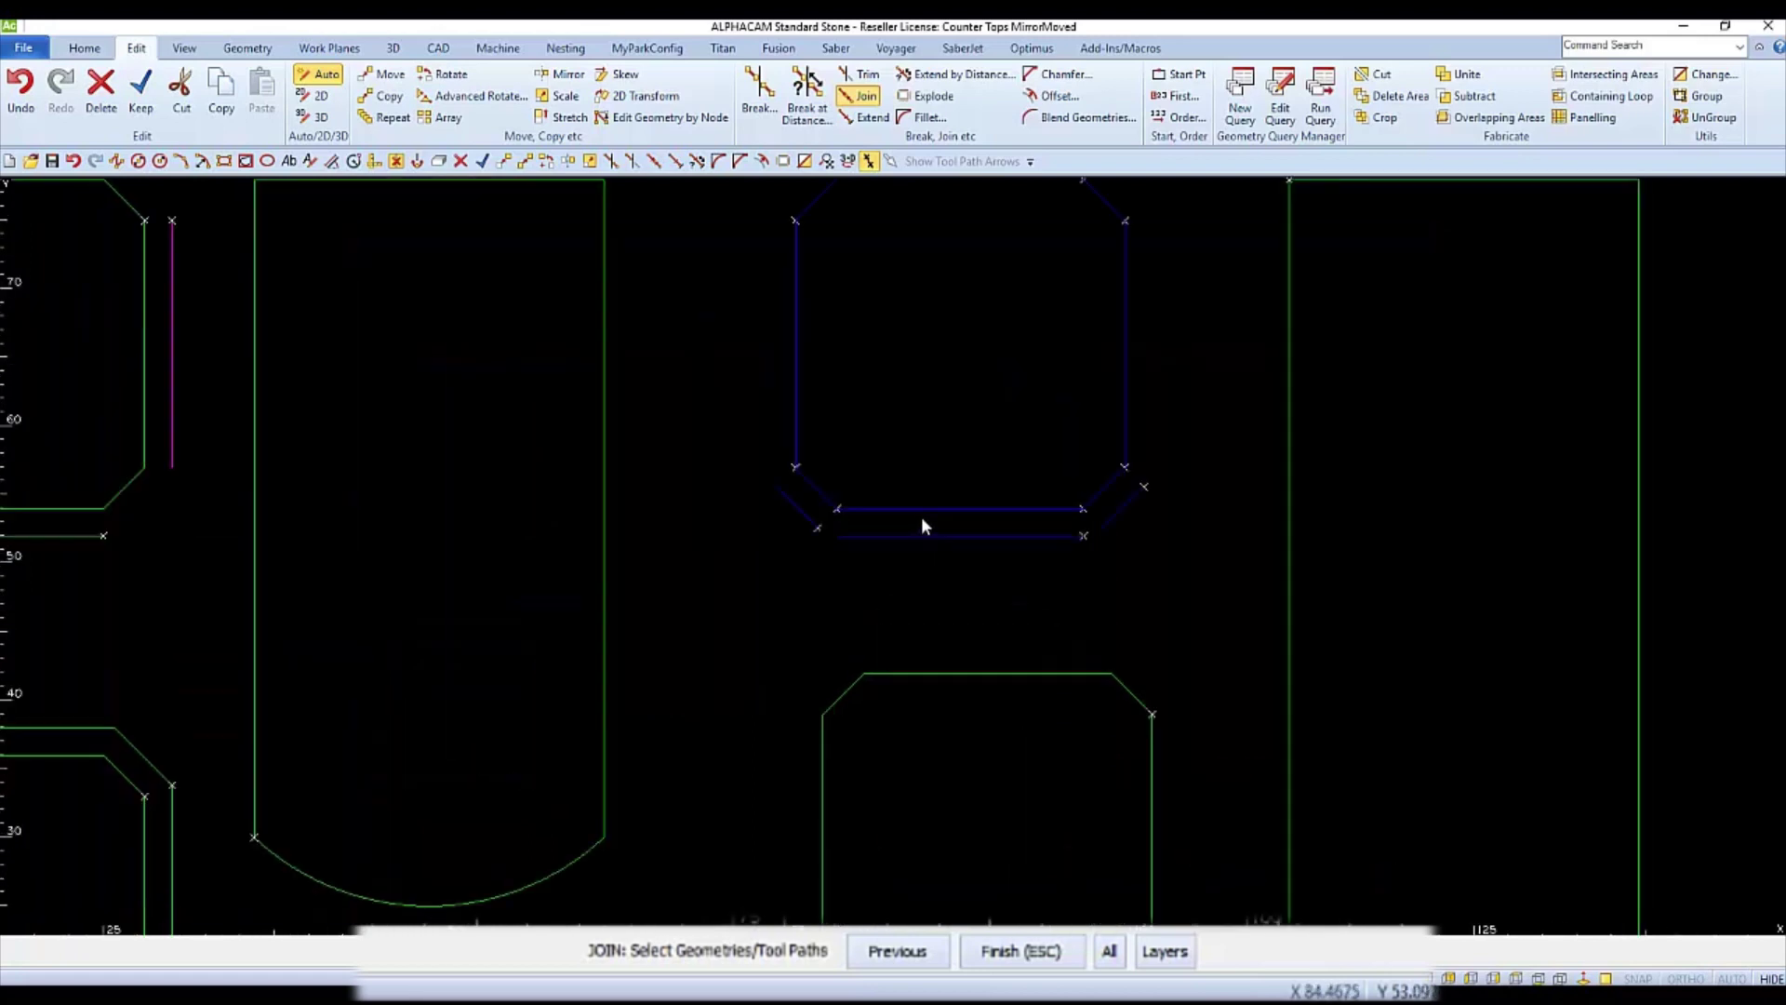
scroll(1018, 528, up, 2)
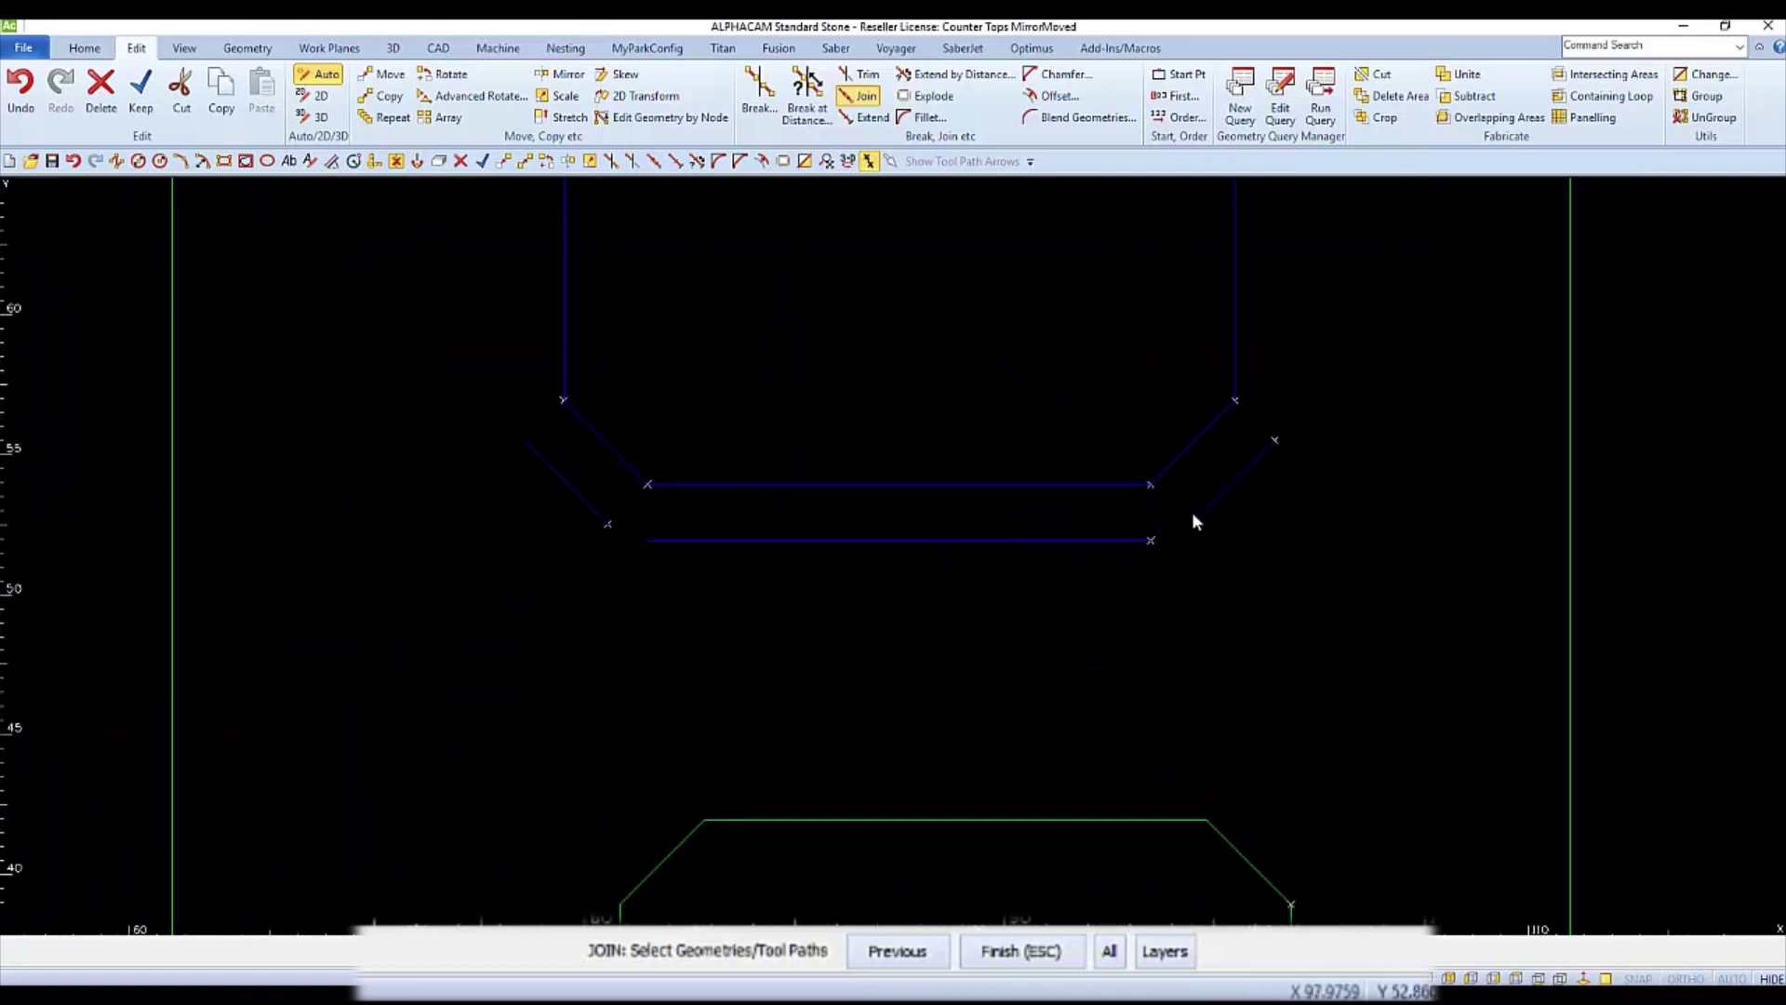
scroll(684, 534, down, 2)
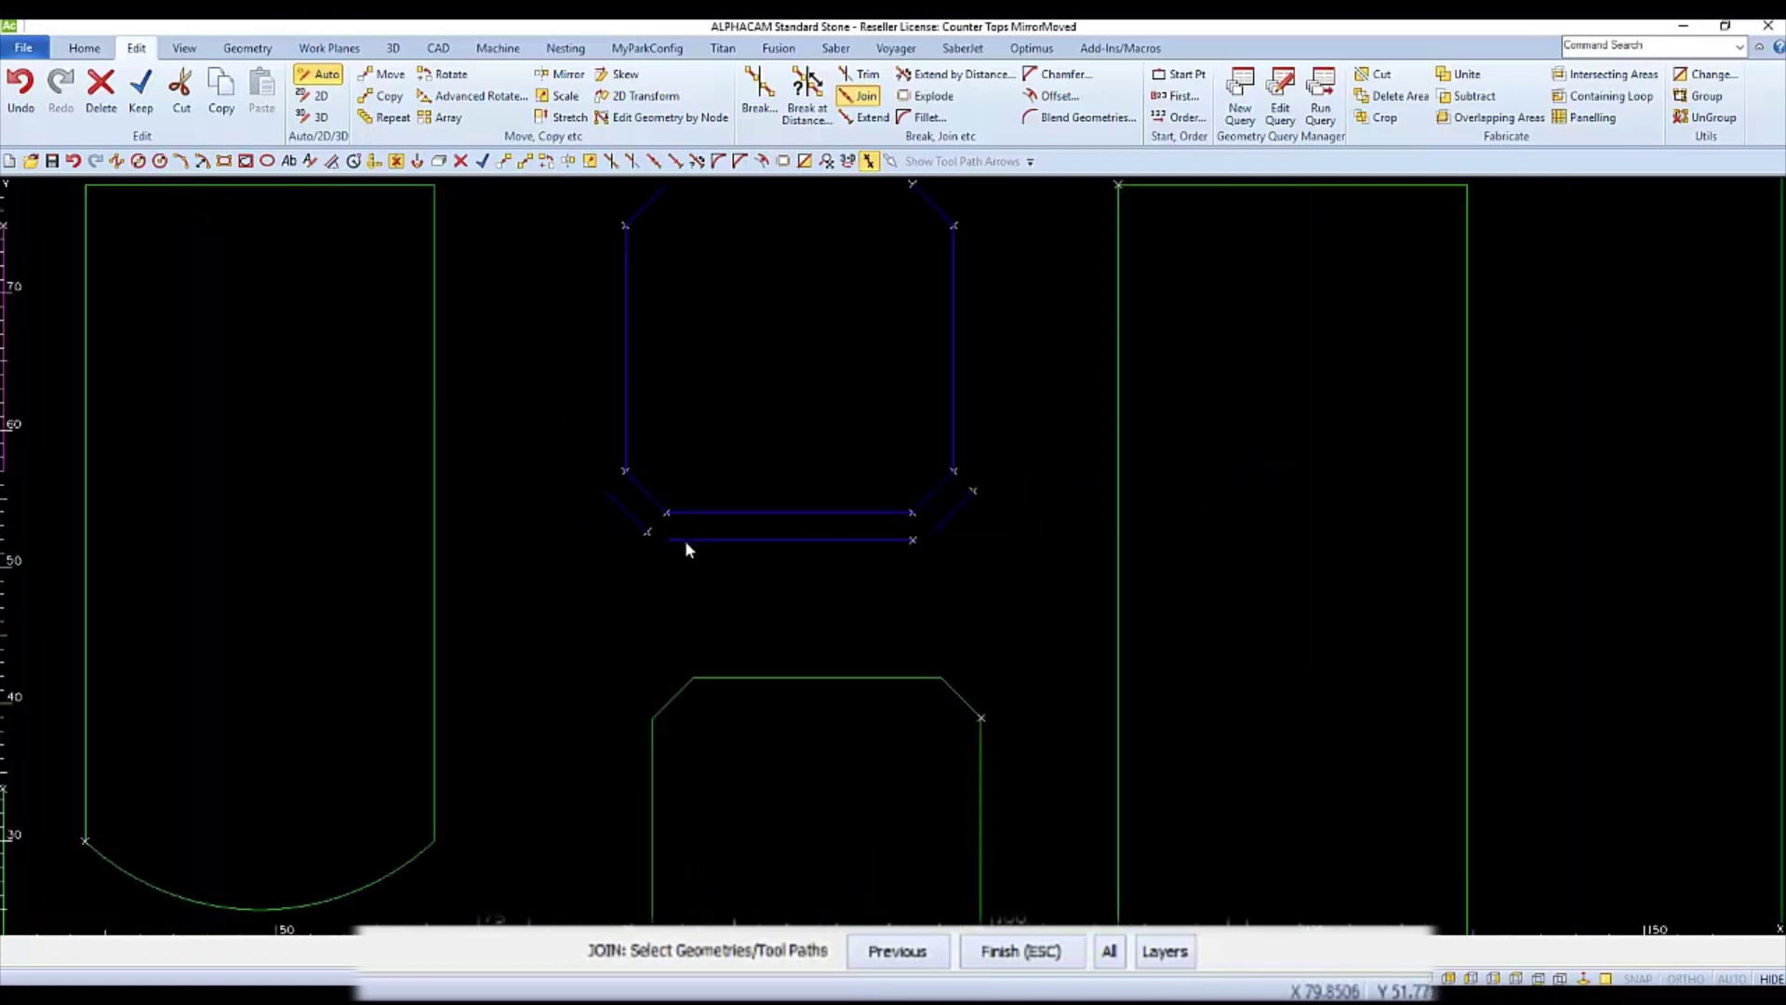
middle_drag(684, 540, 742, 772)
scroll(703, 538, up, 1)
middle_drag(805, 381, 786, 529)
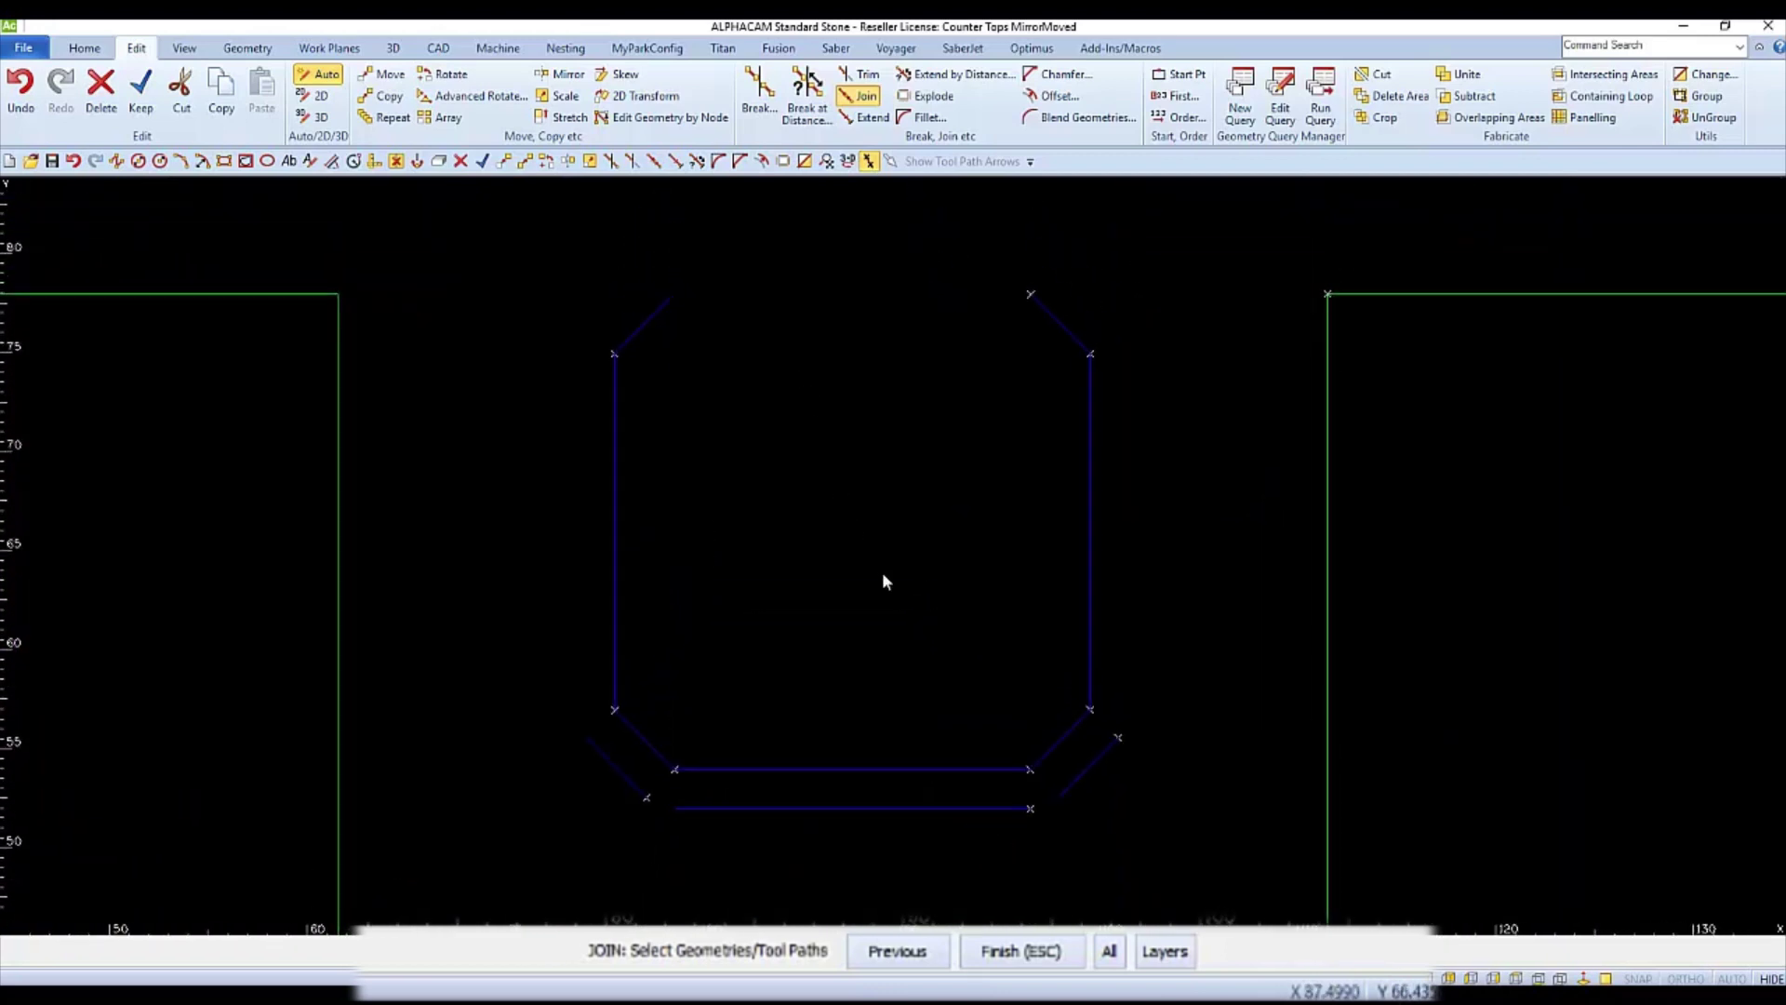
click(1009, 952)
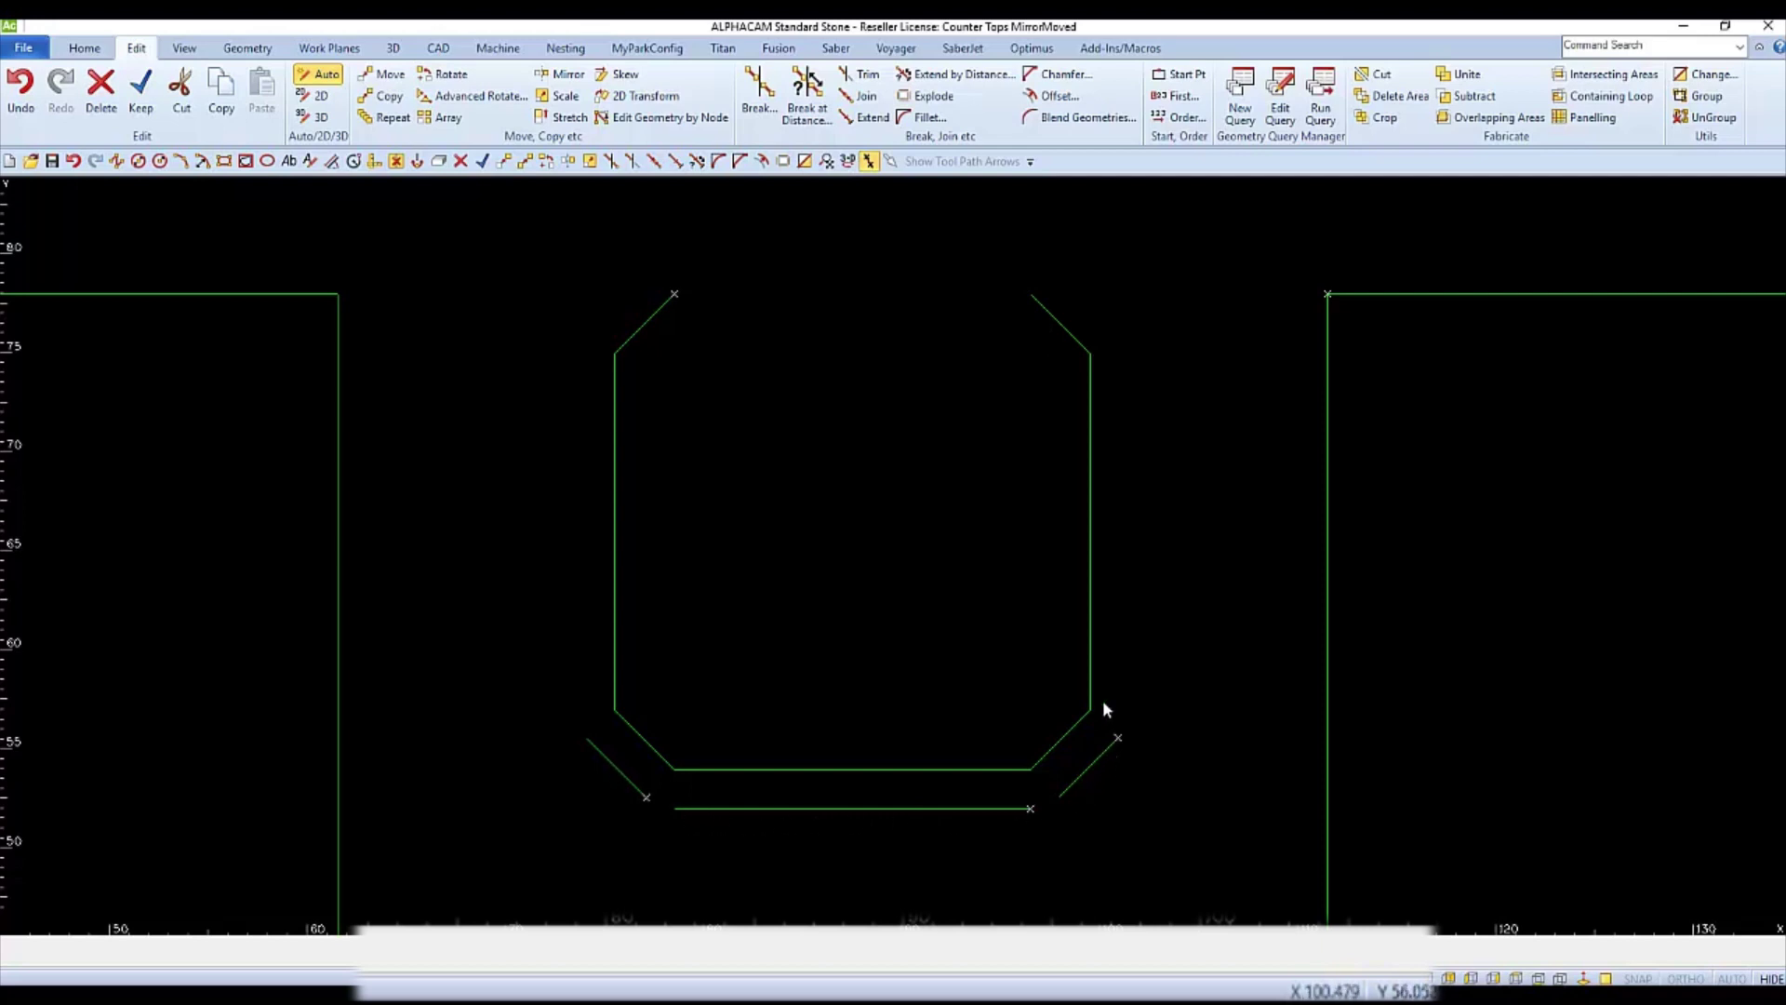
Fillet the offset bottom line to both offset diagonals with radius 0 for sharp corners.
click(923, 121)
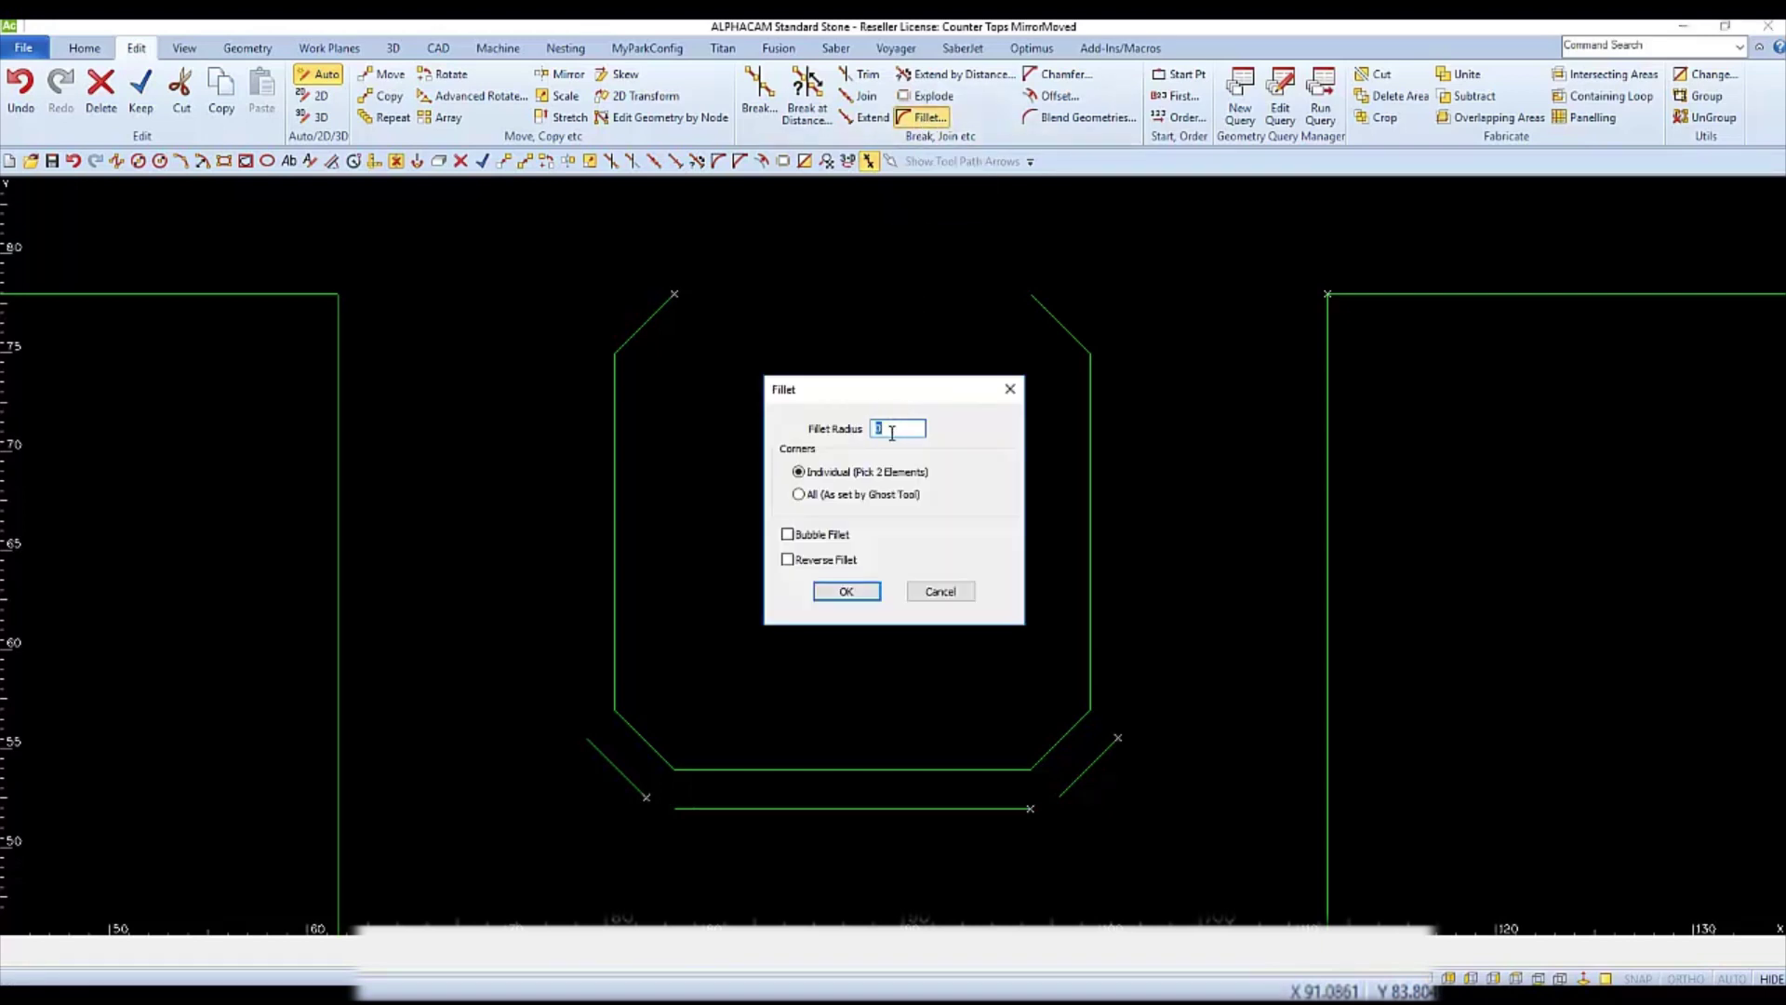
text(0)
click(845, 591)
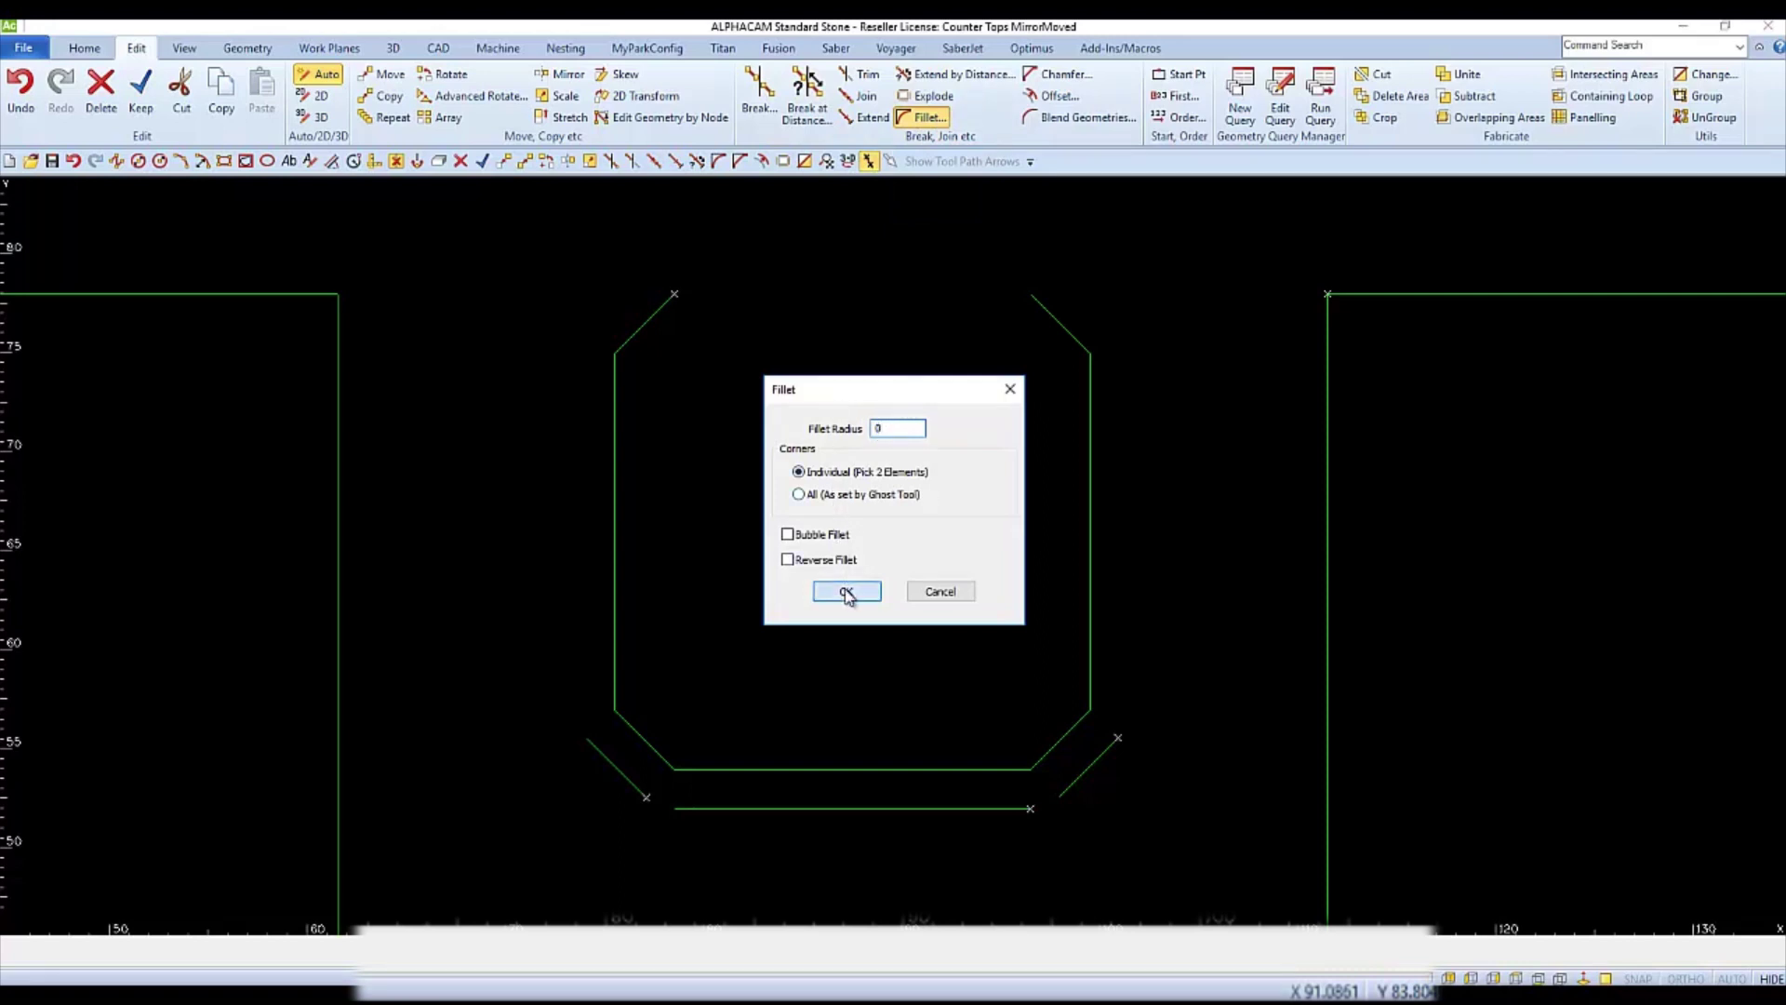
click(1018, 807)
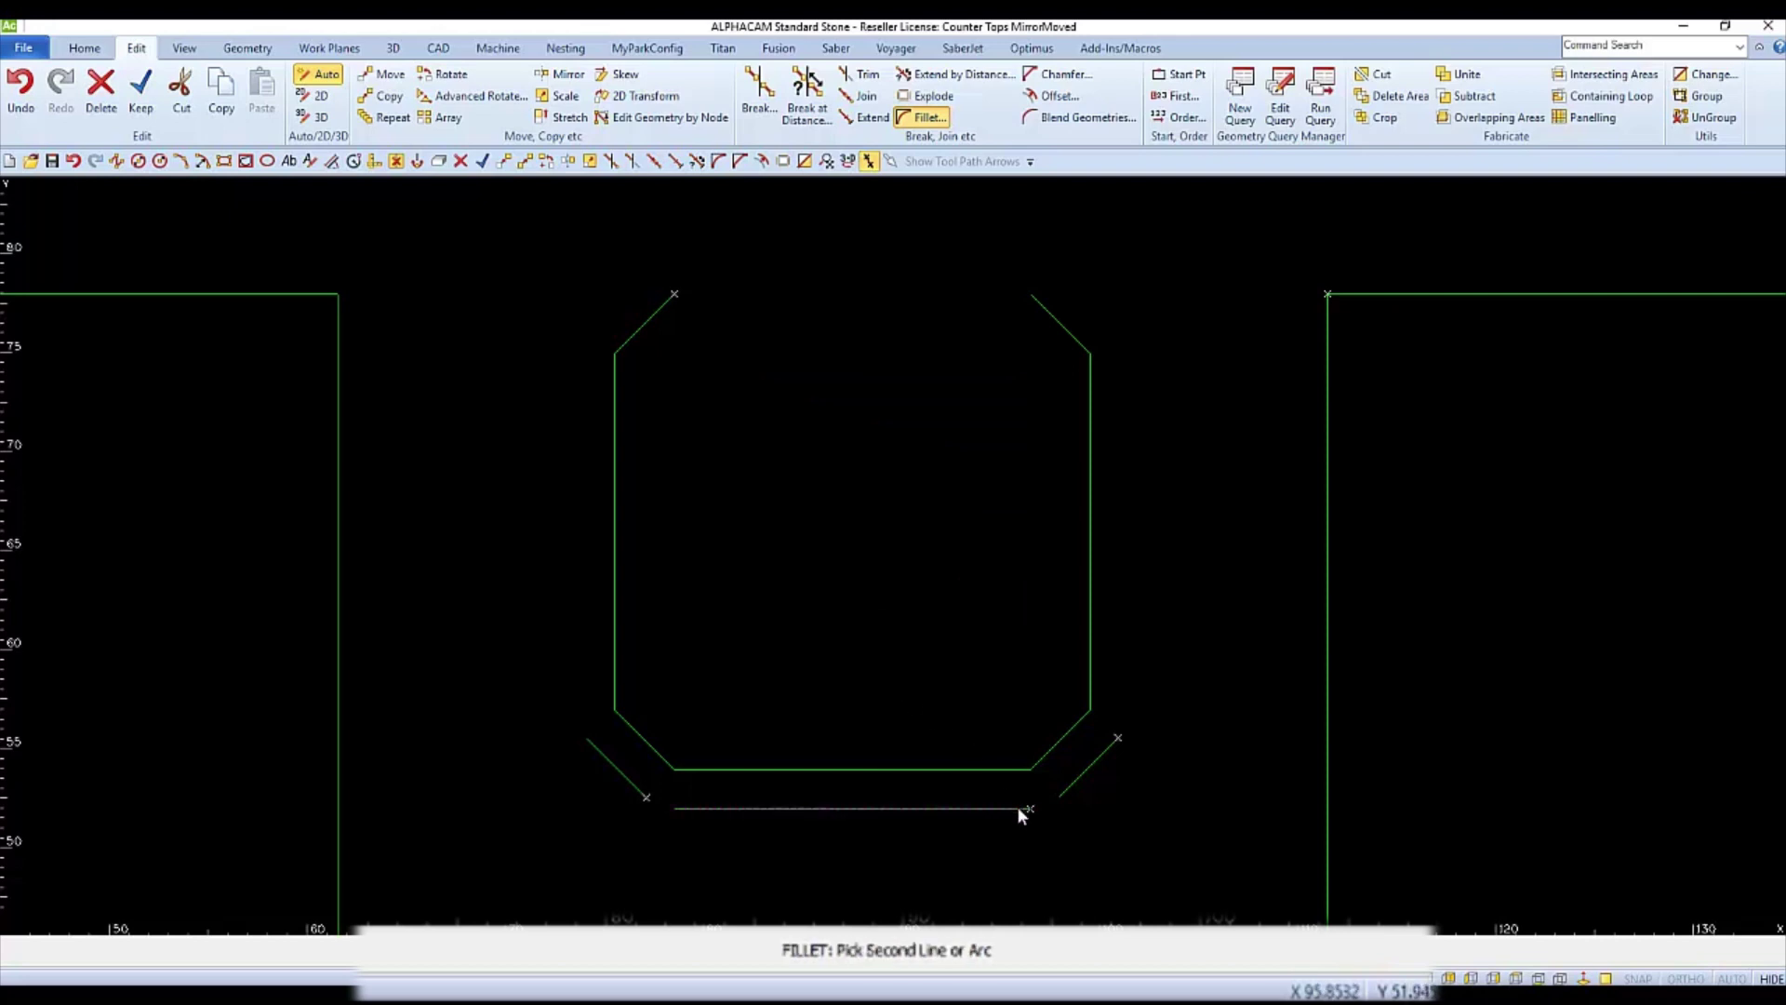
click(1063, 791)
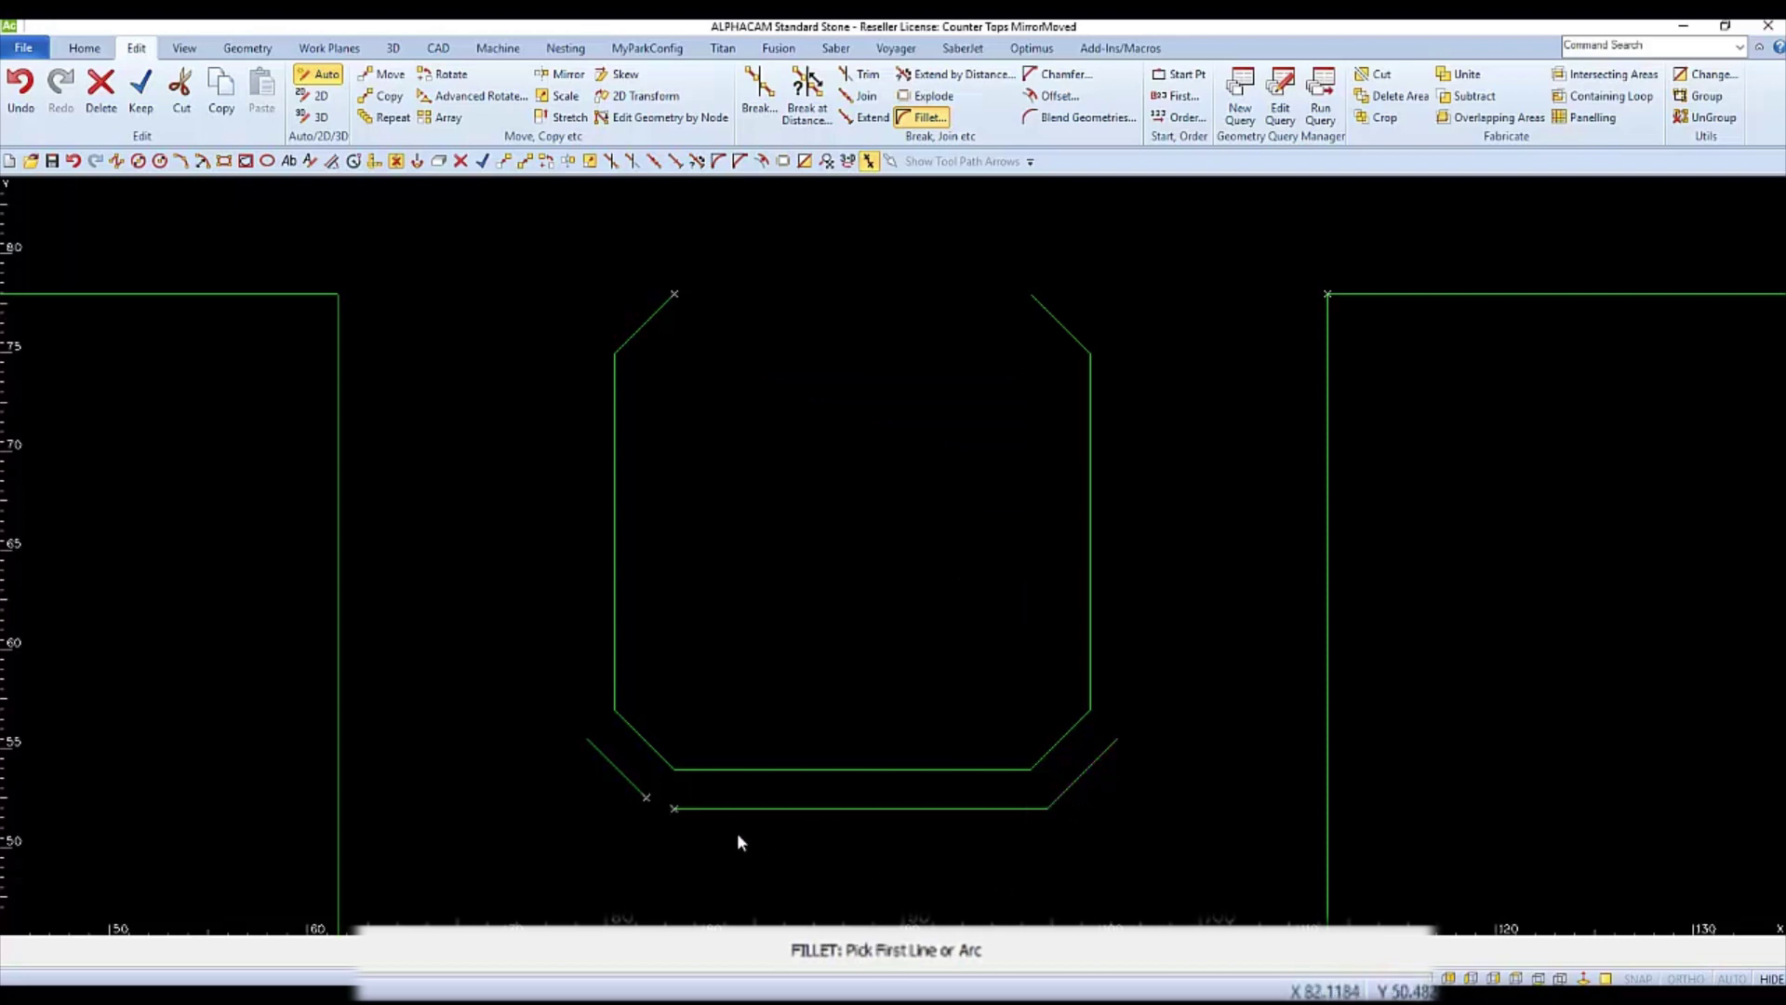
click(689, 806)
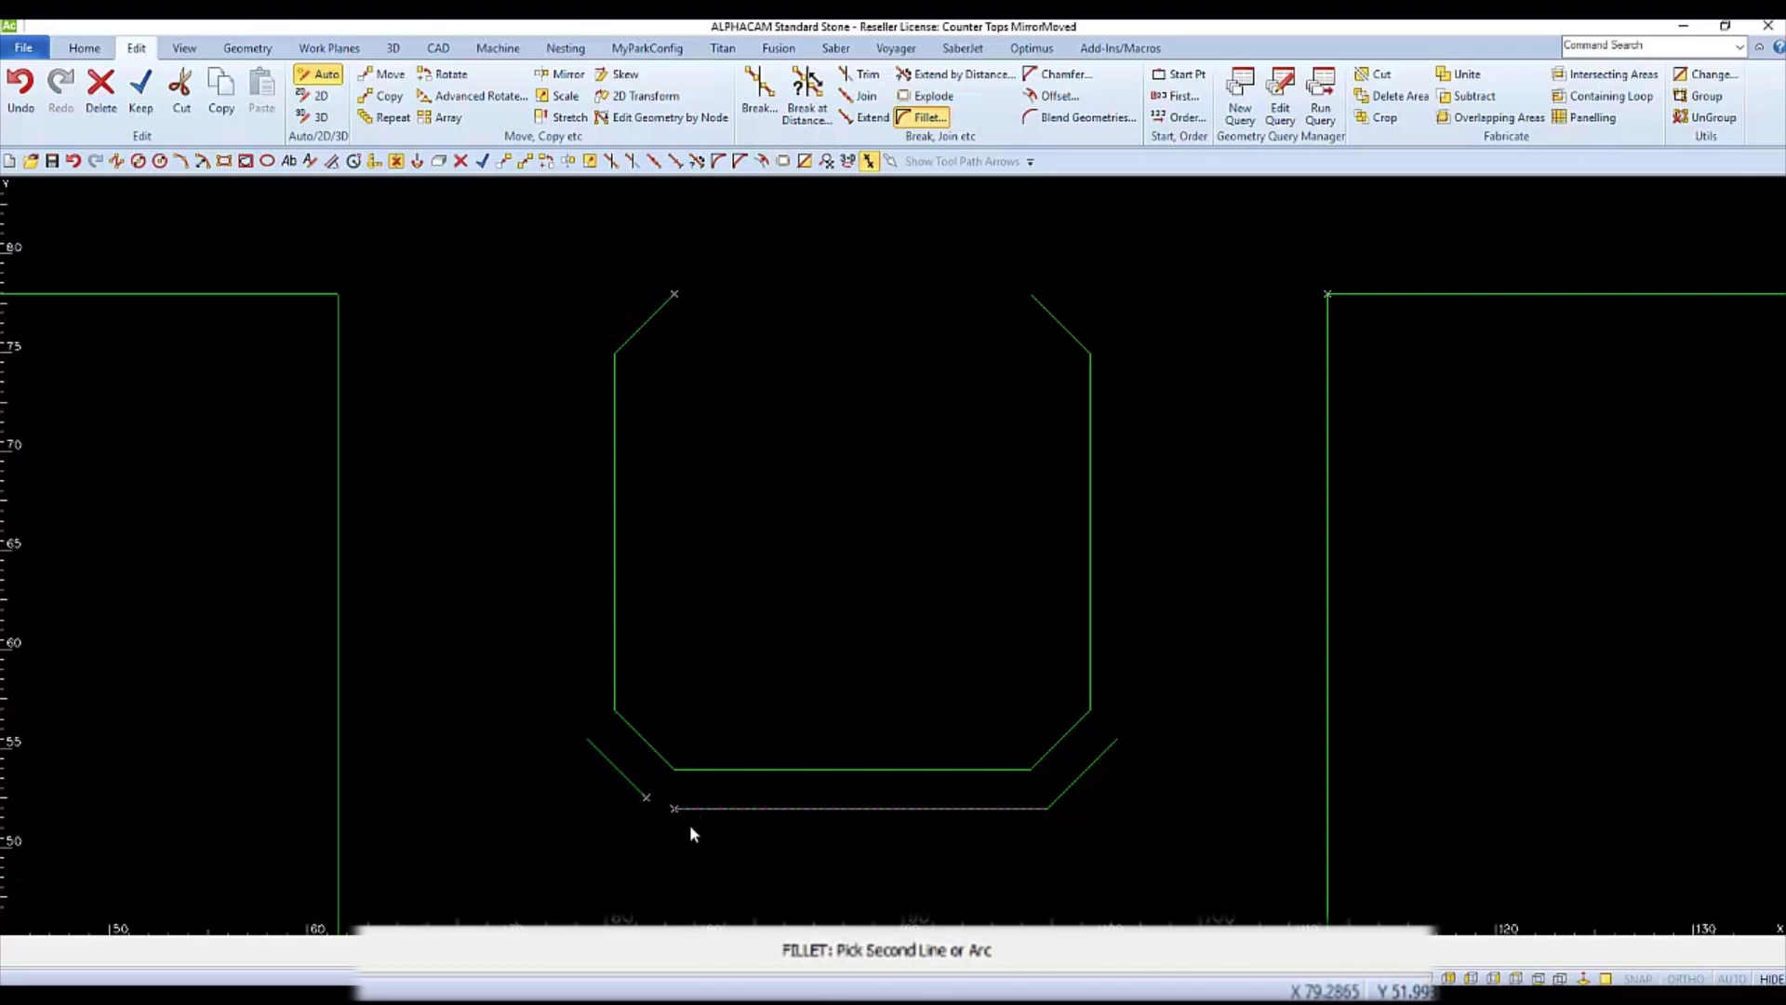
click(641, 797)
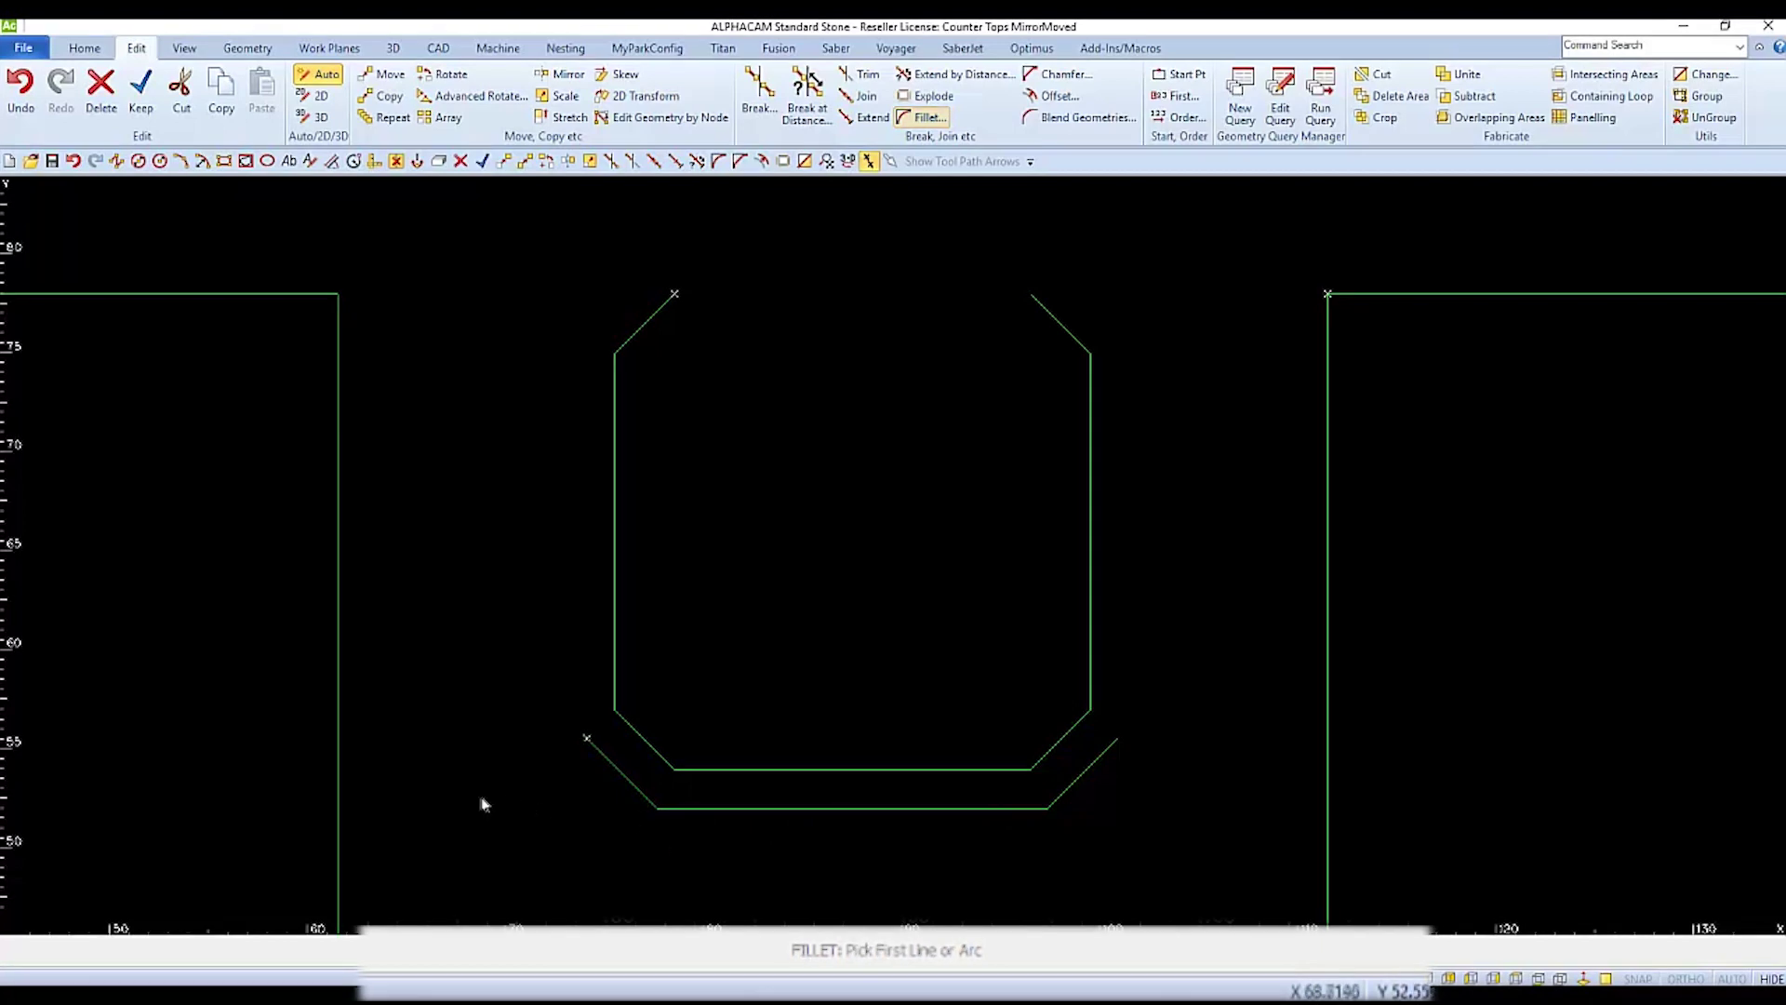
key(Escape)
Fillet the two top diagonals with radius 0 so they meet in a pointed peak.
middle_drag(876, 307, 867, 443)
click(924, 119)
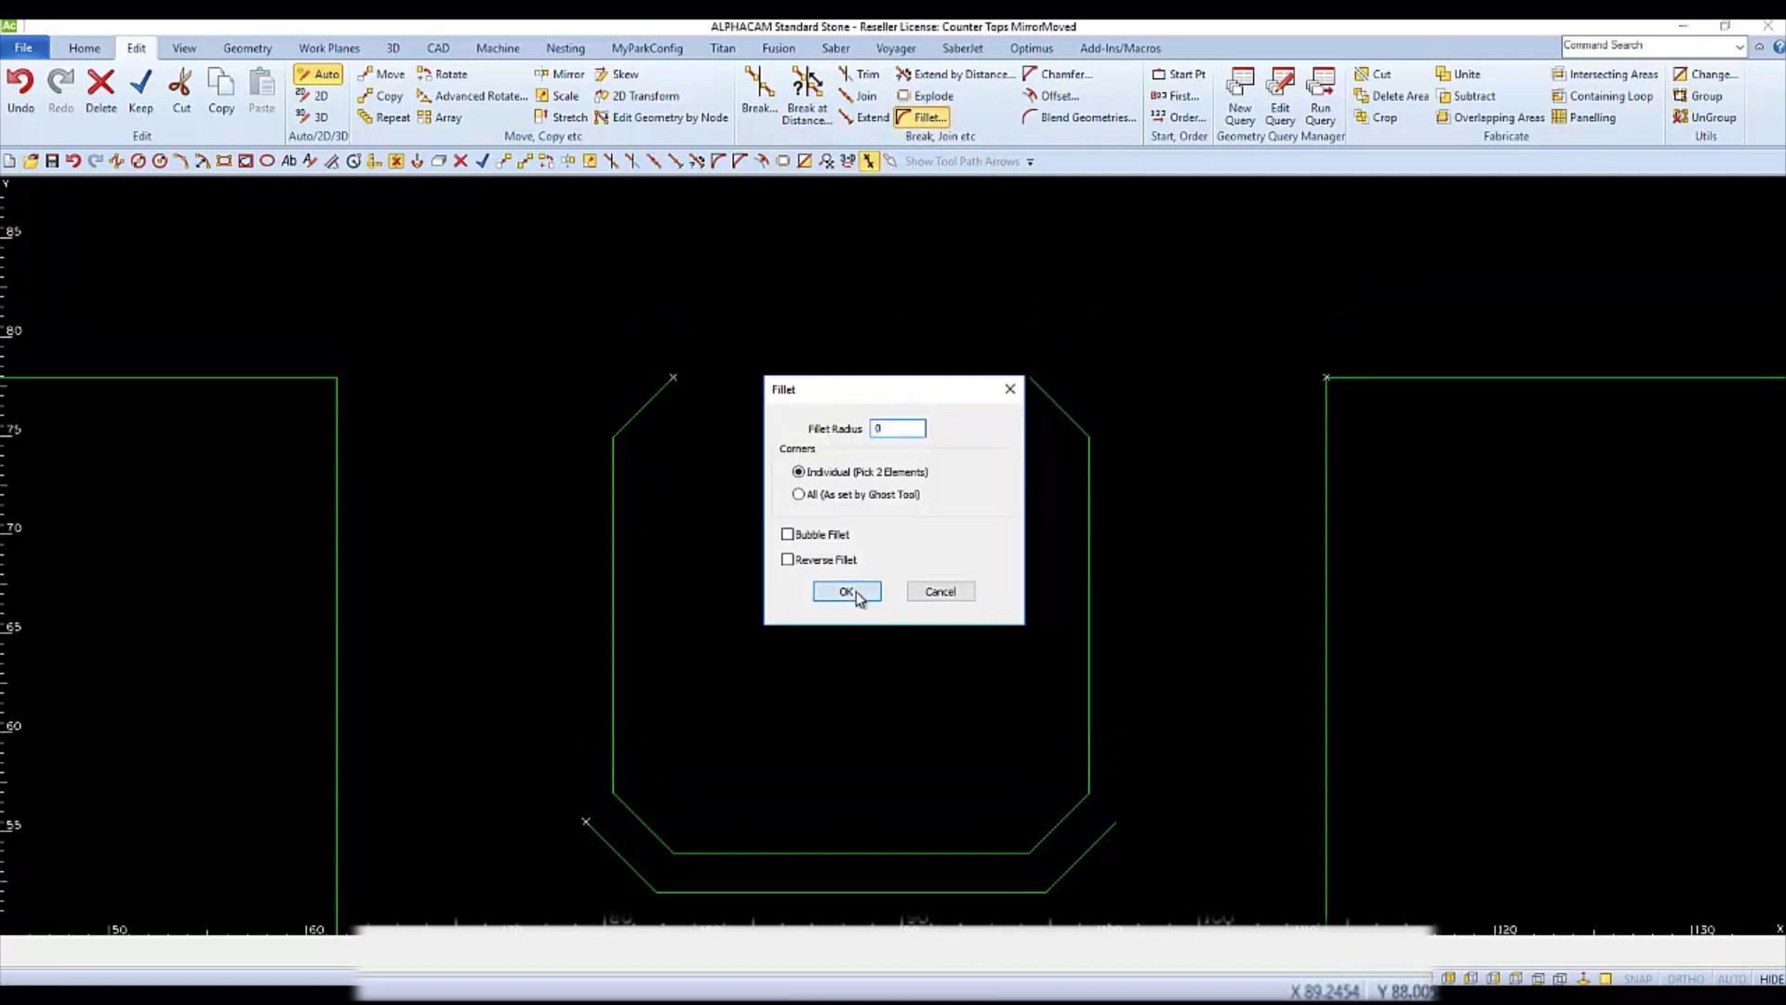
click(847, 591)
click(671, 379)
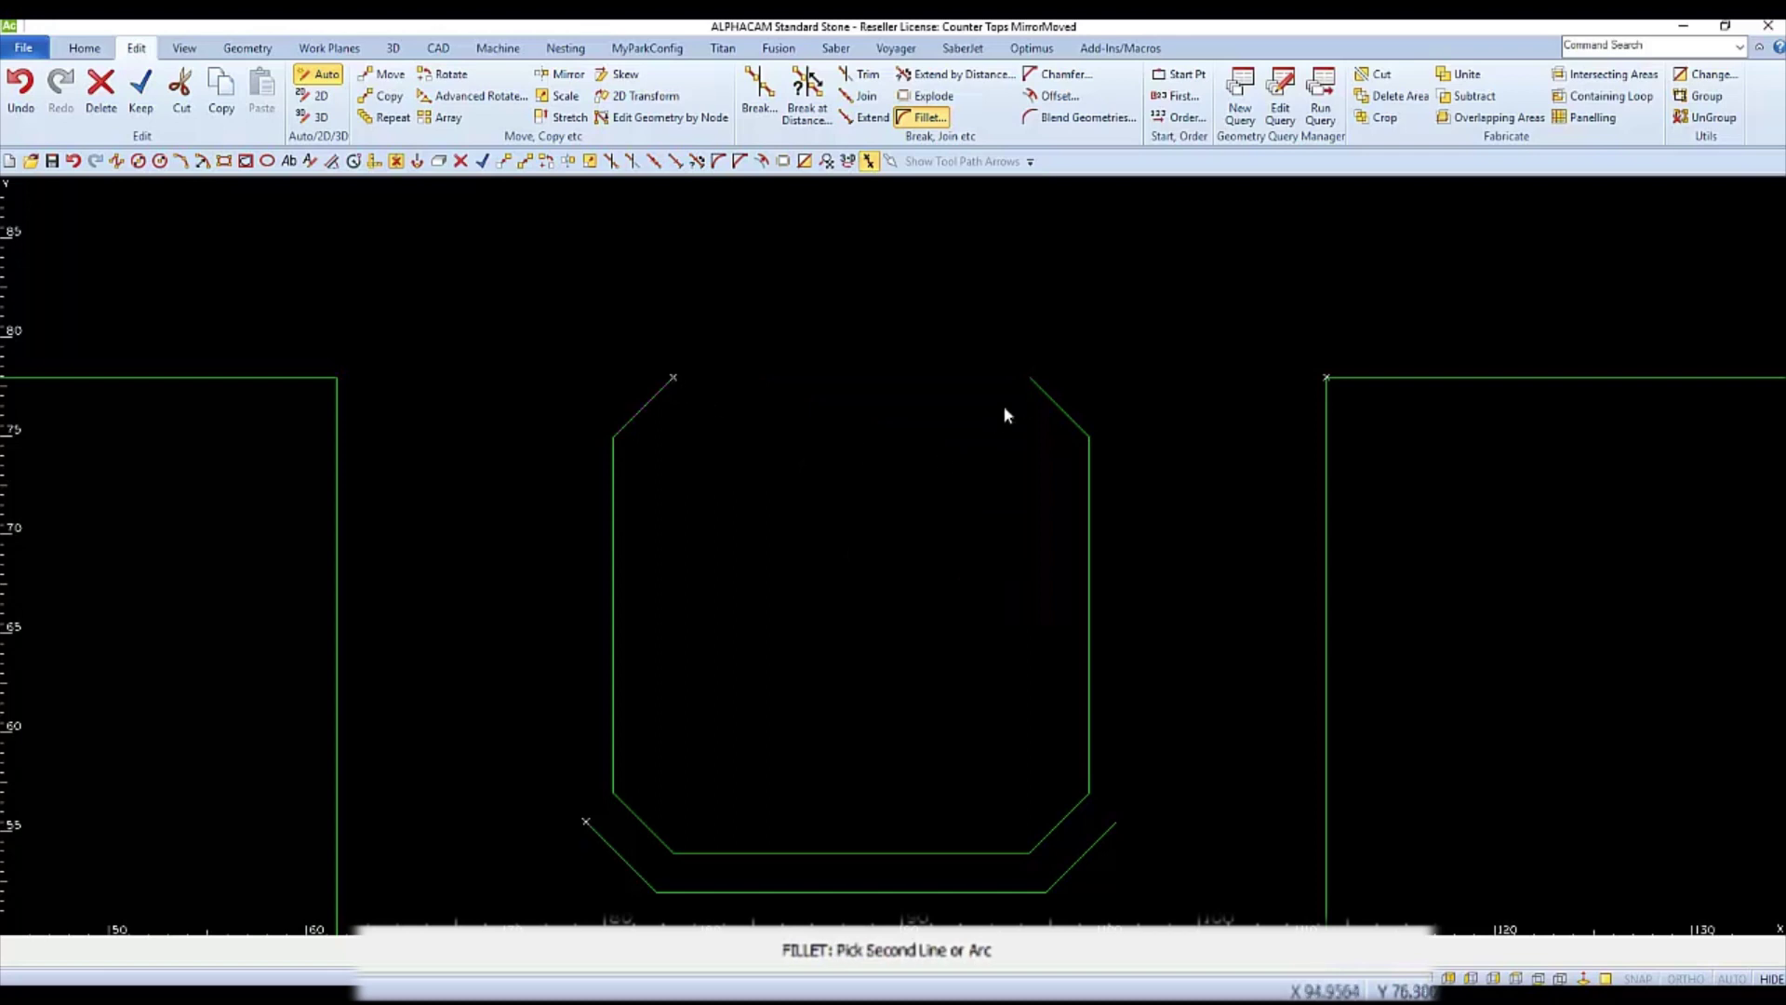
click(1037, 384)
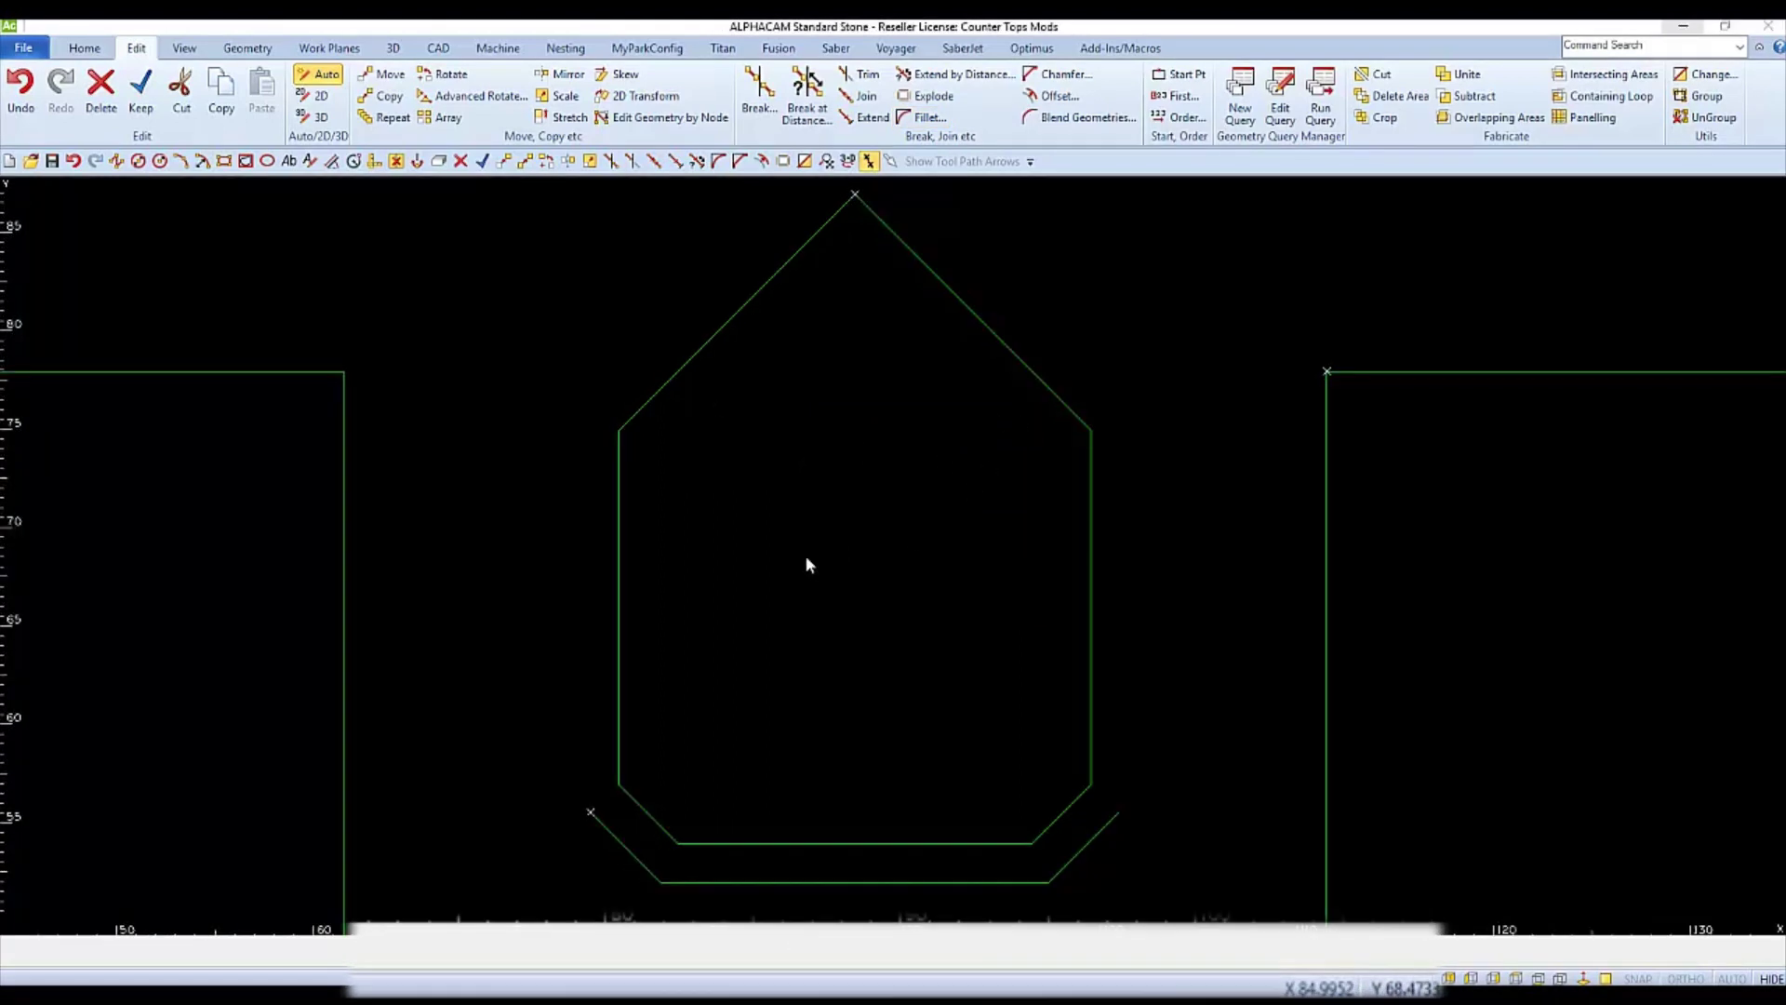
scroll(806, 530, down, 3)
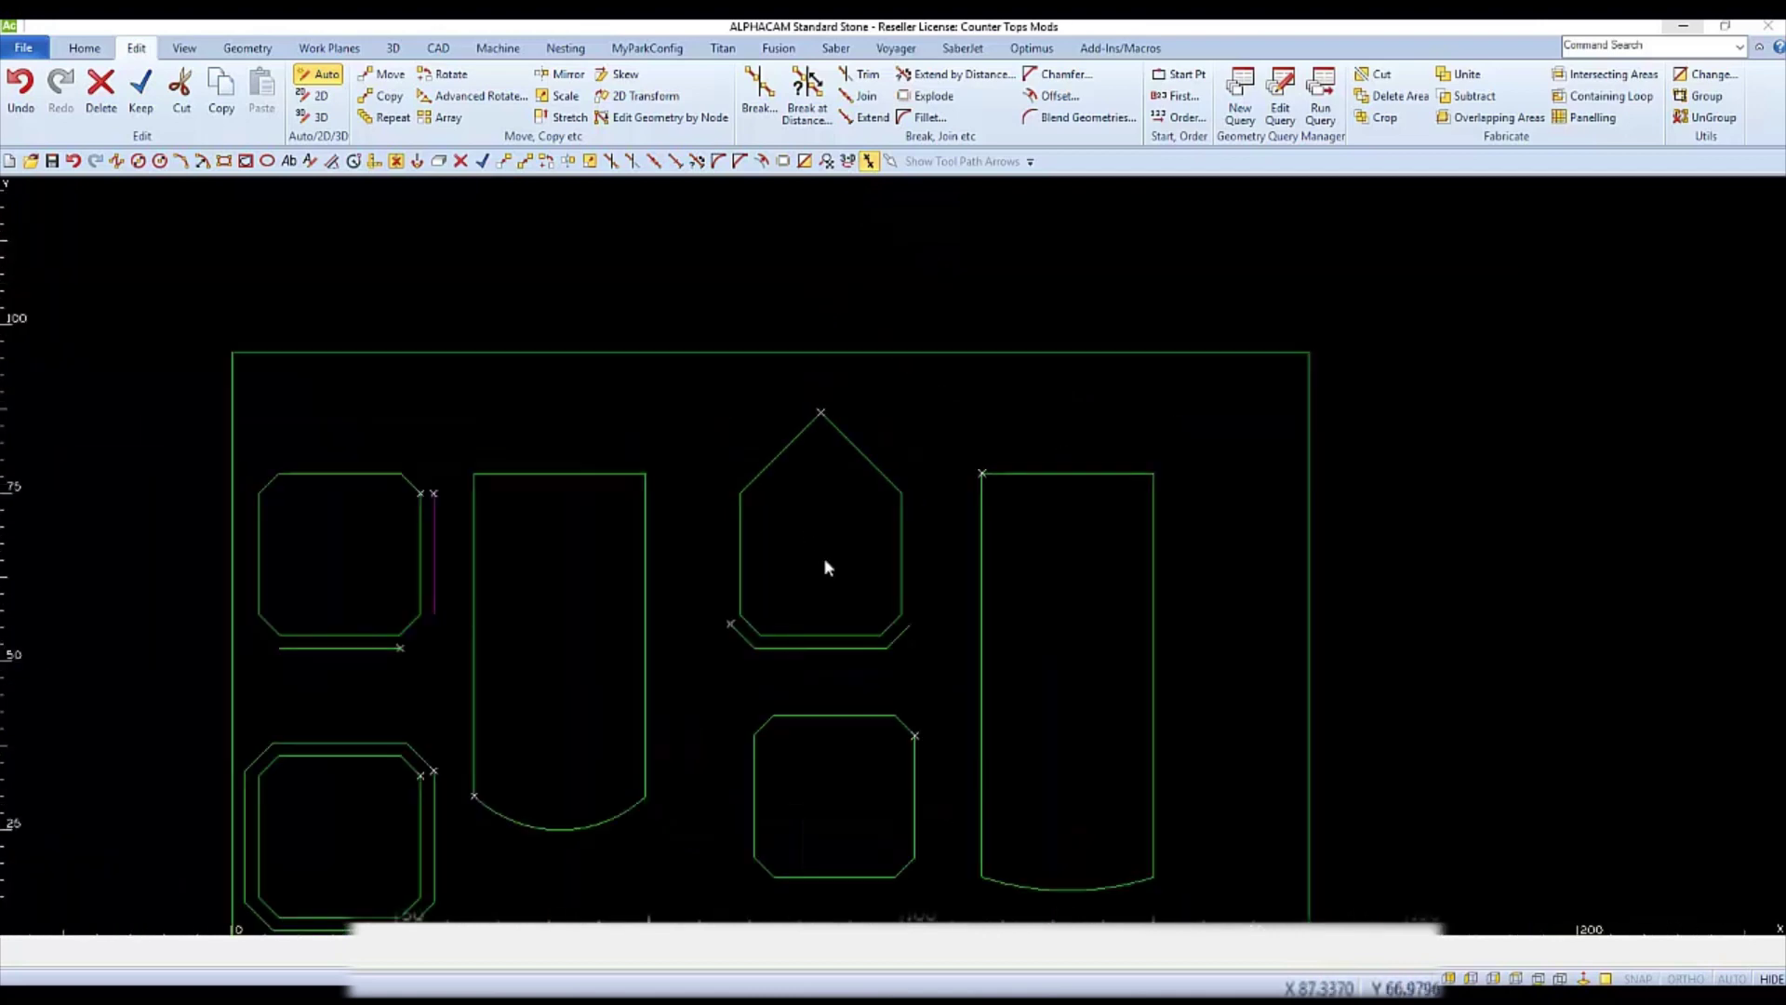
key(Down)
key(Left)
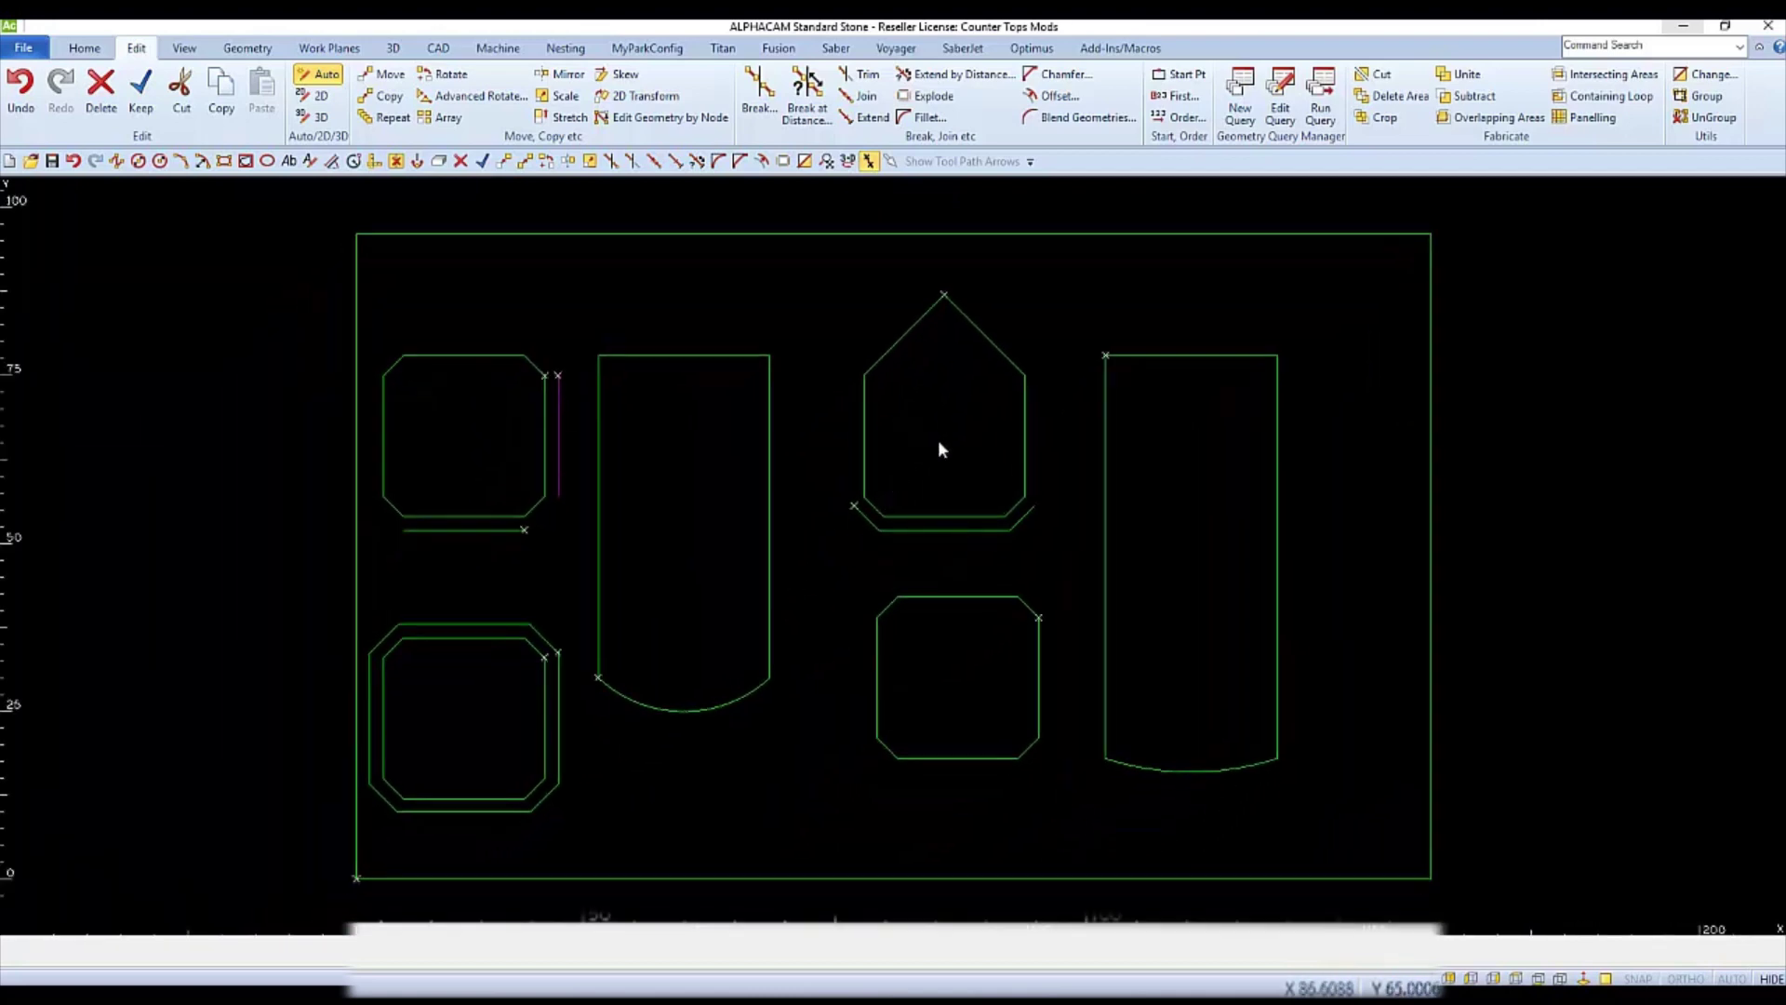
click(923, 98)
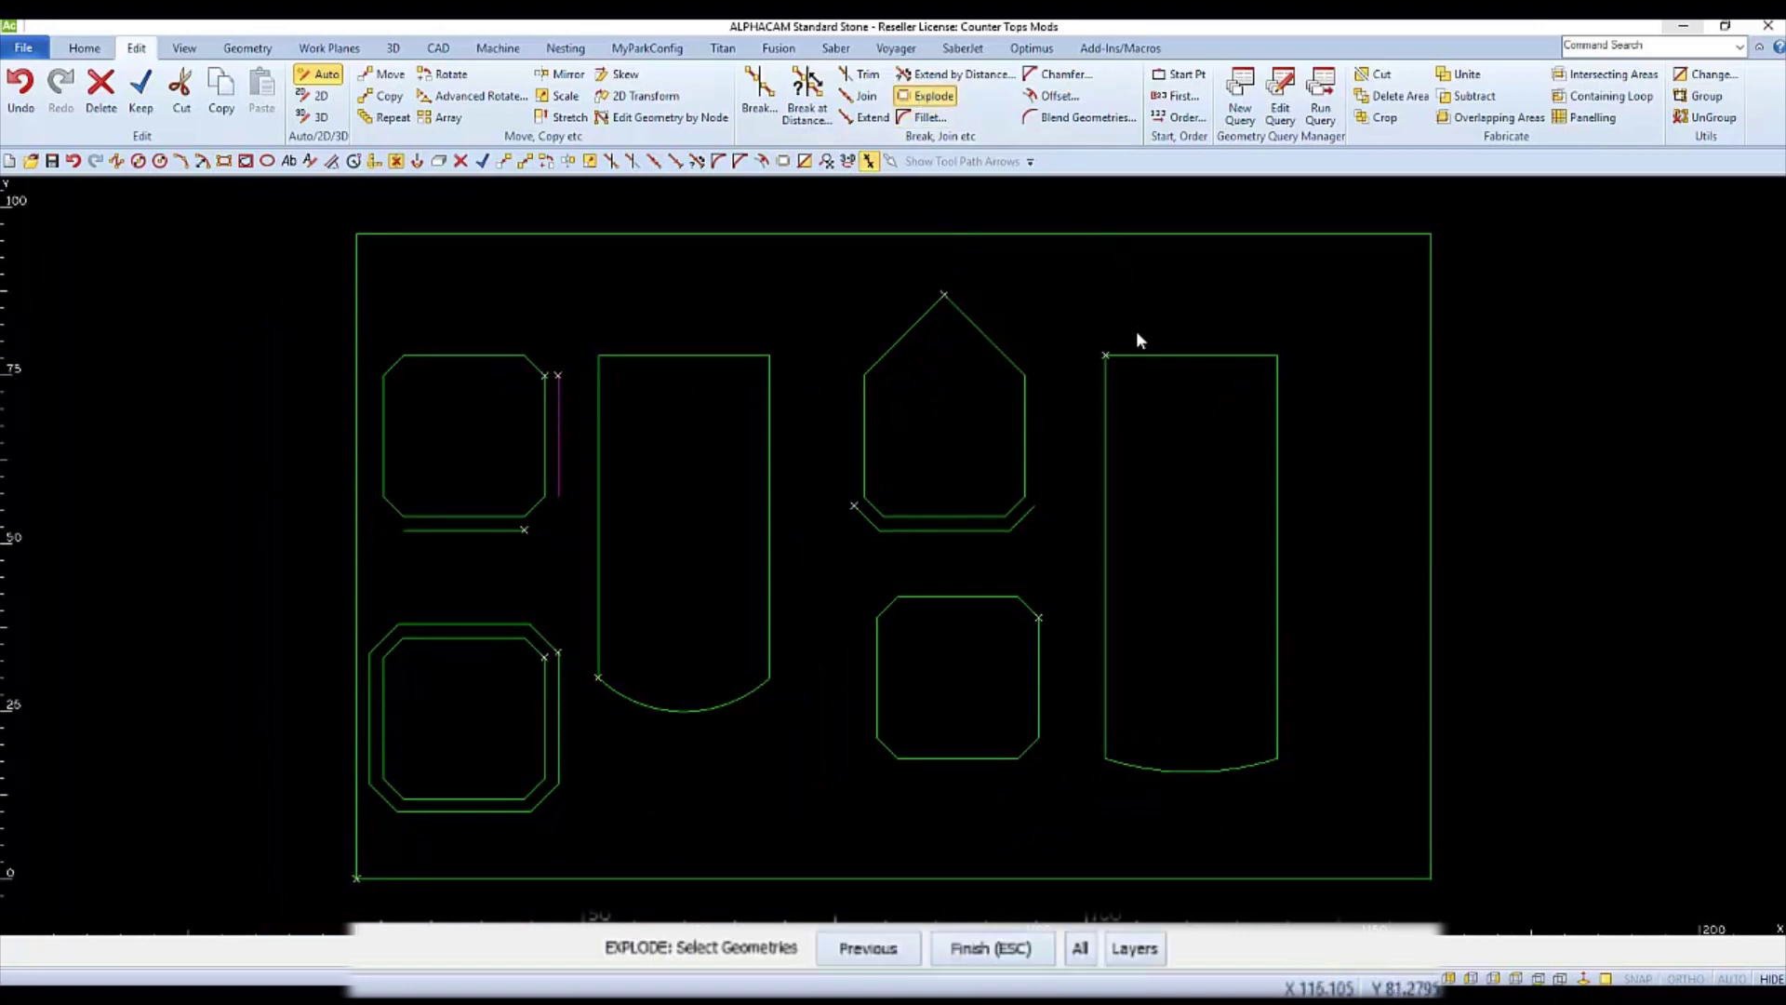
Explode the right rounded-bottom shape and offset its top edge 4 upward as a separate line.
click(1137, 353)
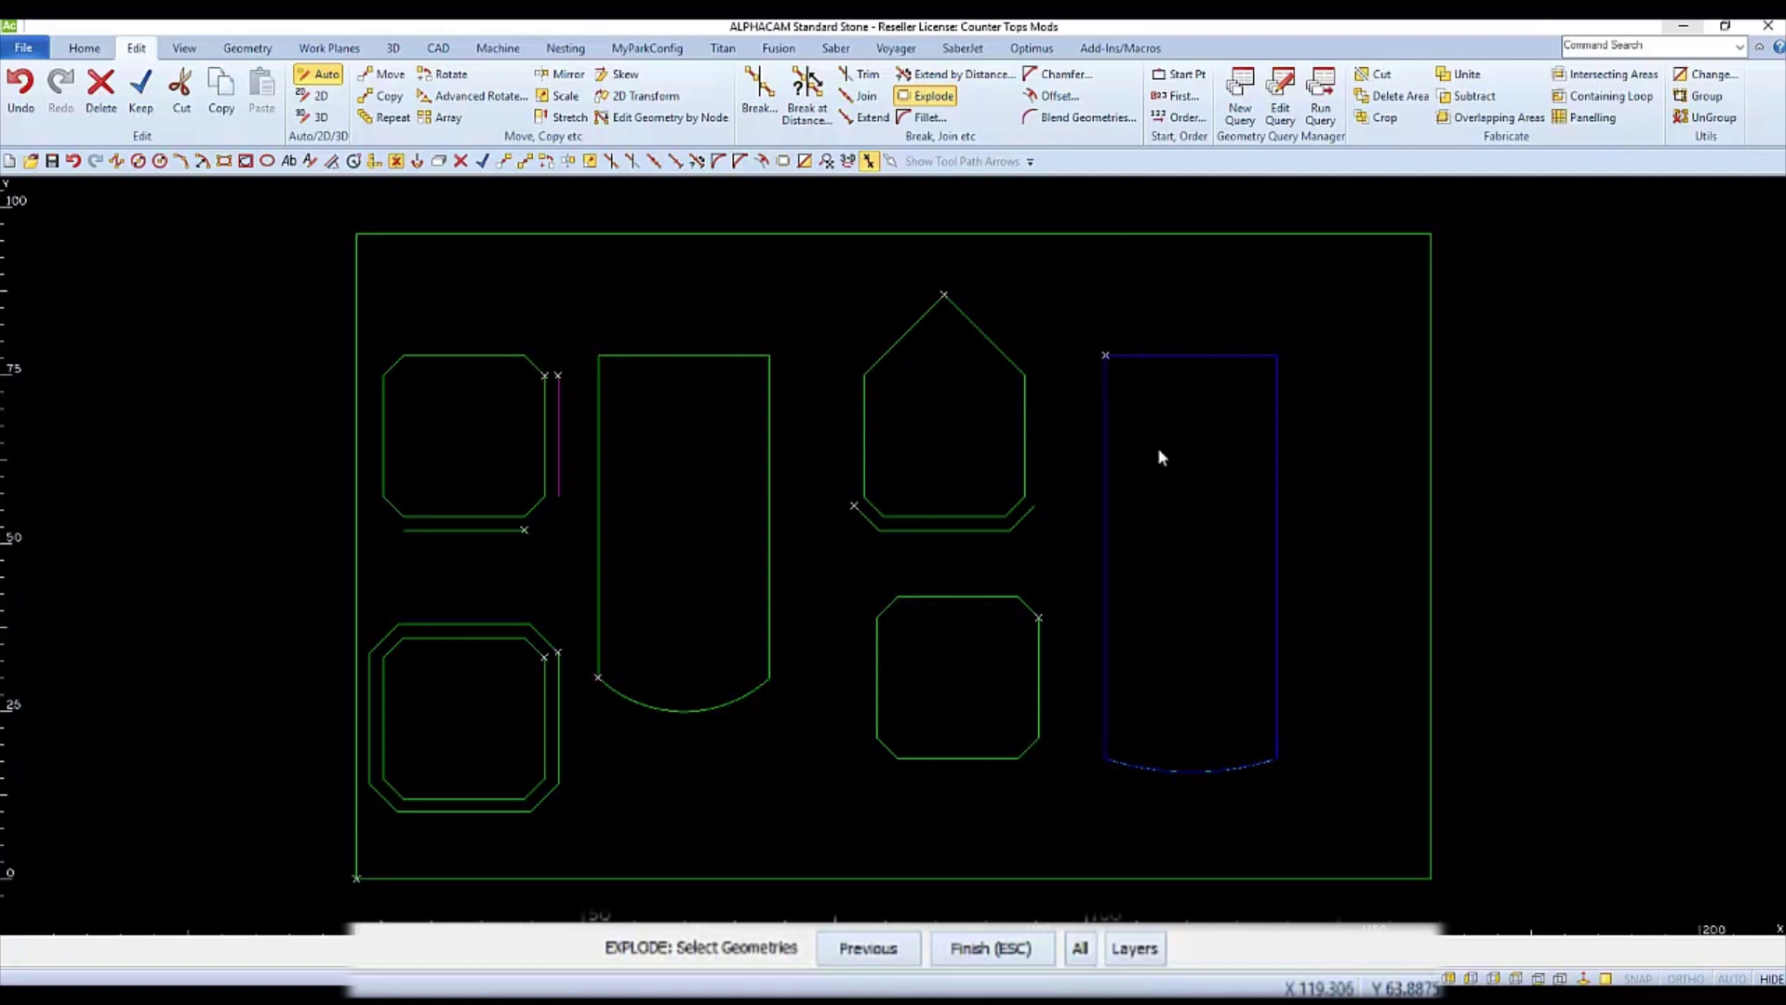
key(Escape)
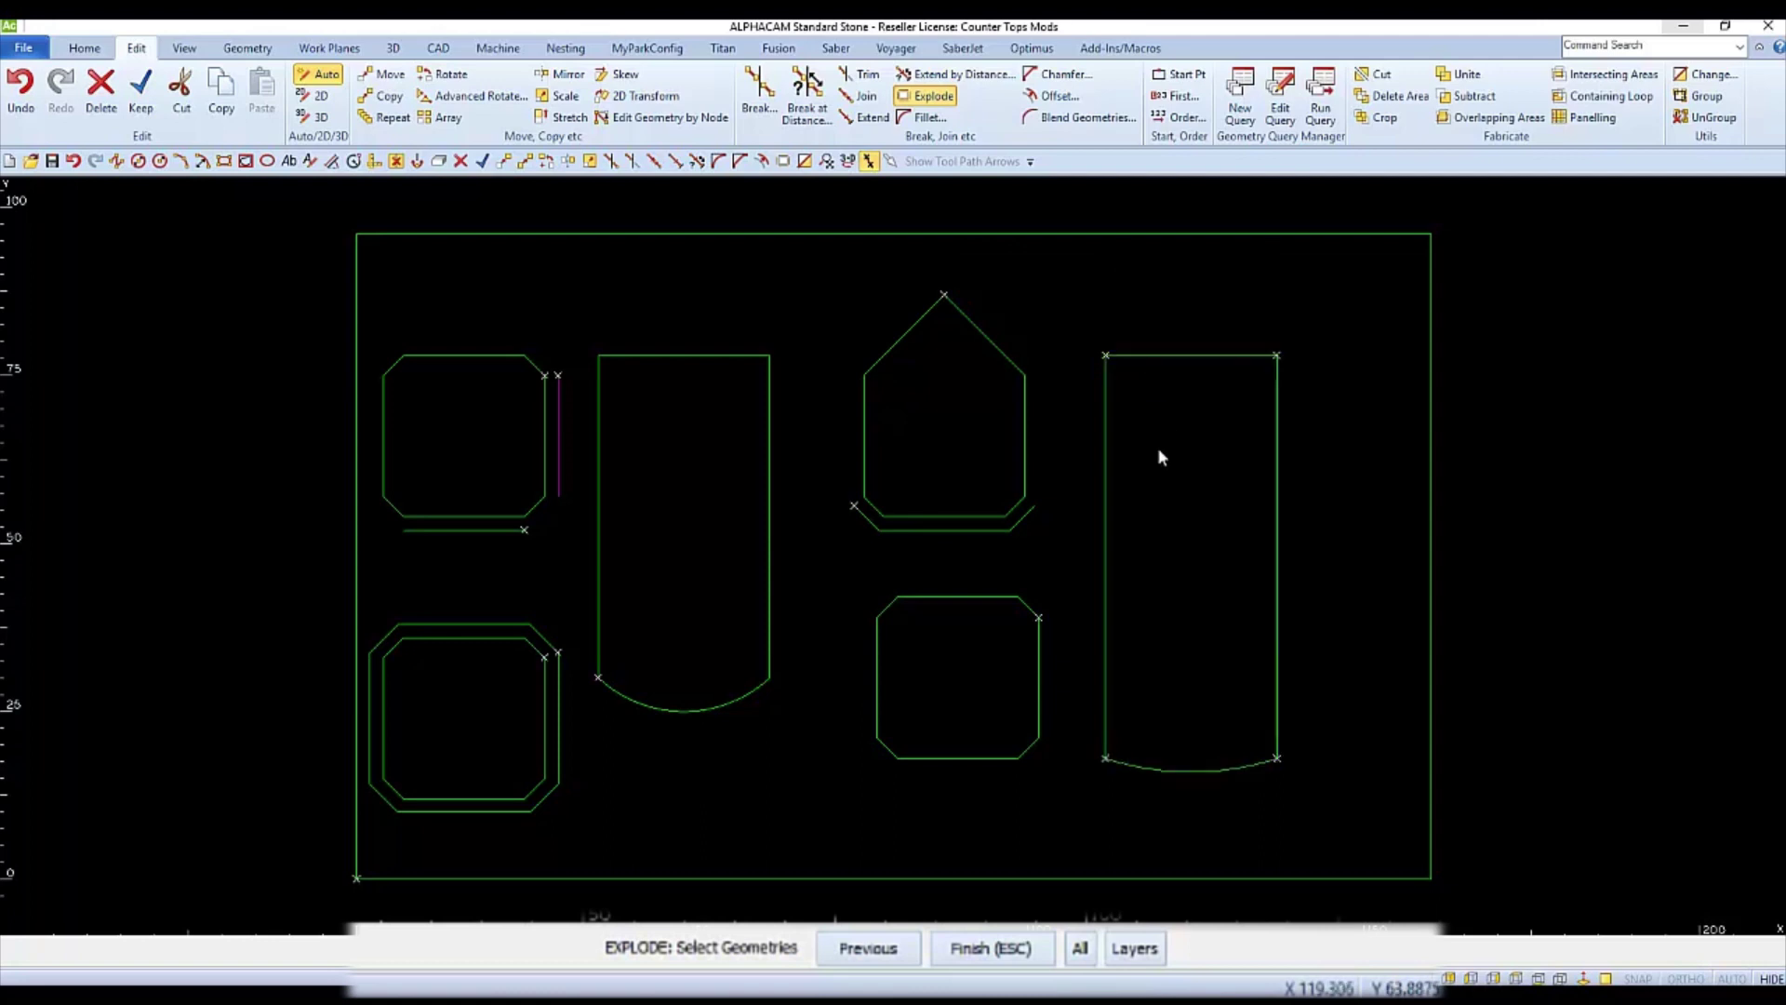
key(o)
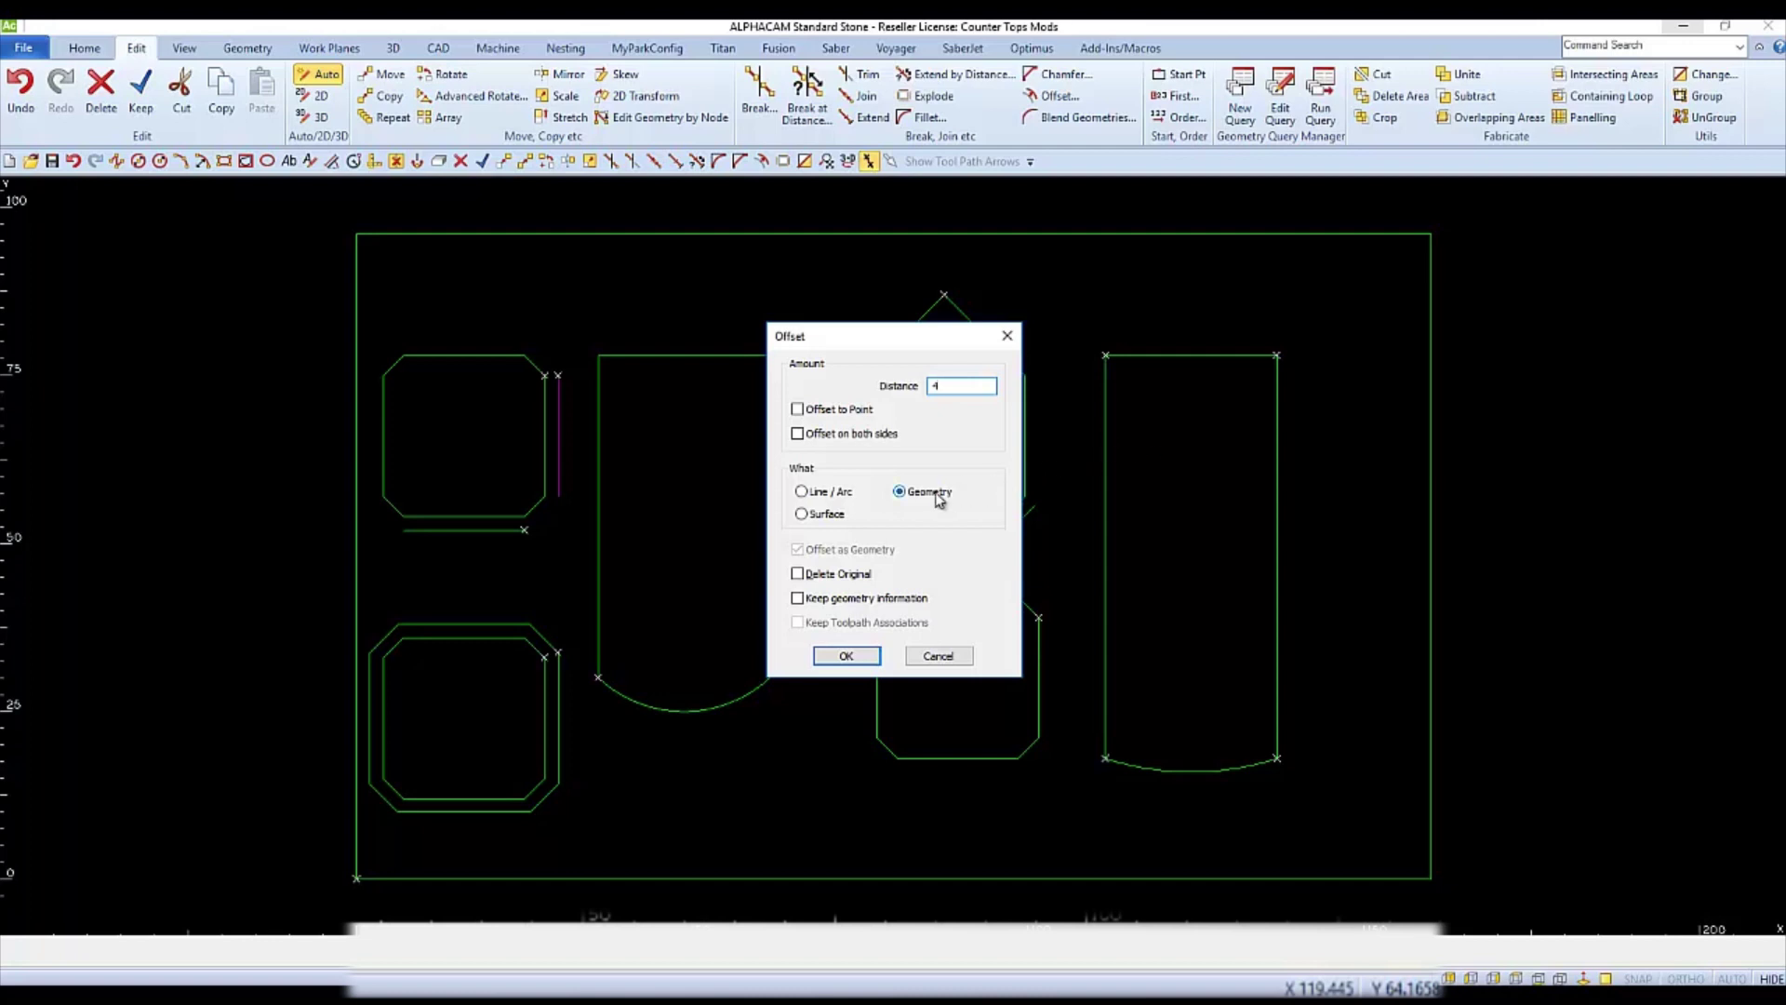
click(806, 494)
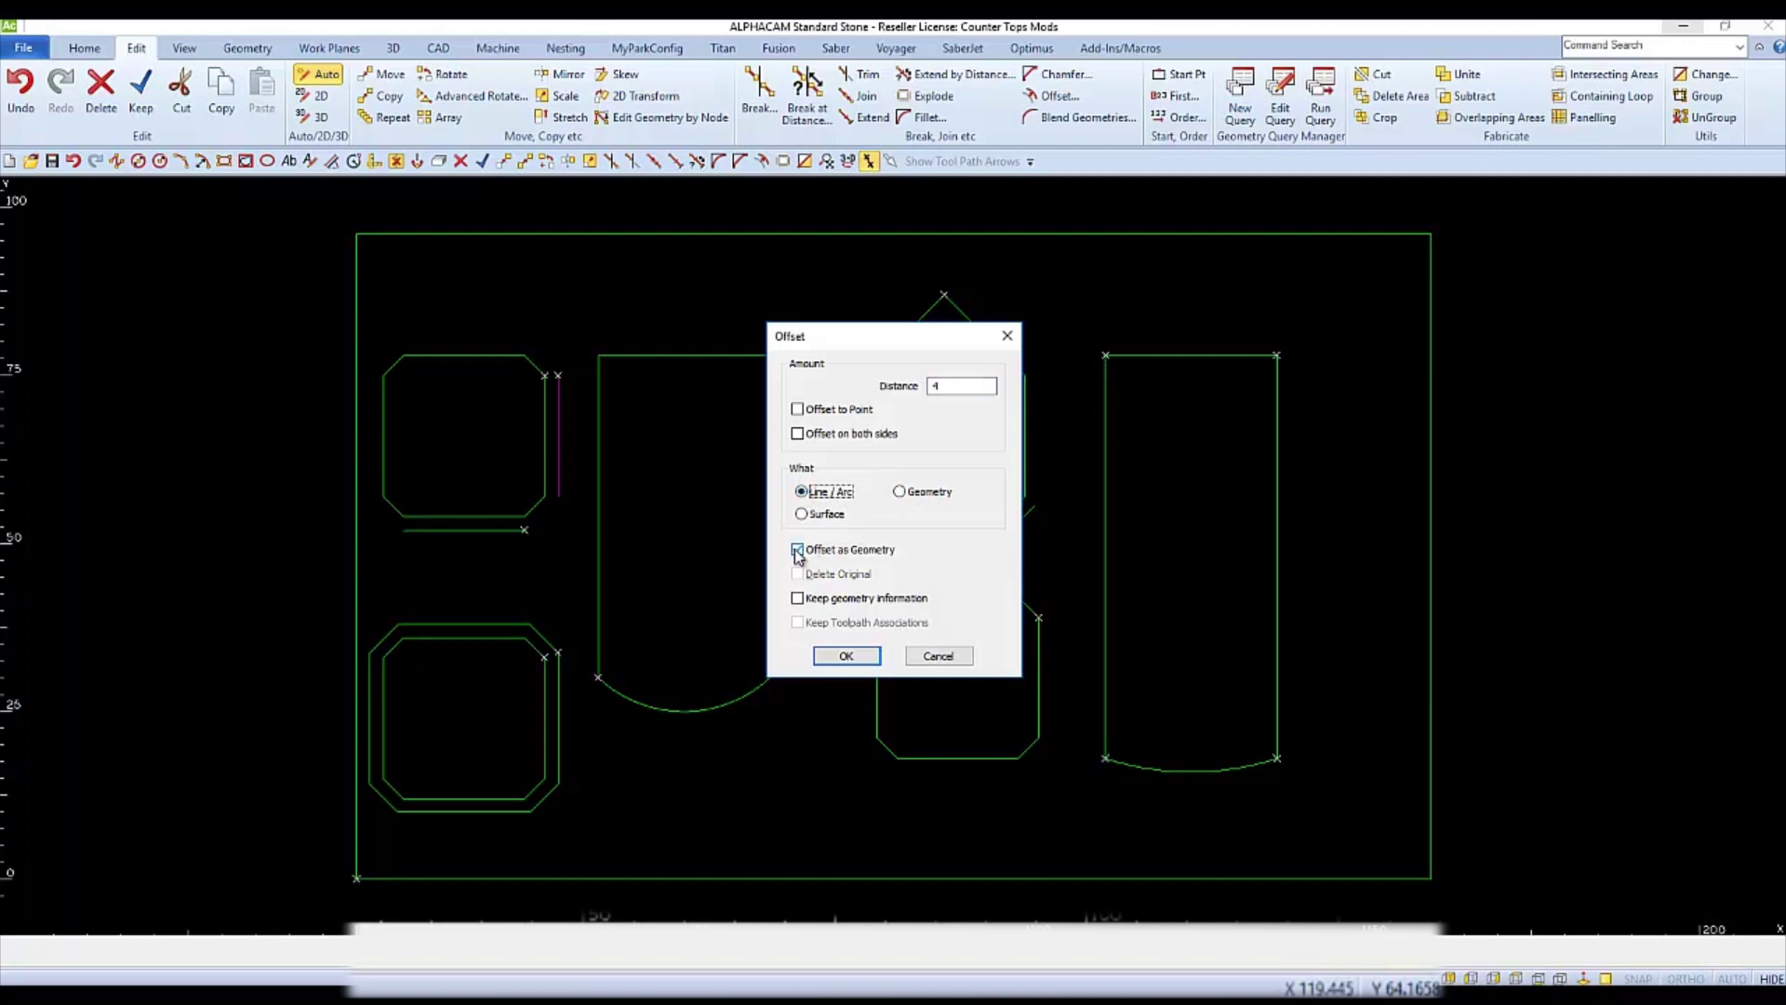
click(844, 655)
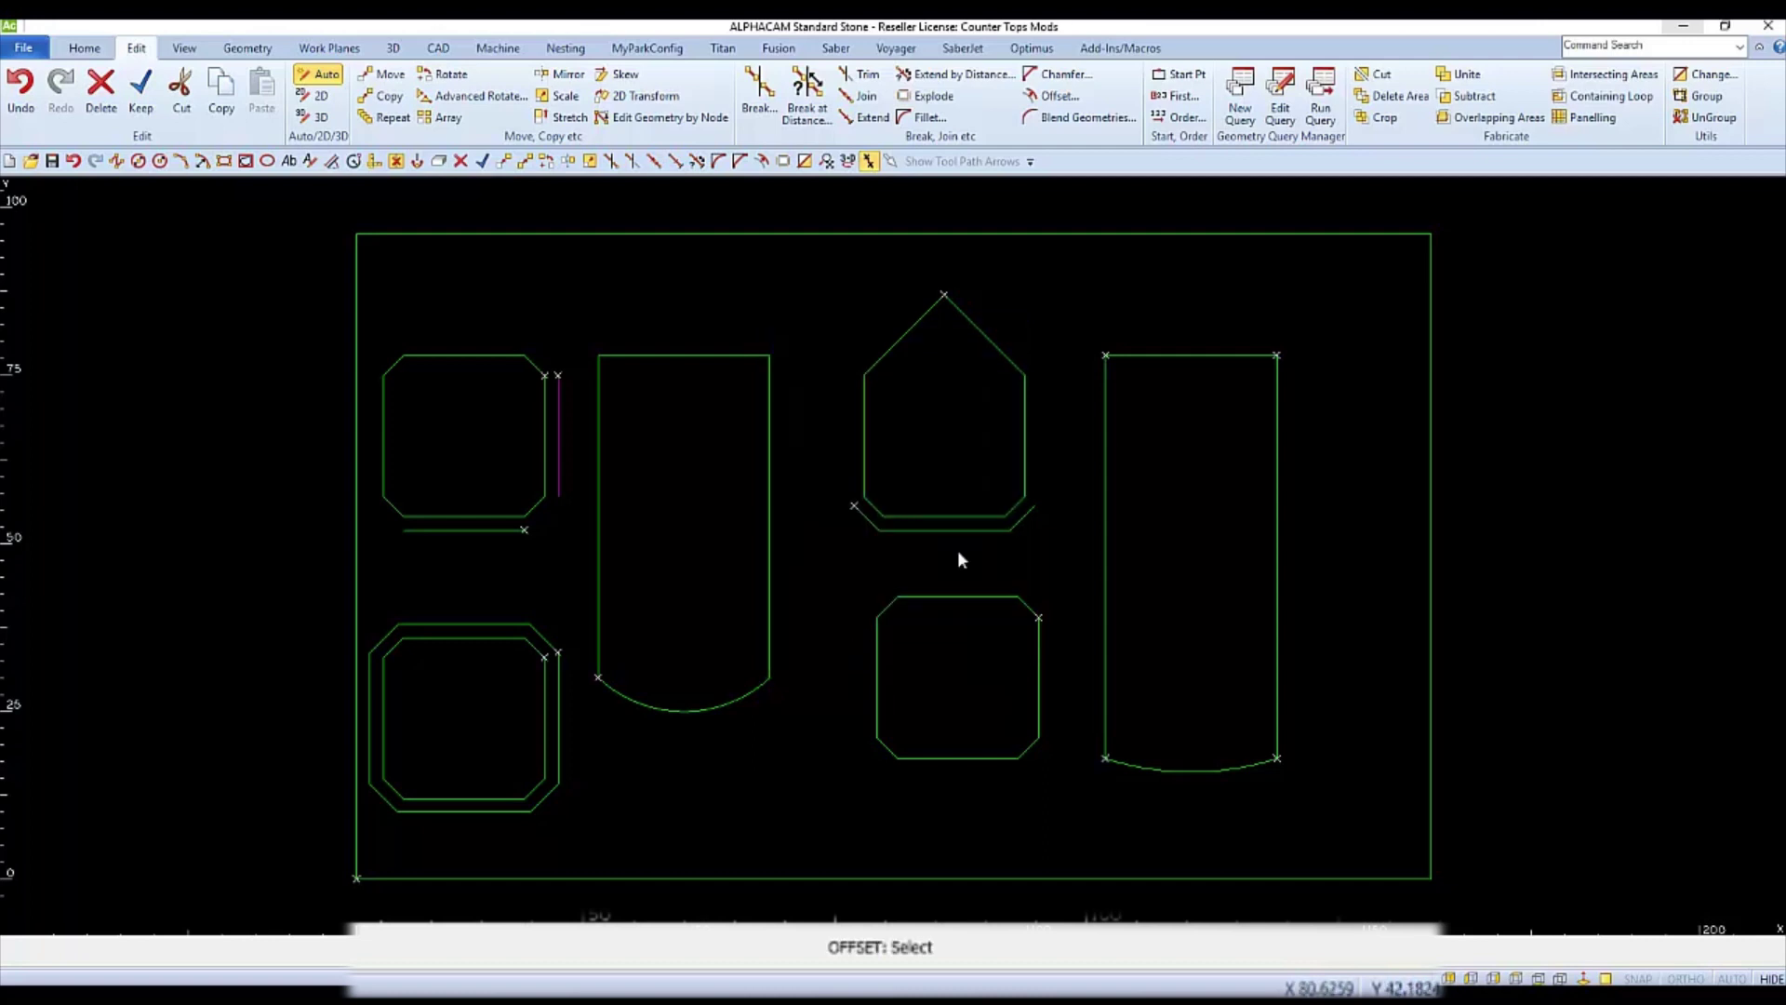
click(1161, 355)
click(1172, 307)
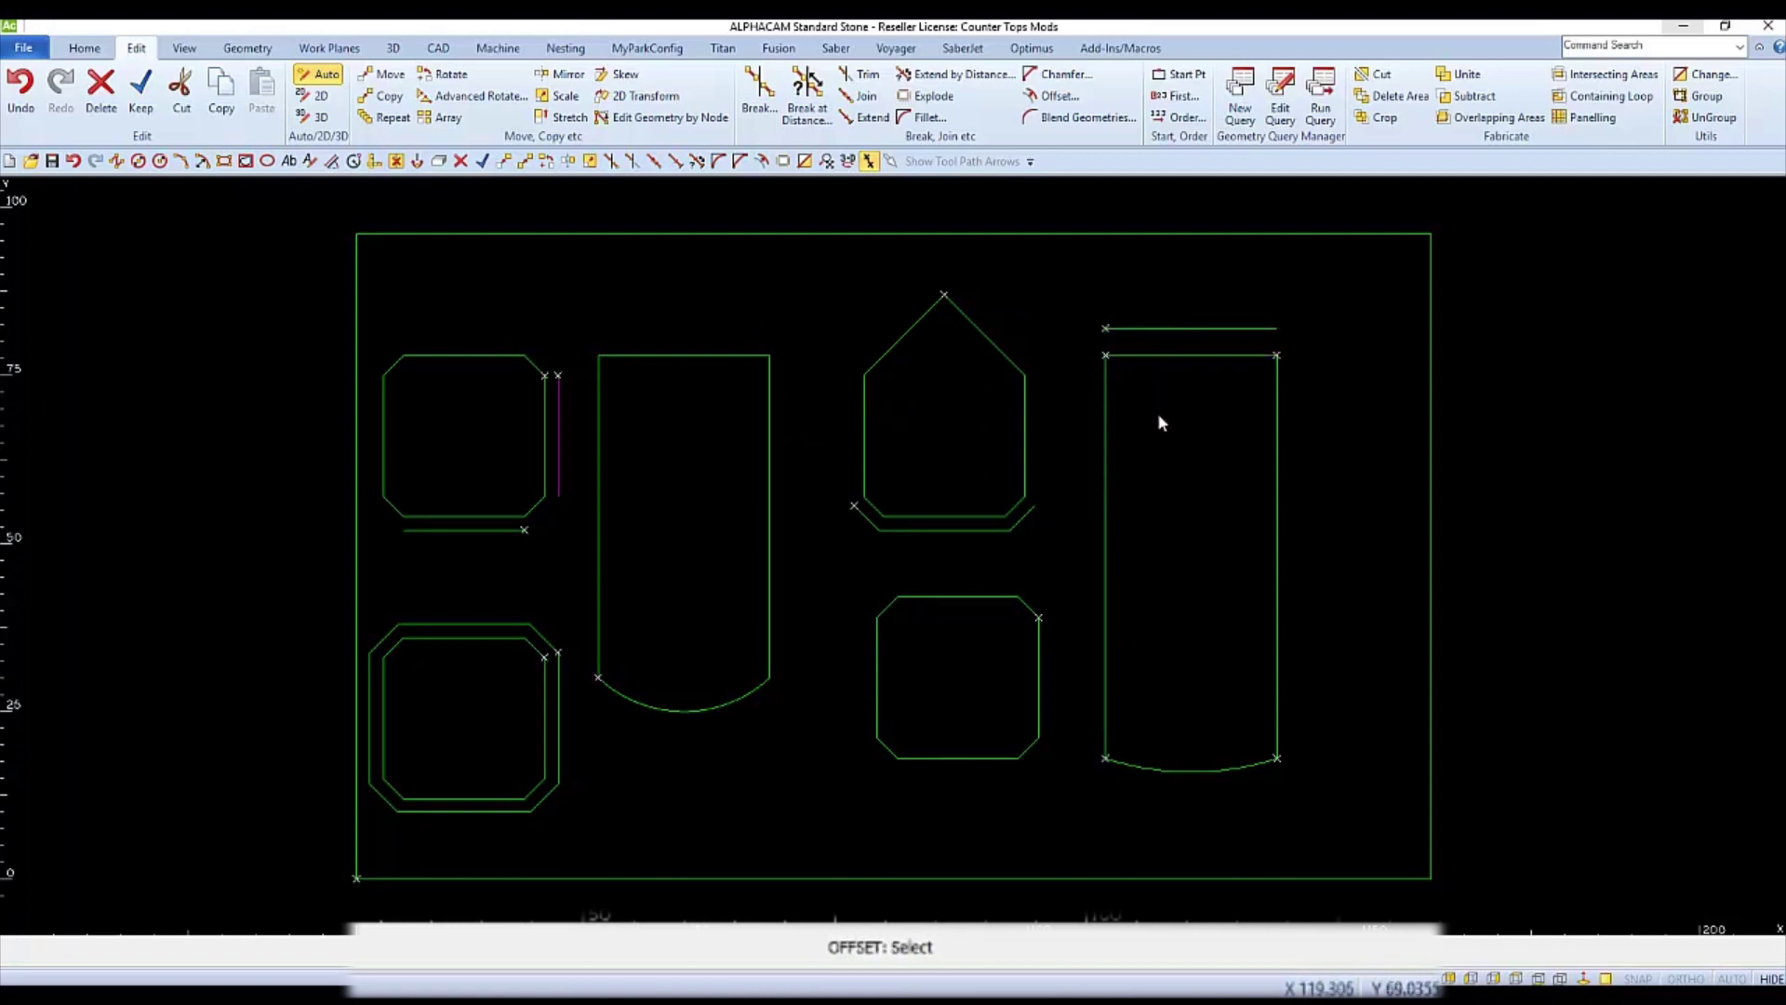
key(Escape)
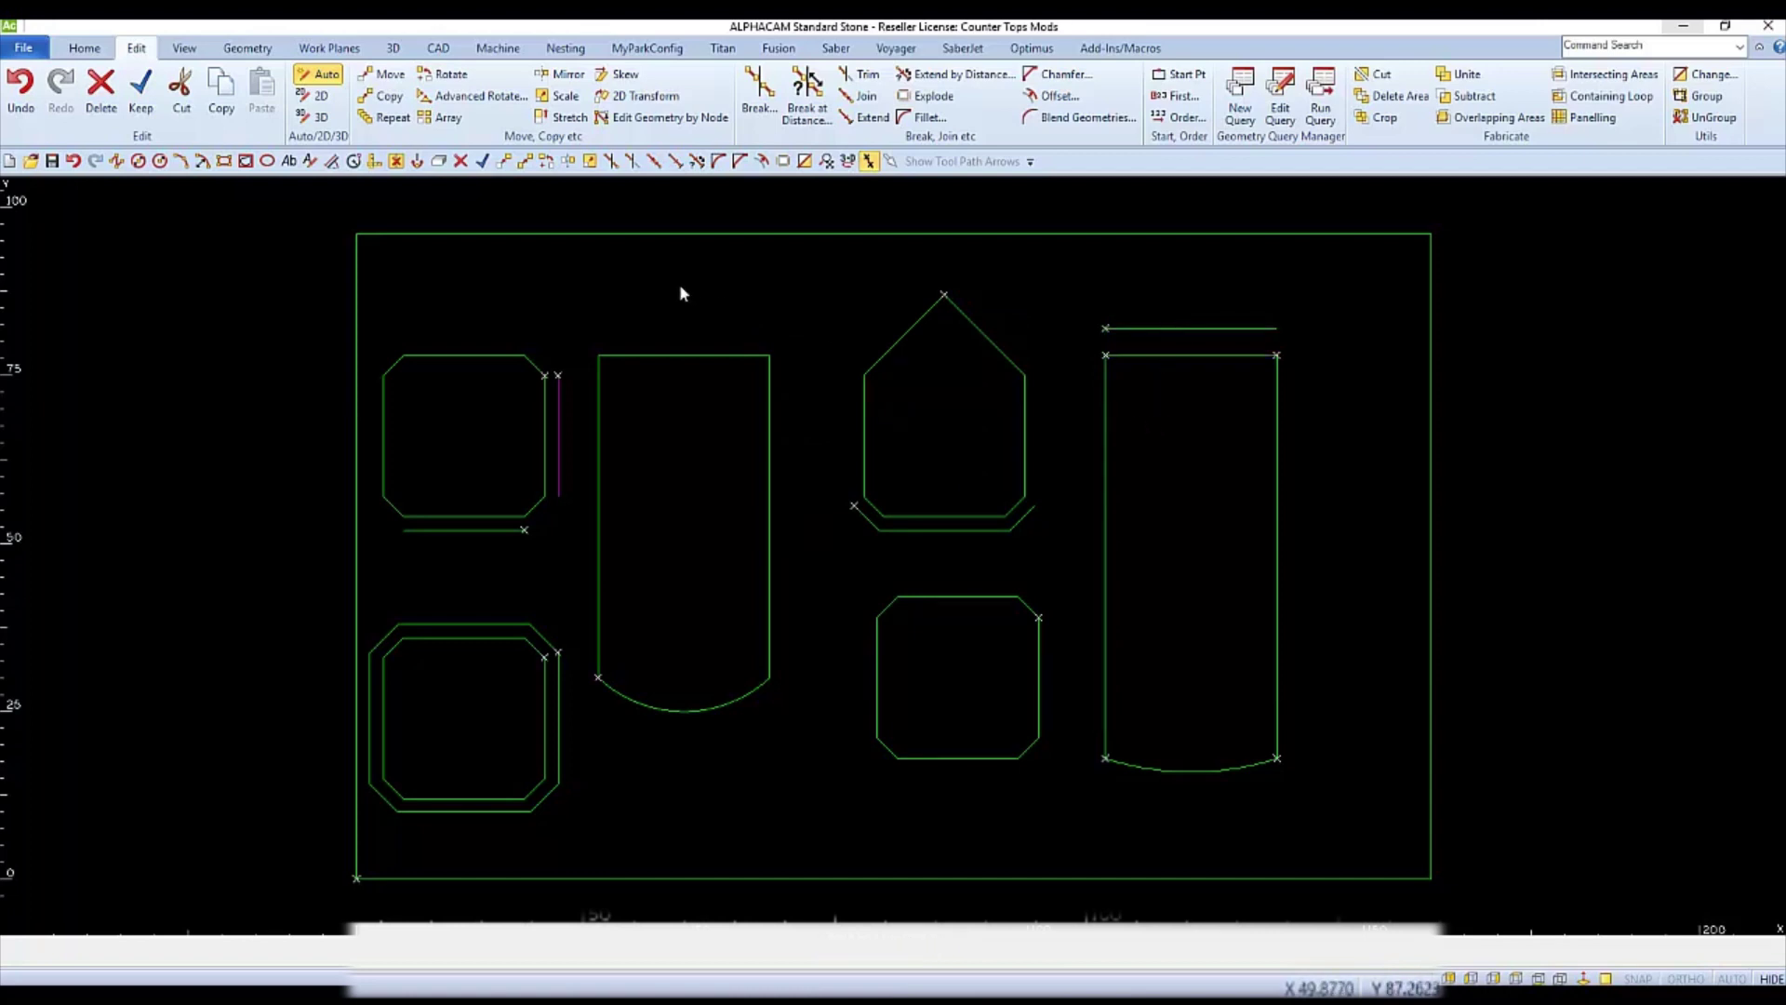
Delete the right shape's original top edge.
click(102, 98)
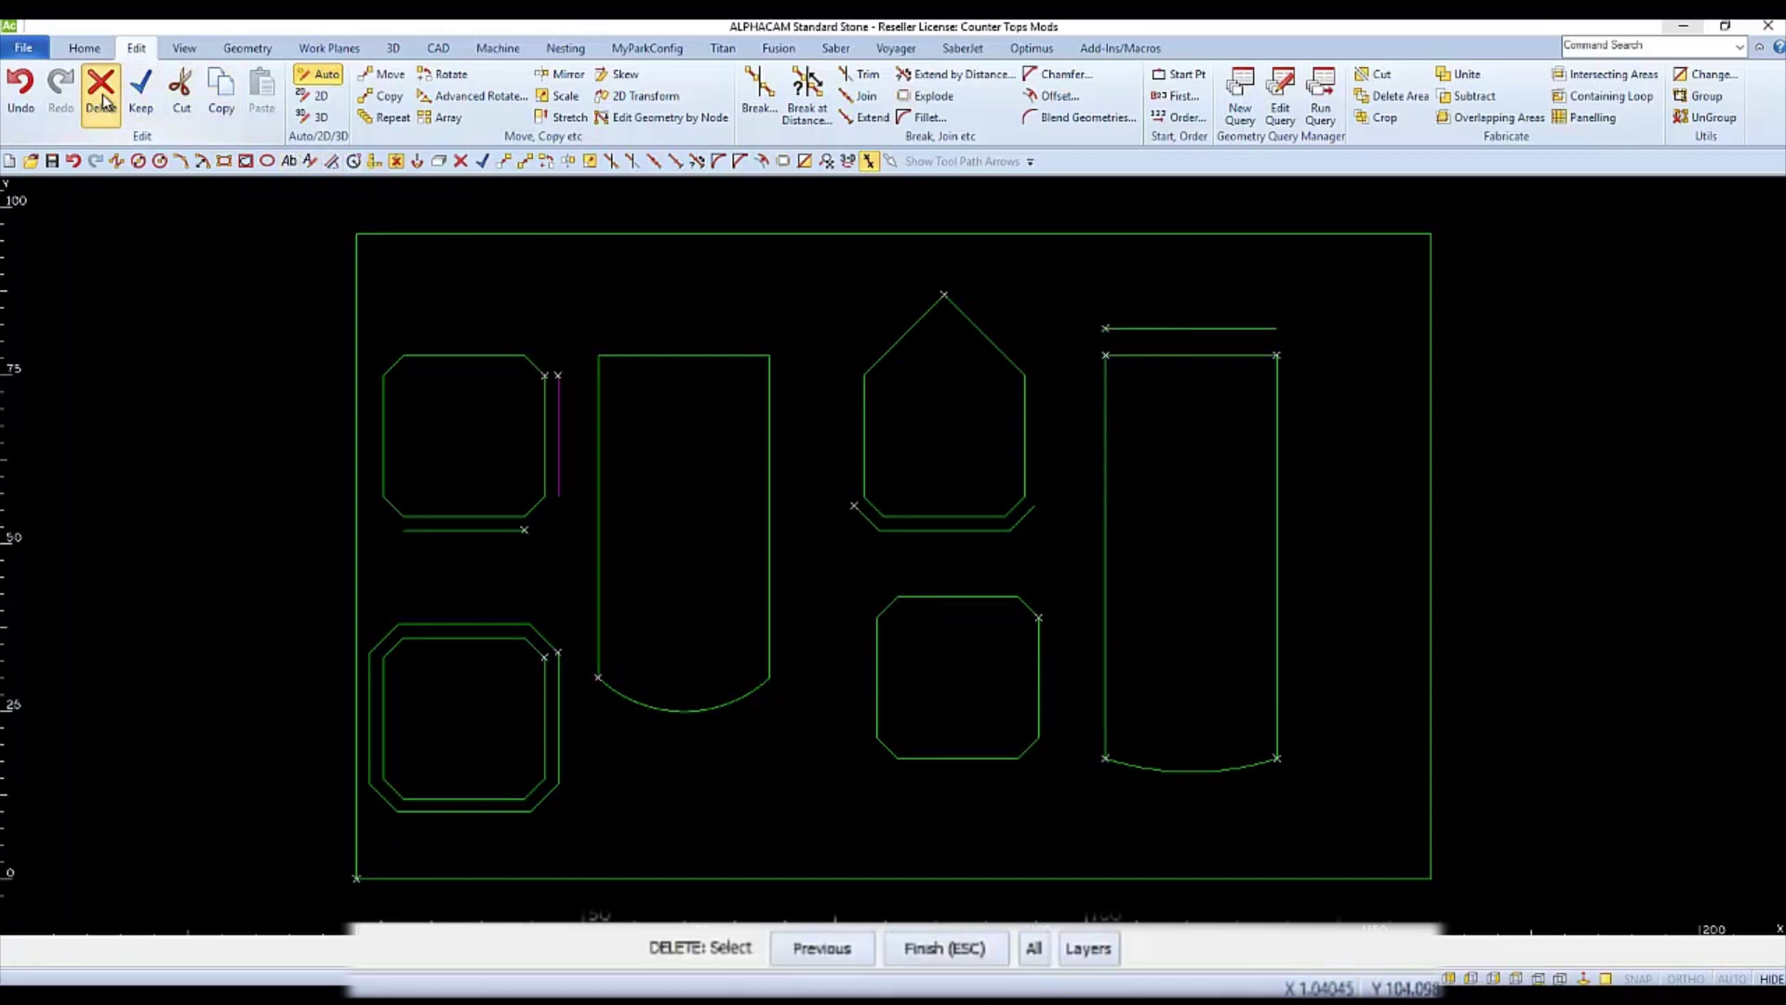
click(1153, 356)
key(Escape)
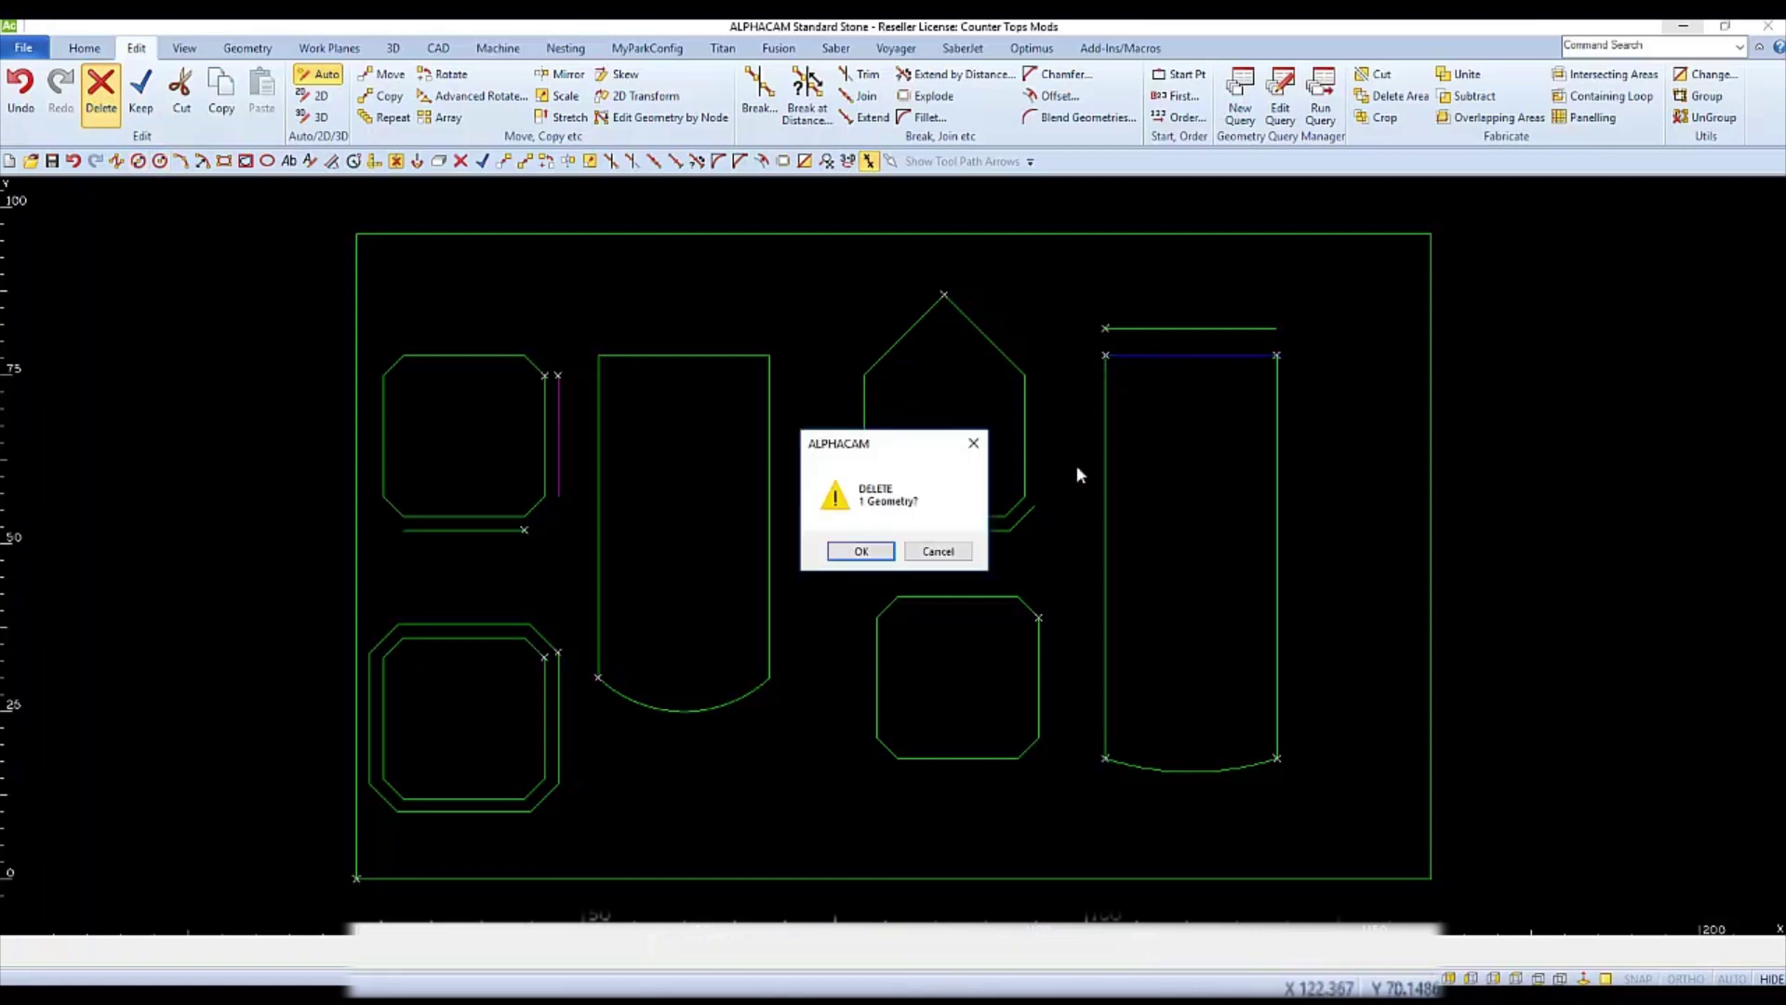
click(865, 552)
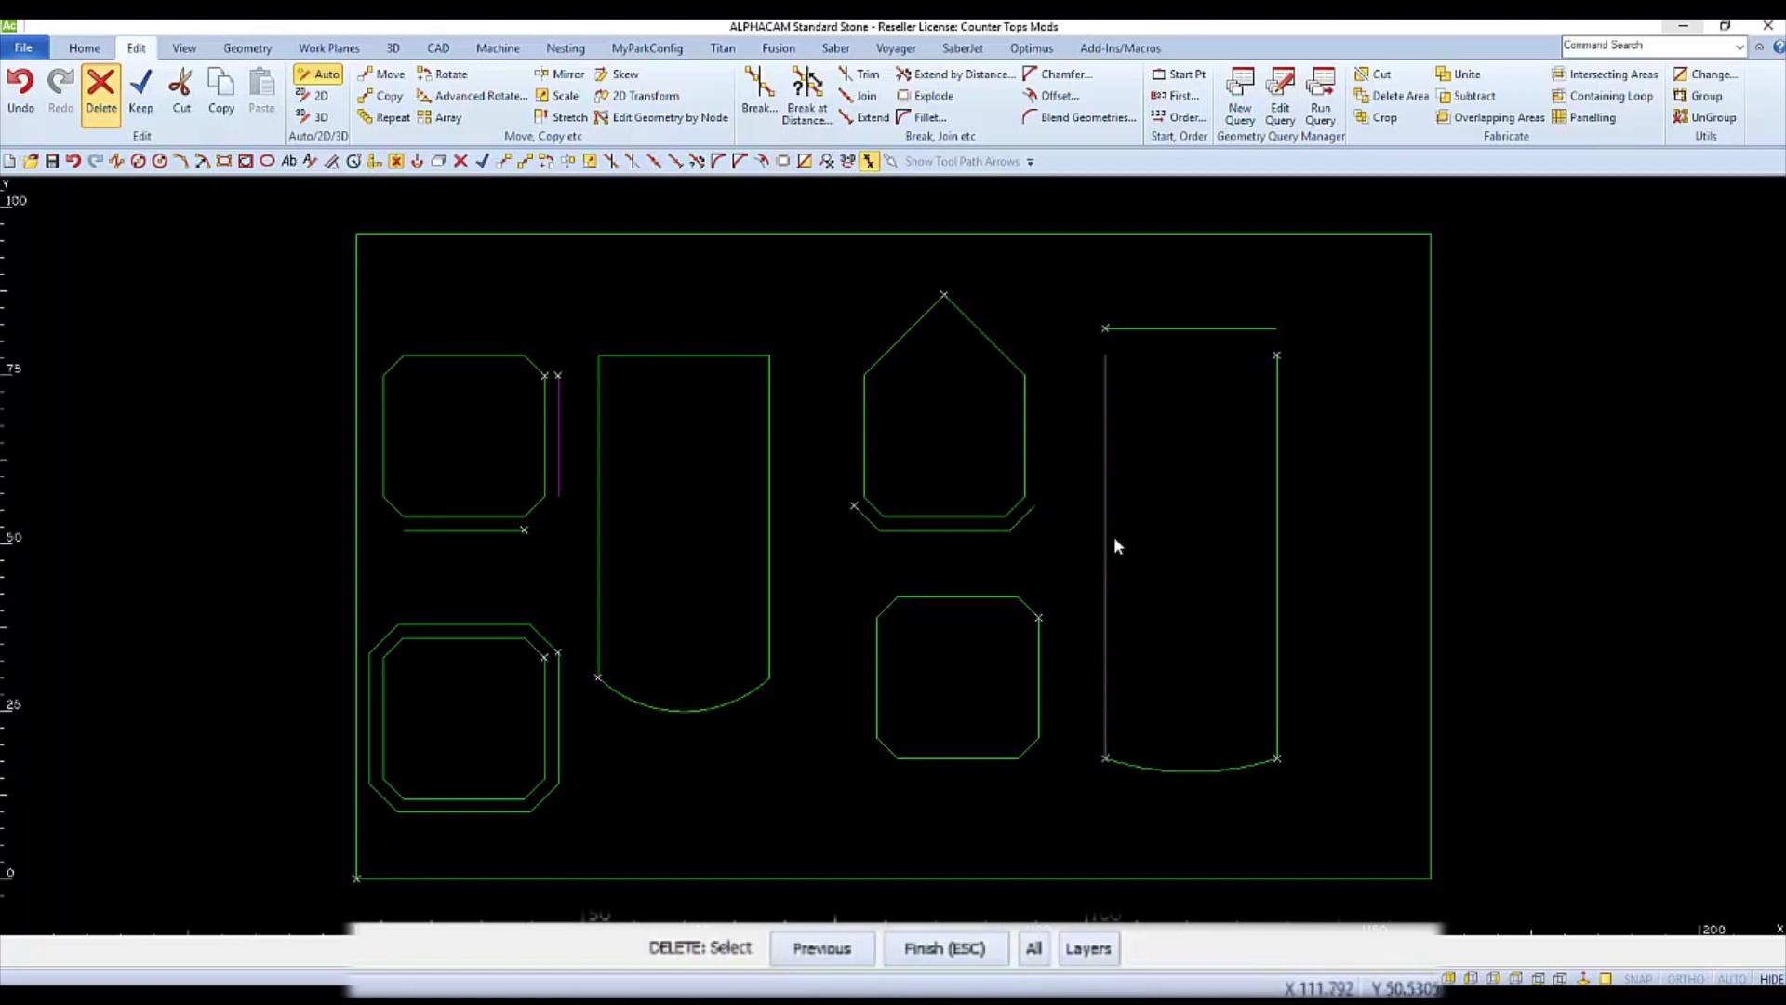
key(Escape)
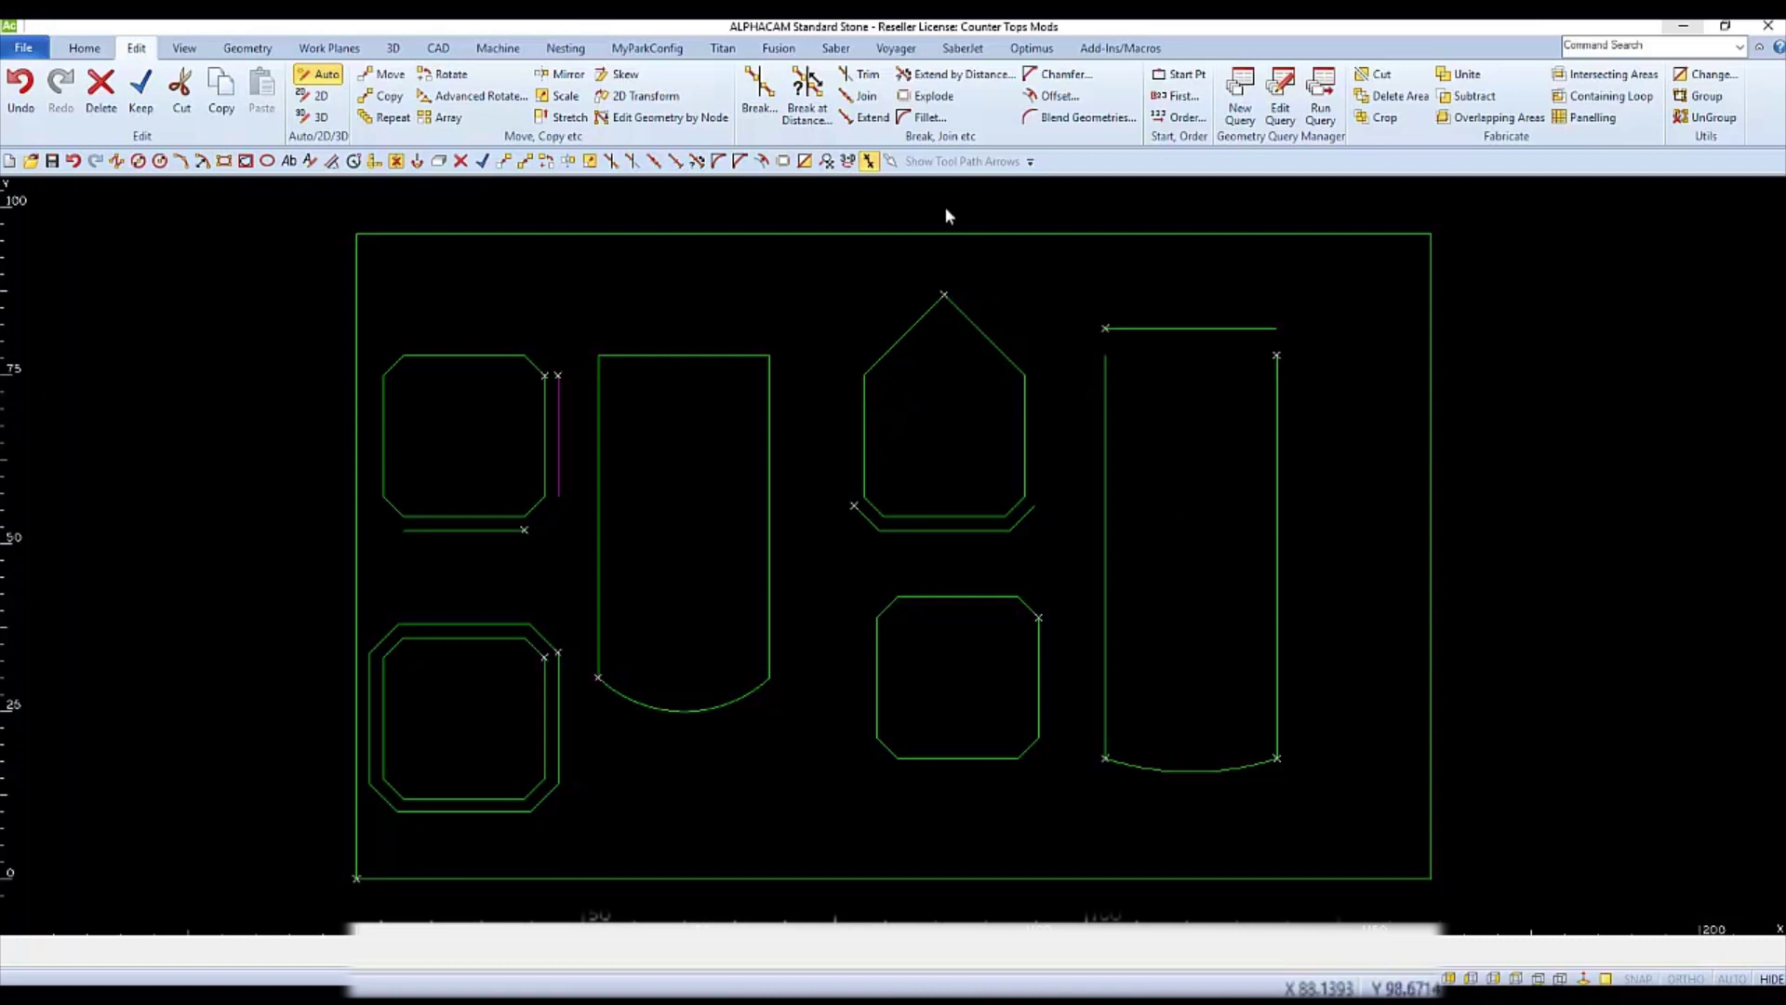
Extend both sides of the right shape up to the offset line as boundary.
click(873, 119)
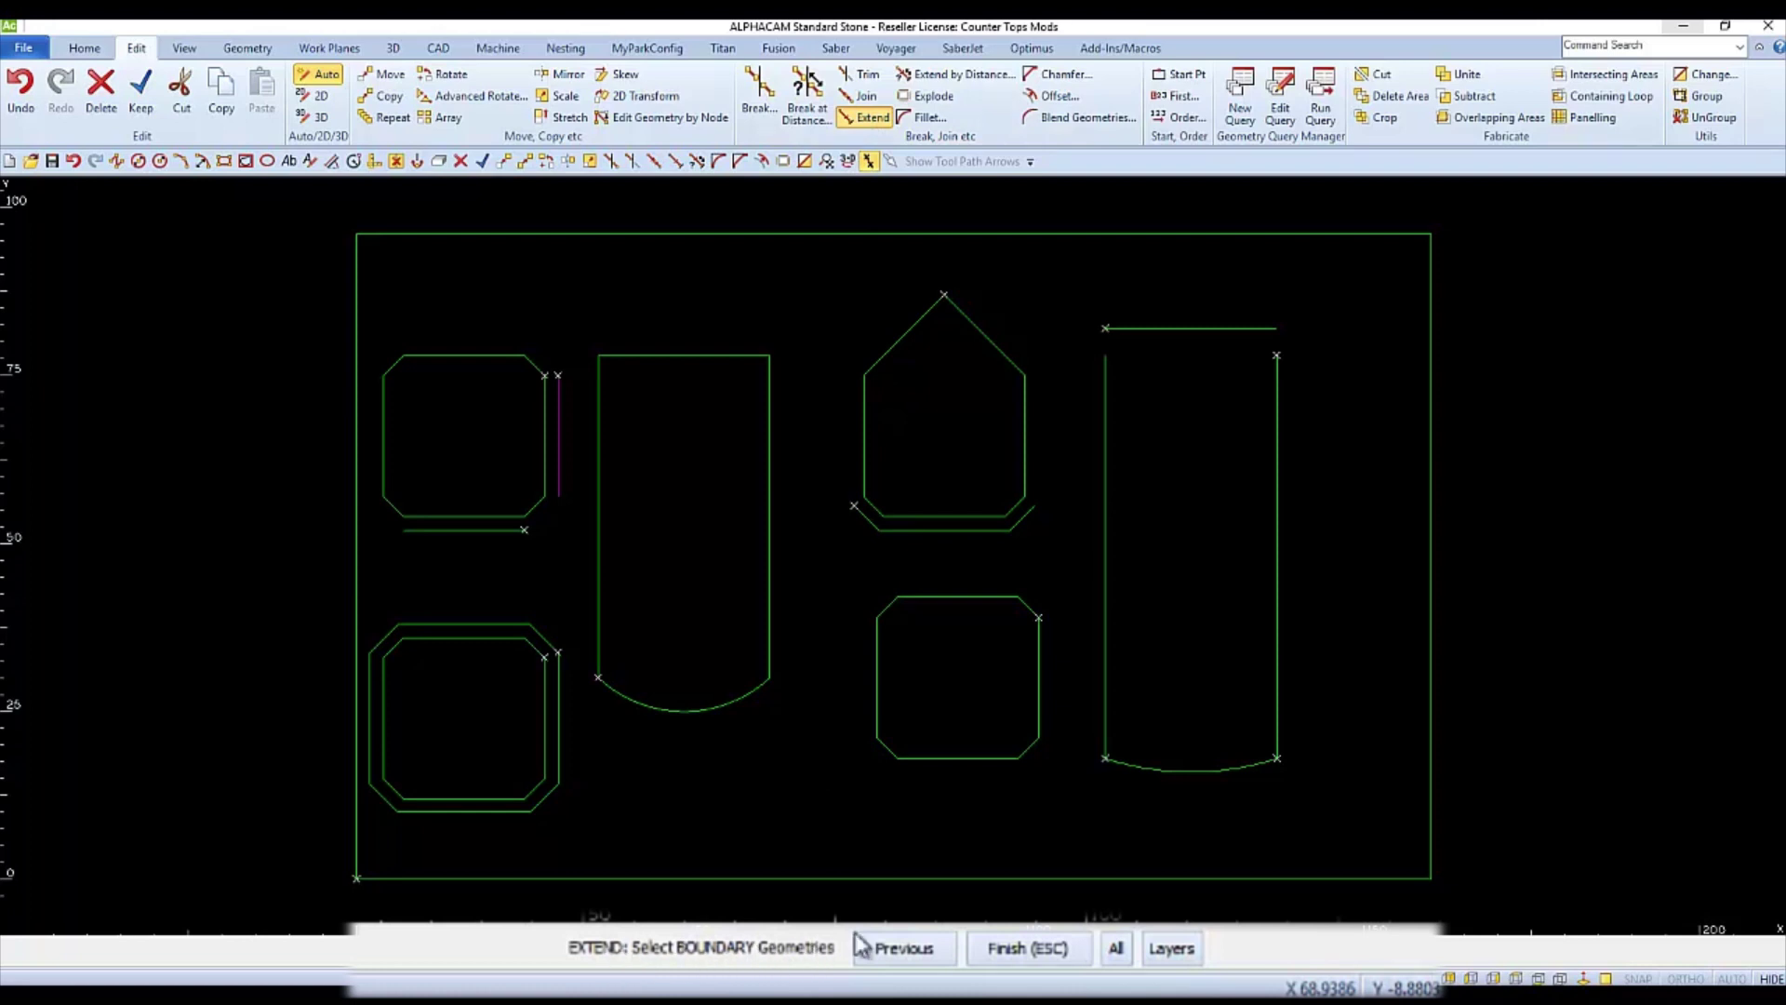
click(1178, 328)
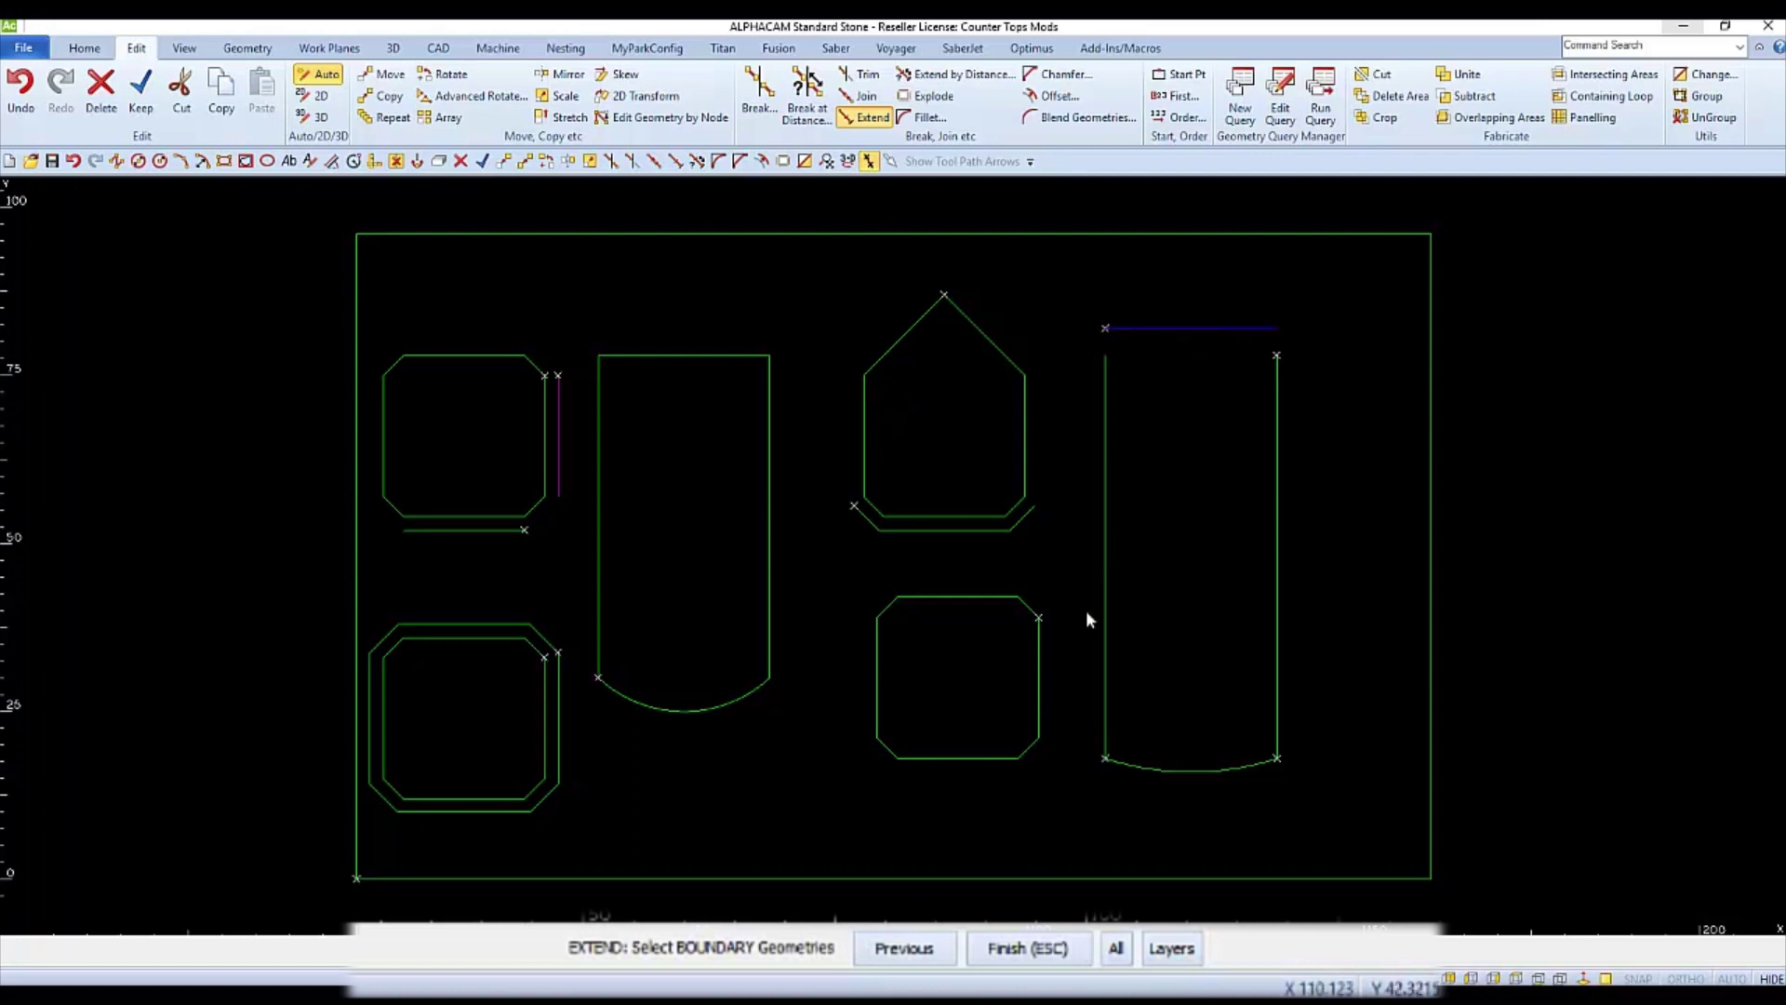
click(1025, 947)
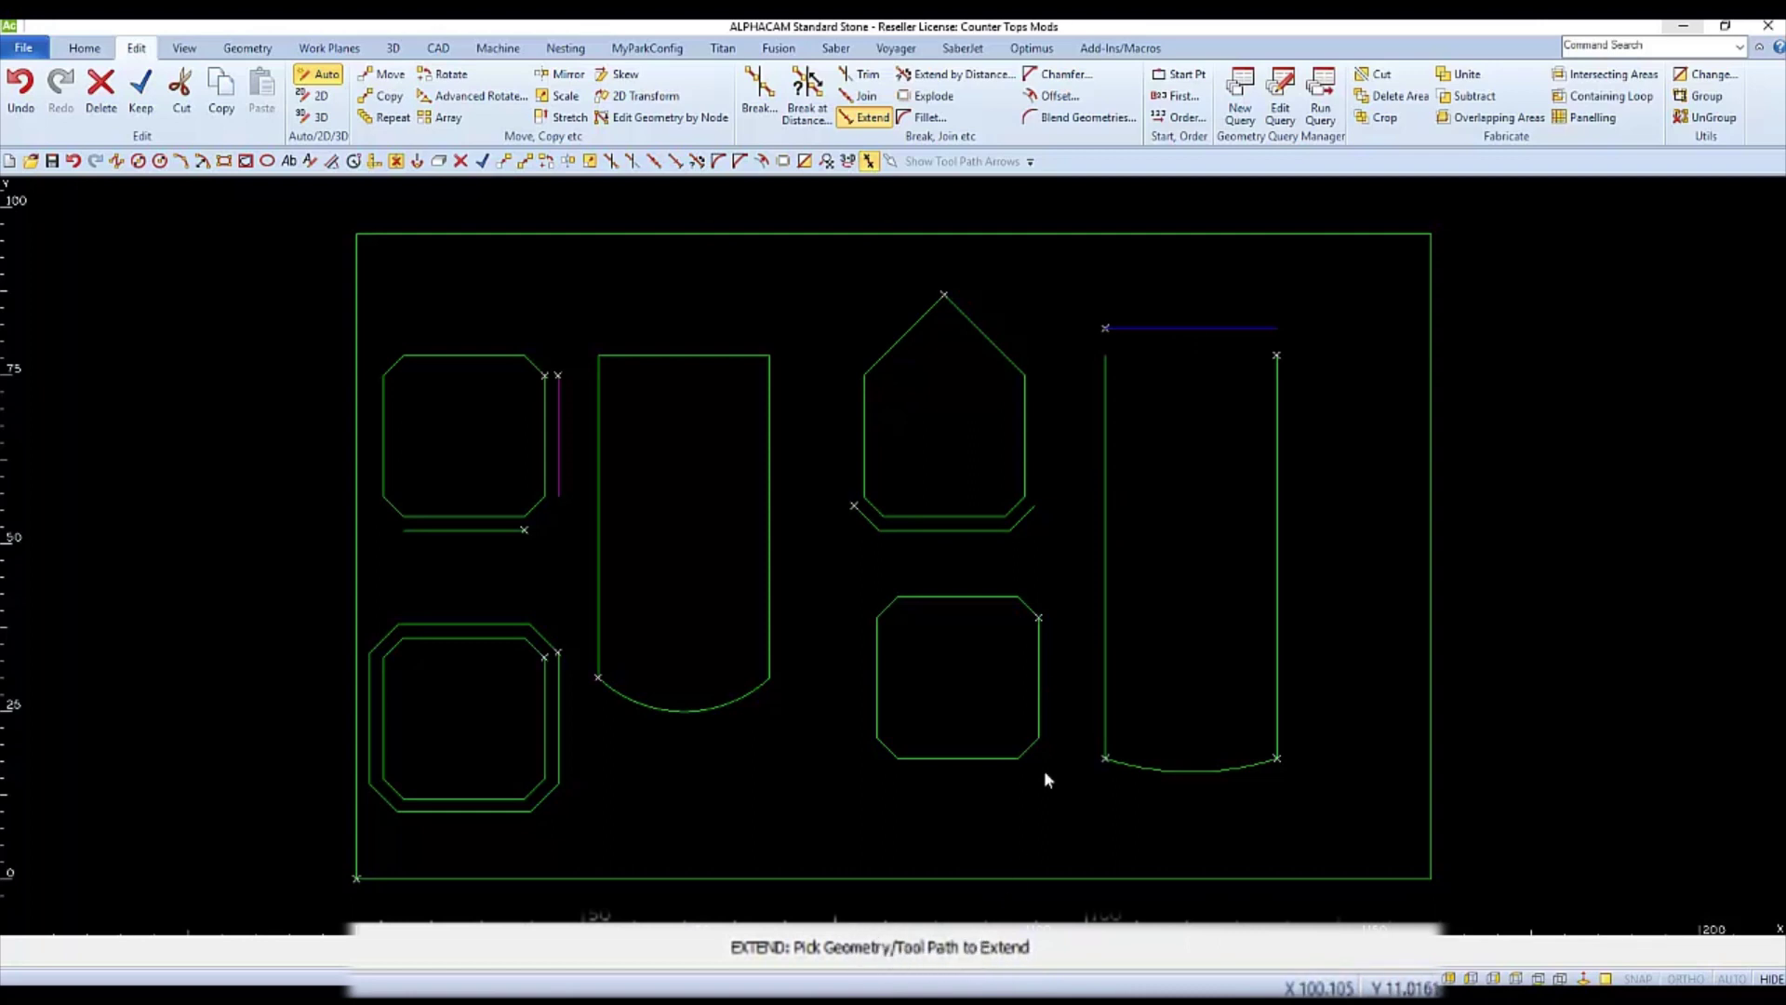
click(1108, 394)
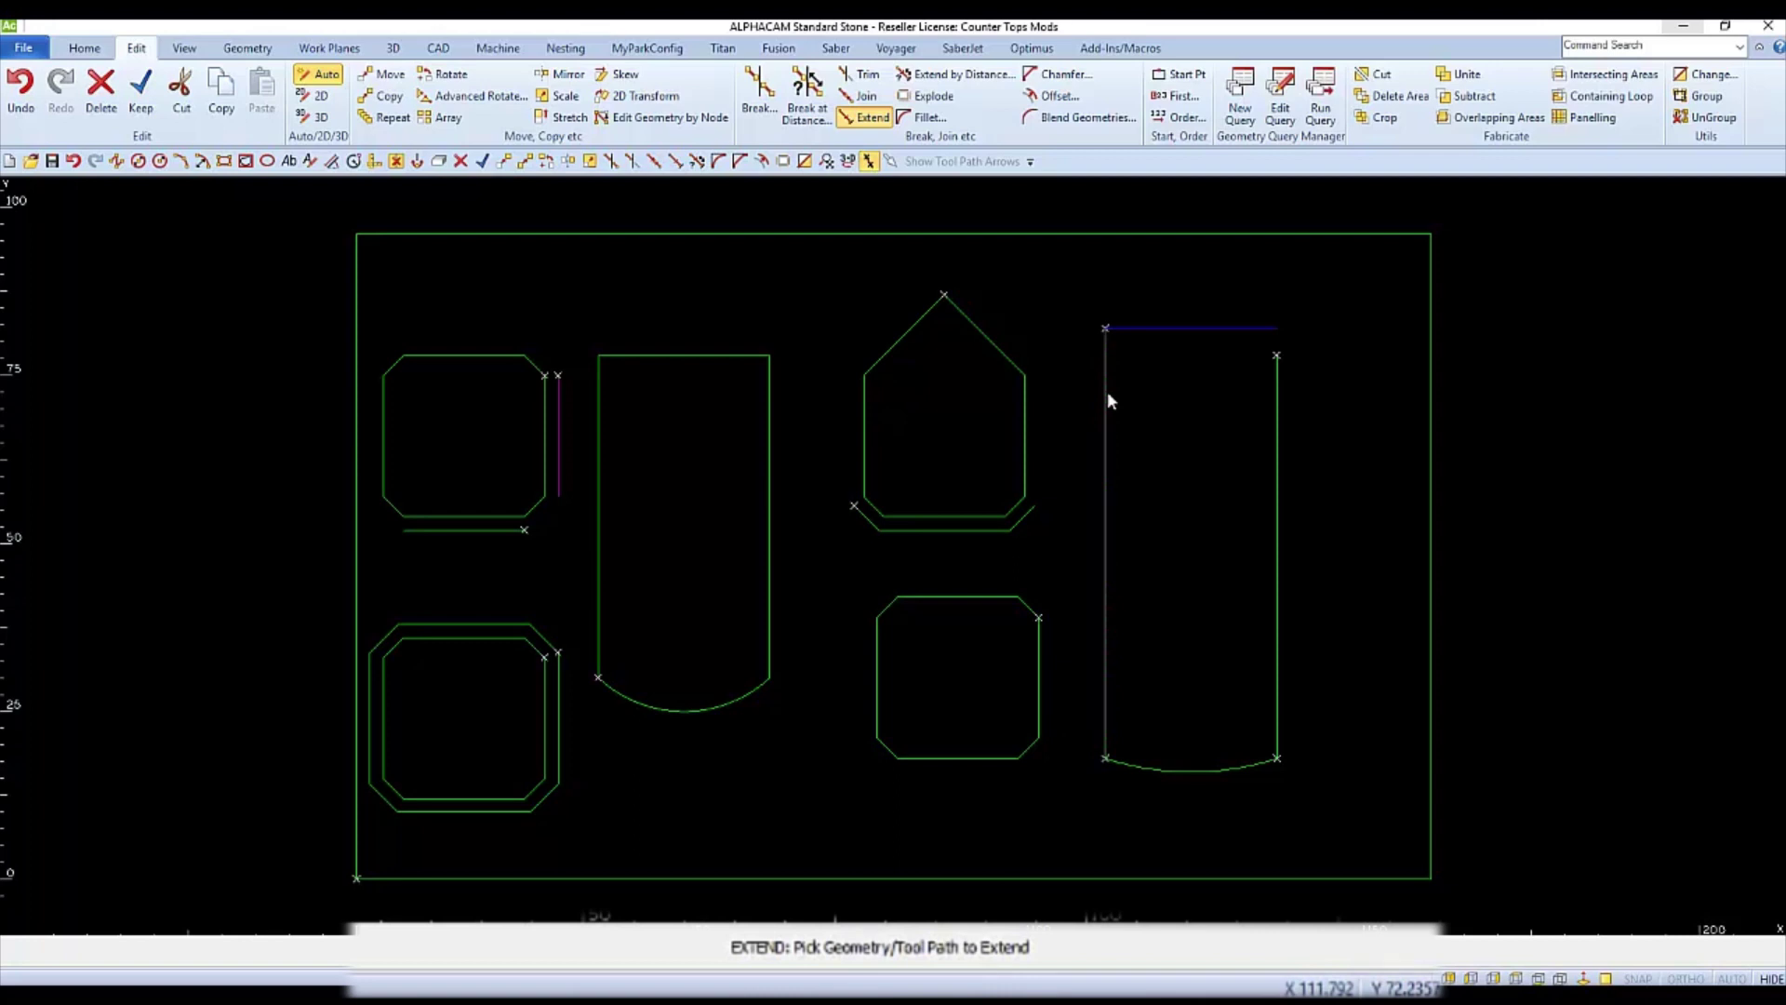
click(1279, 418)
key(Escape)
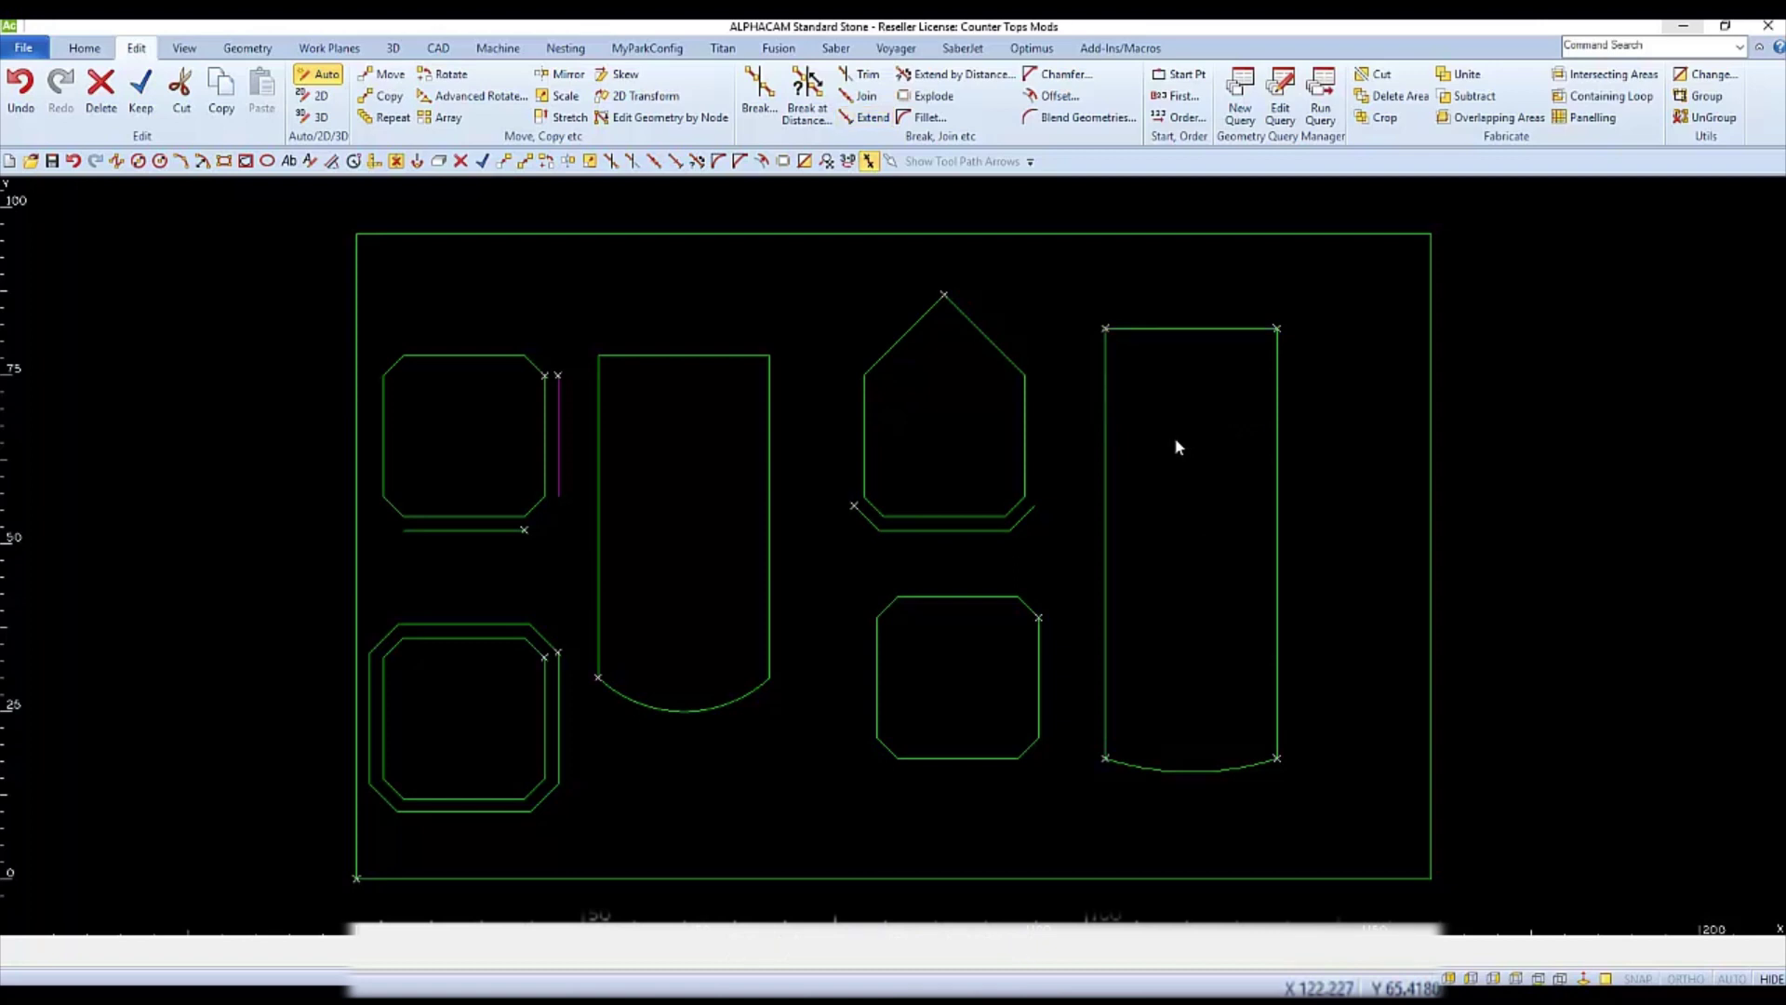
Explode the U-shaped second piece into separate lines.
click(933, 96)
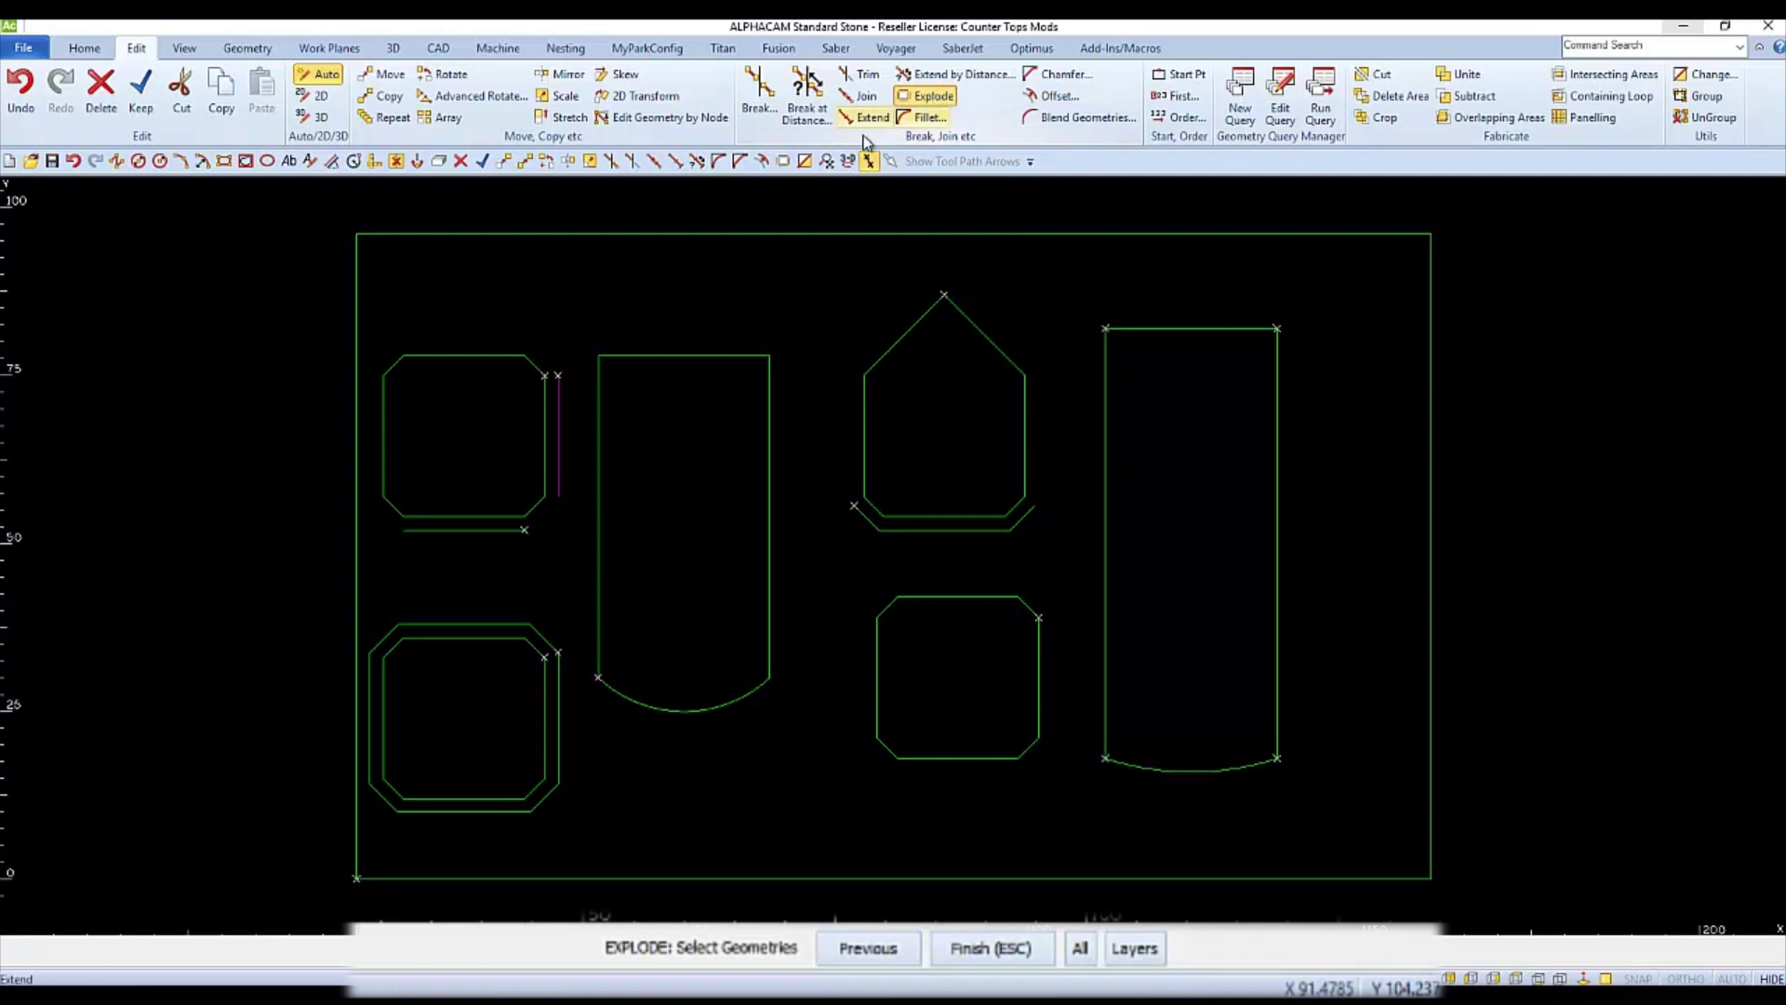
click(701, 354)
right_click(706, 433)
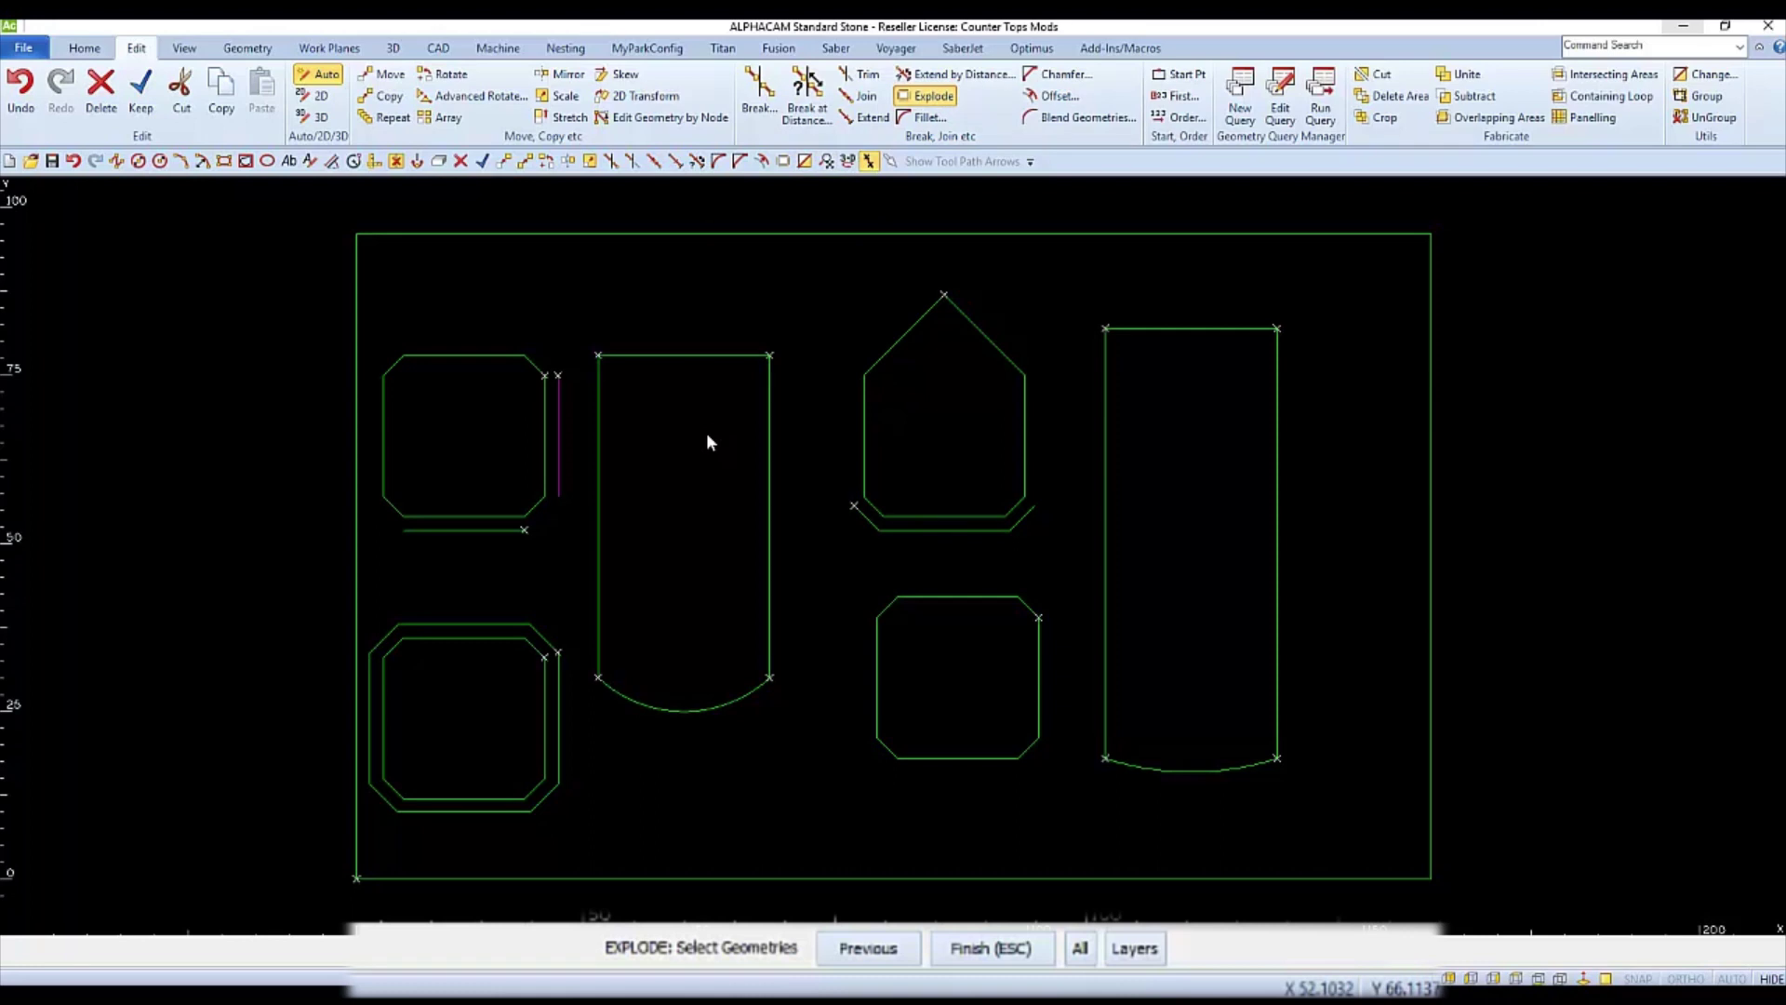
key(Escape)
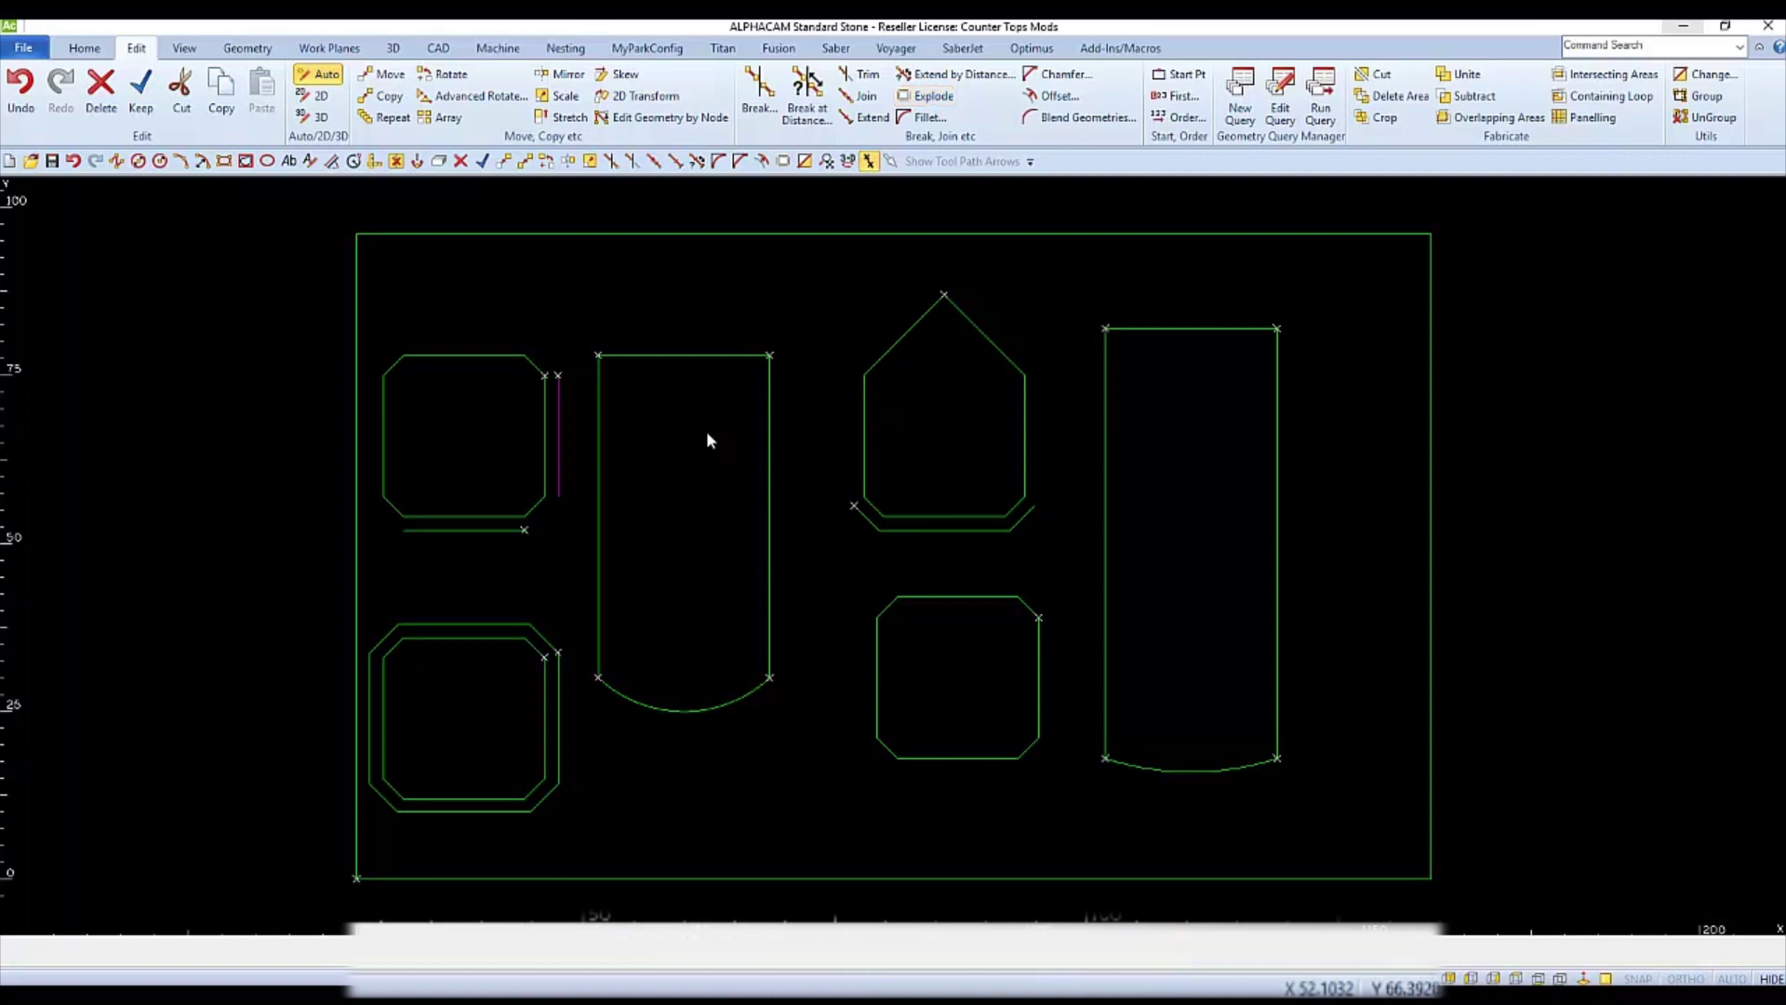
Delete the U-shaped piece's top edge, leaving it open.
click(101, 89)
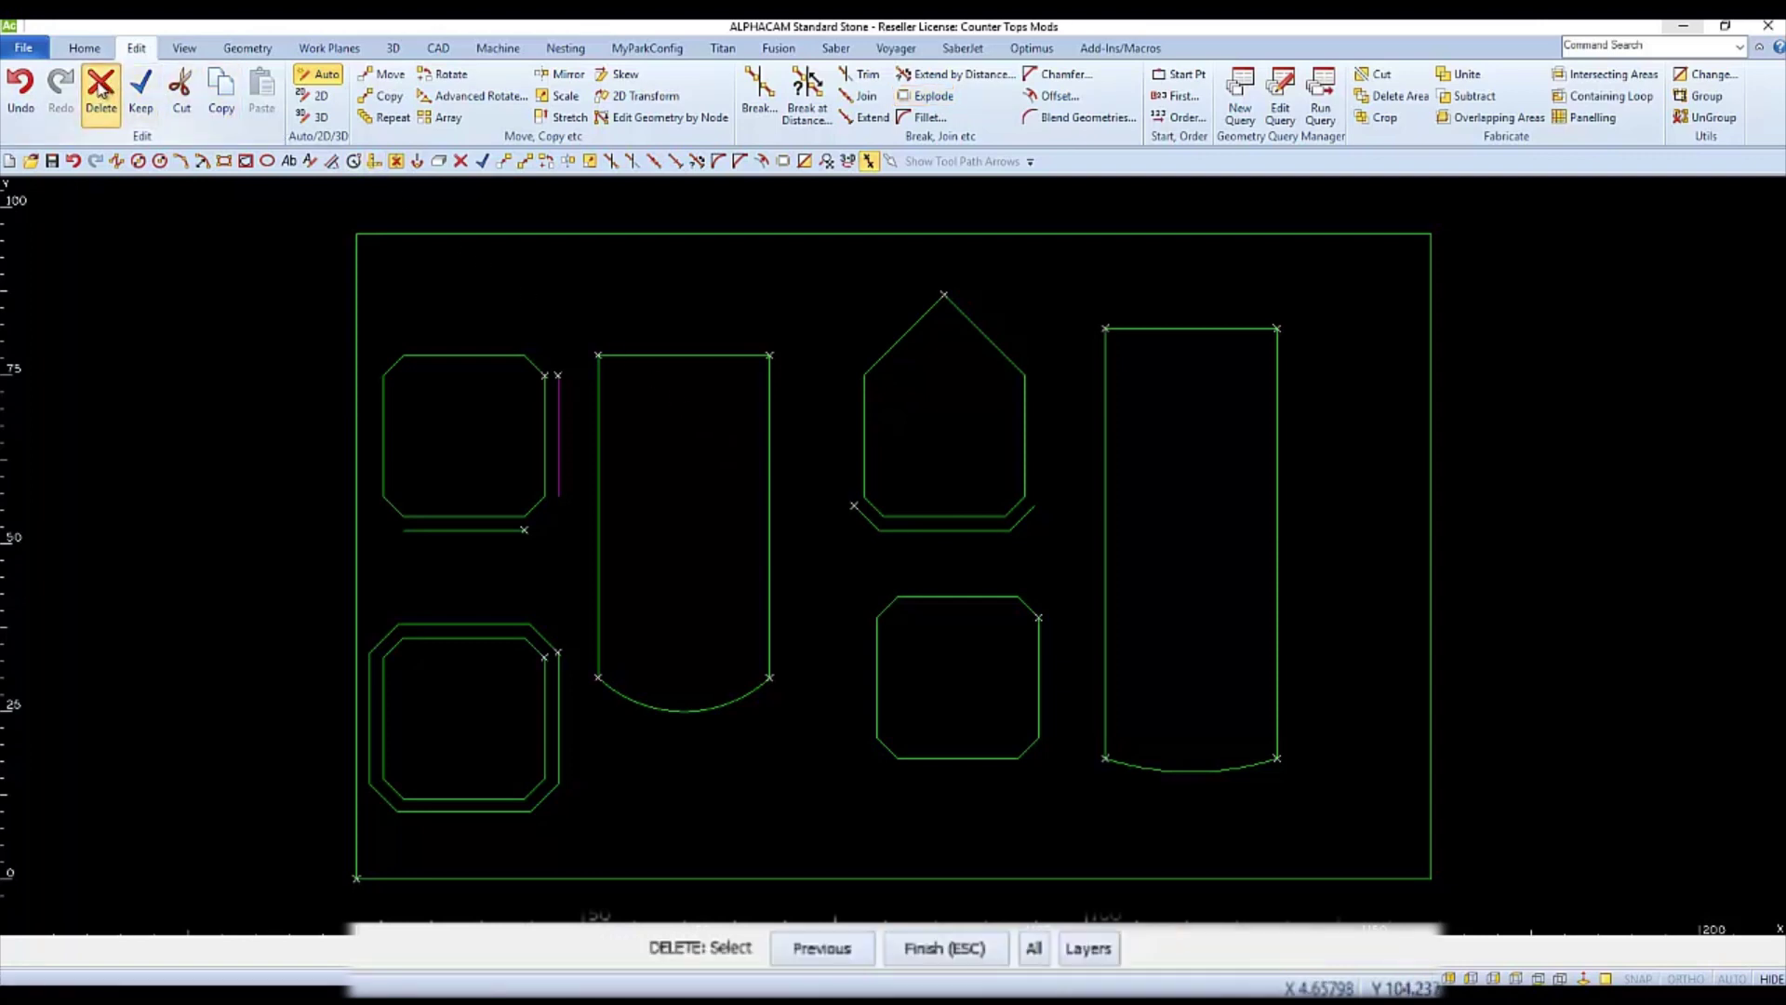
click(698, 358)
key(Escape)
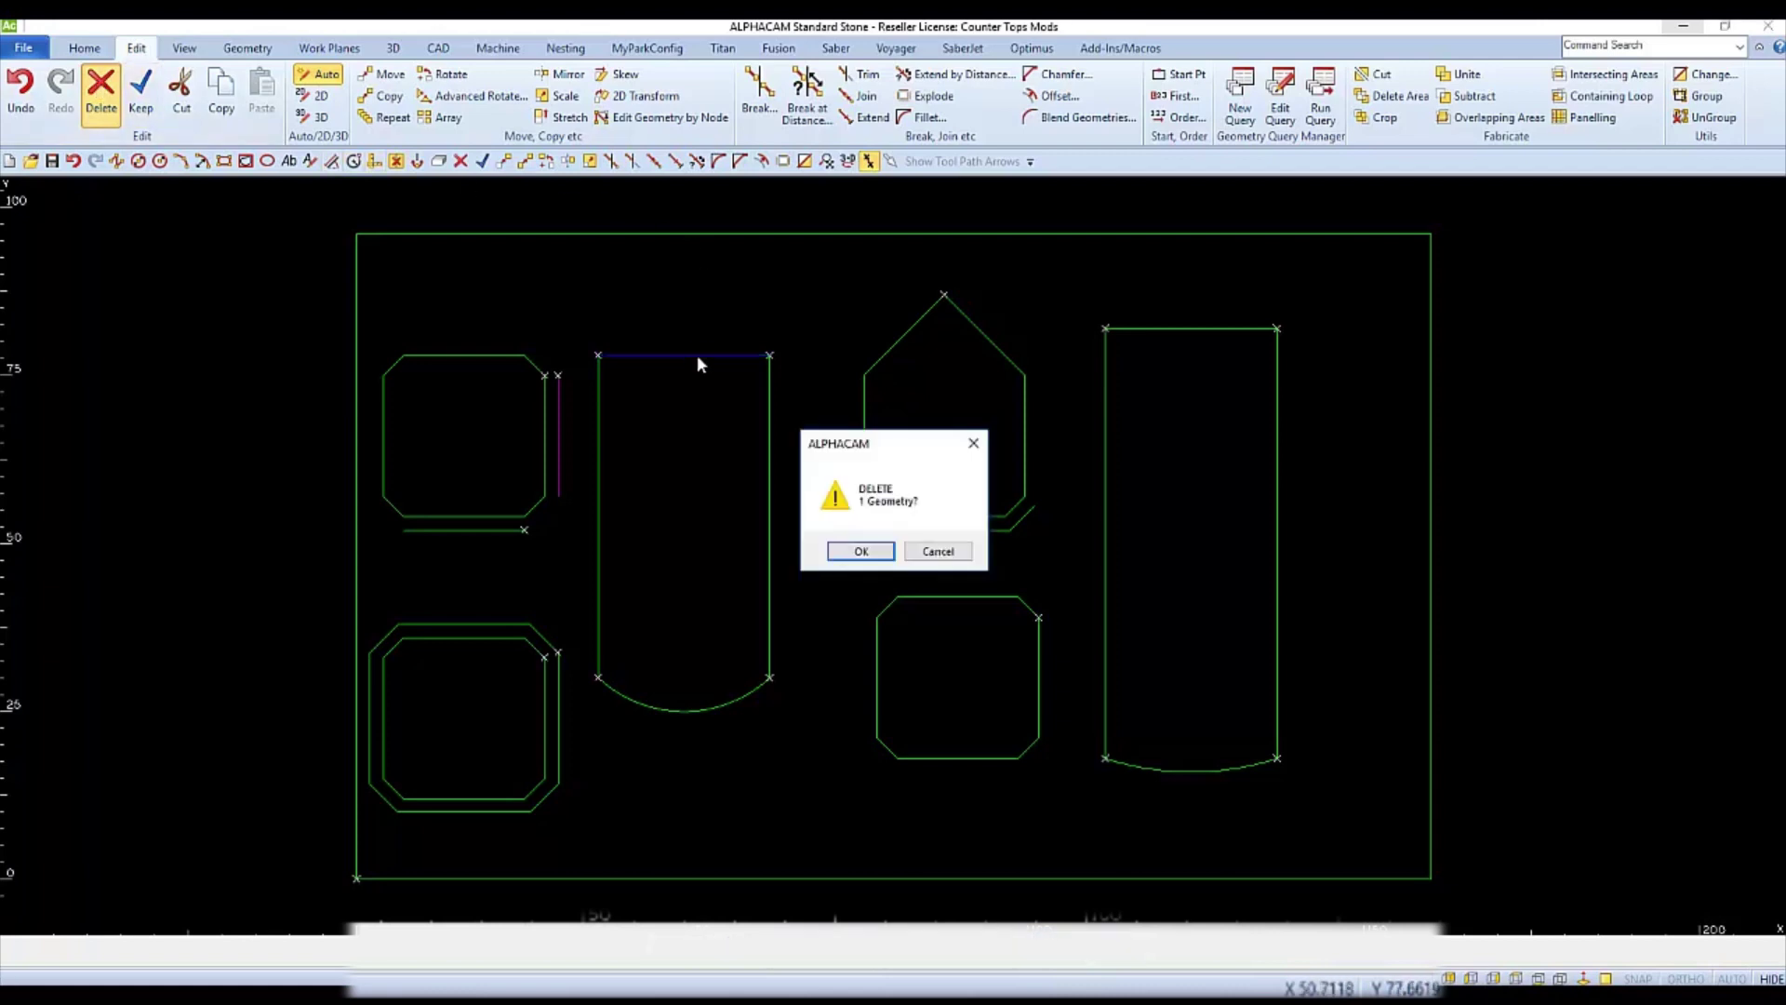
click(859, 551)
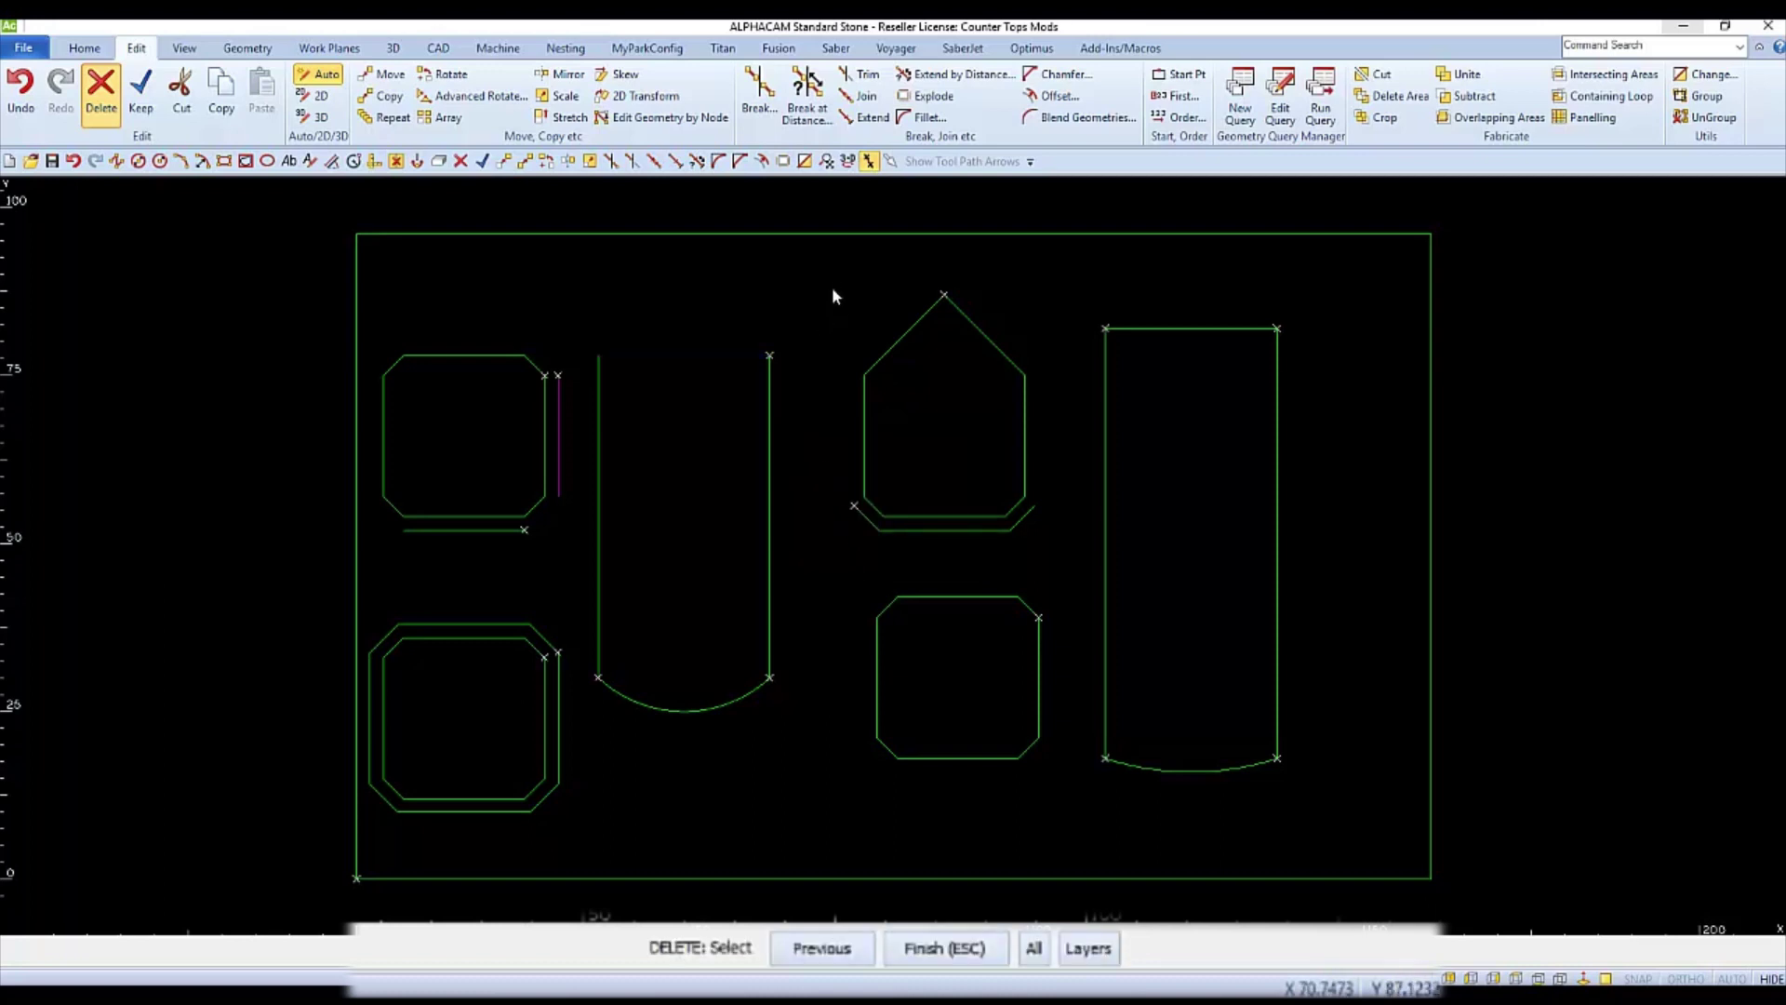
key(Escape)
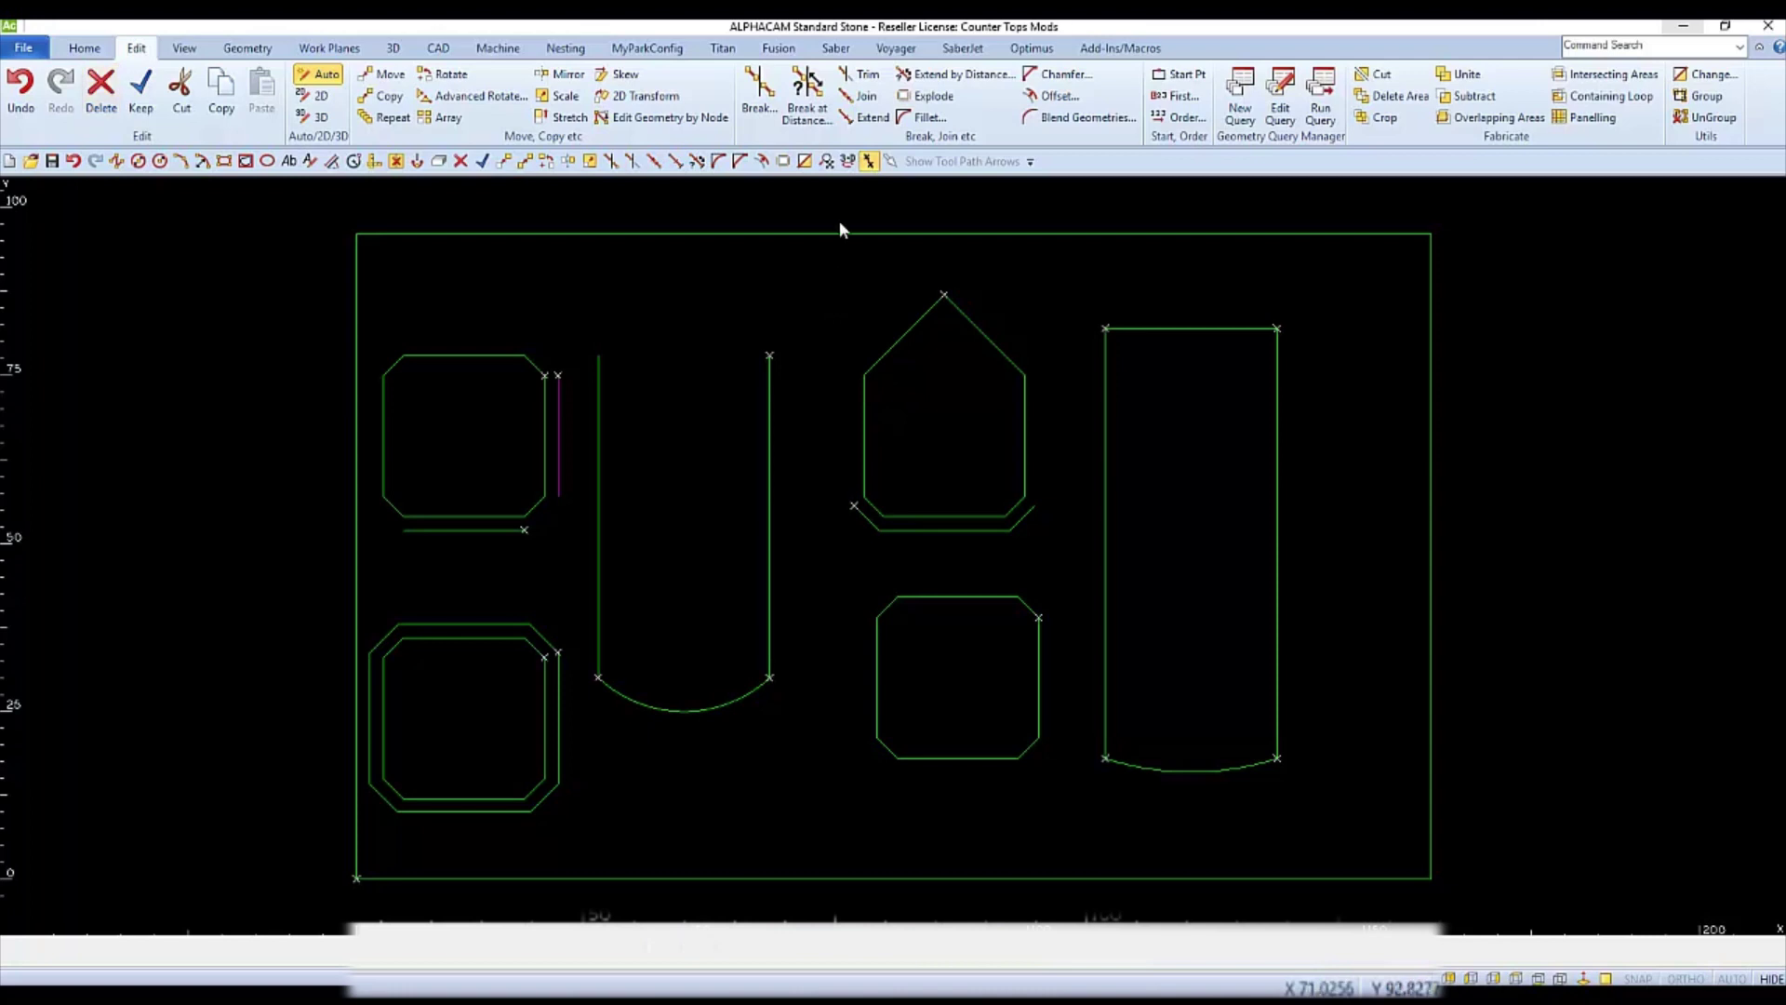
Extend both U-shape sides up to the right piece's top edge as boundary.
click(872, 118)
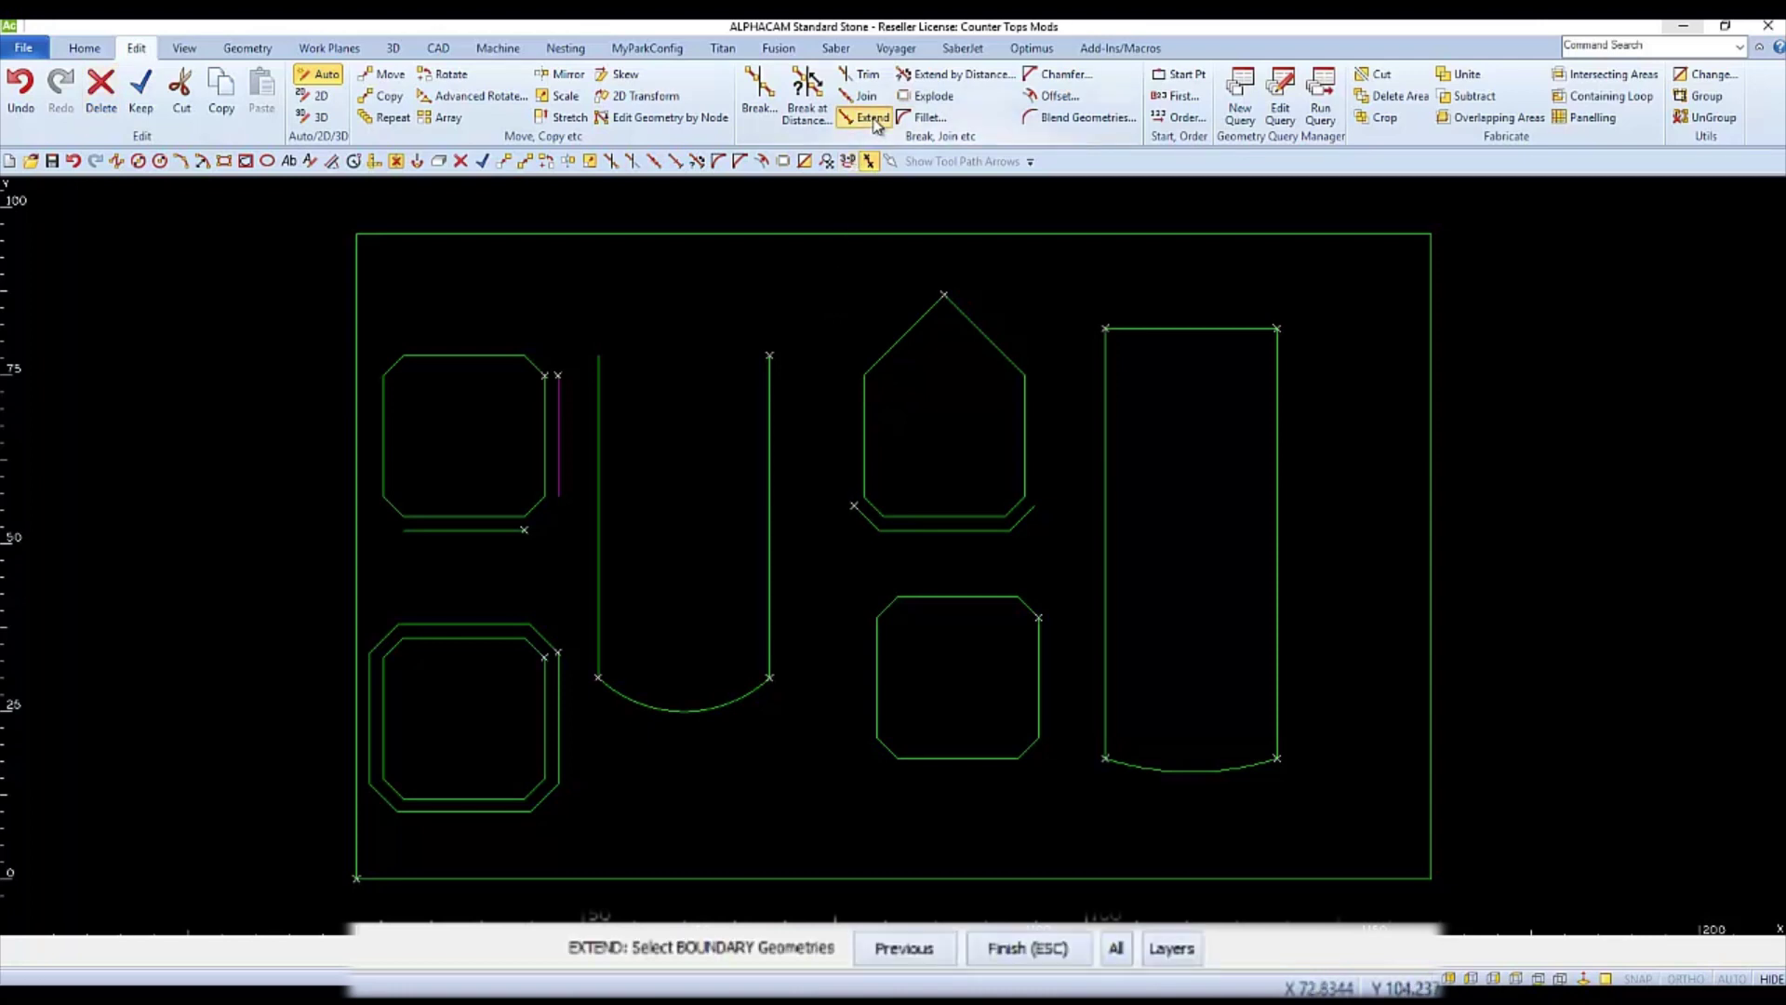
click(1137, 327)
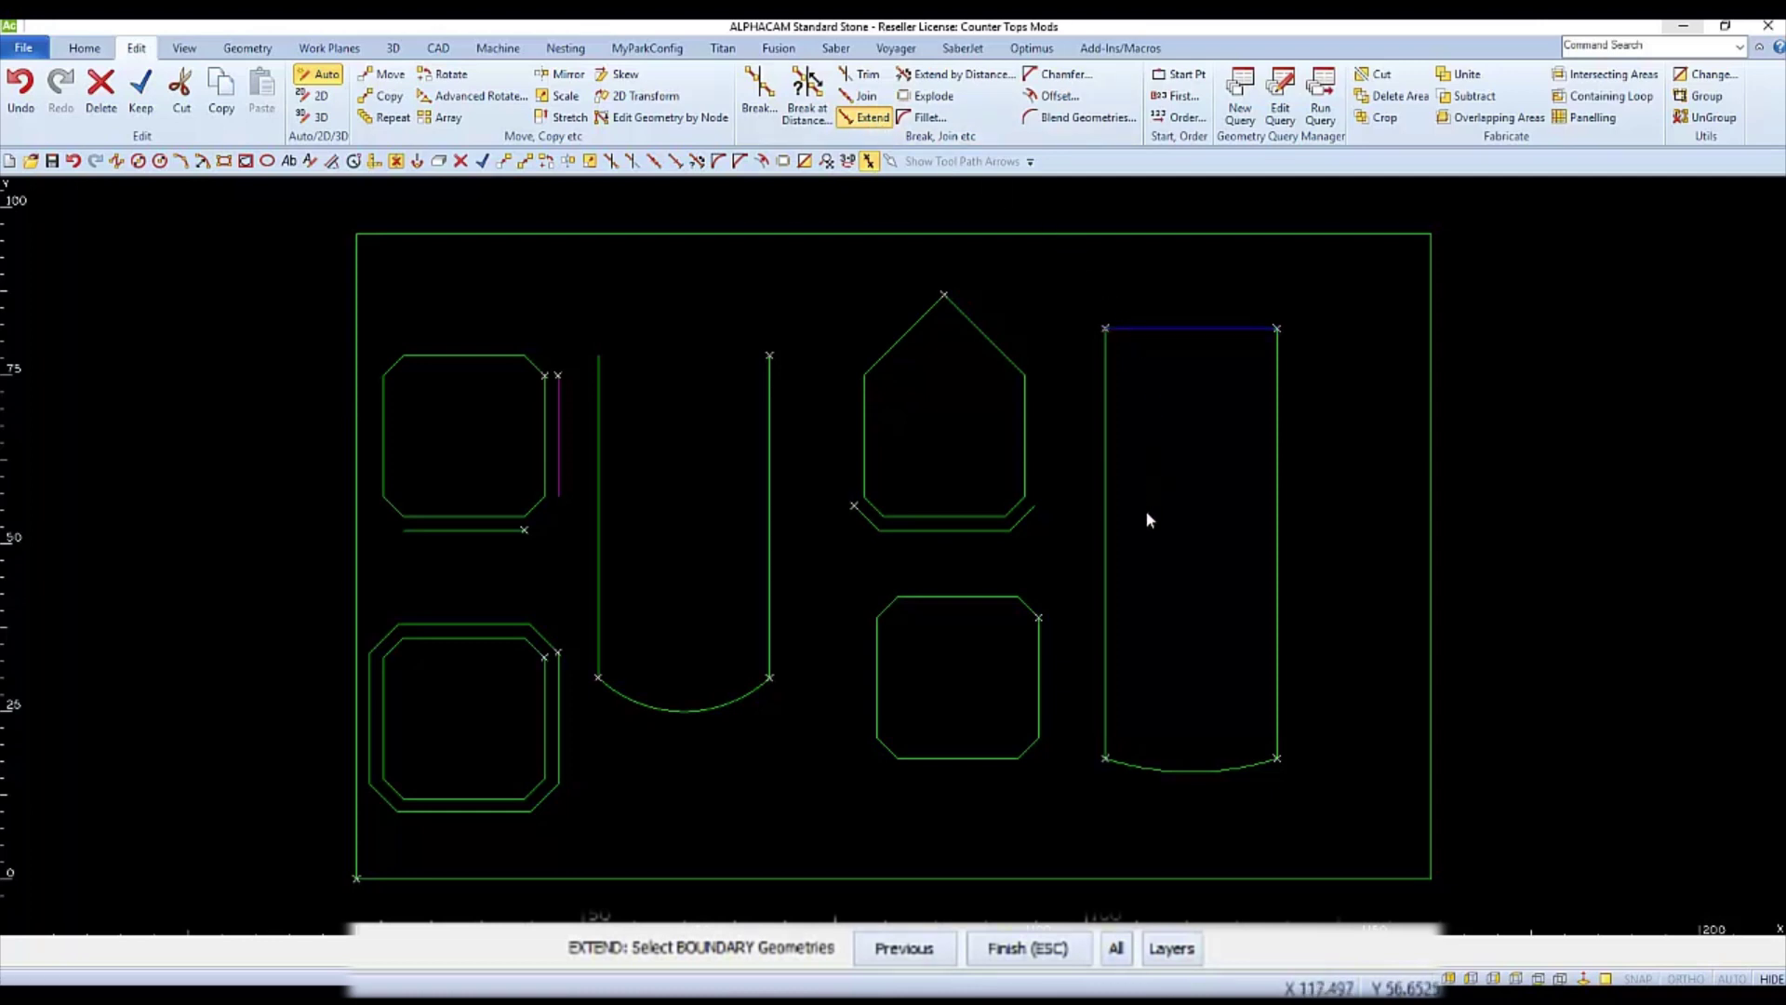
click(1024, 951)
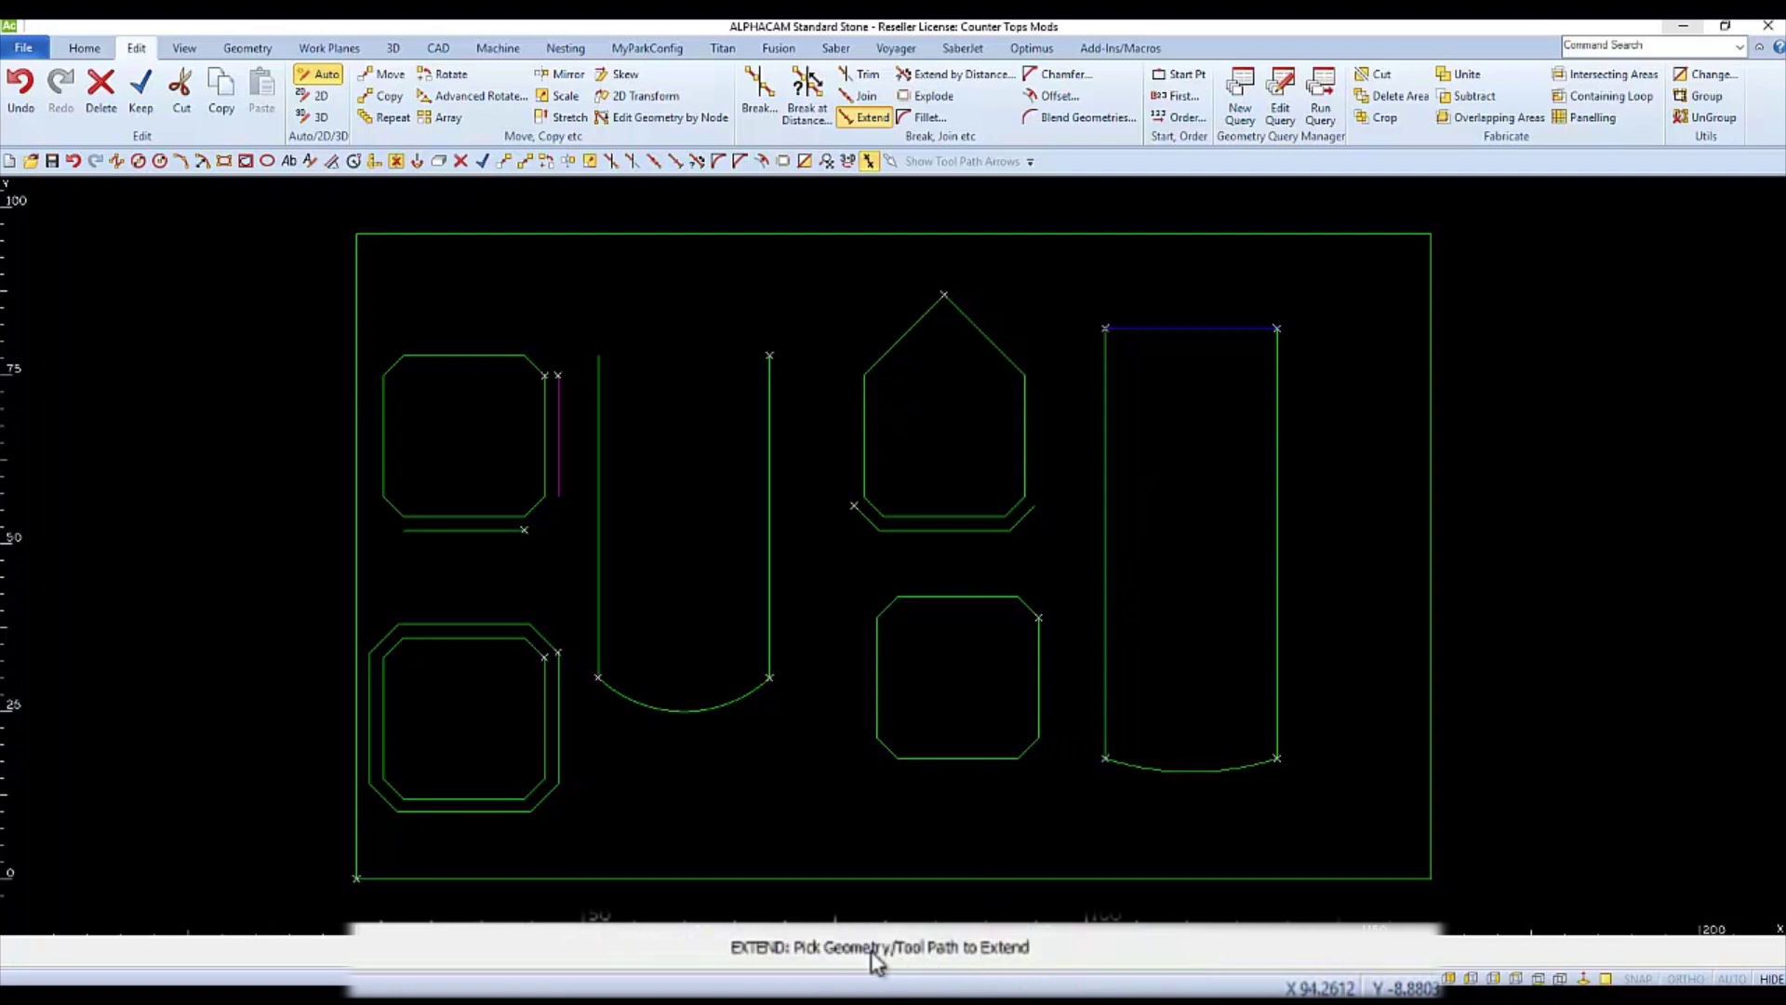
click(771, 375)
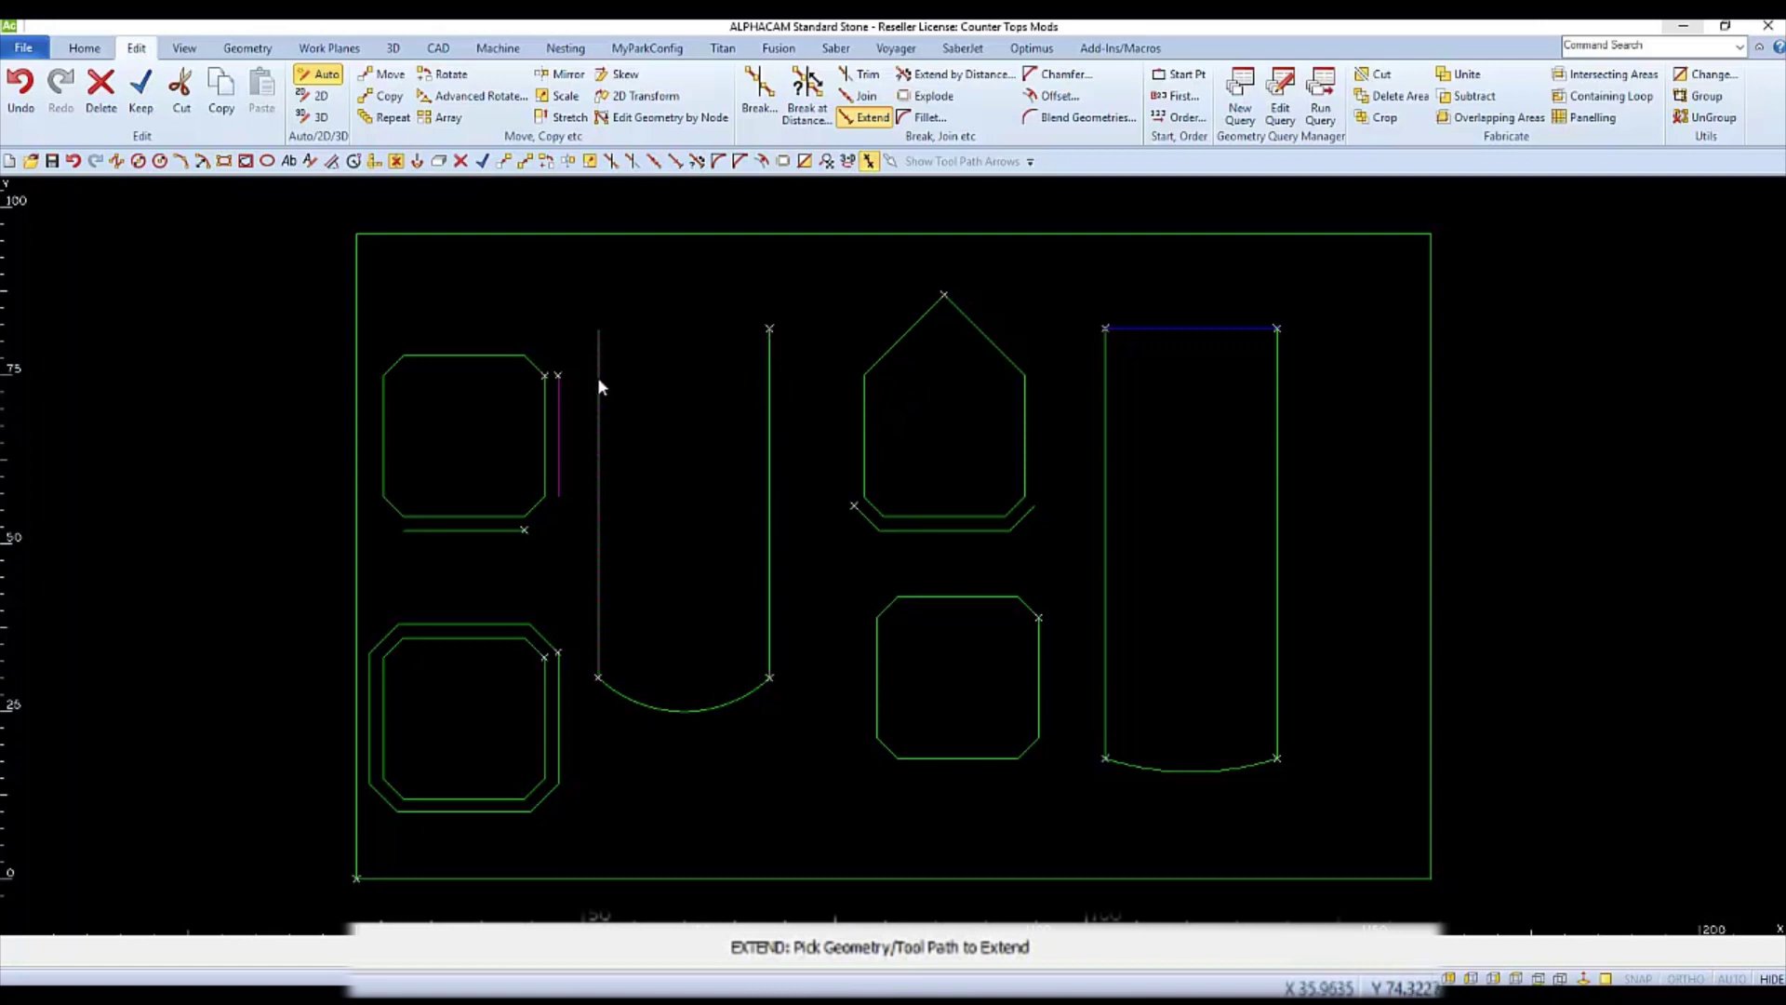
click(1152, 331)
key(Escape)
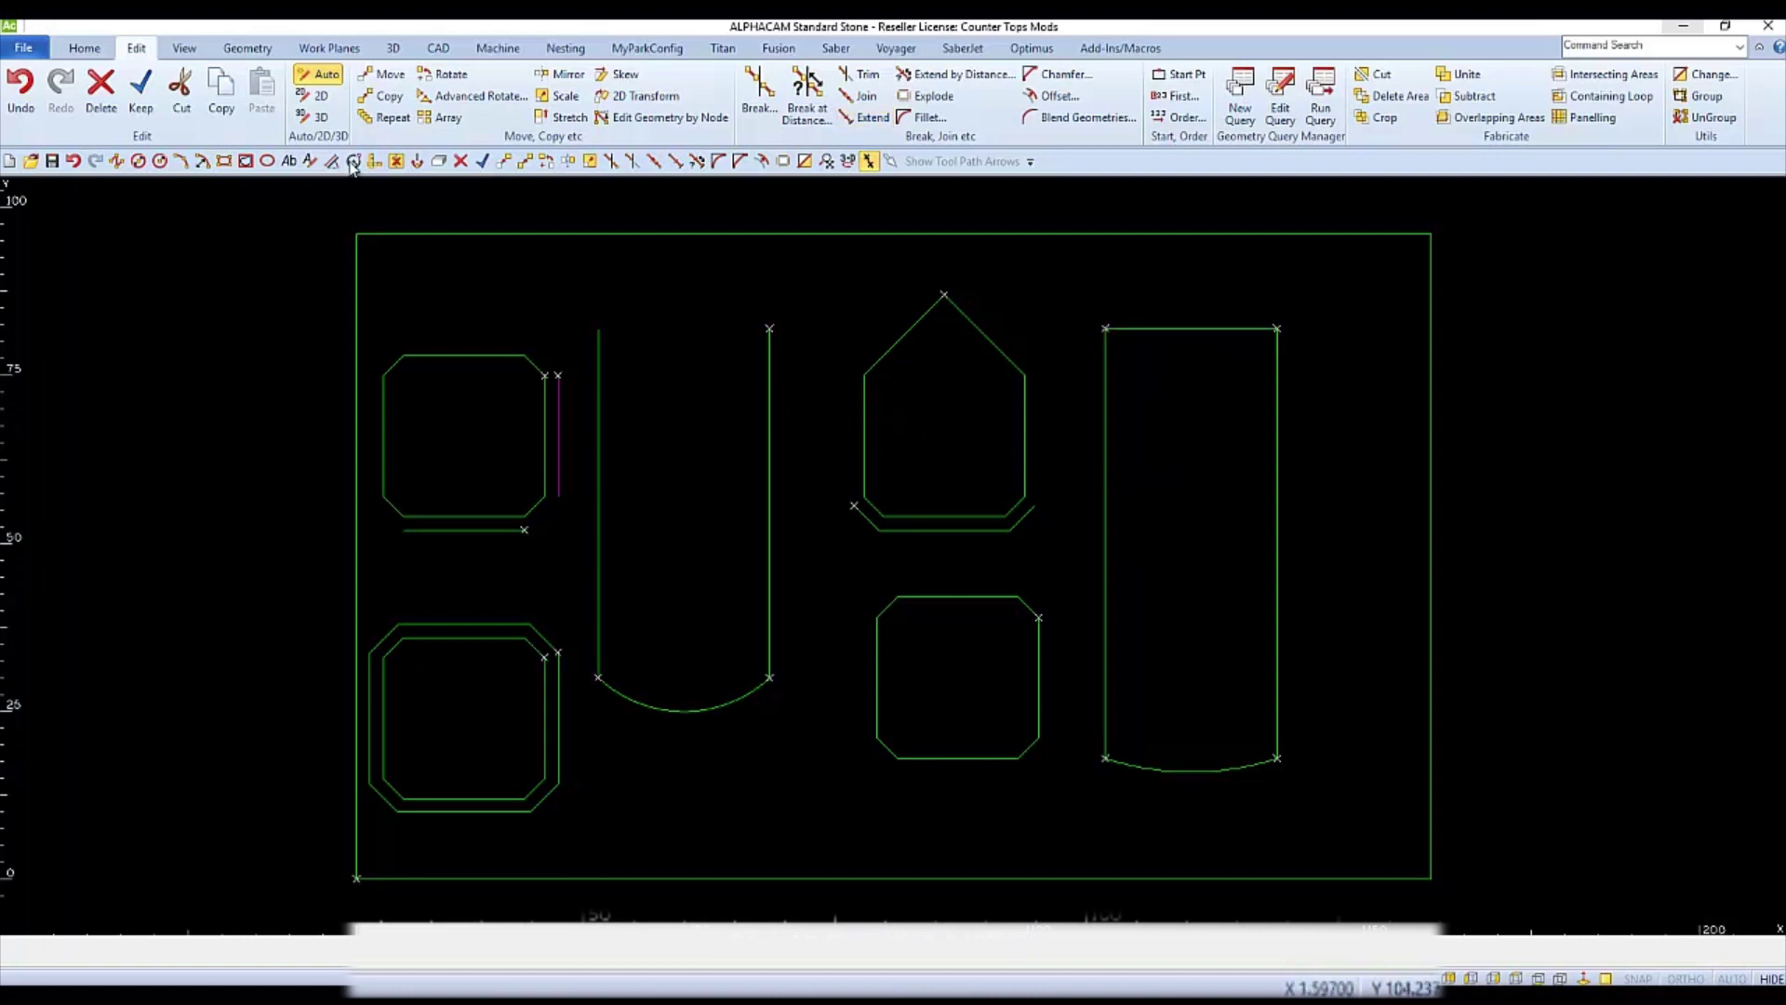
Draw a line snapped between the top end-points of the U shape's left and right sides.
click(247, 47)
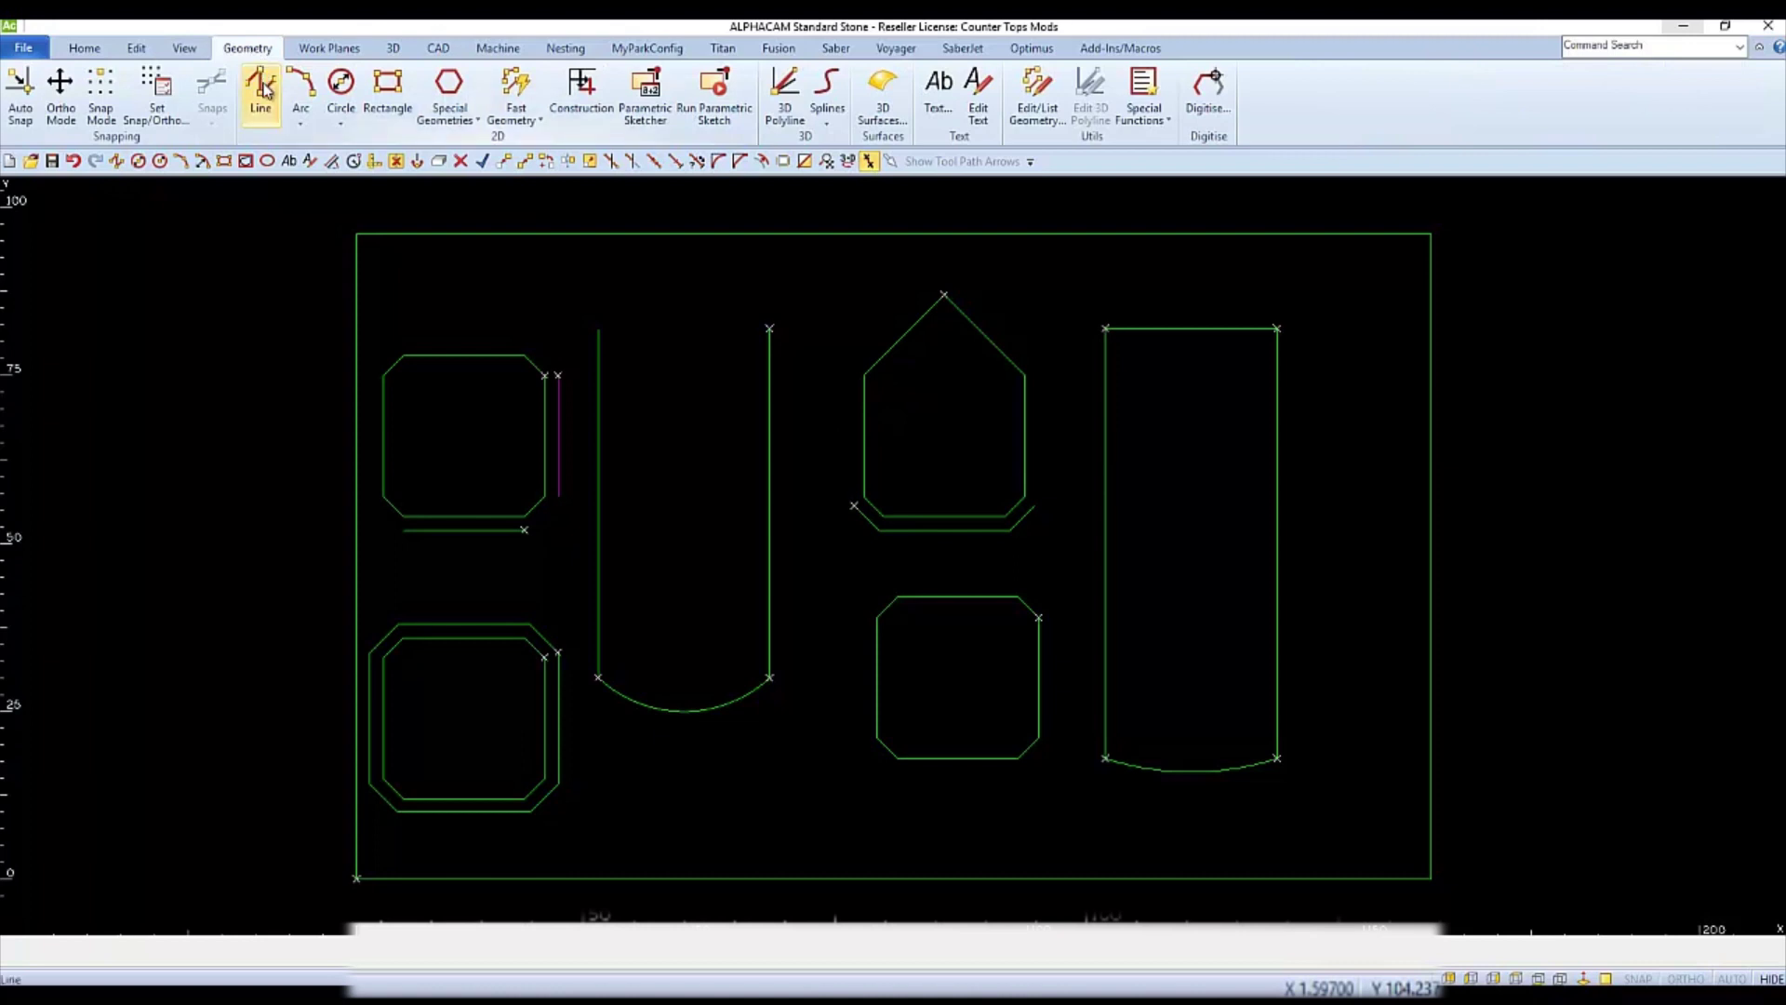
click(262, 88)
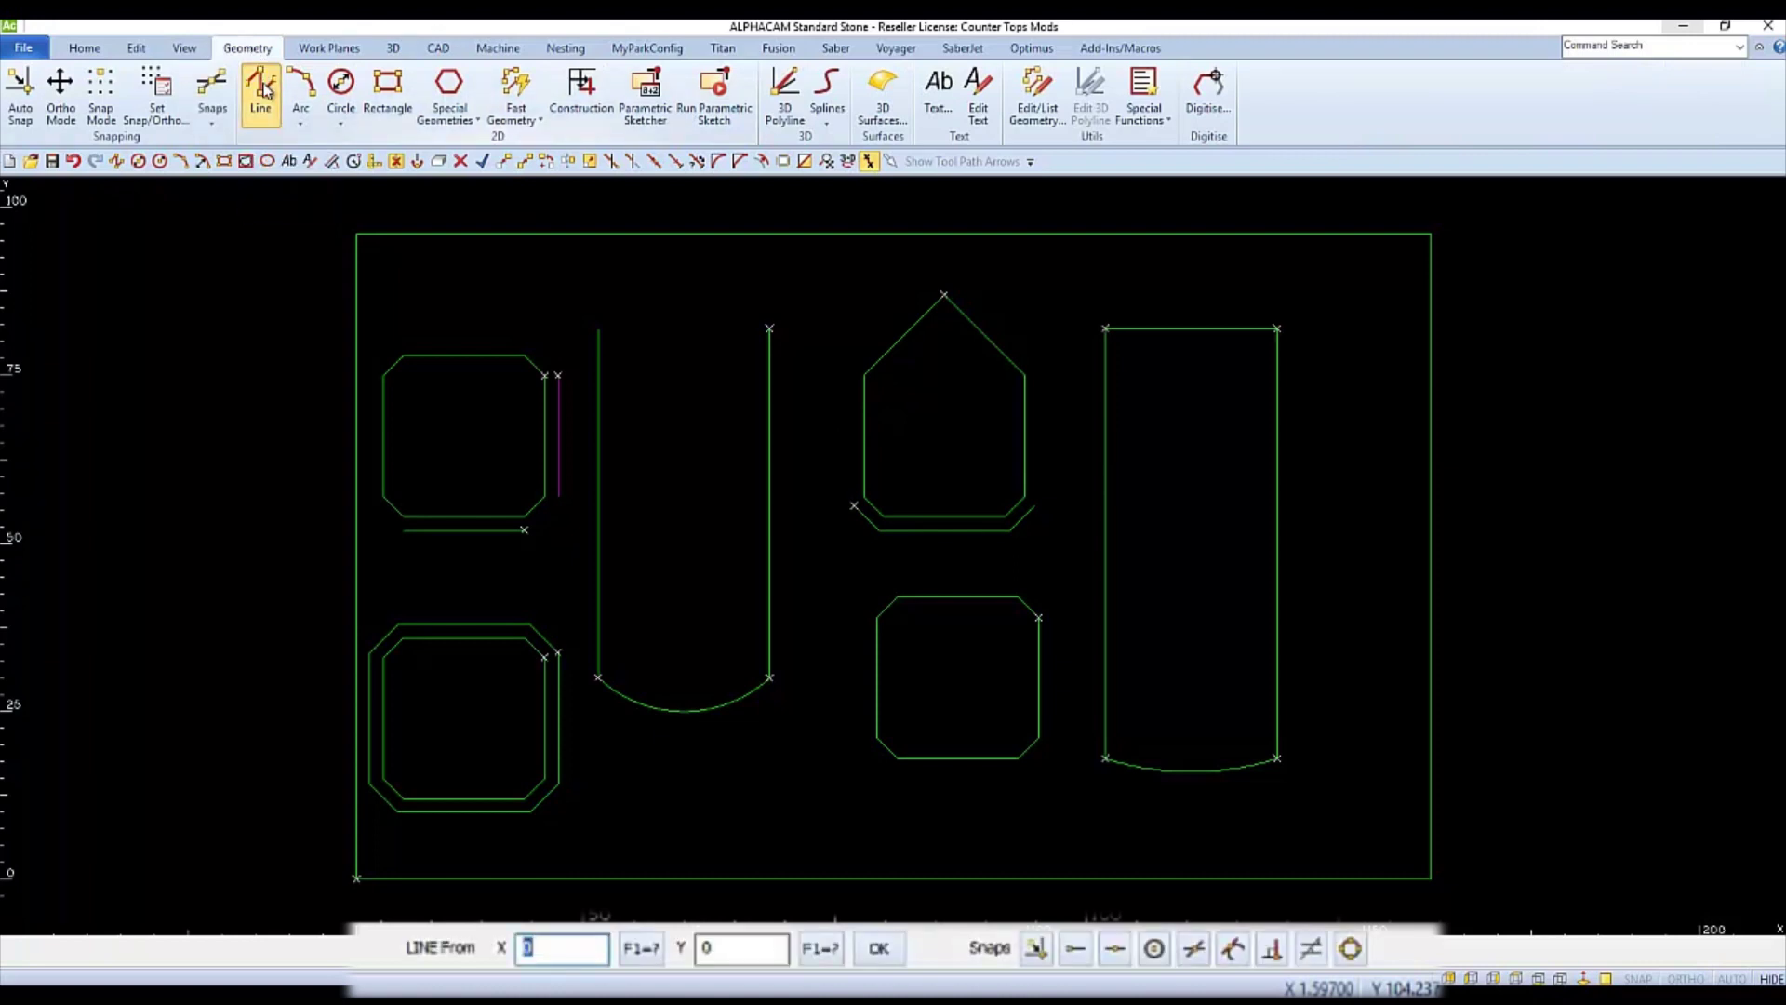
click(1075, 948)
click(601, 332)
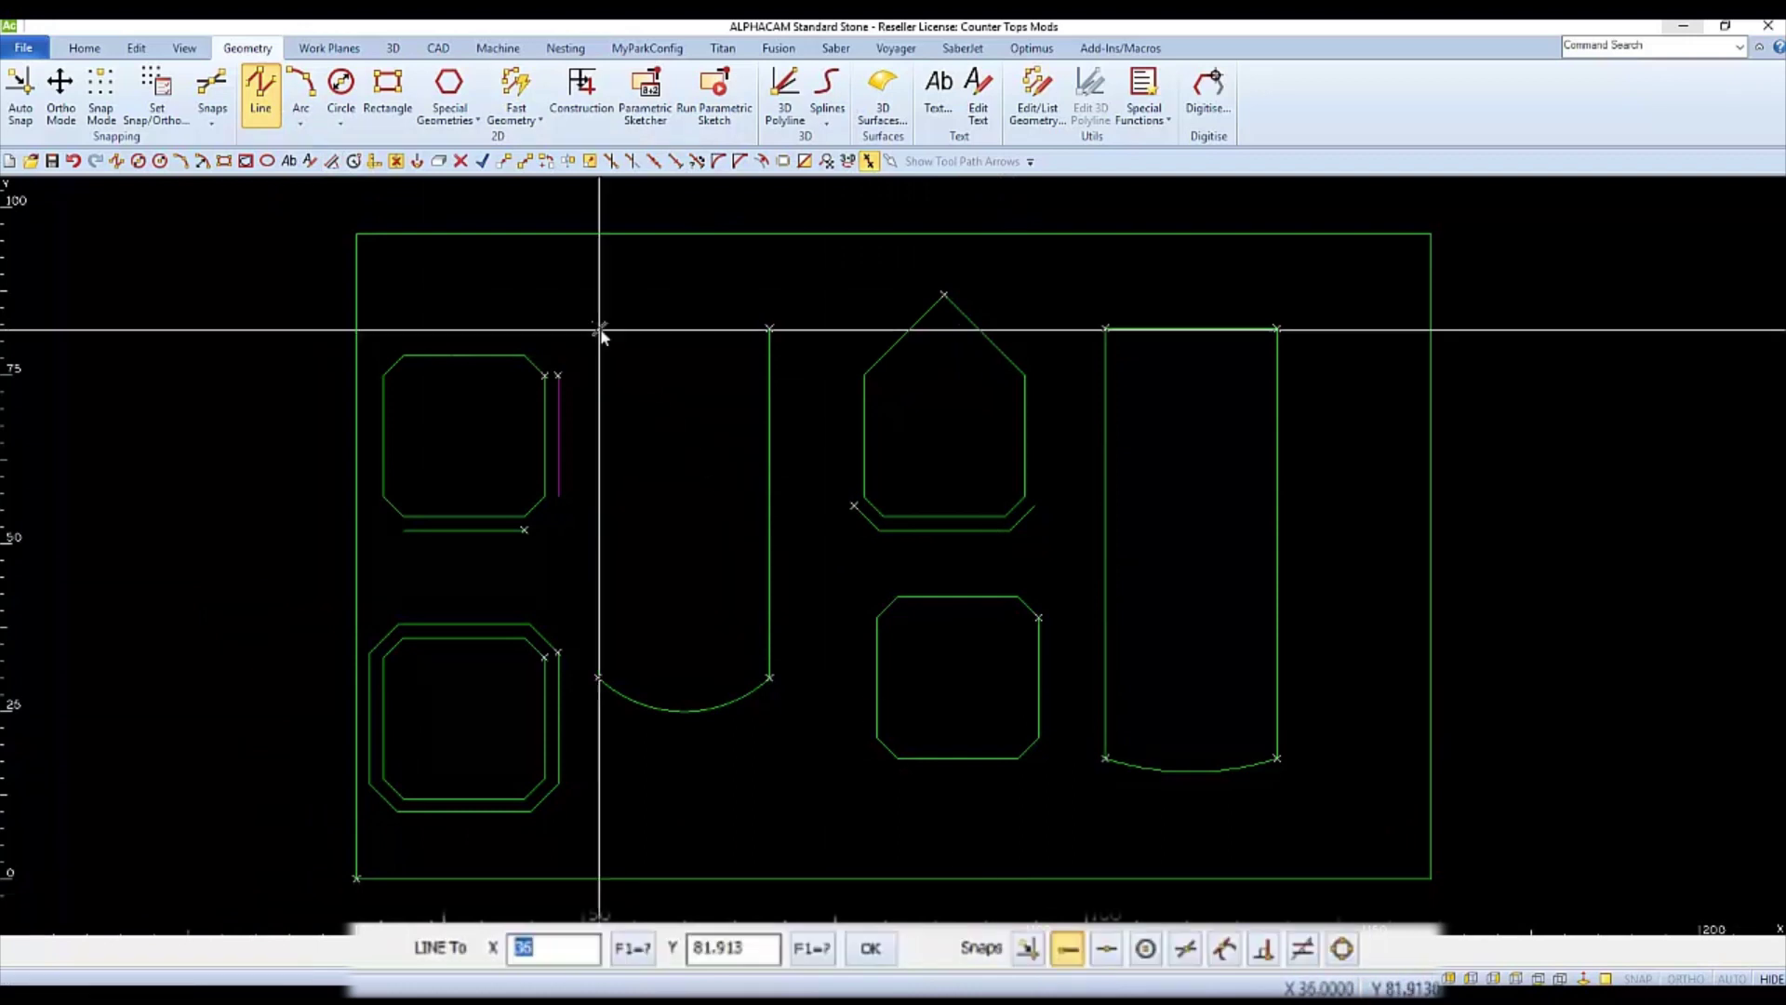
click(1069, 949)
click(768, 337)
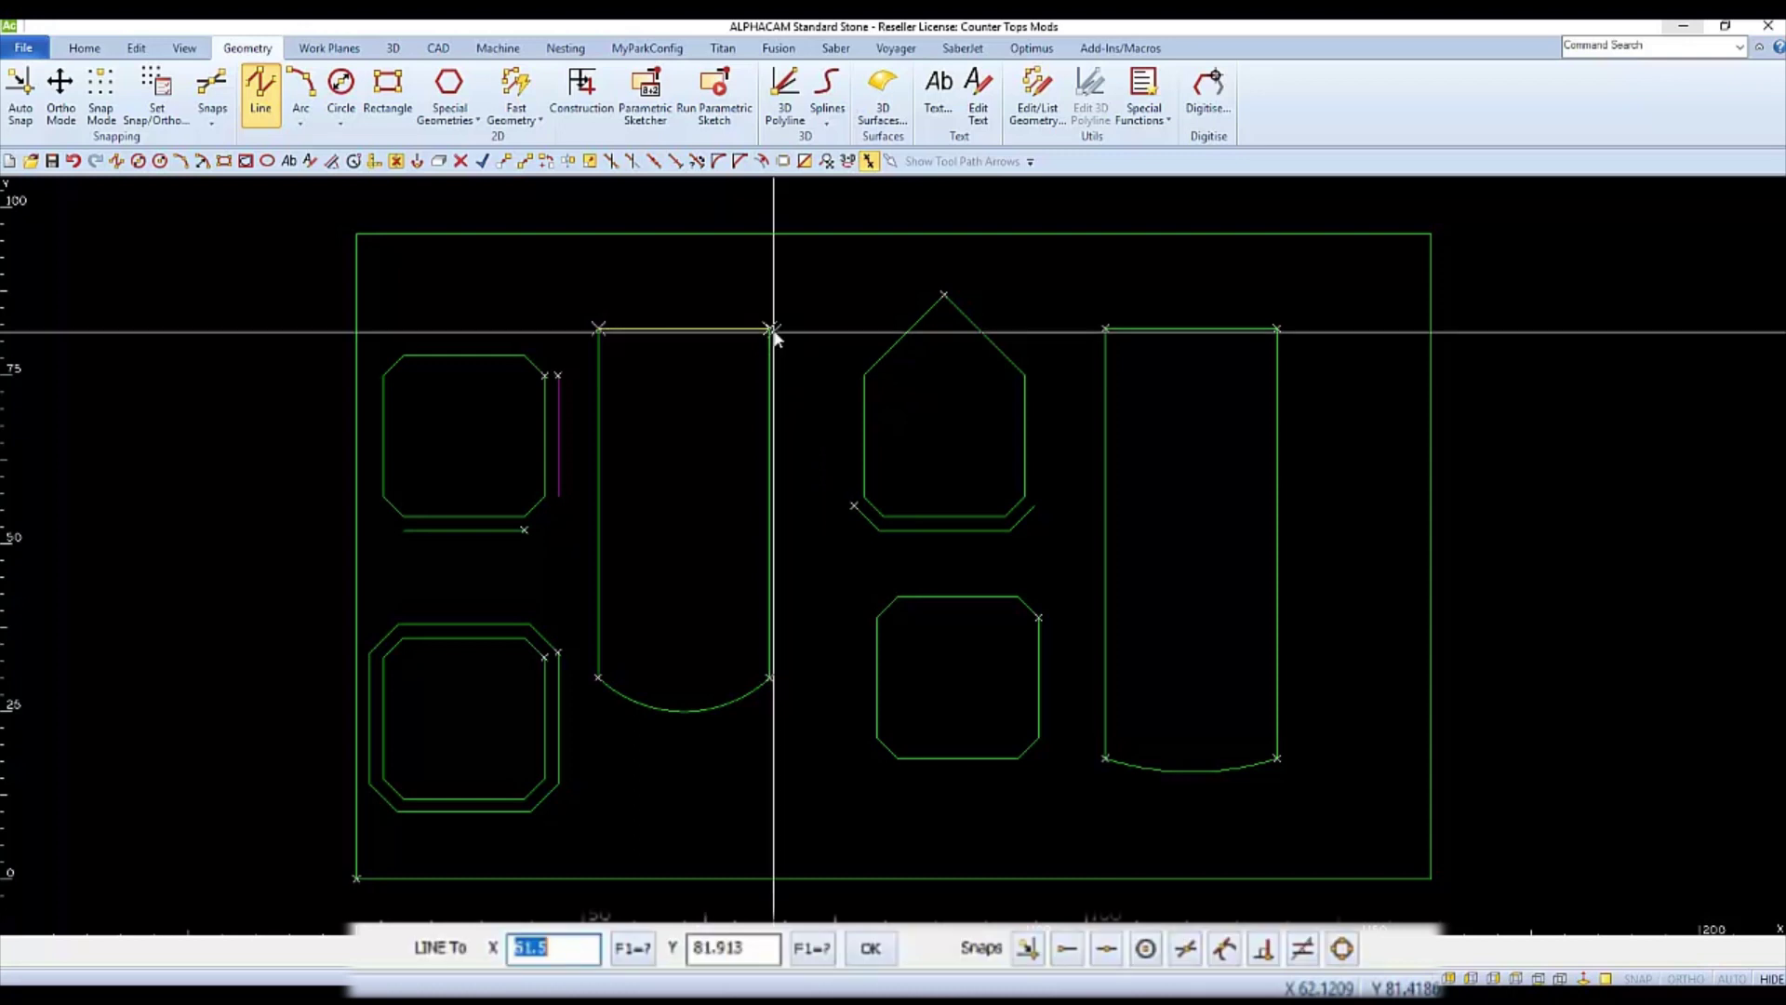
key(Escape)
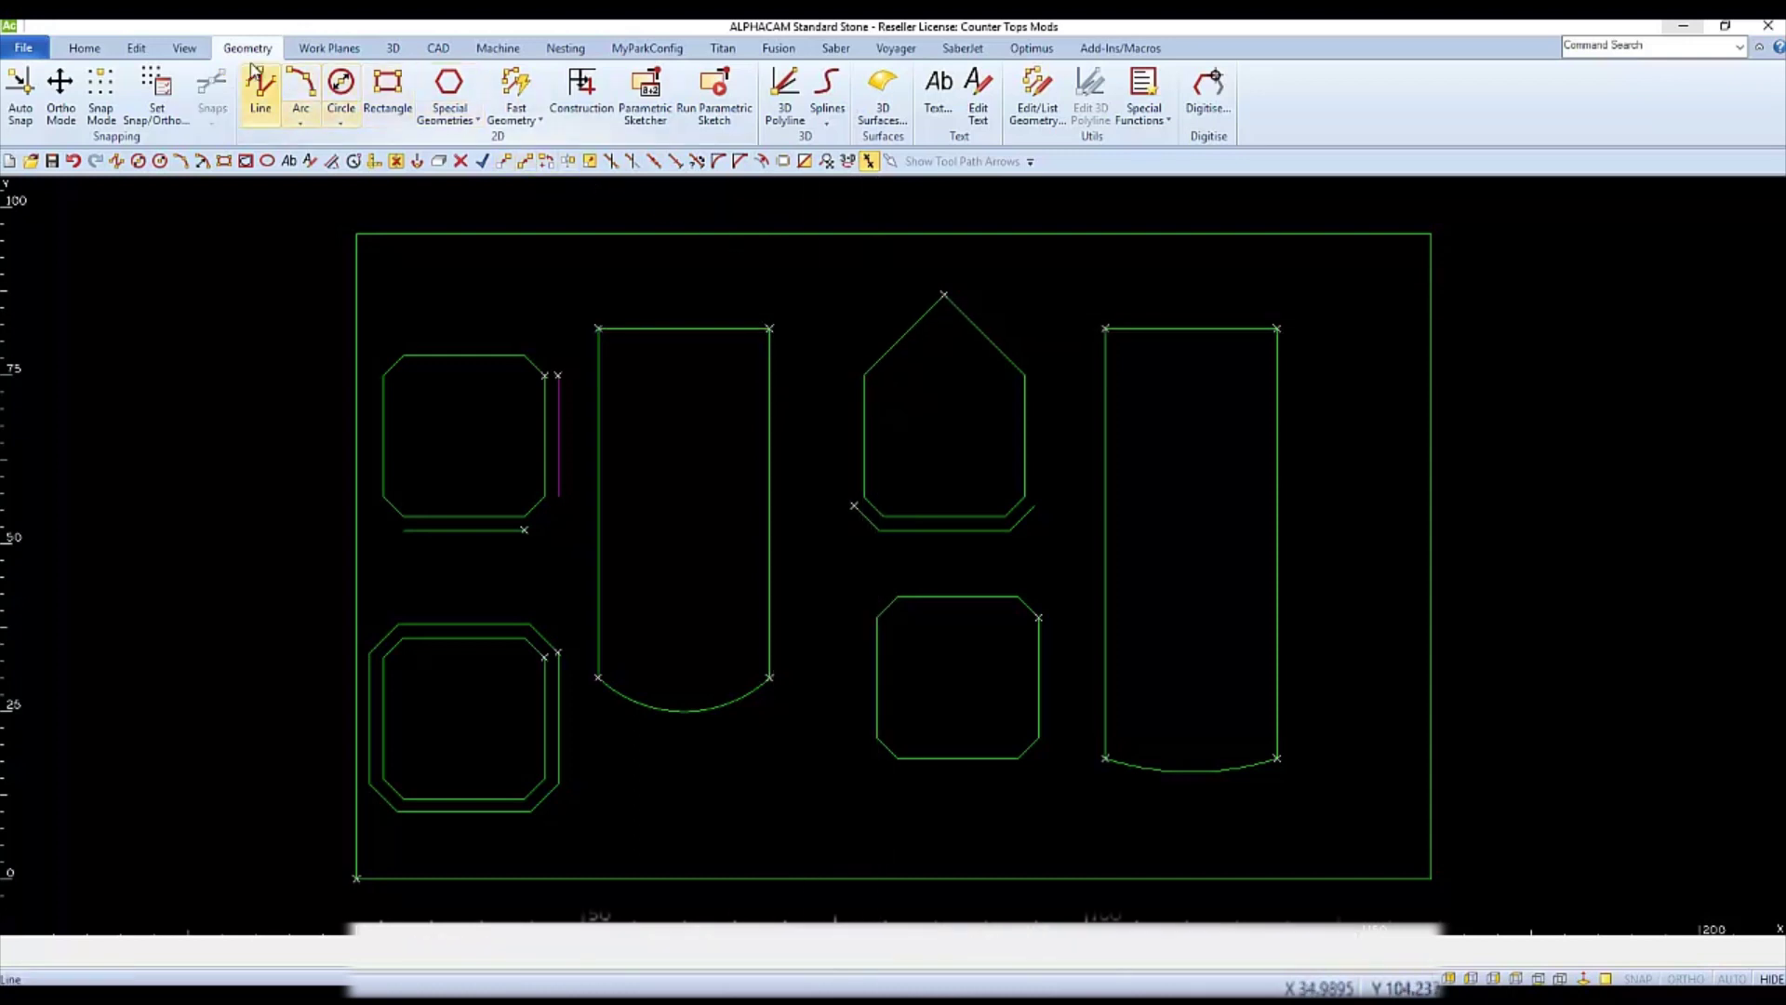
Extend by distance the right piece's top edge at both ends, its right edge, and the pentagon's sloping edge.
click(137, 49)
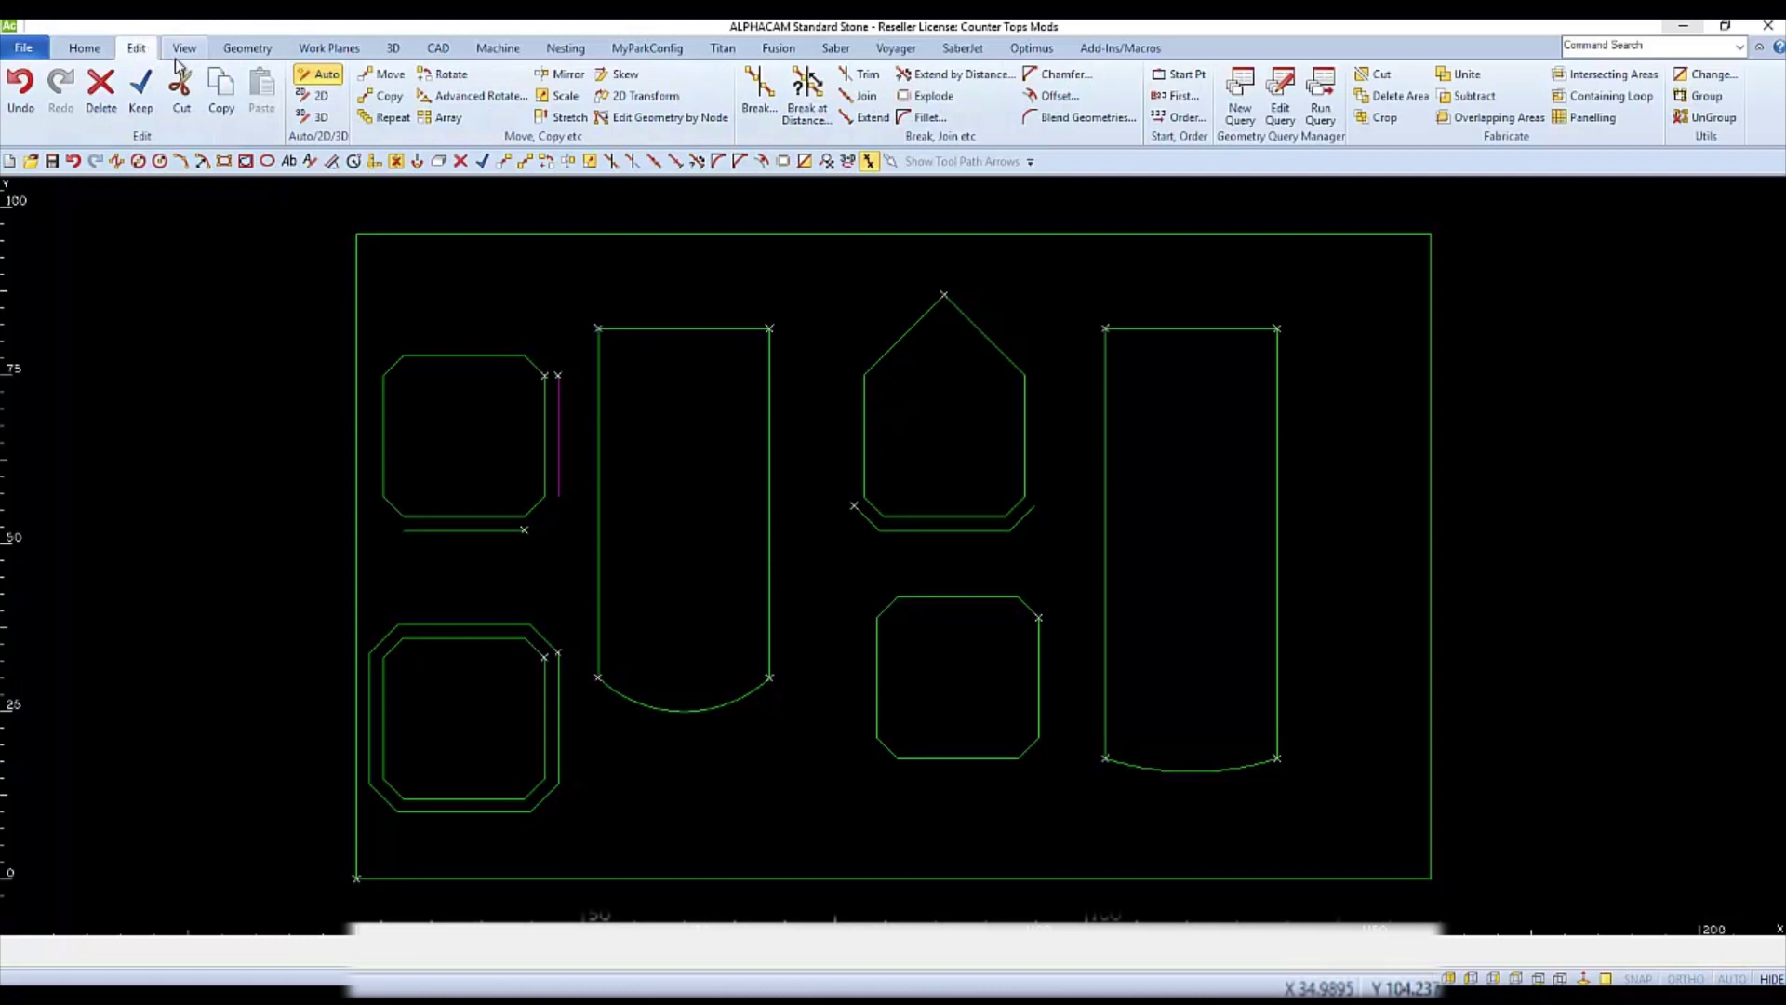
click(946, 75)
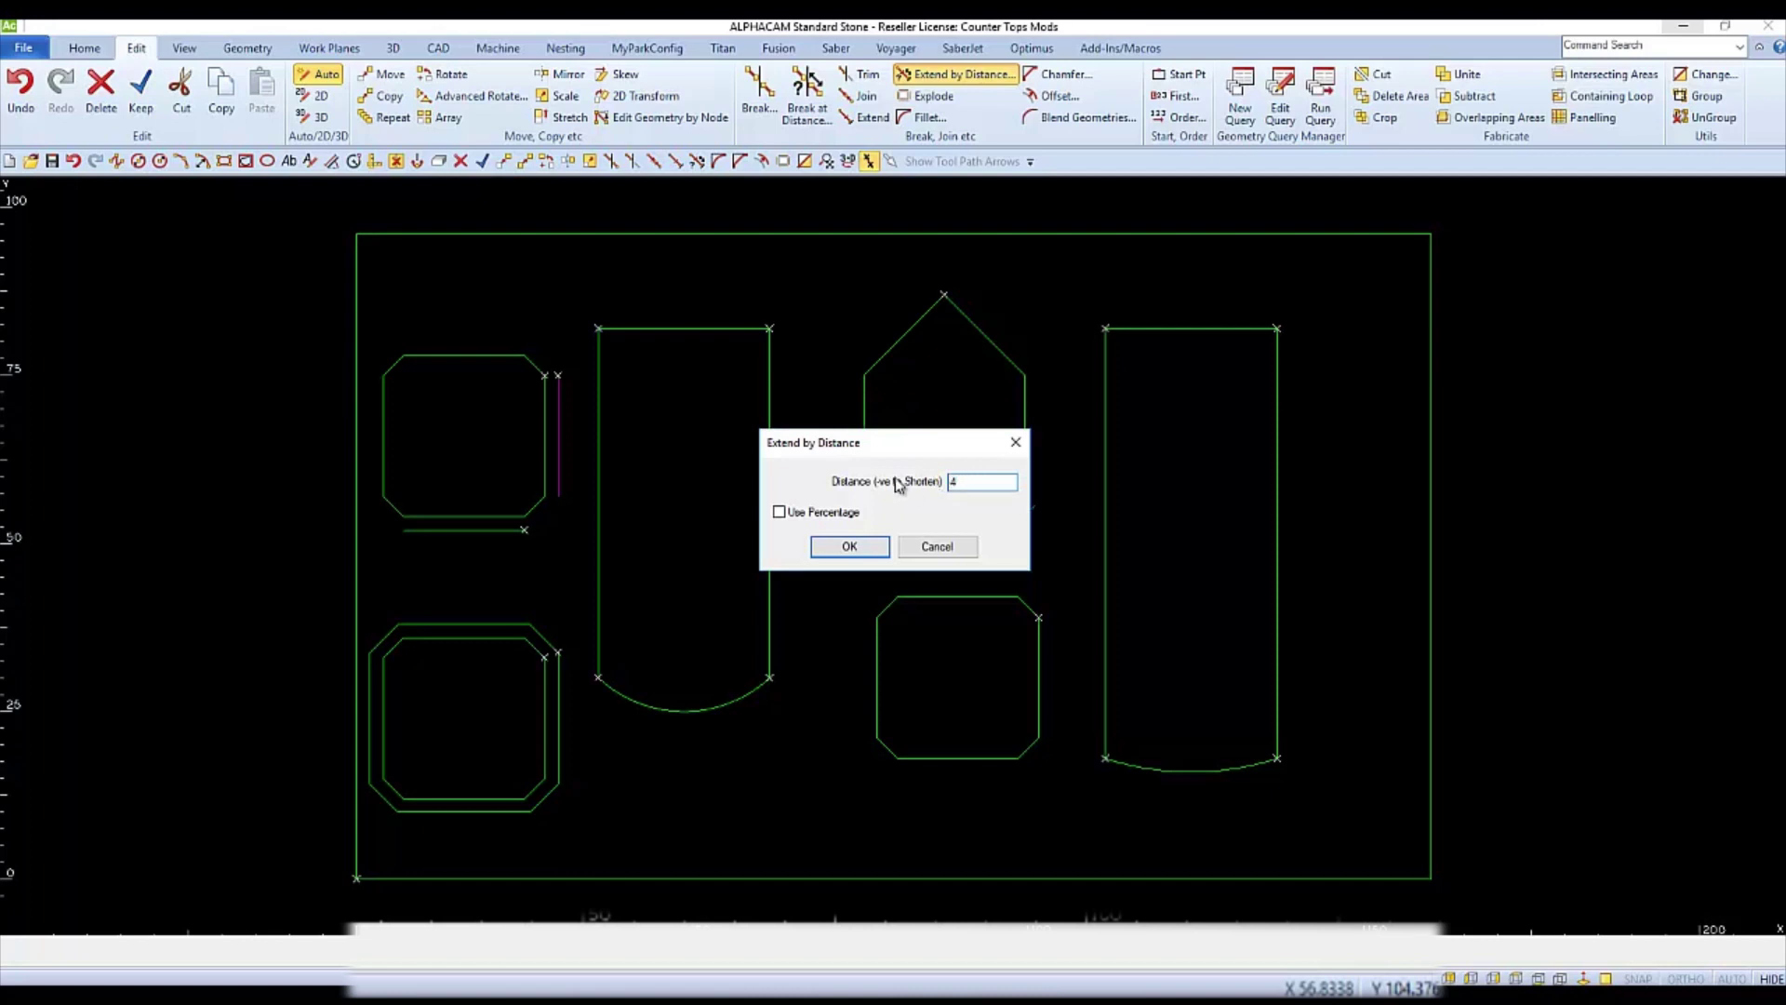
click(850, 546)
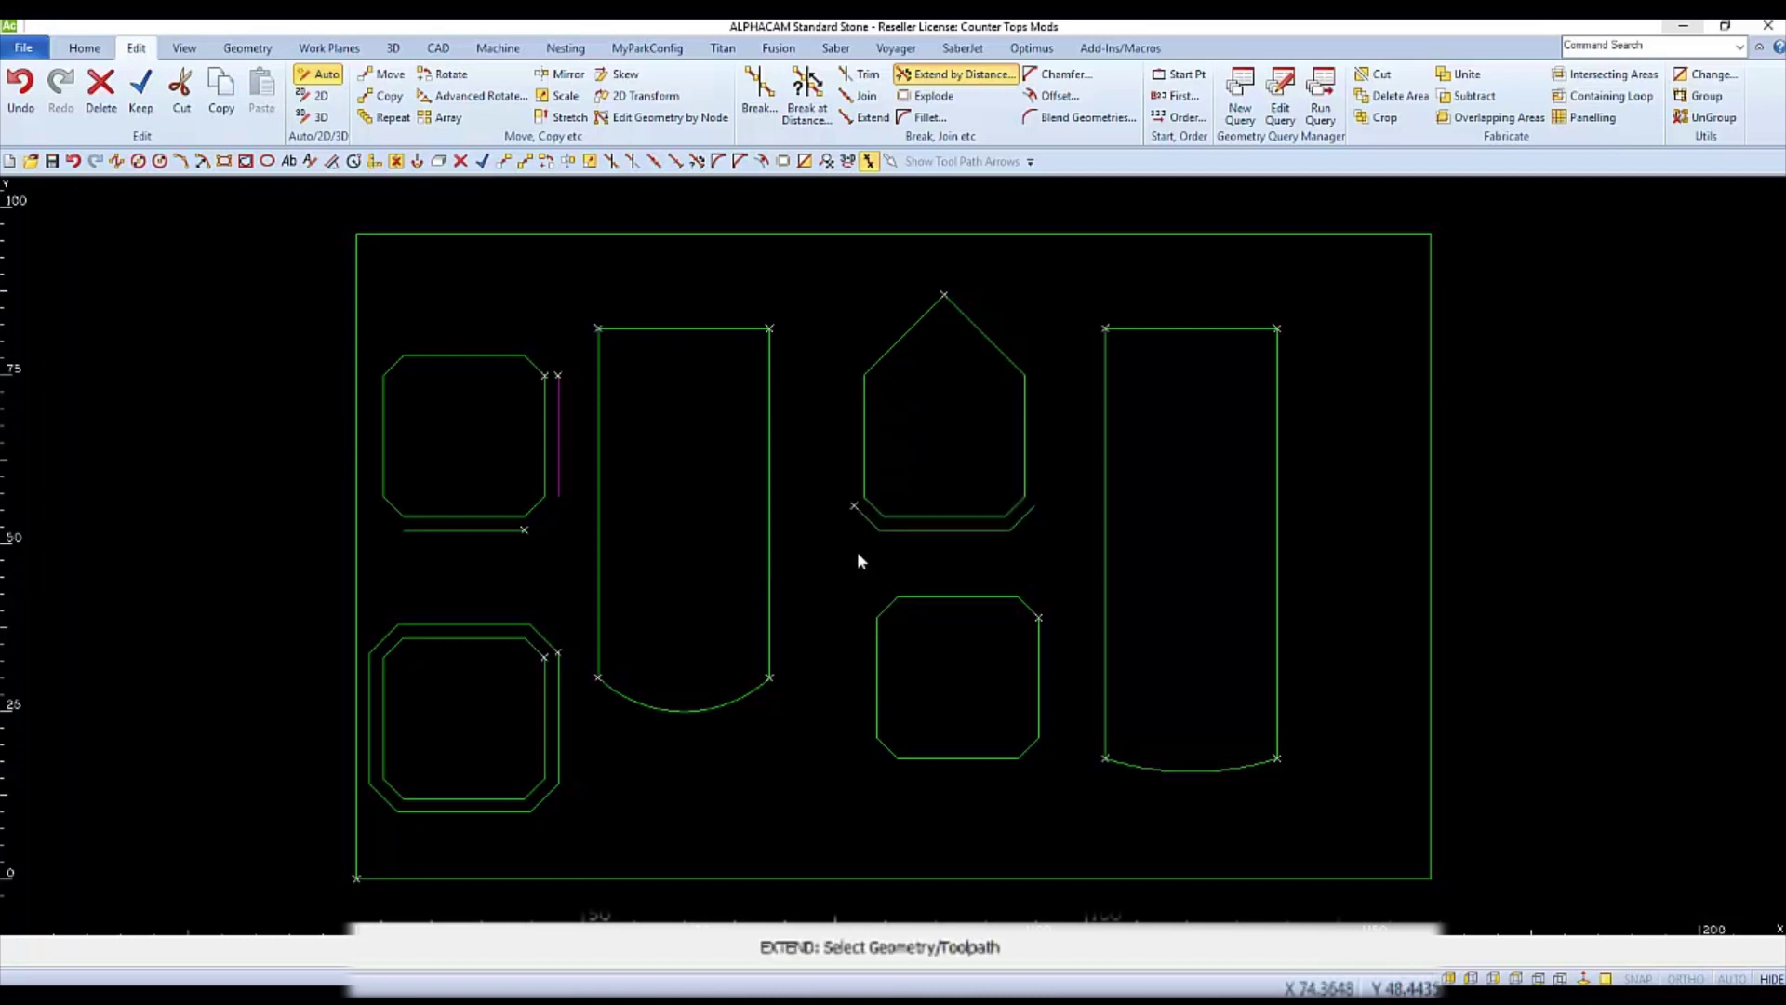
click(1114, 327)
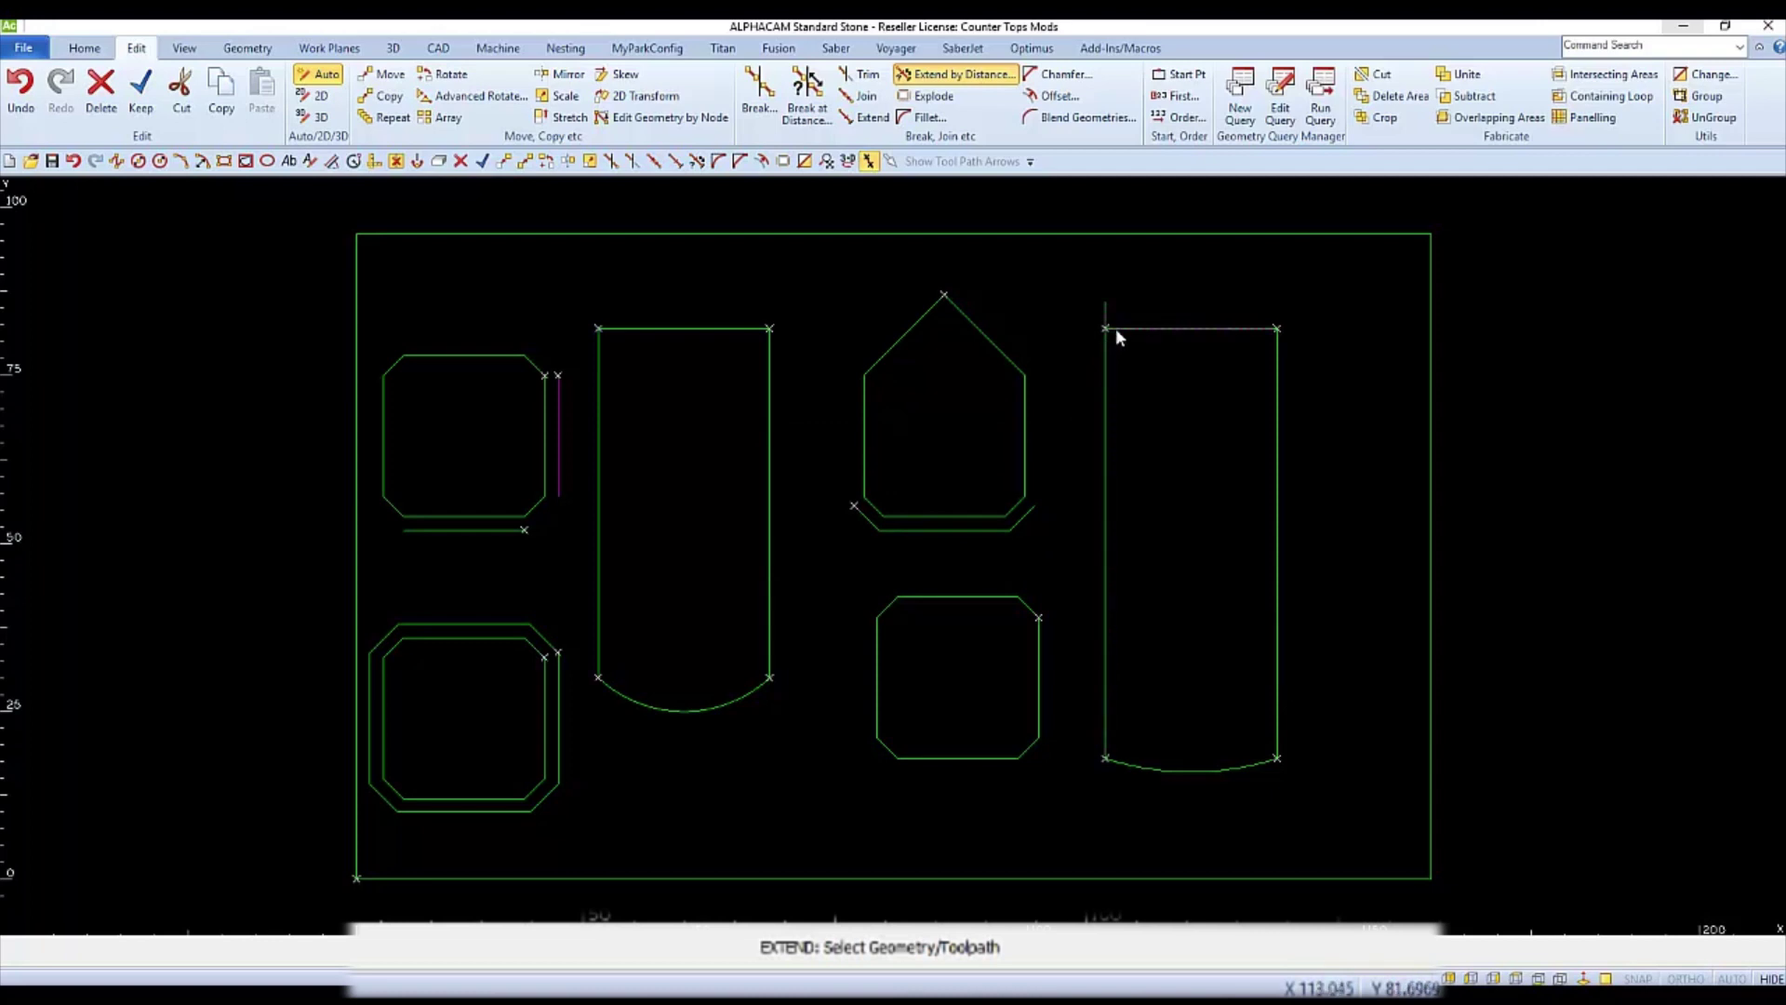
click(1264, 326)
click(1279, 351)
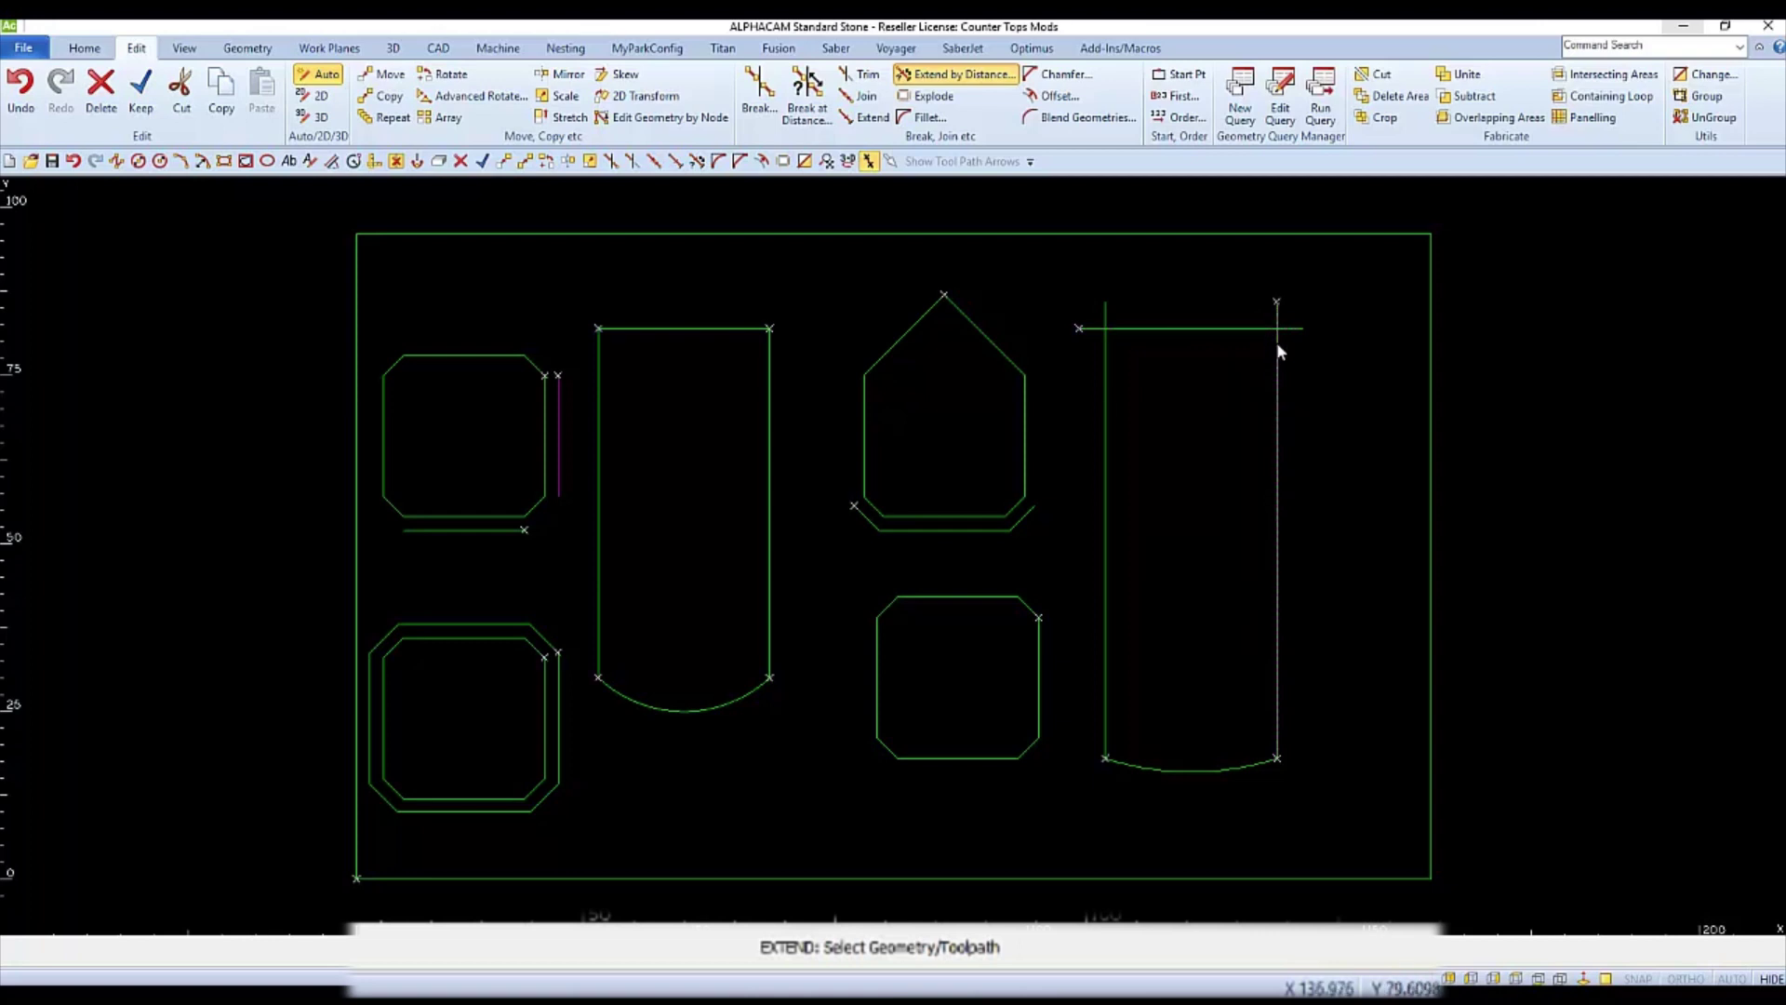
click(1279, 352)
click(1022, 510)
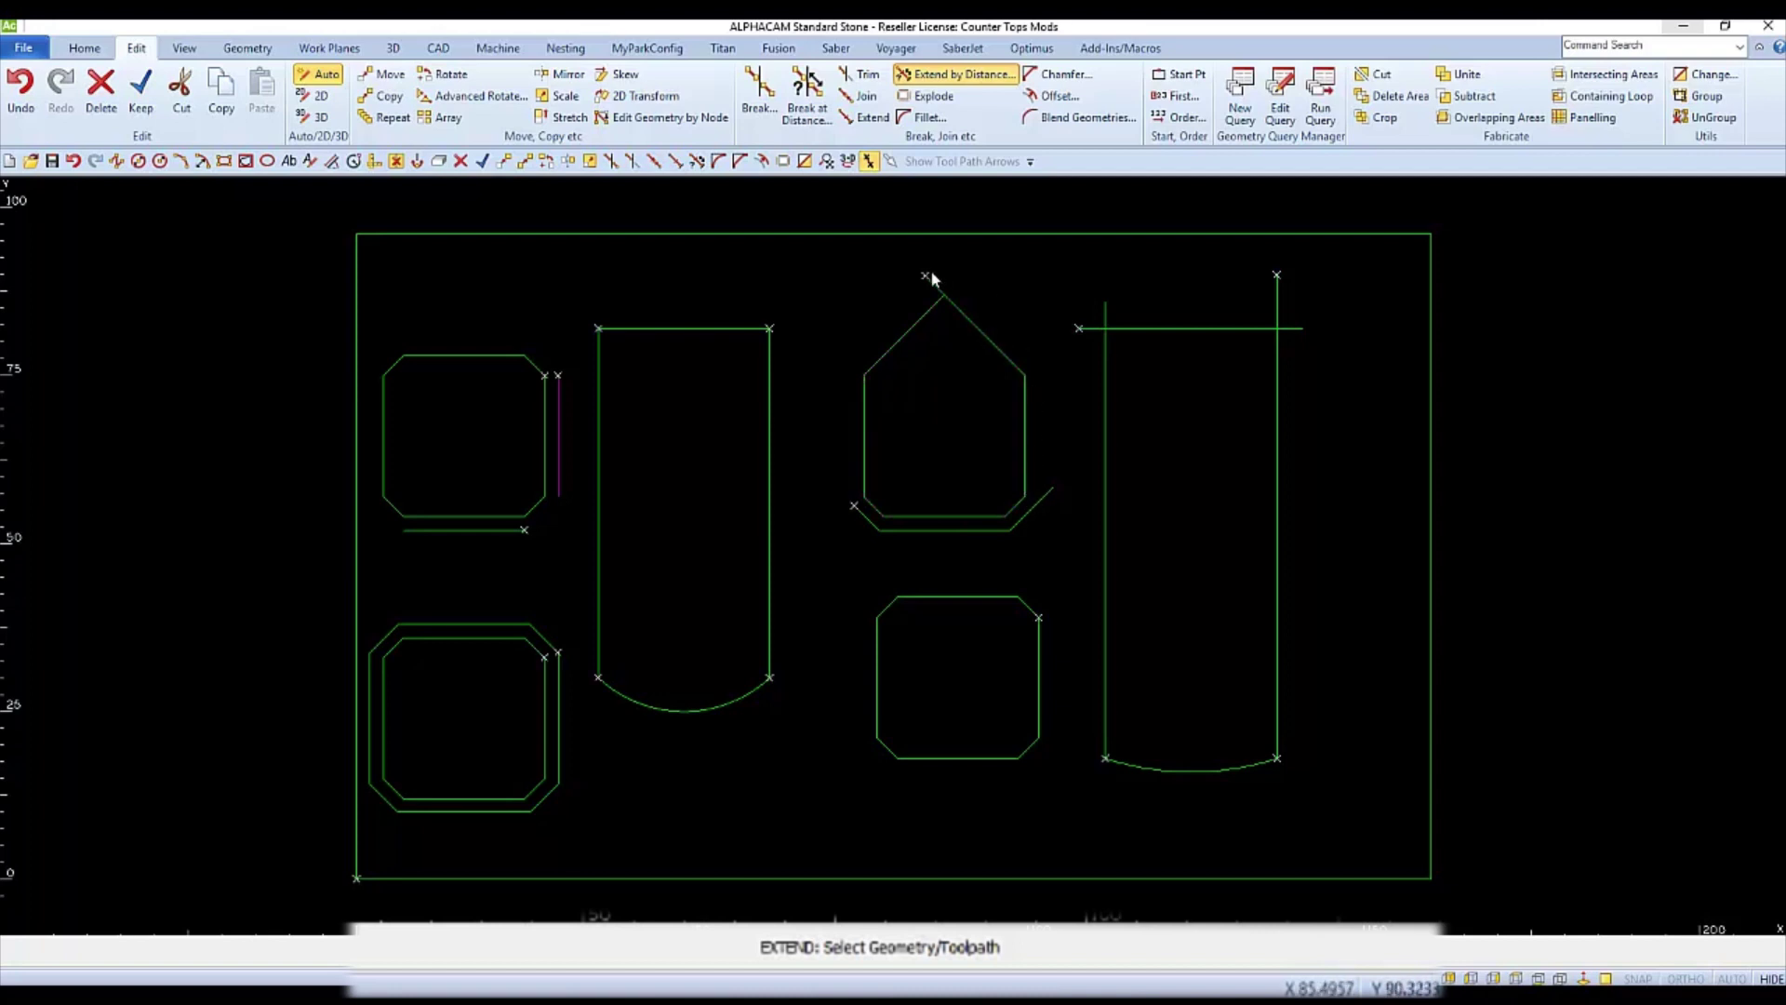
key(Escape)
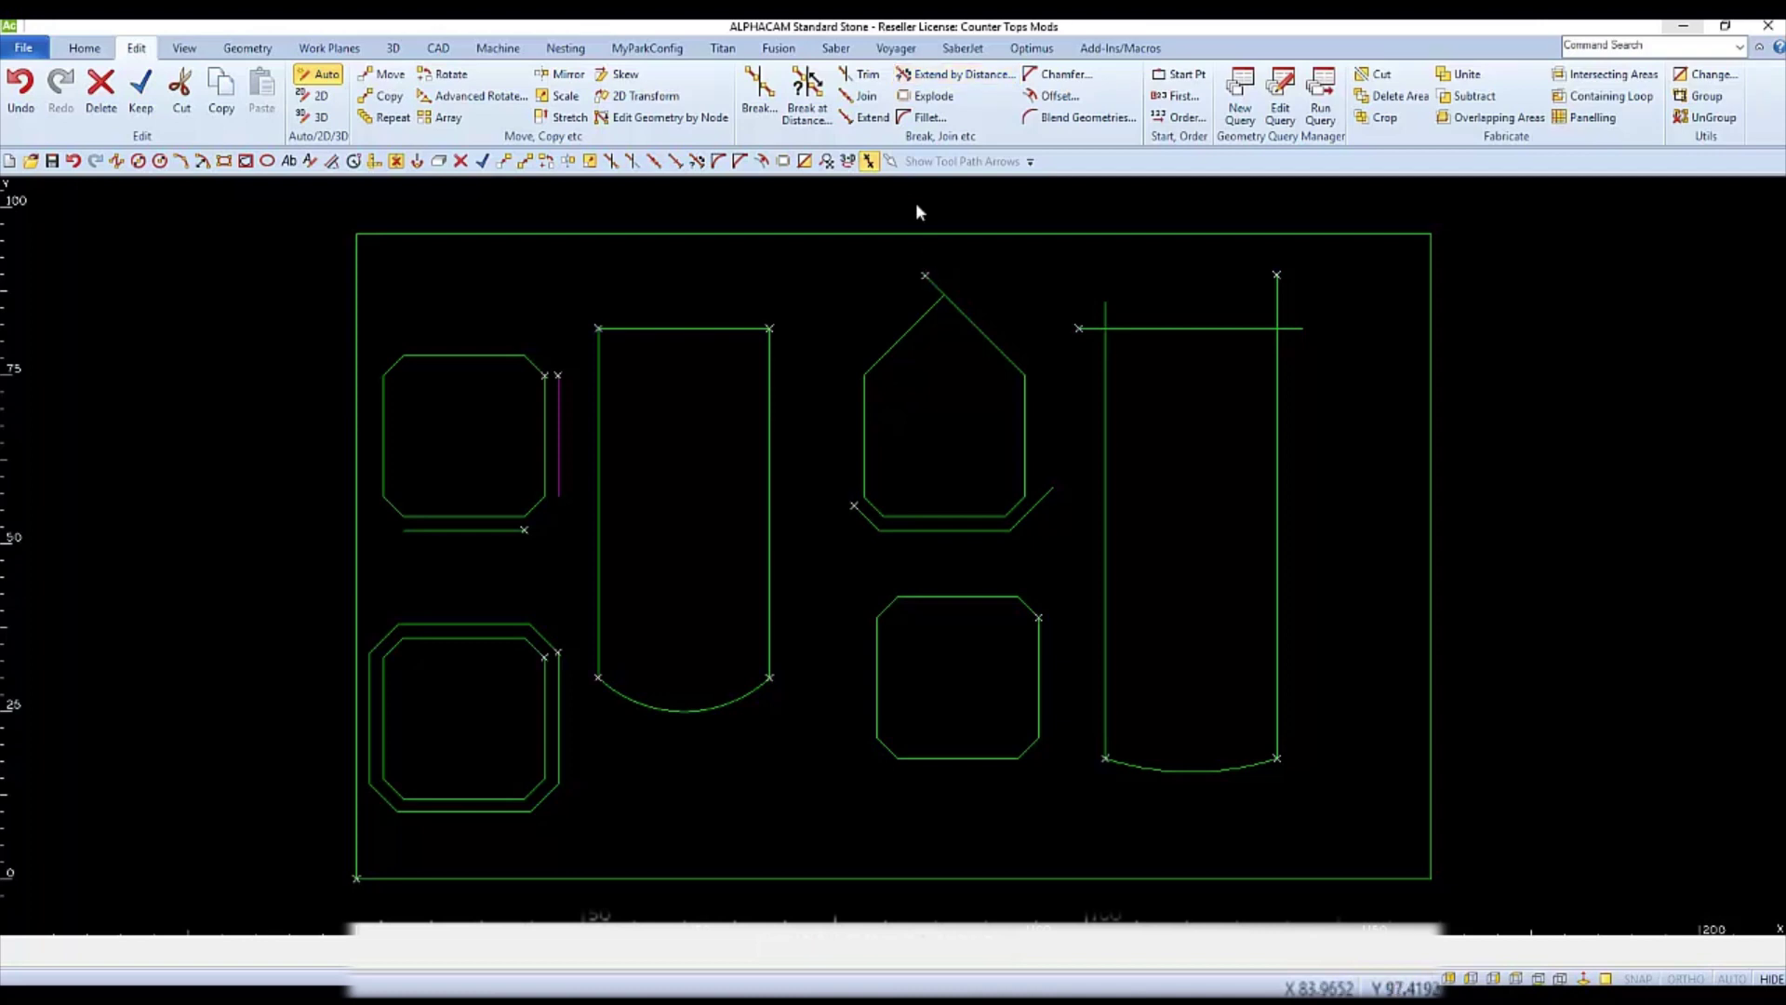
With extend distance 4, shorten the right piece's top-left overhang and right-edge extension.
click(929, 80)
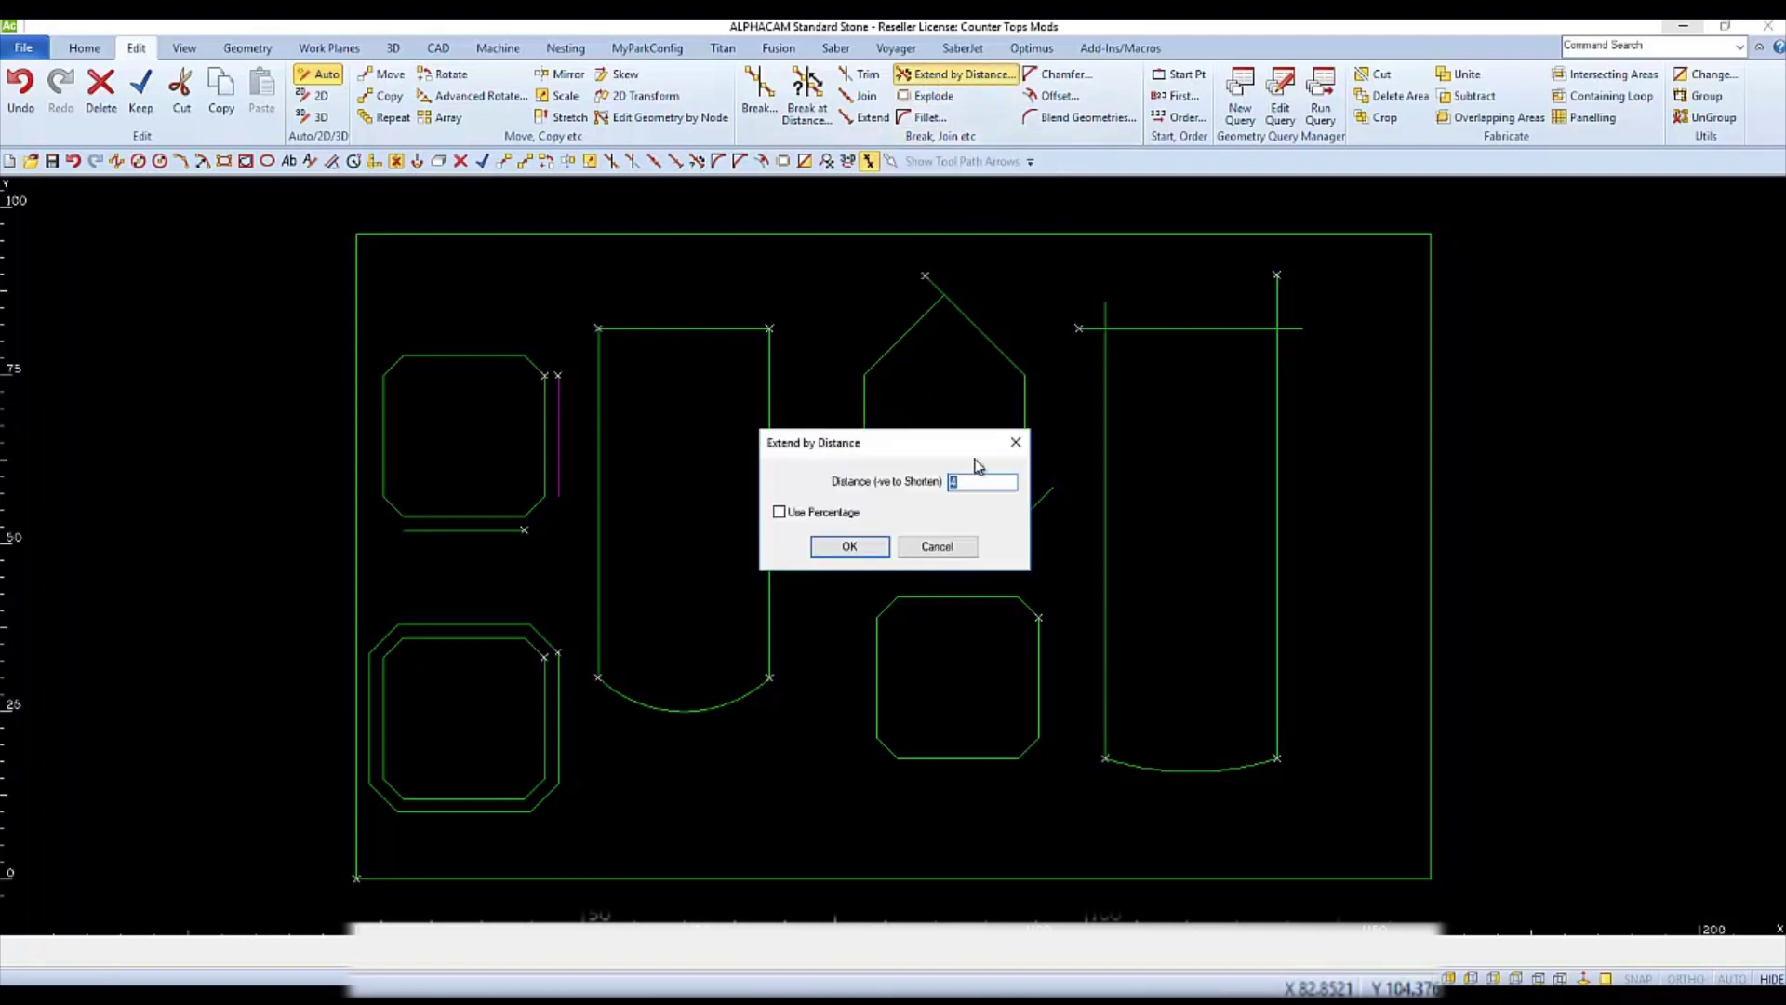
text(4)
drag(968, 482, 939, 489)
click(863, 547)
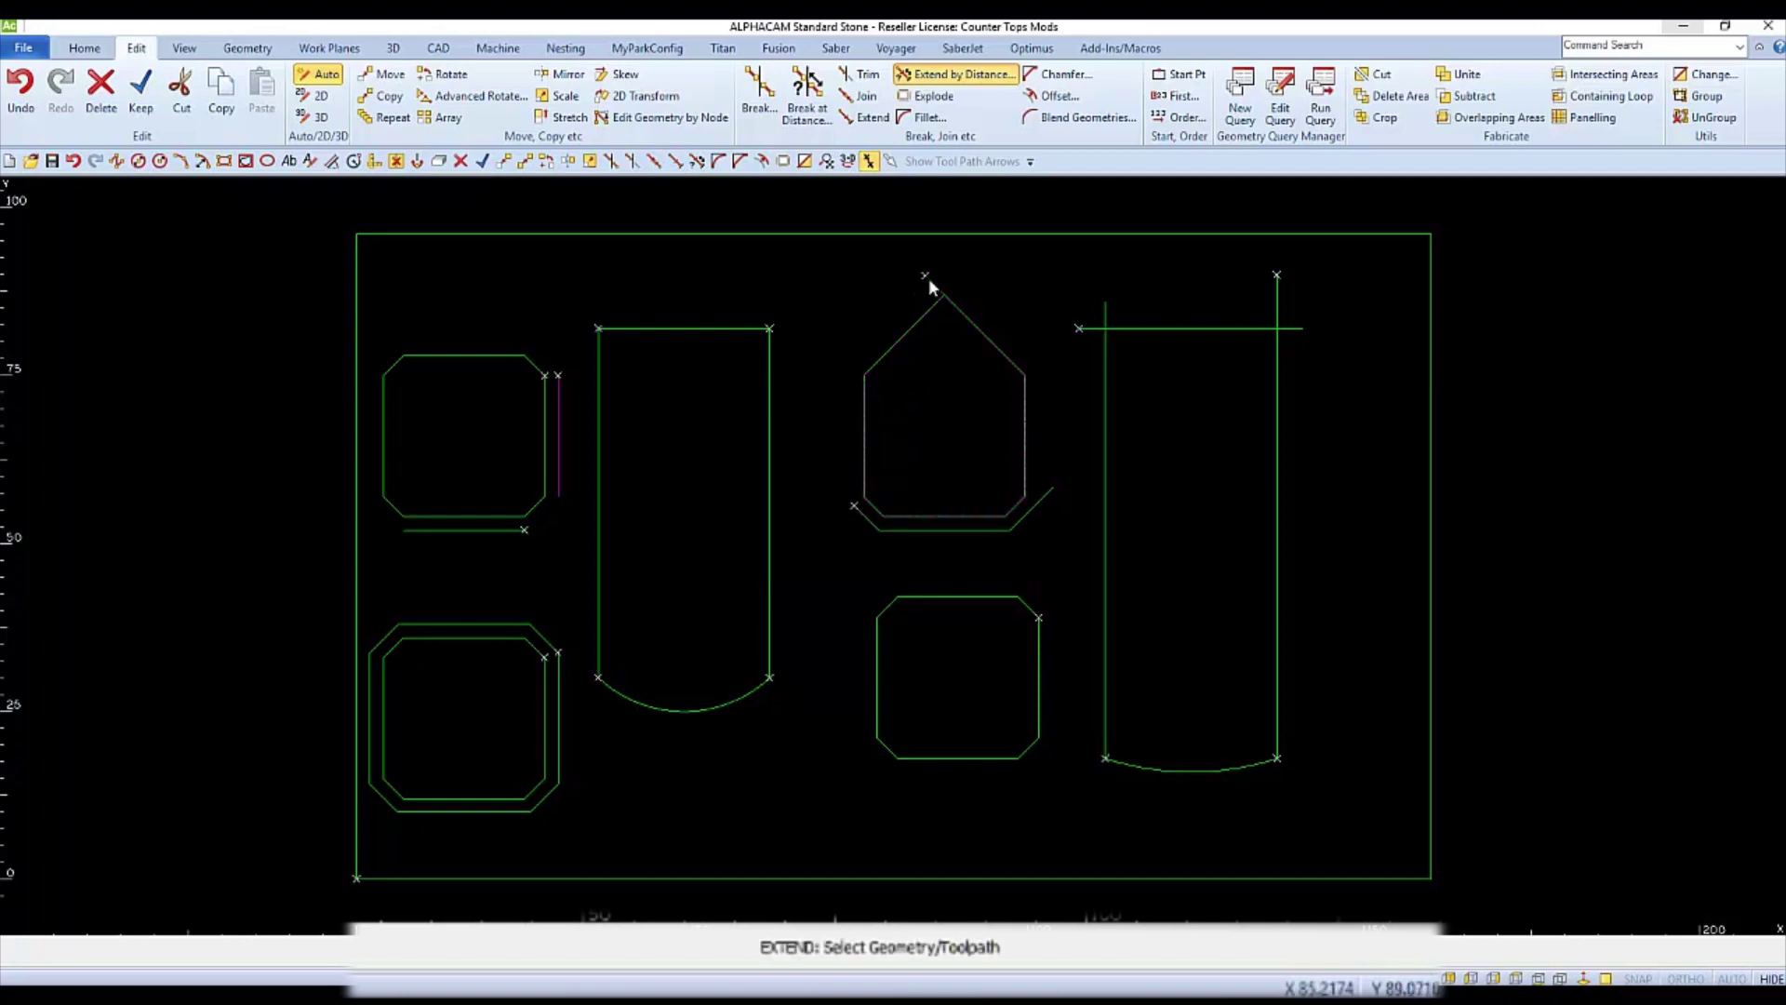
click(1078, 331)
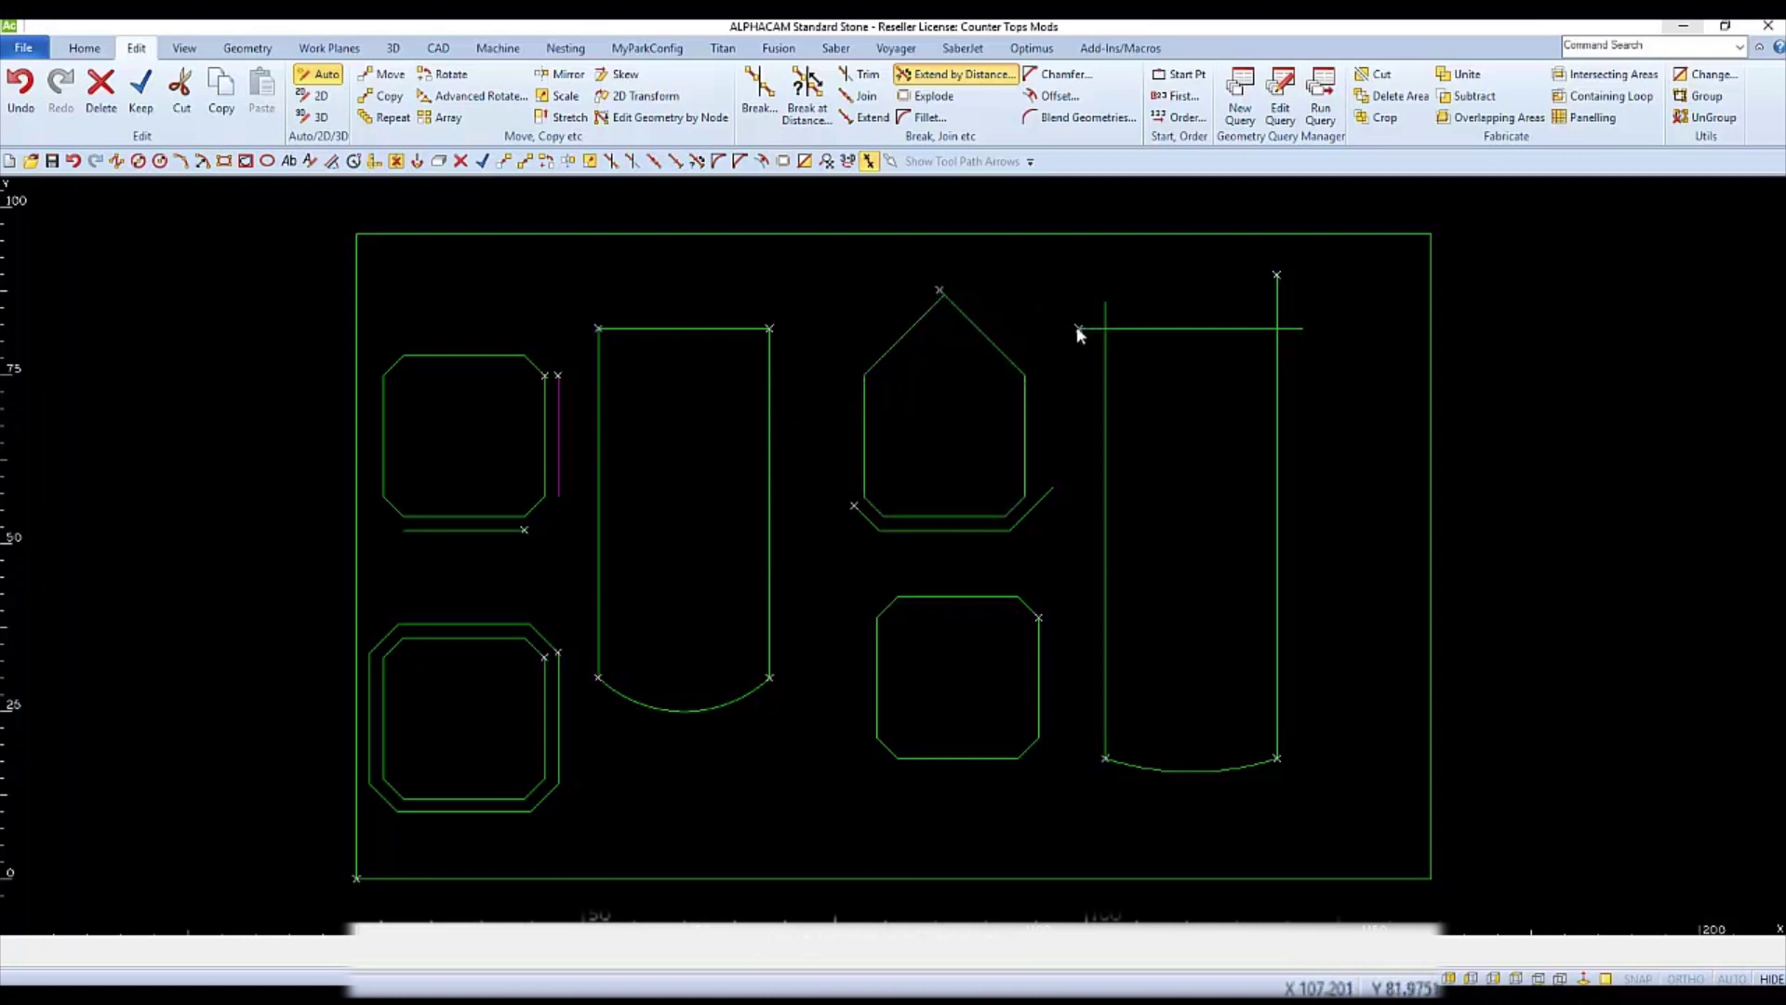
click(1276, 279)
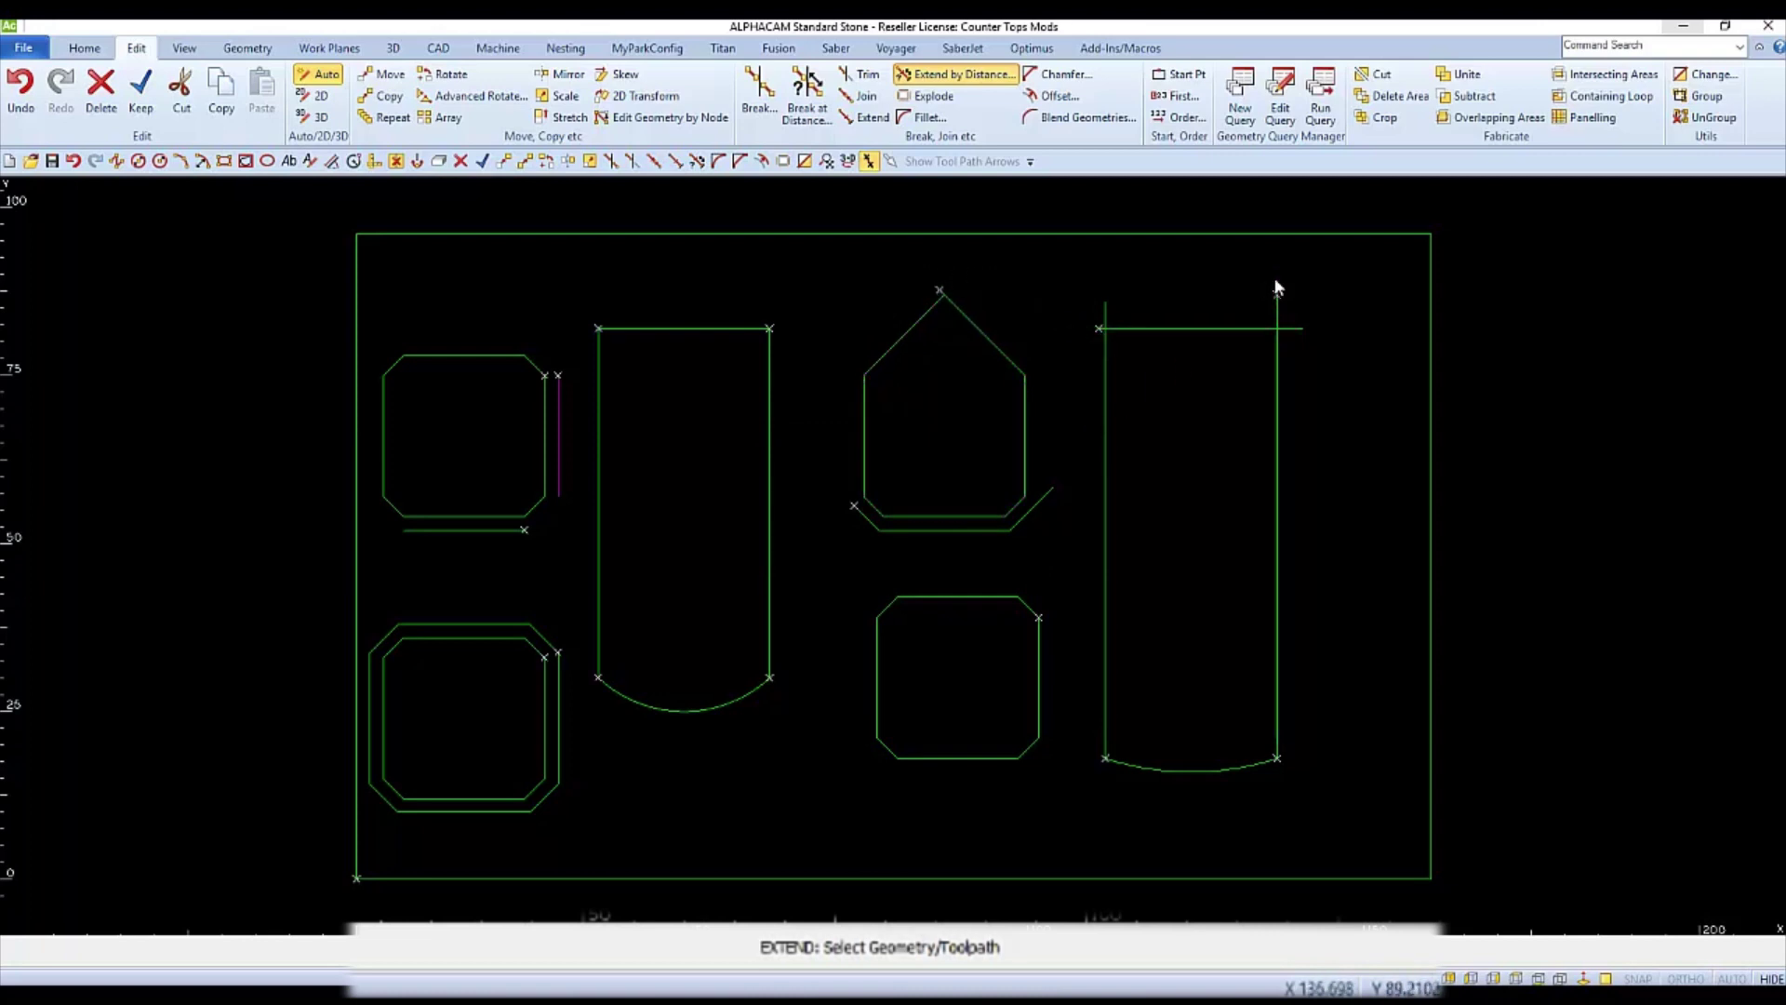
right_click(1134, 279)
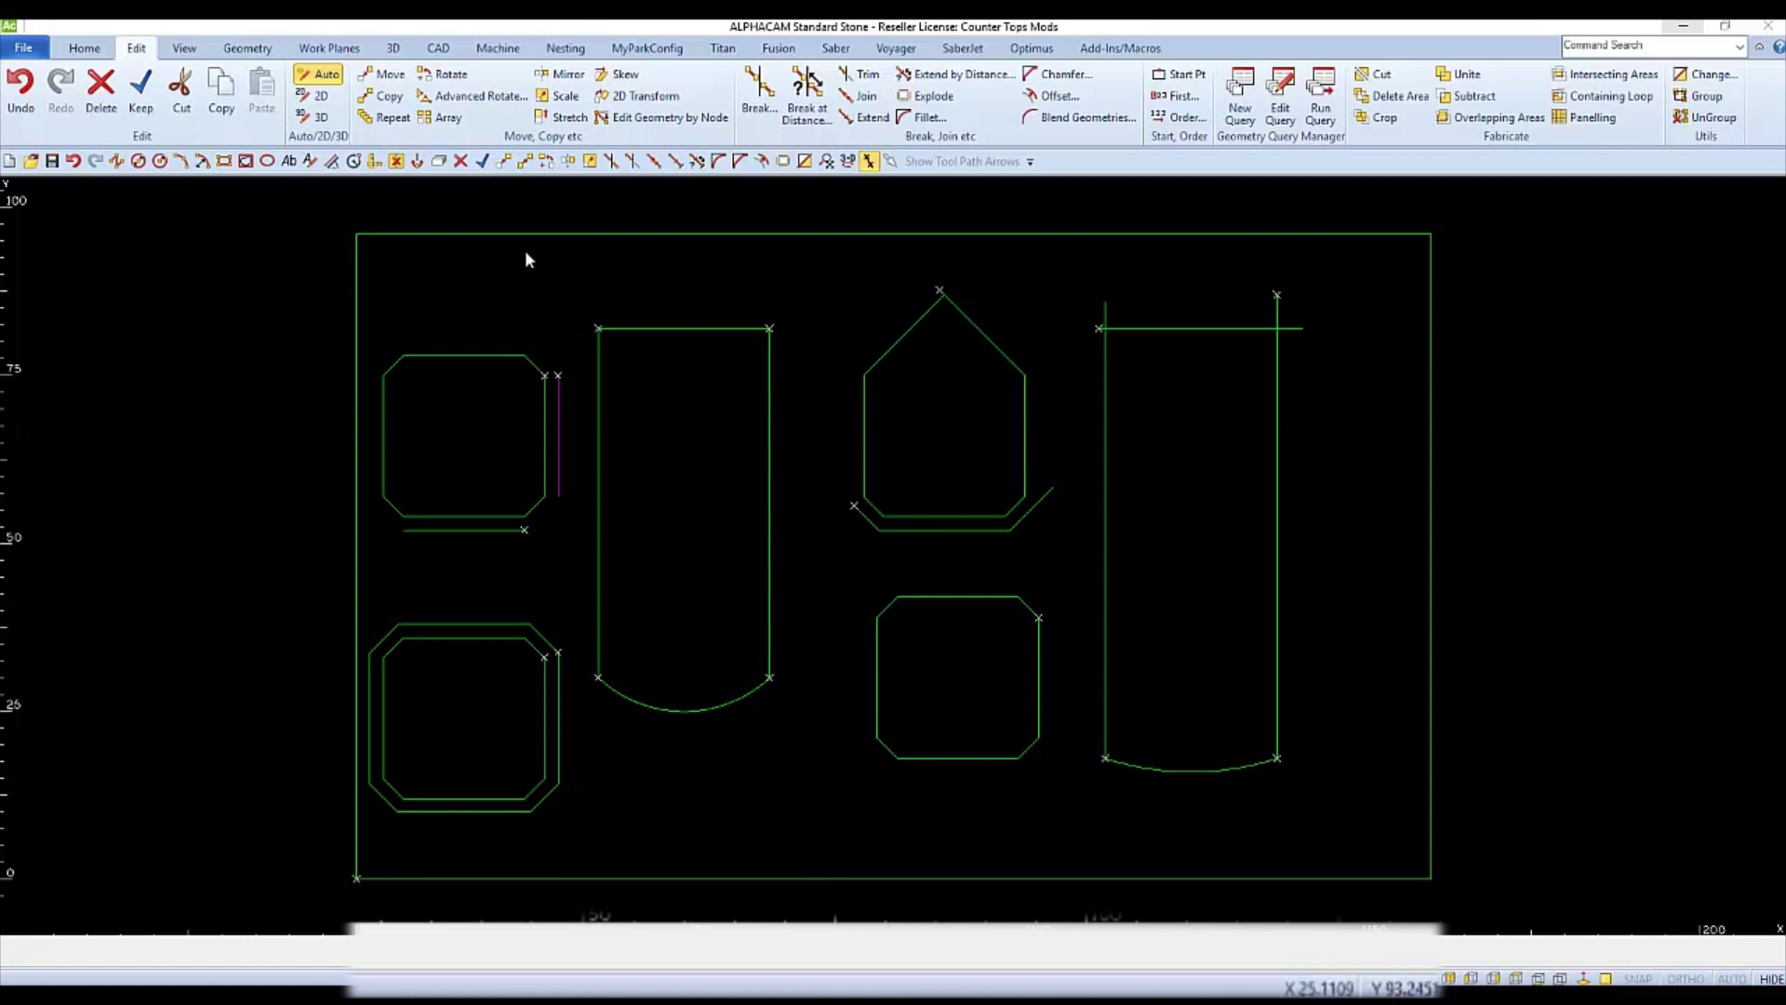
Measure corner to corner across the sheet: 186.5454 at 30.9405°, X 159.9997, Y 95.913.
click(440, 48)
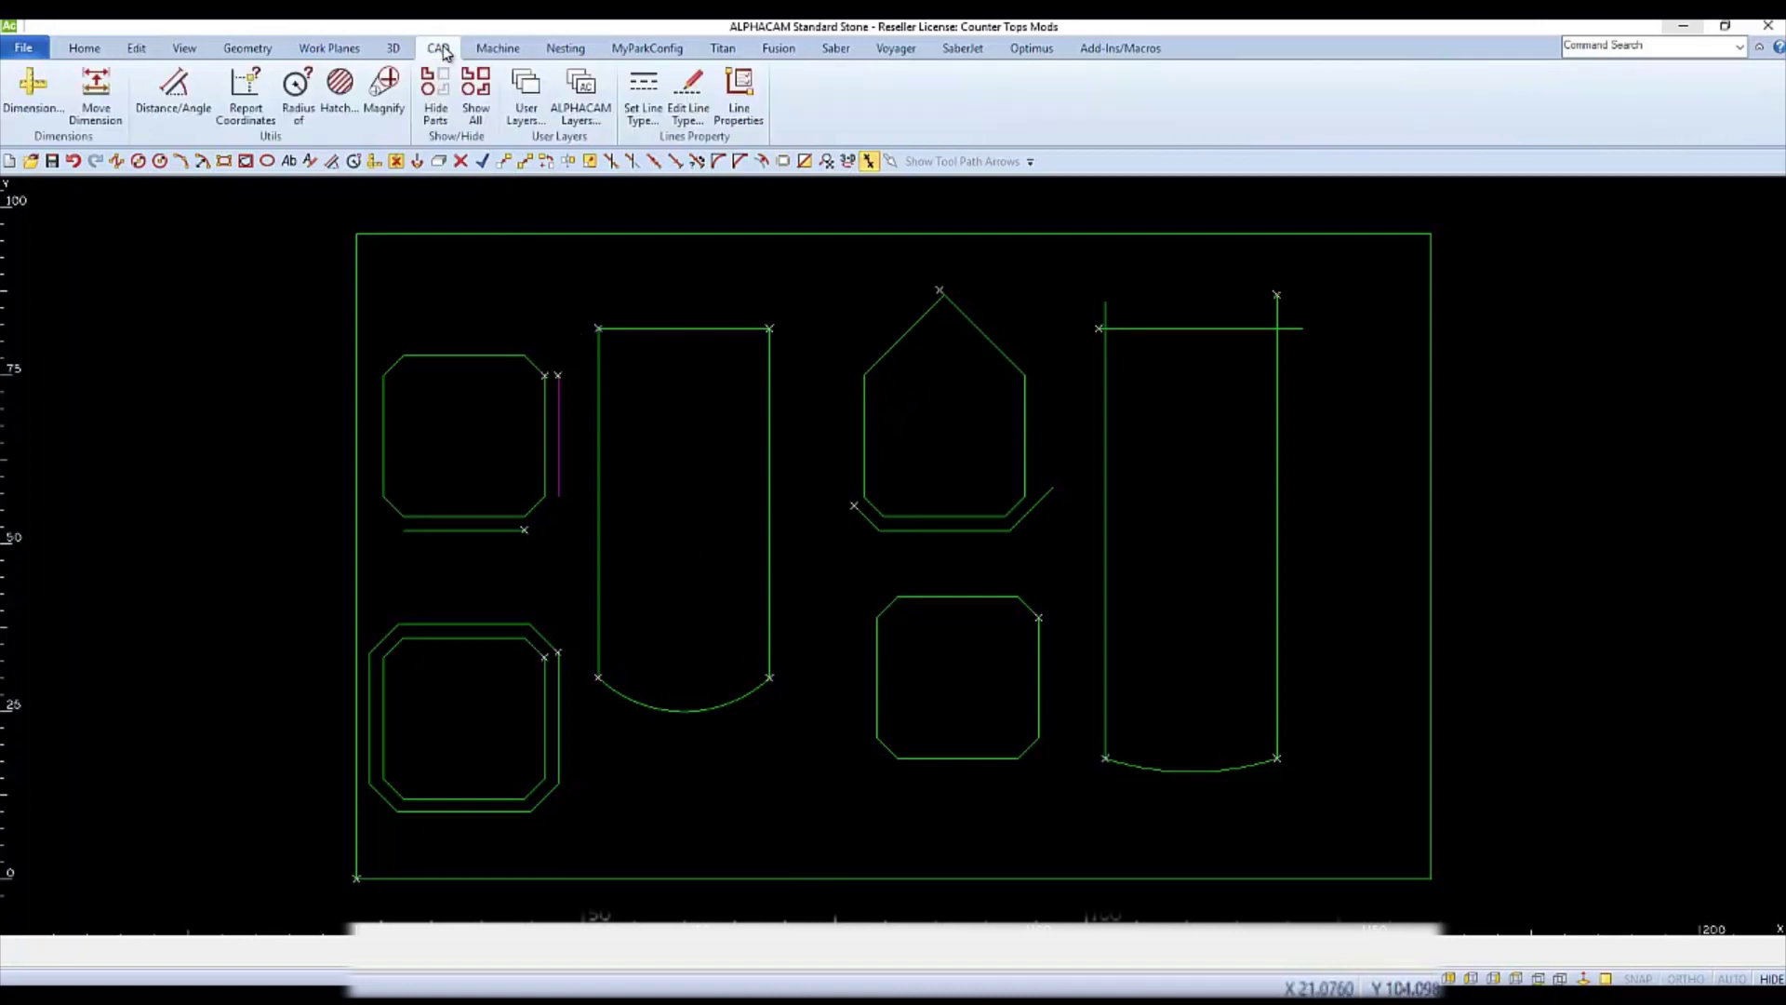
click(174, 93)
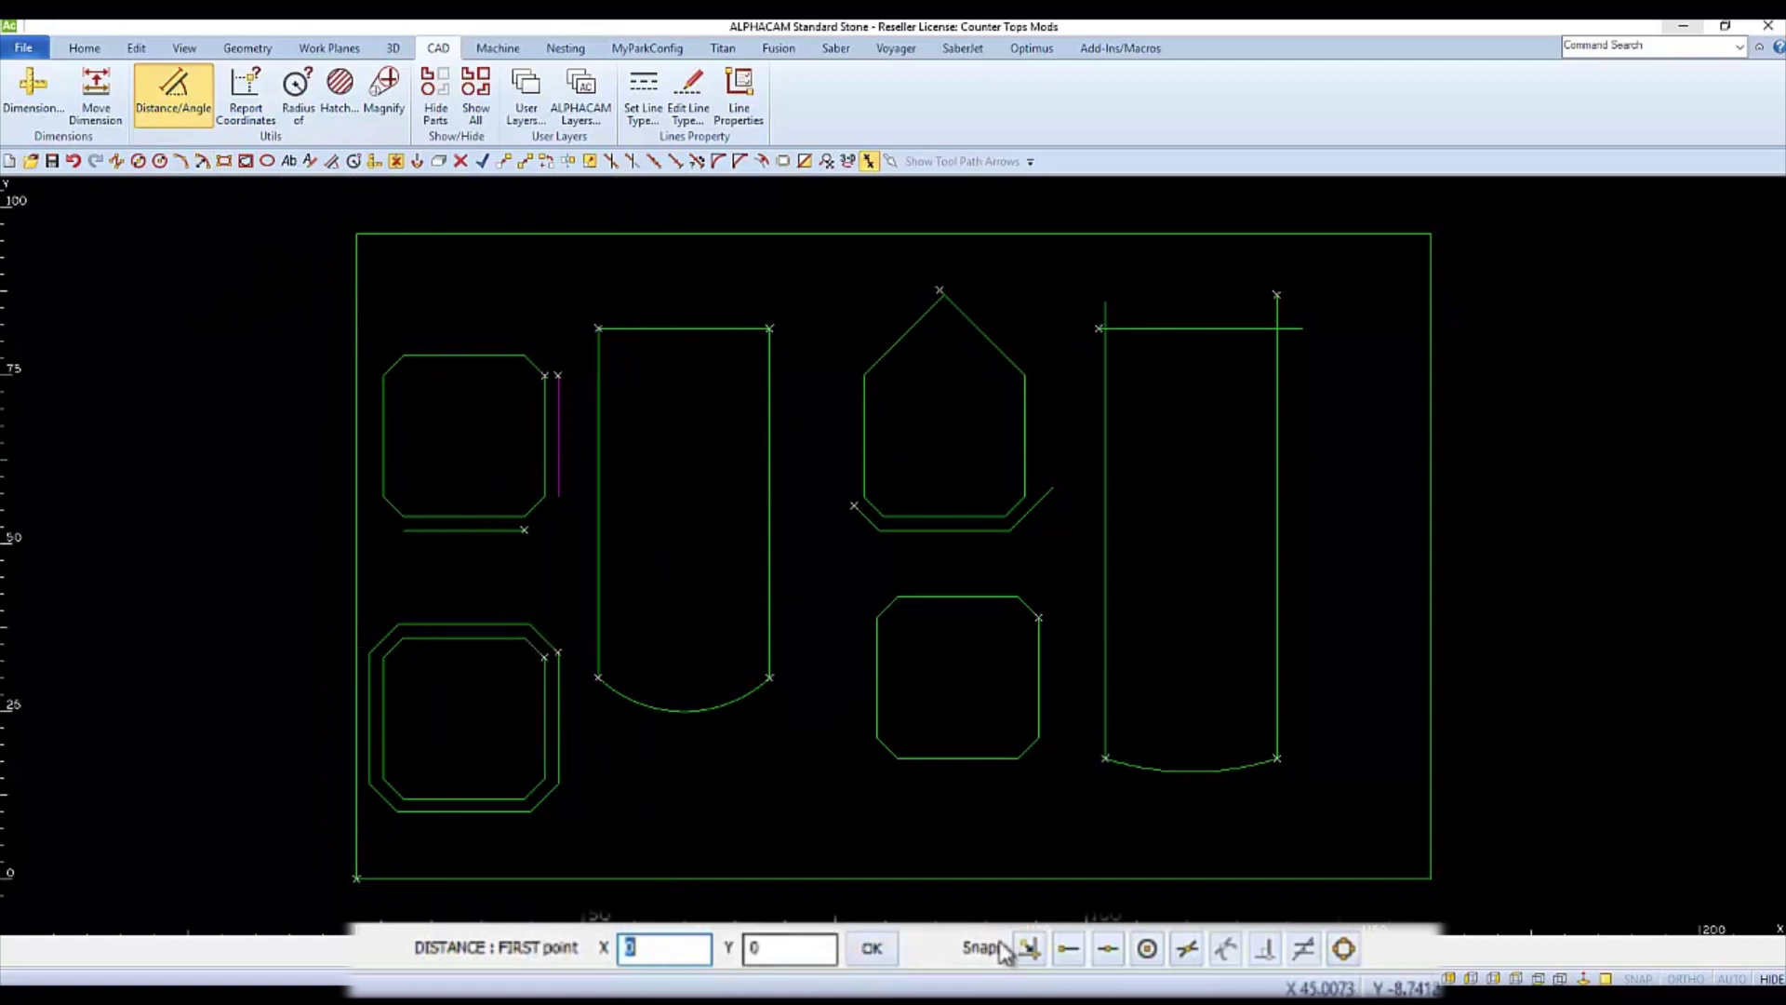
click(1069, 947)
click(439, 875)
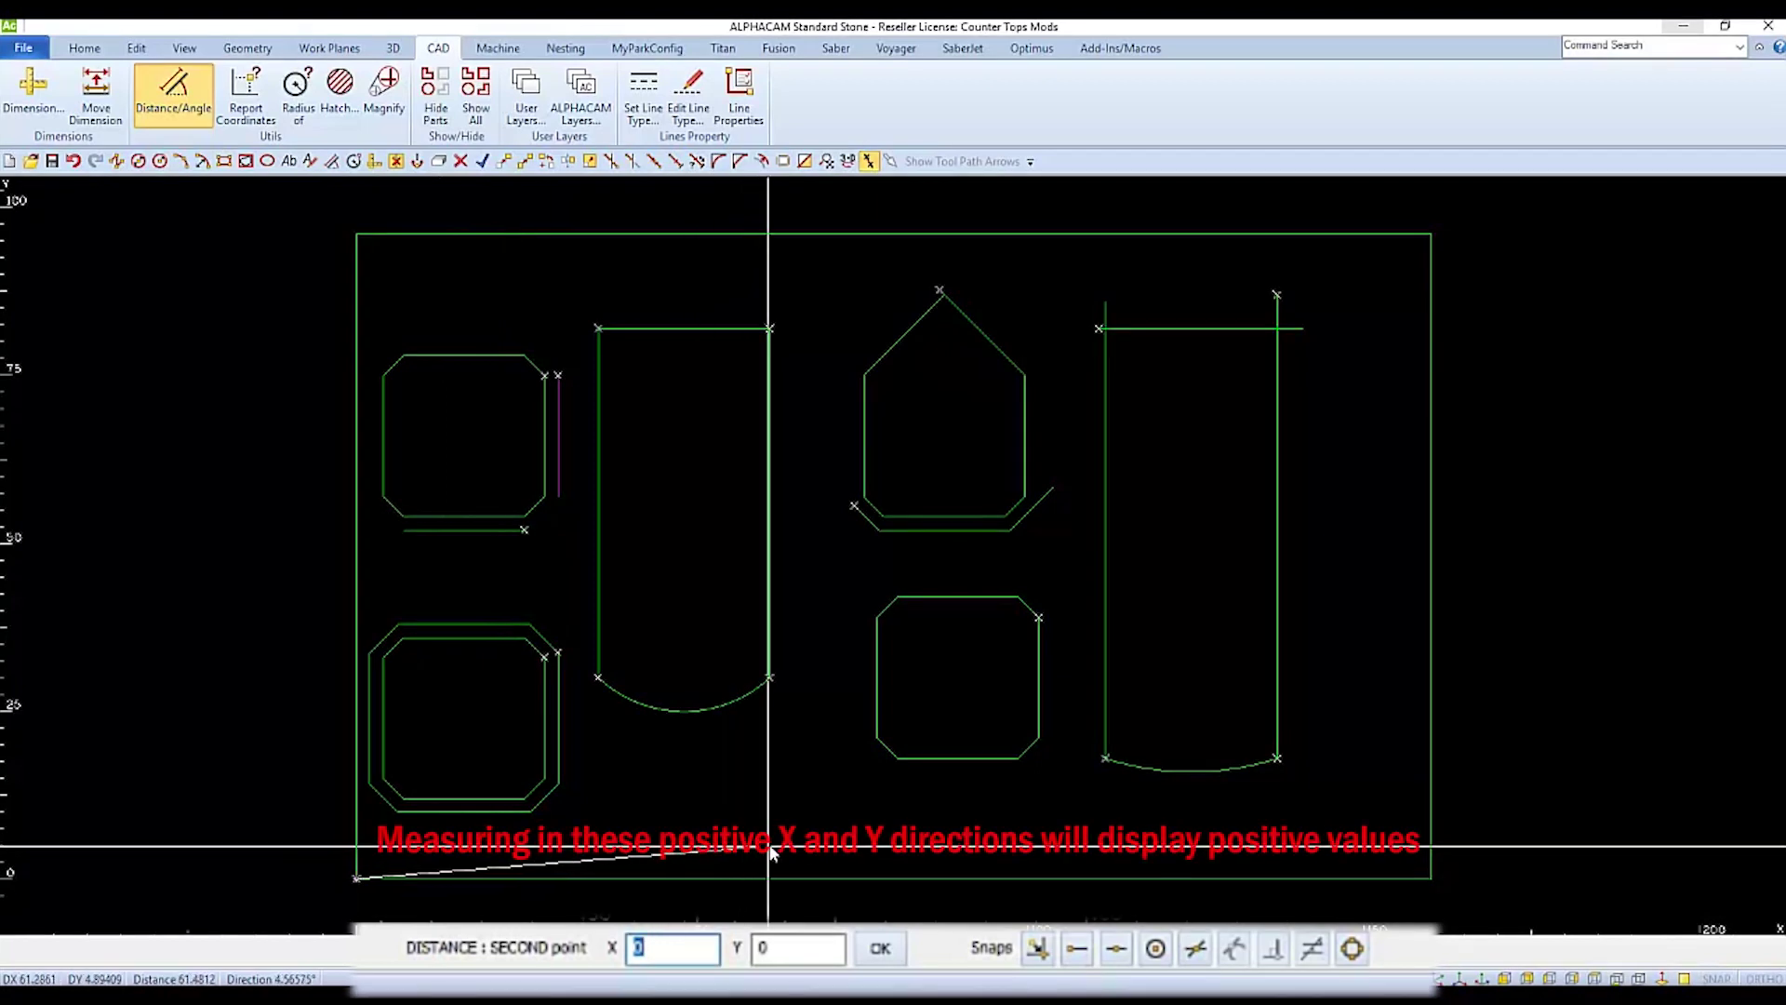
key(e)
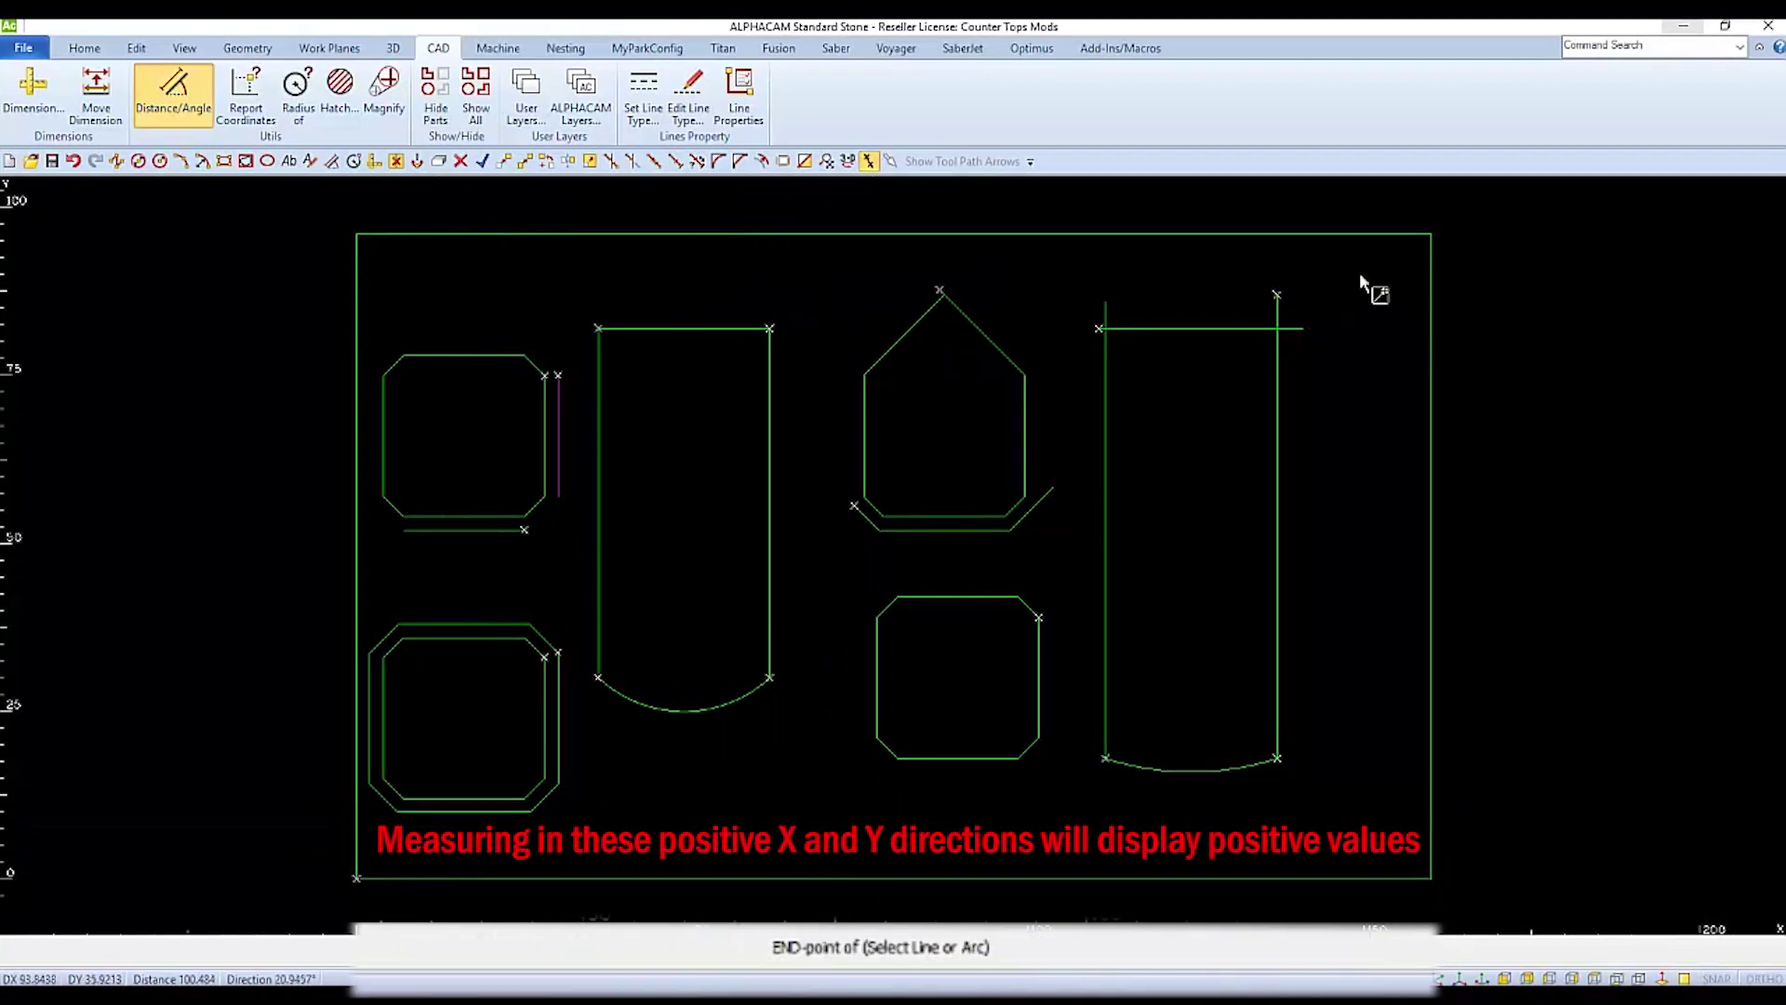
click(1430, 244)
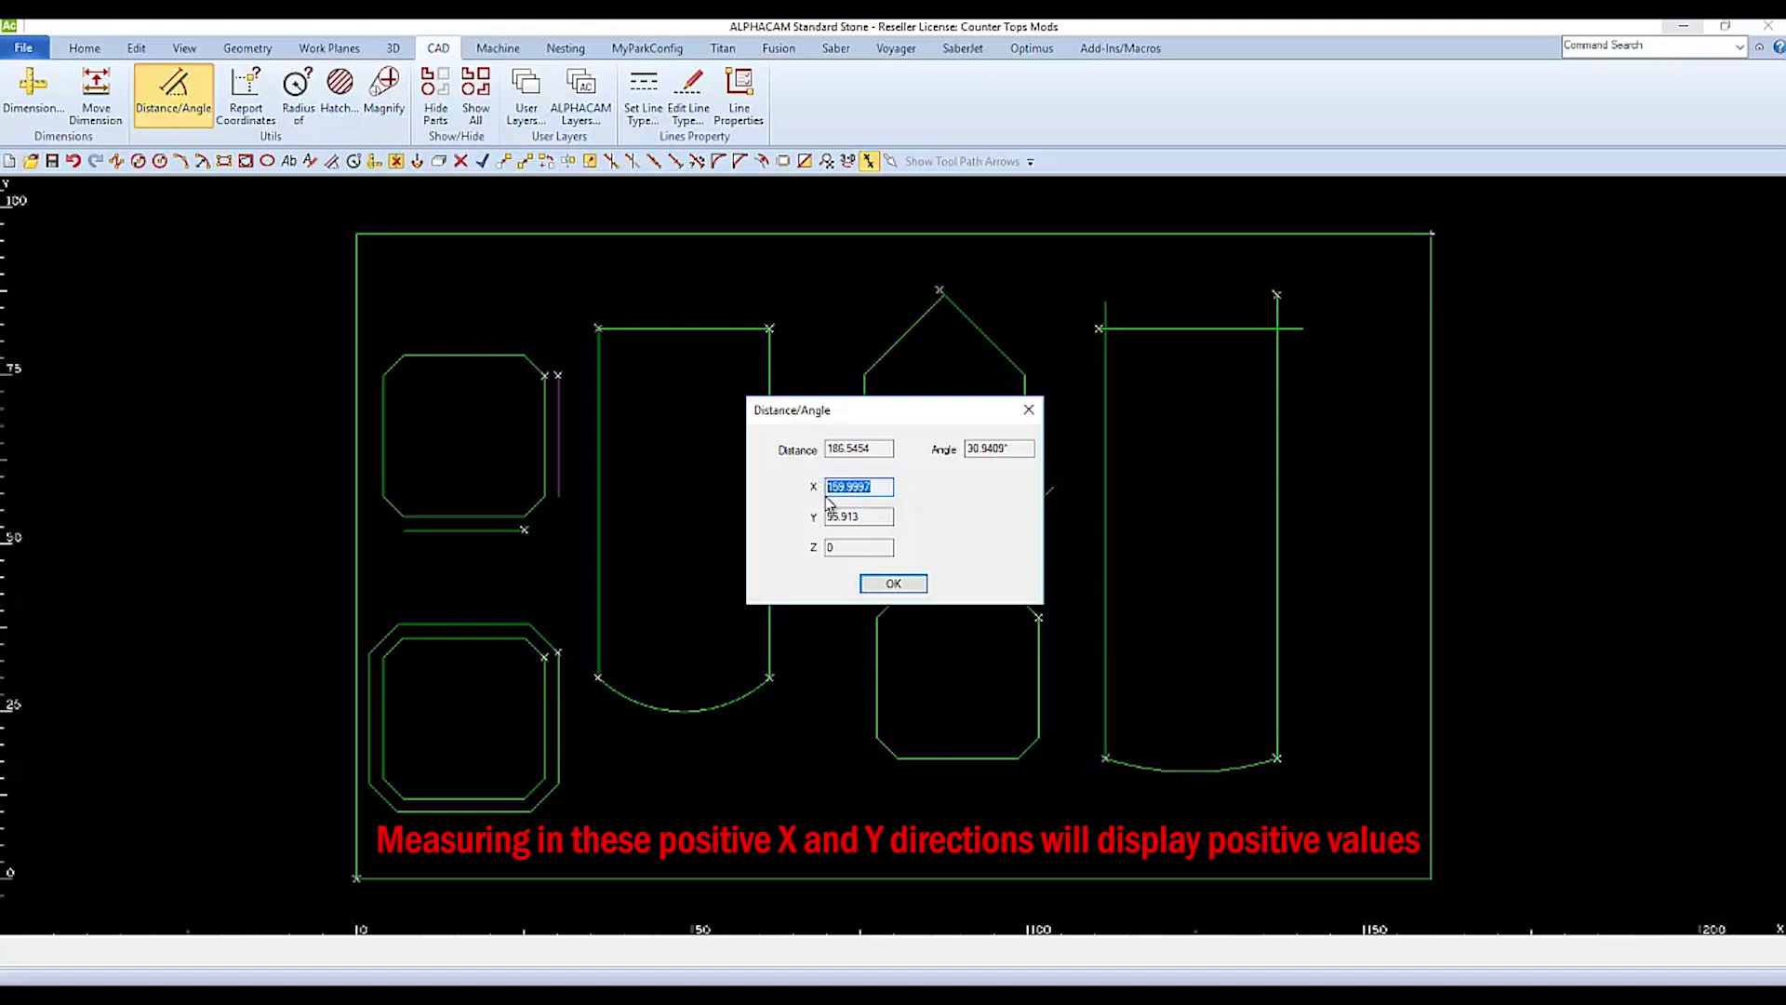
click(865, 519)
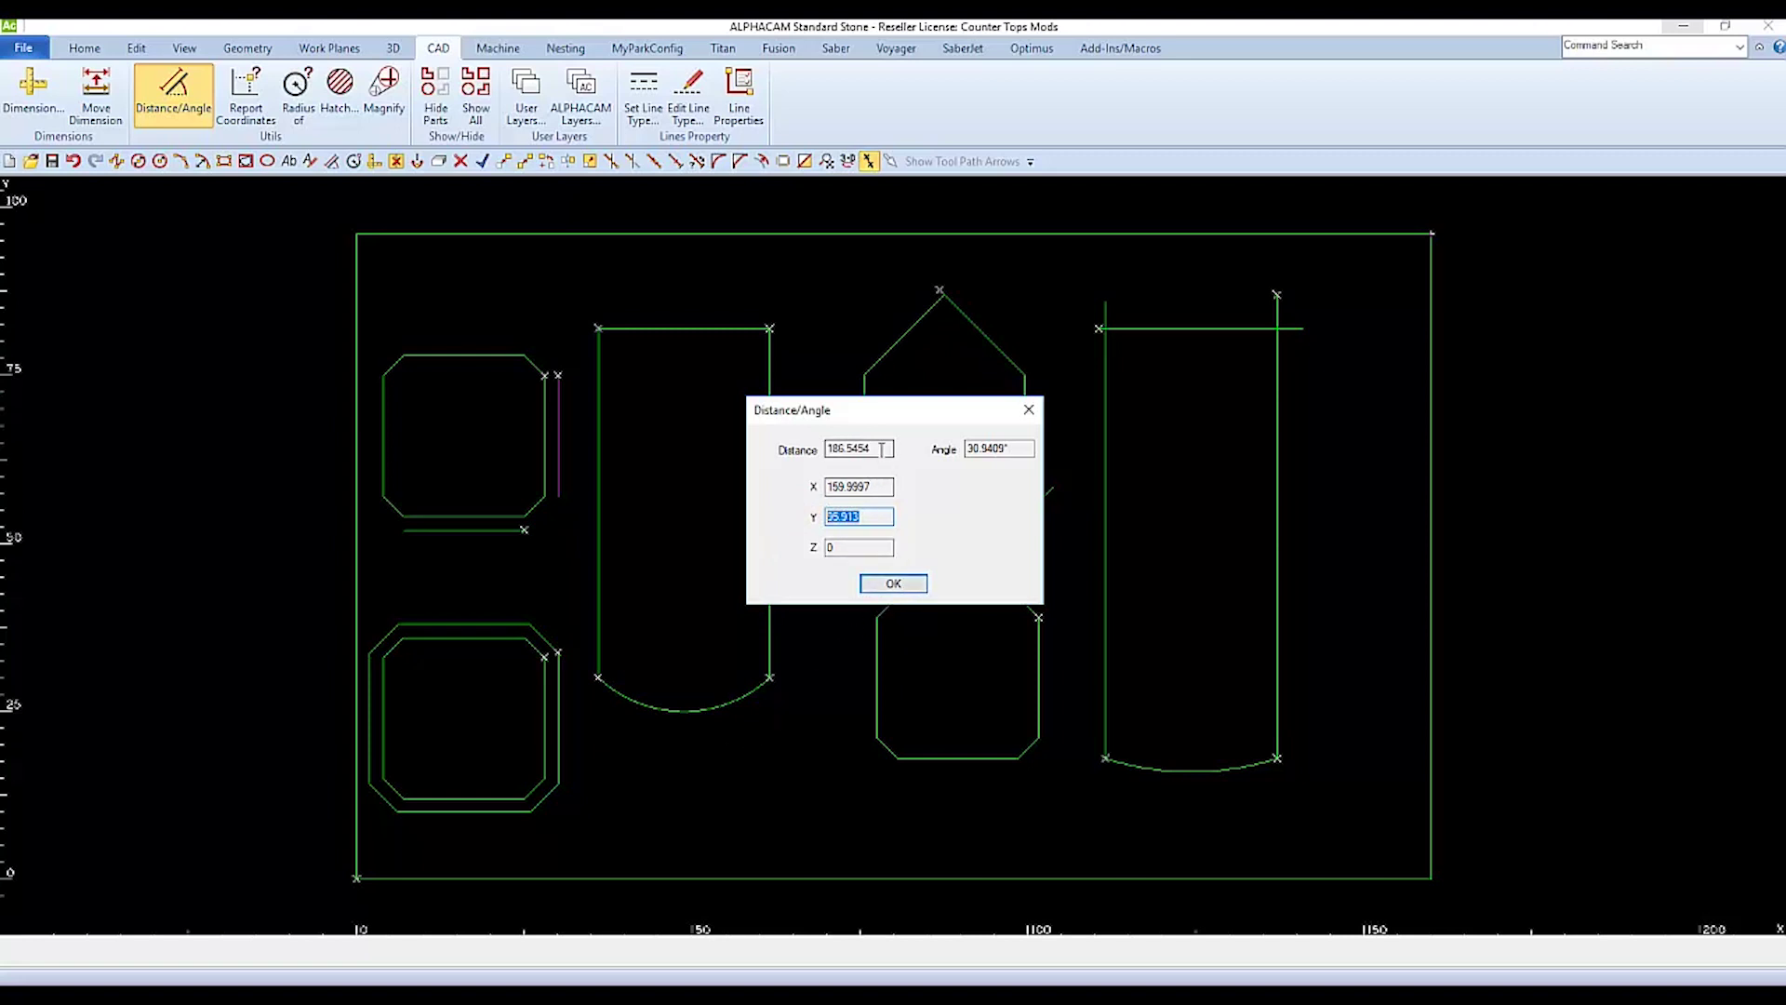
click(890, 592)
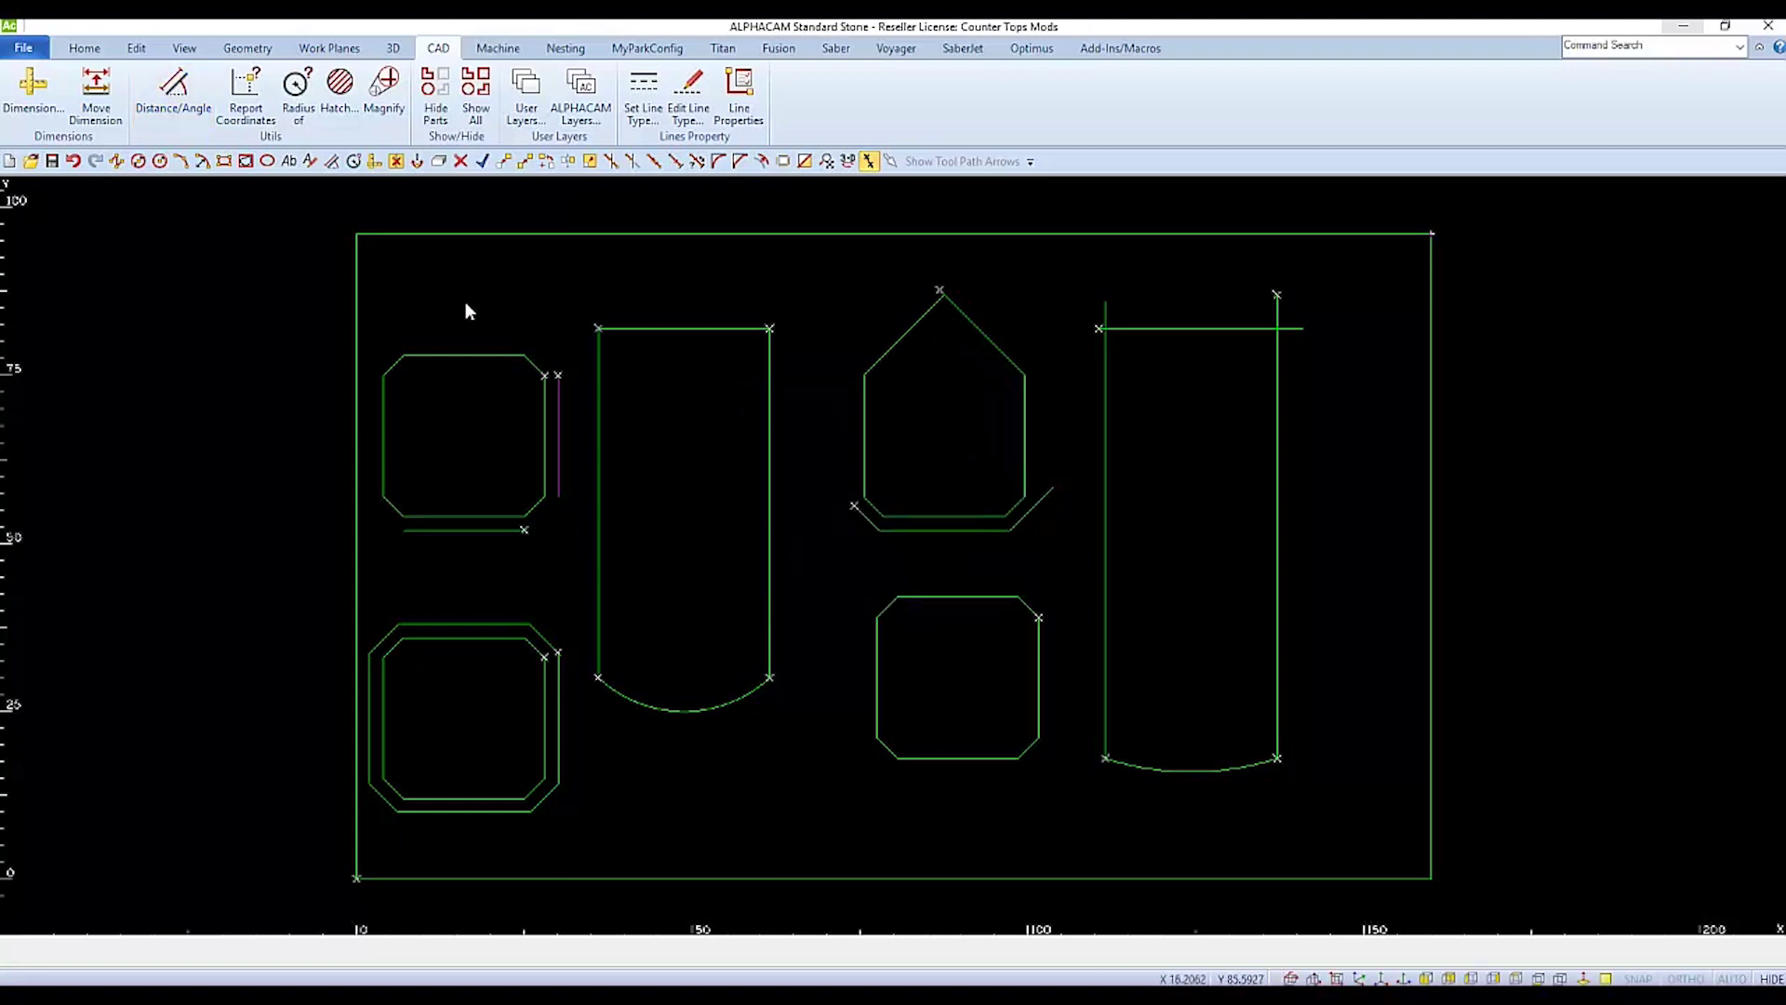
Dimension the sheet's top border horizontally, placing the 160 dimension just above it.
click(33, 104)
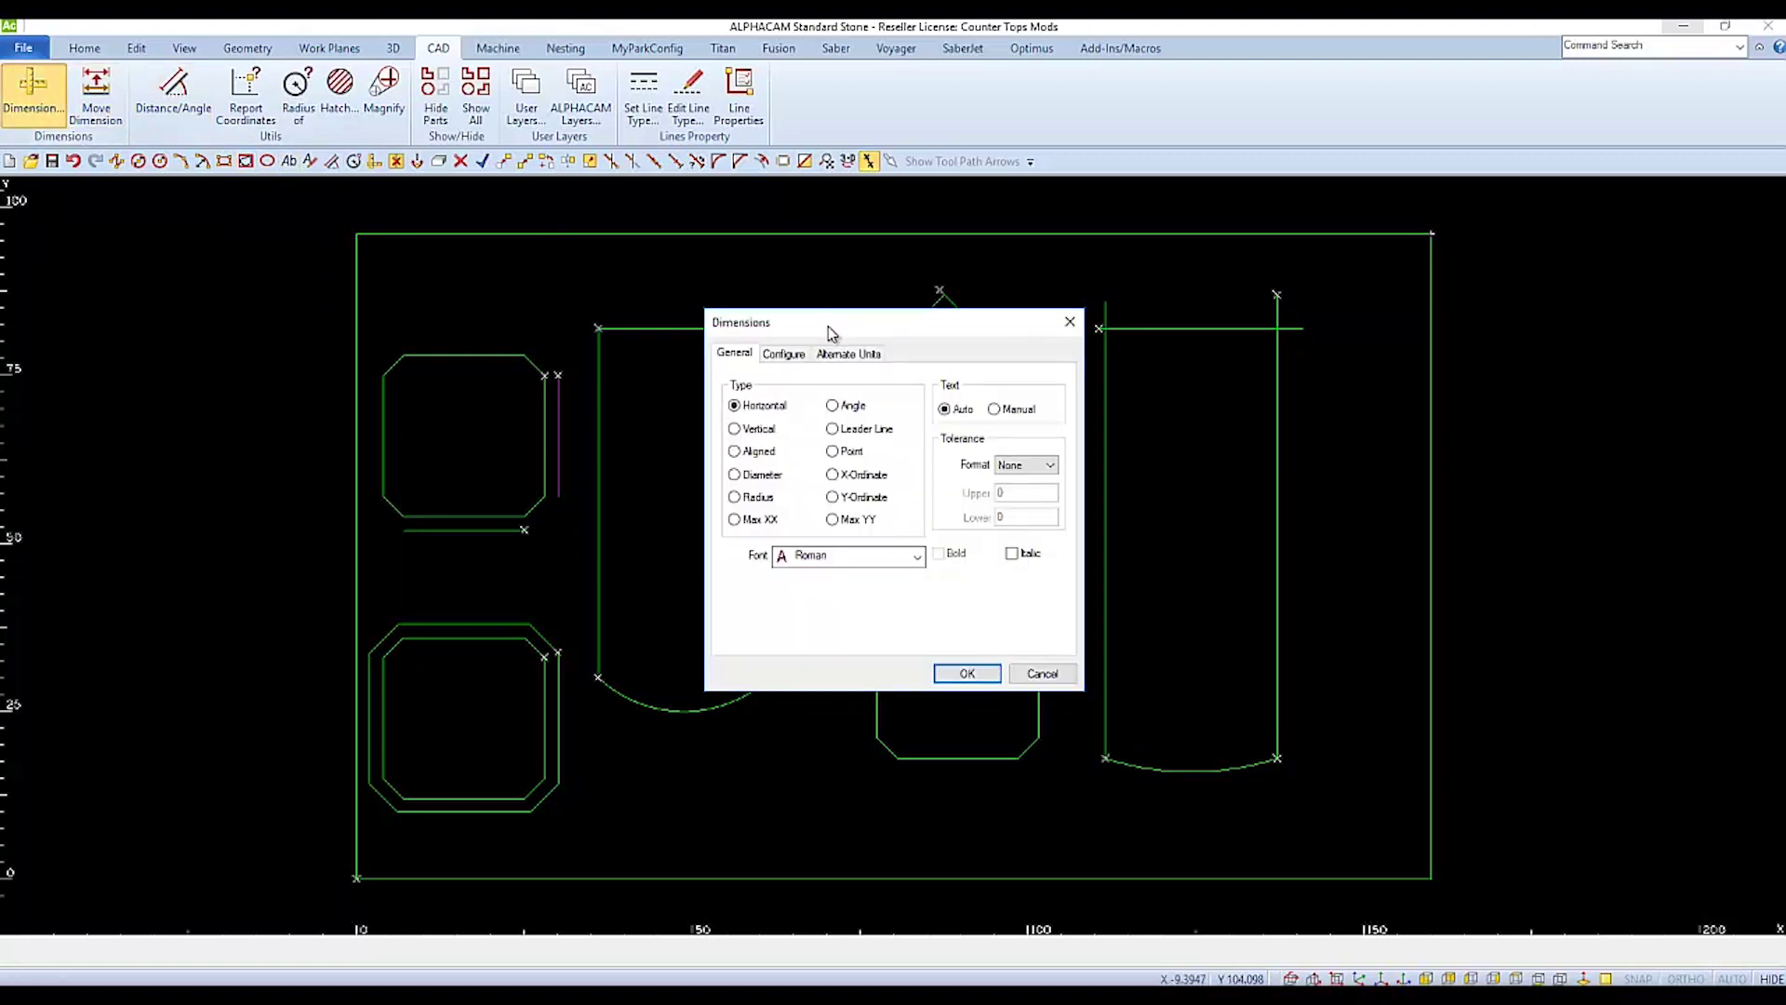
drag(825, 326, 654, 347)
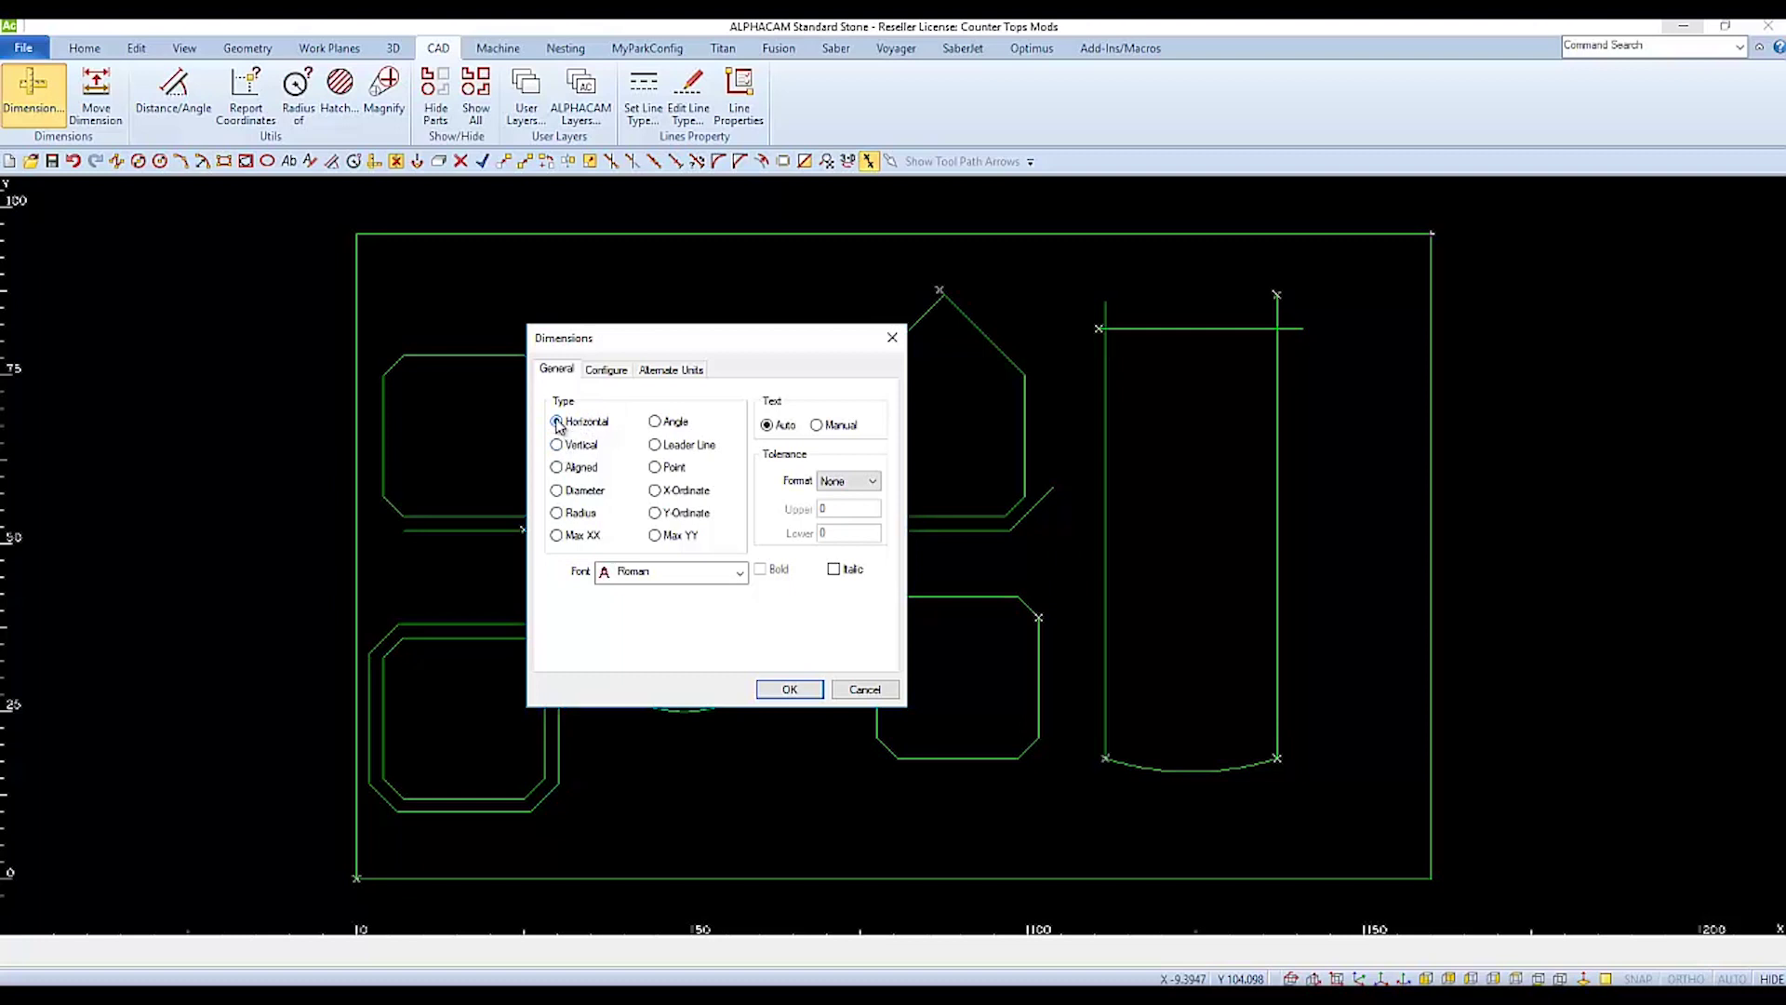
click(787, 689)
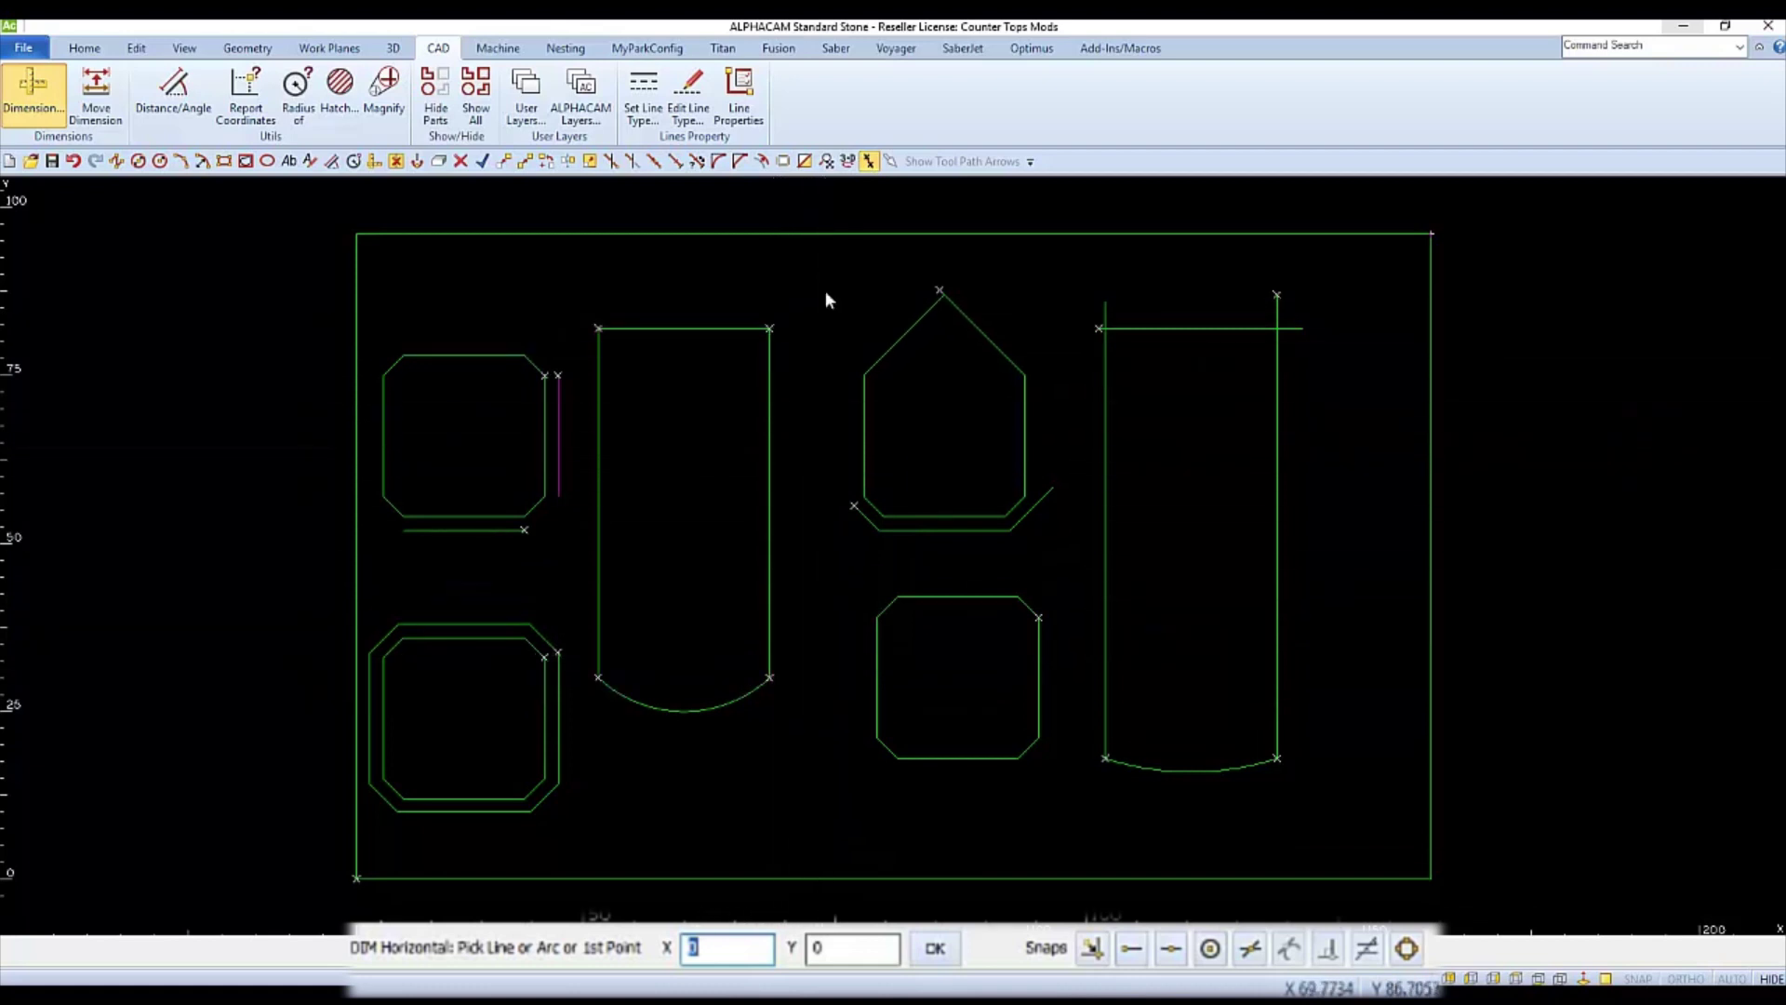
click(836, 241)
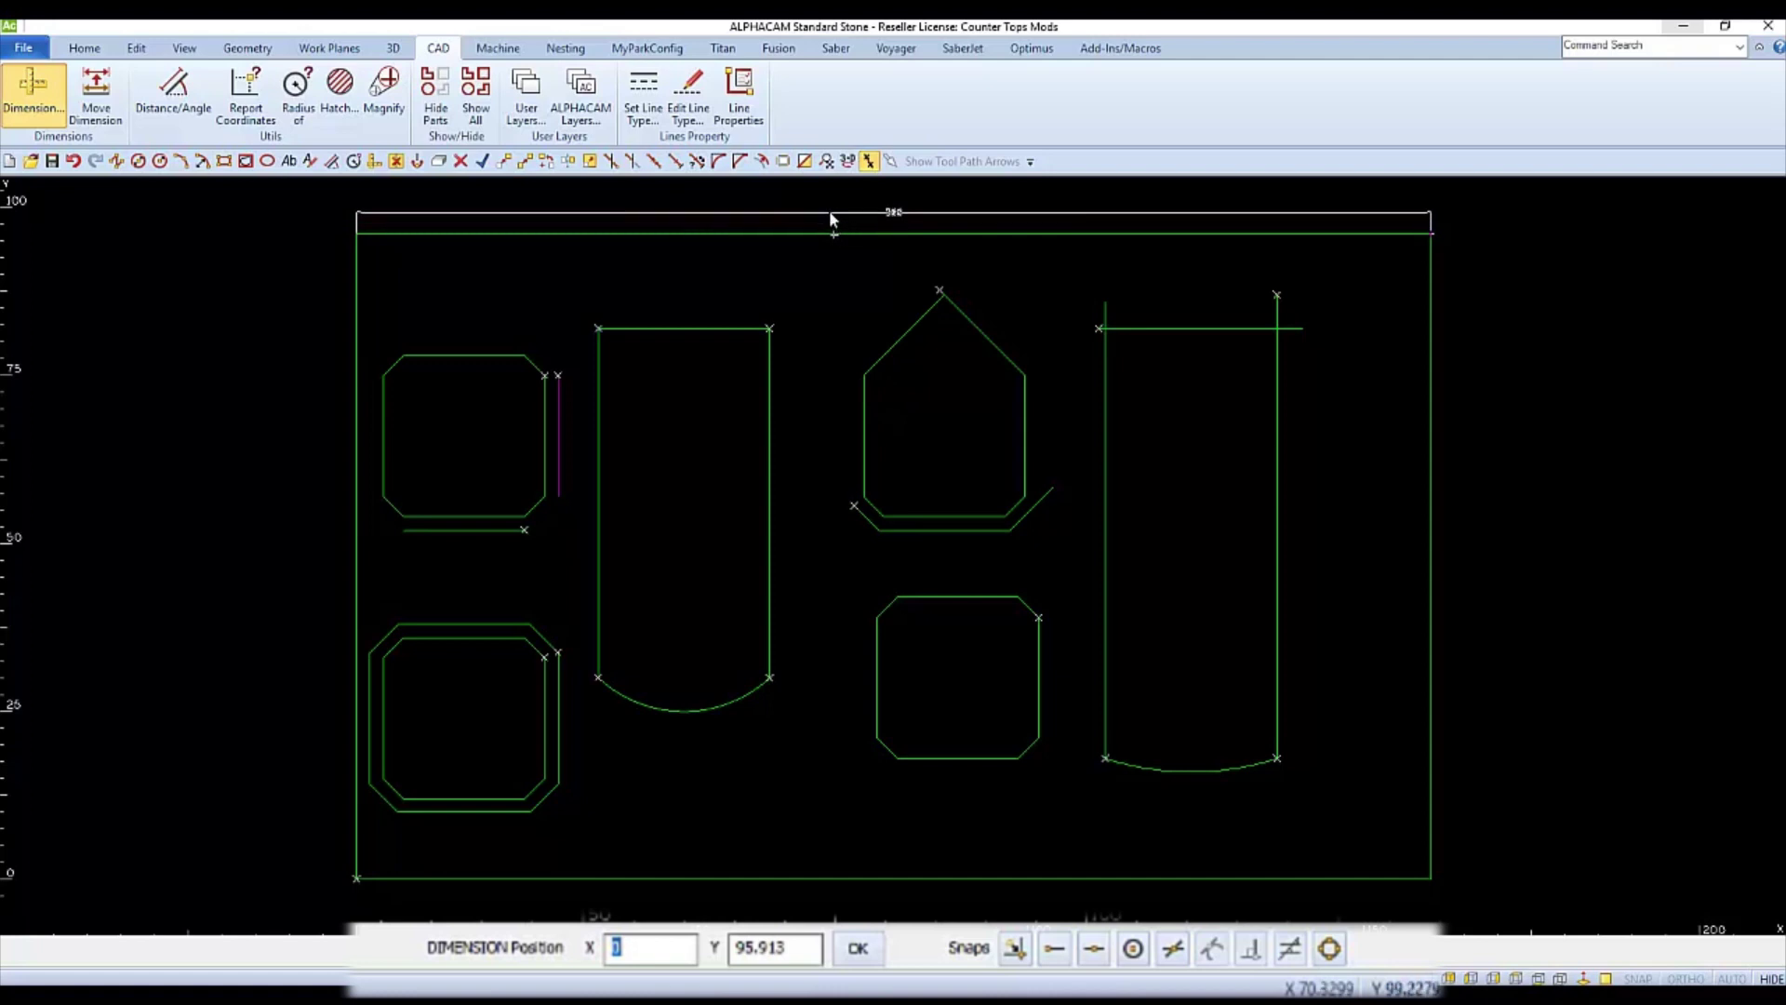
click(828, 205)
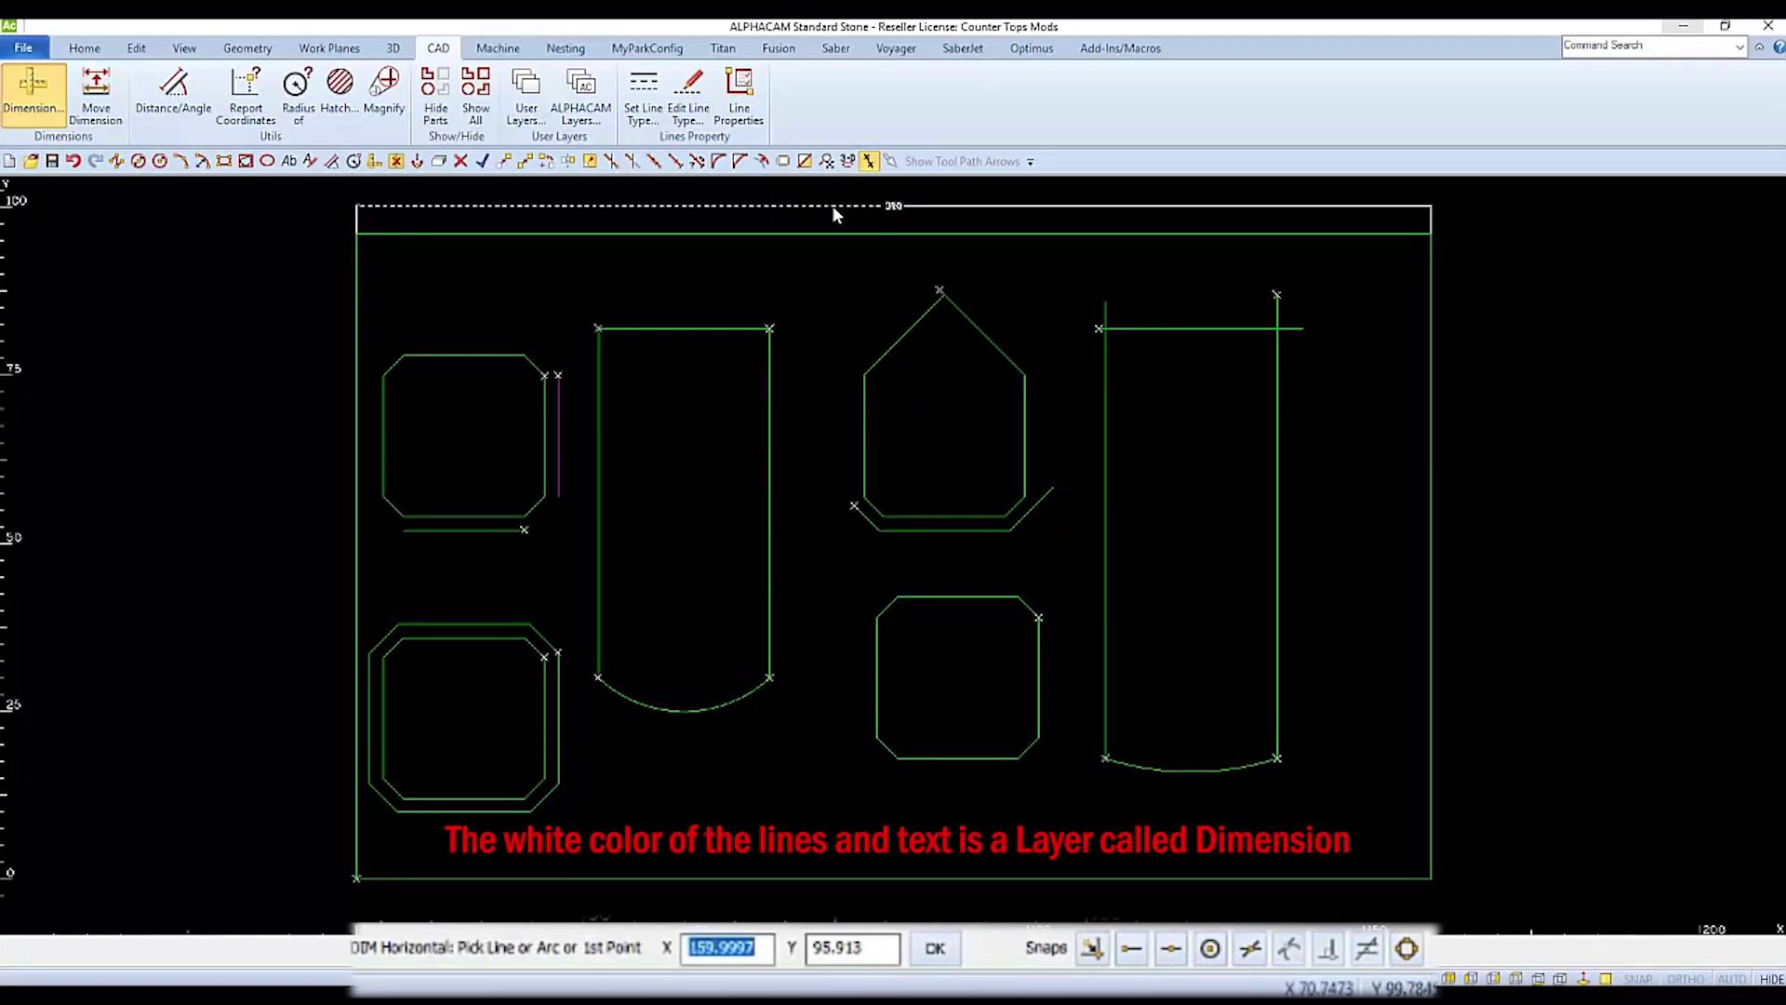
scroll(884, 202, up, 5)
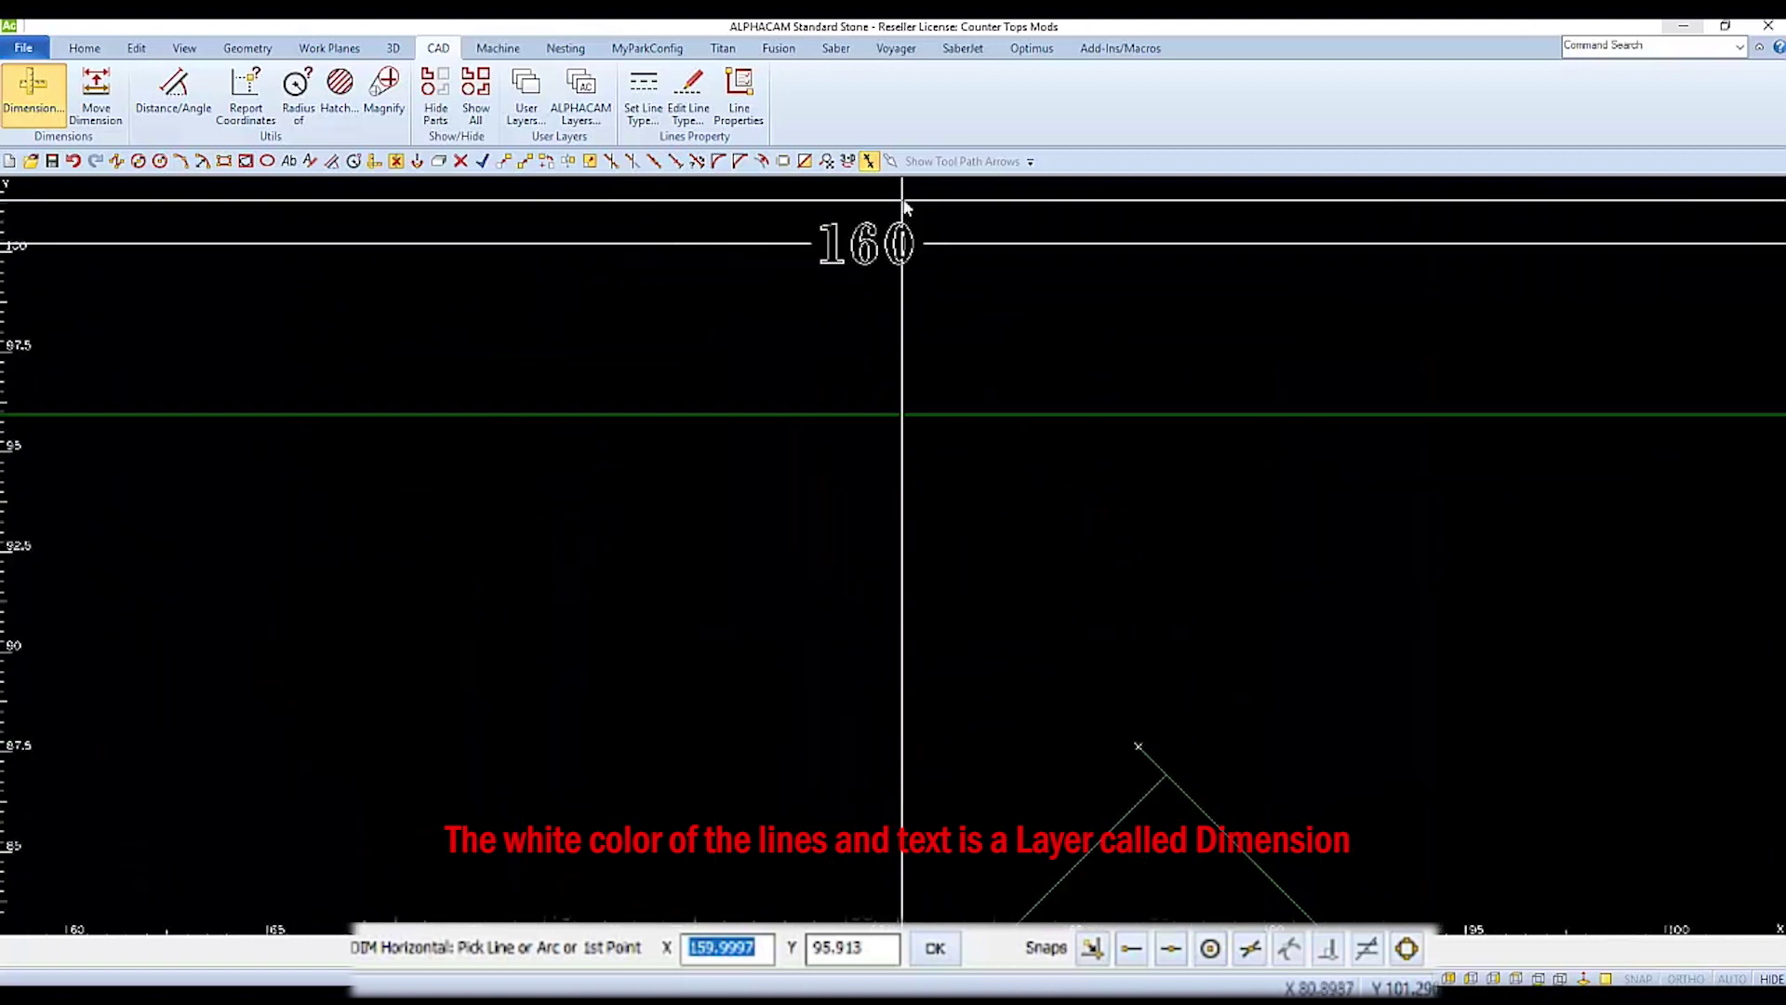
scroll(888, 230, down, 5)
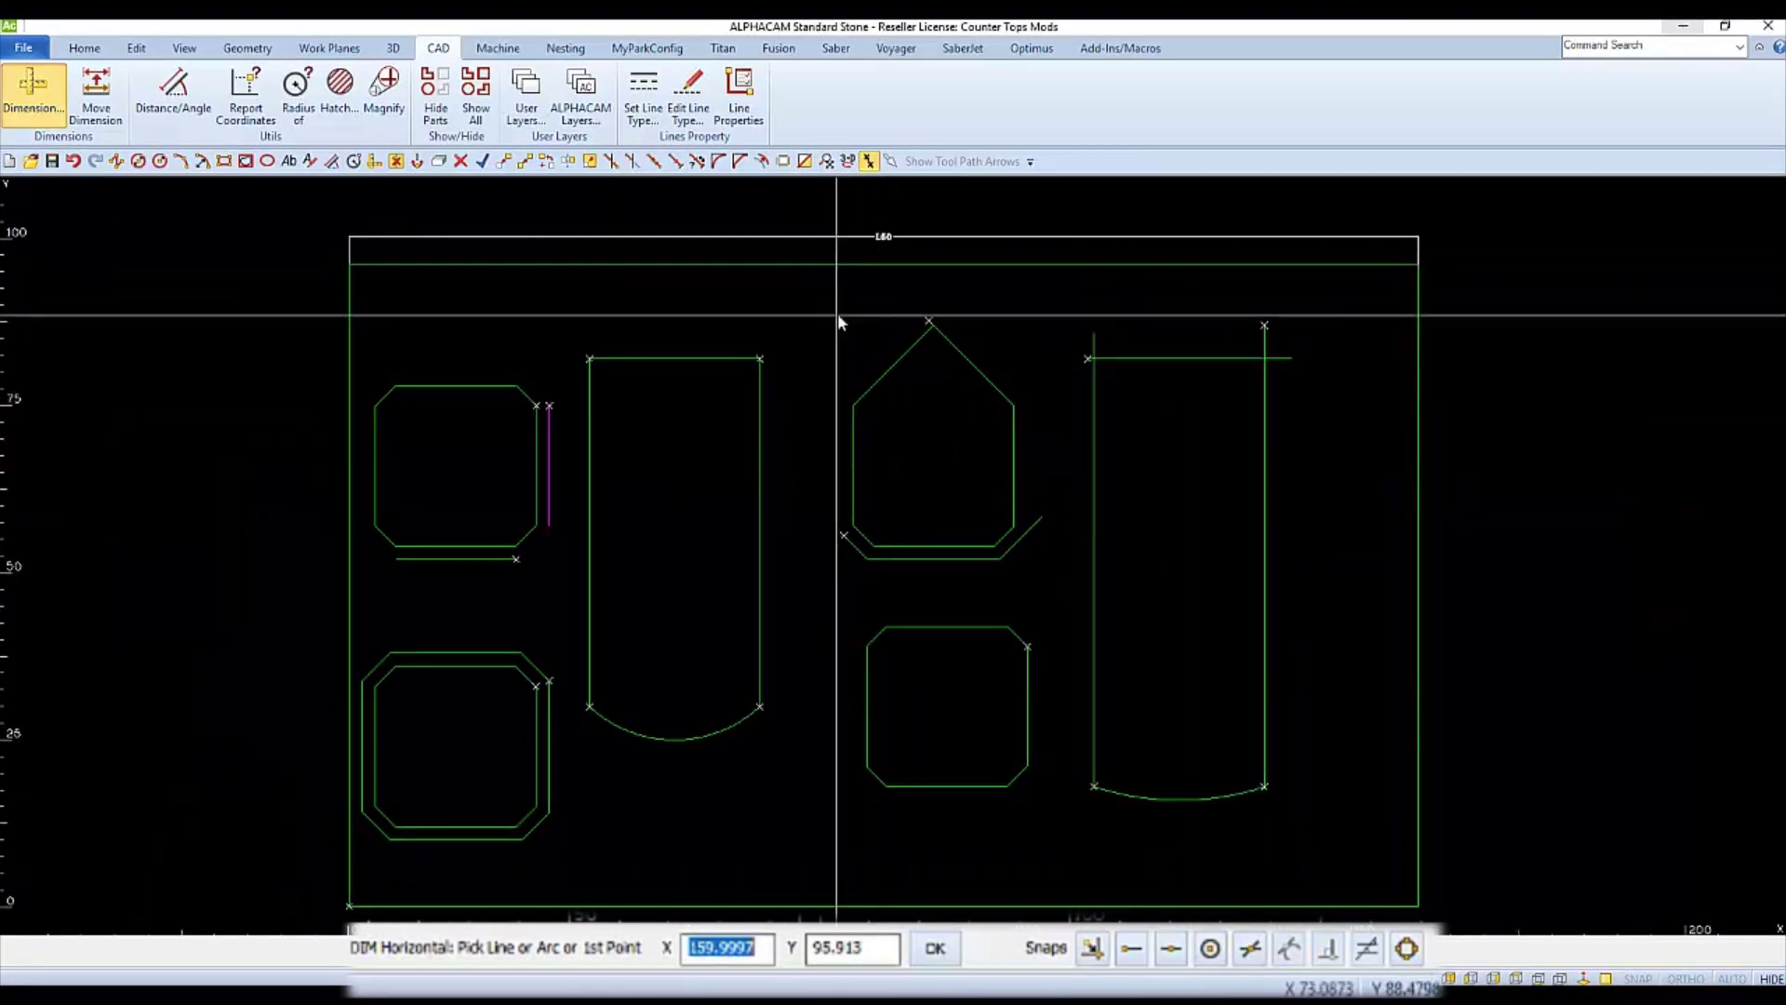
Add a second, larger horizontal 160 dimension on the sheet's top edge, placed higher above it.
right_click(838, 322)
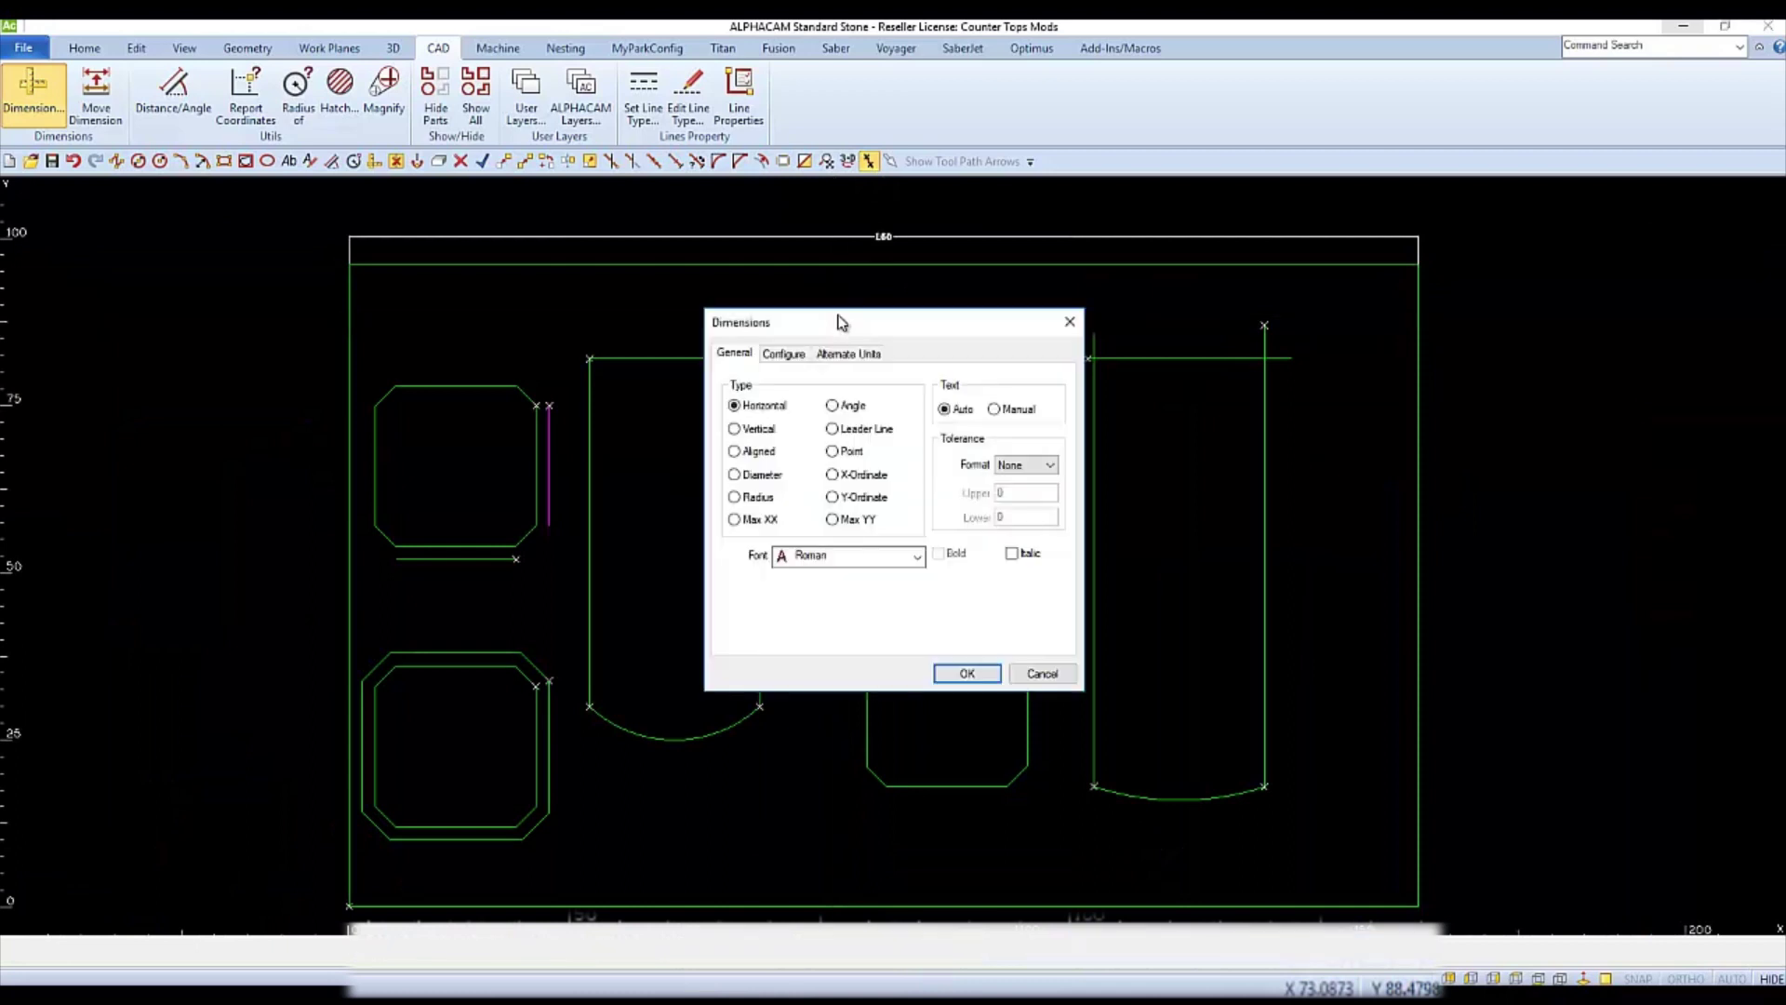
click(784, 355)
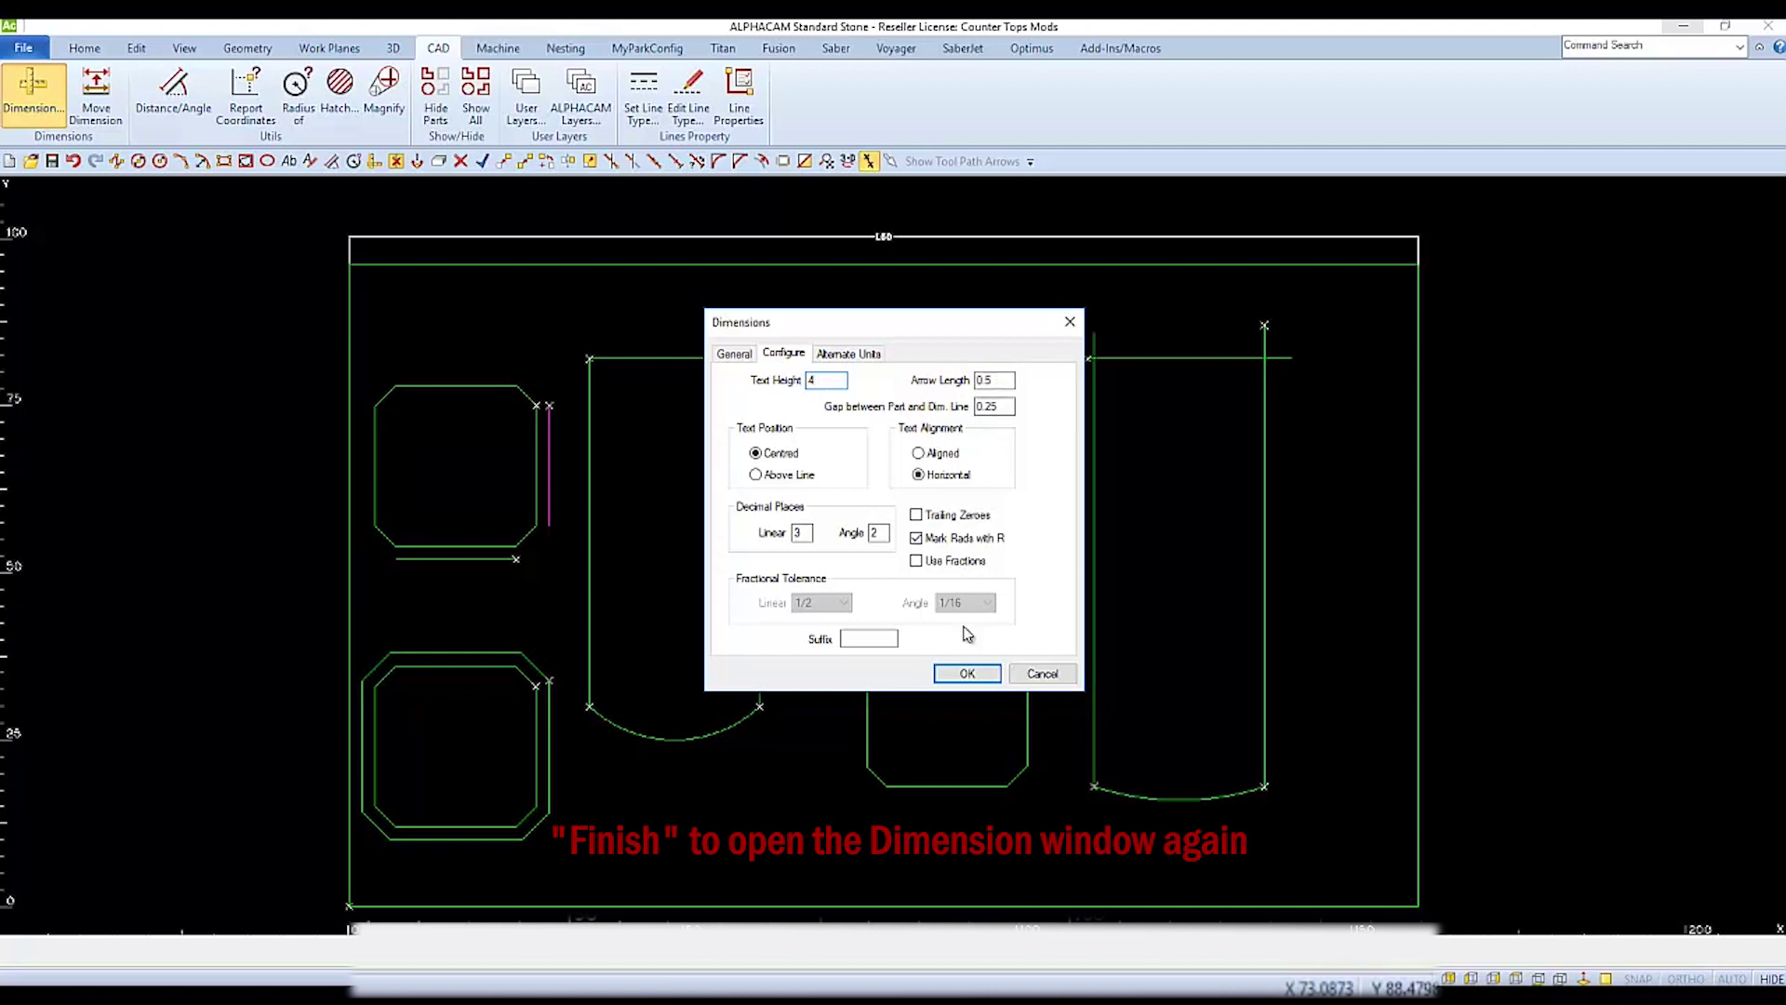
click(965, 674)
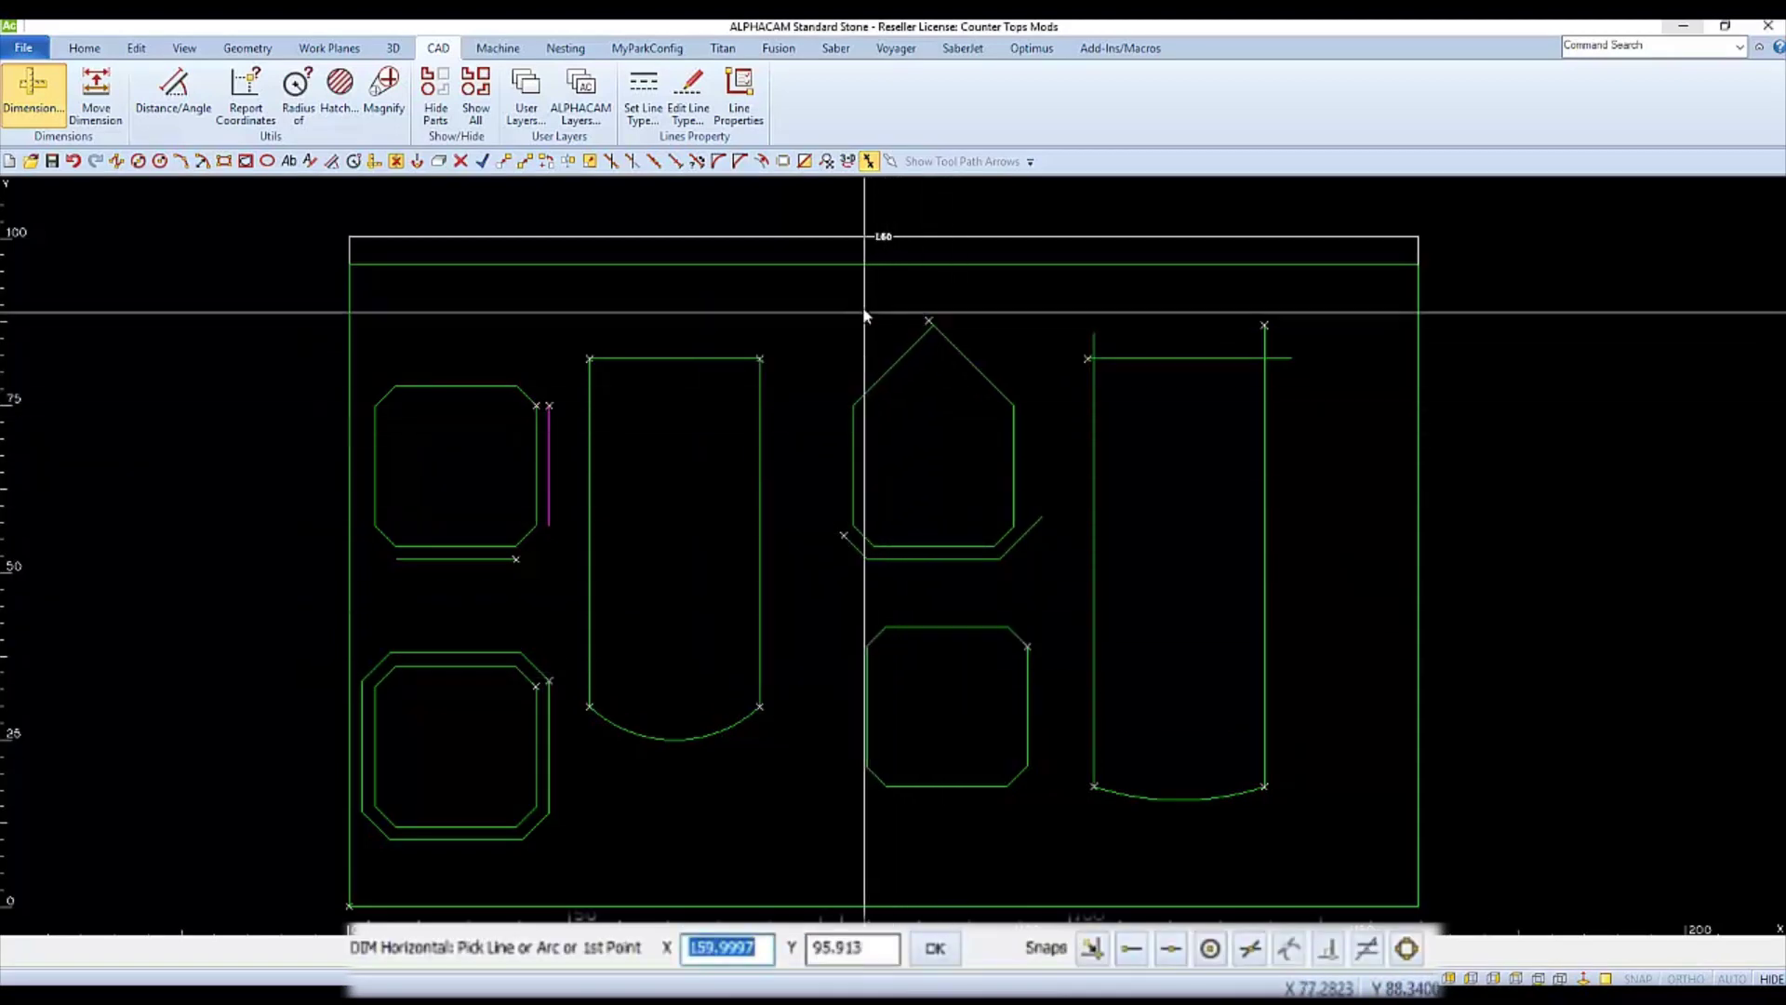
click(856, 266)
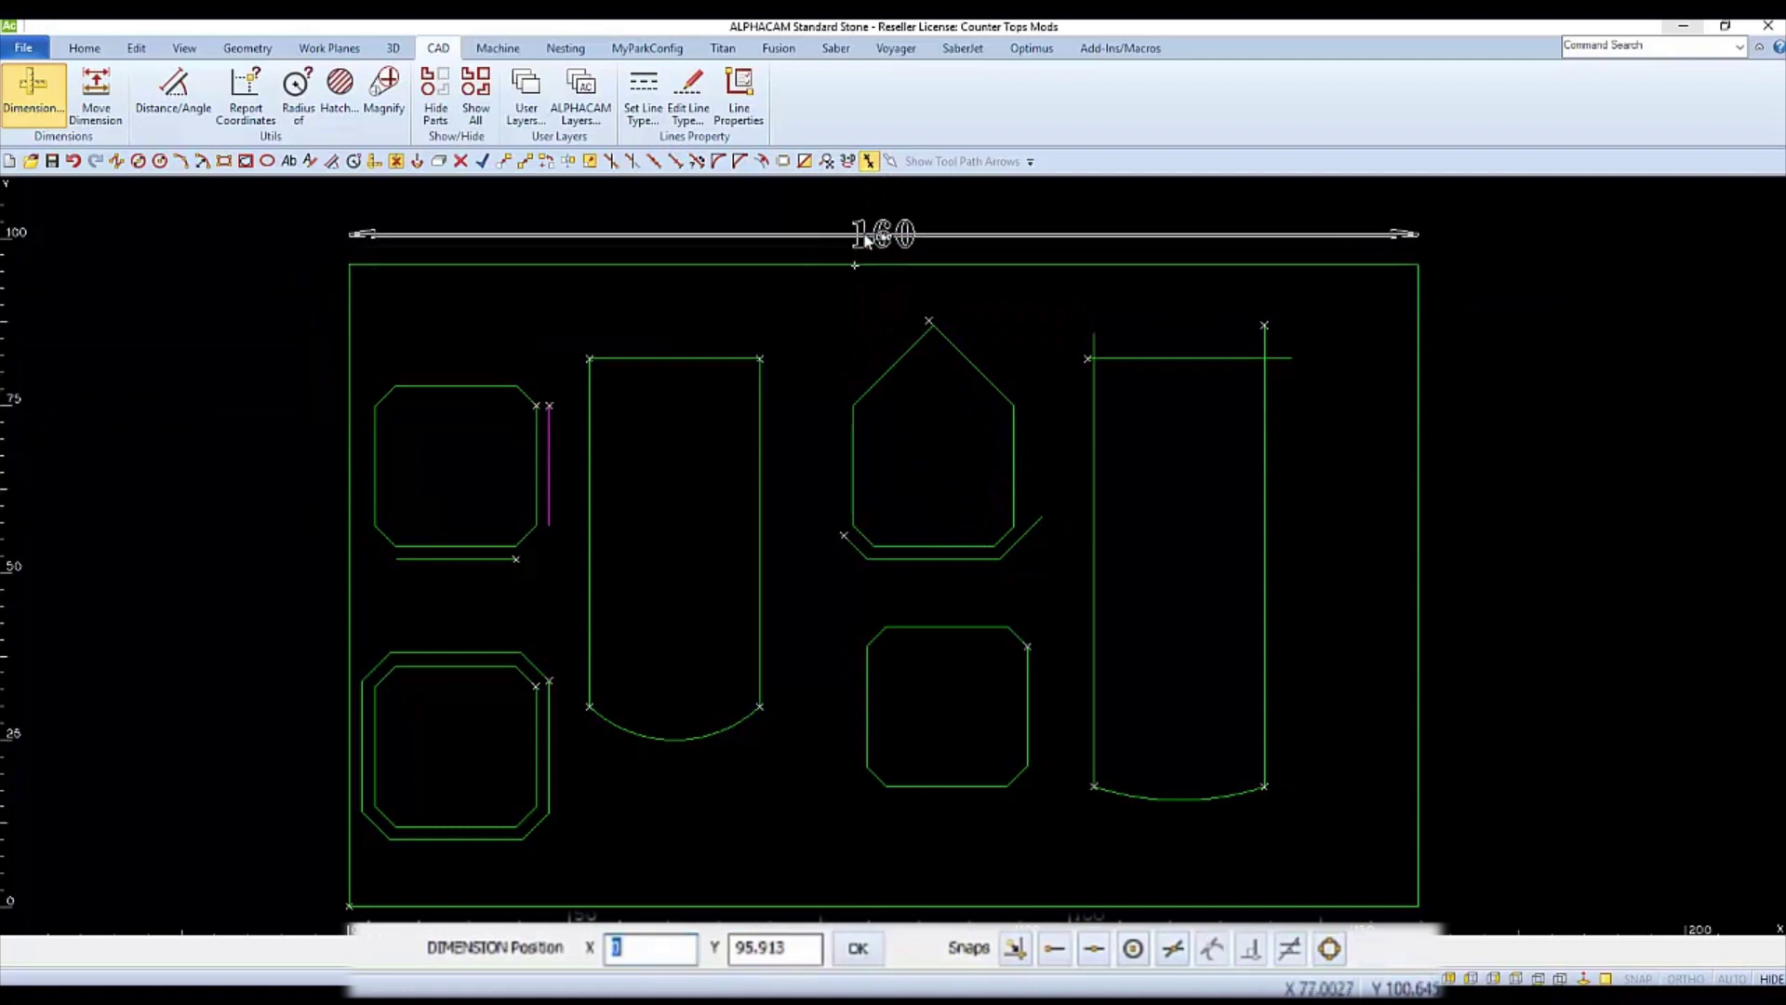
middle_drag(853, 278, 834, 371)
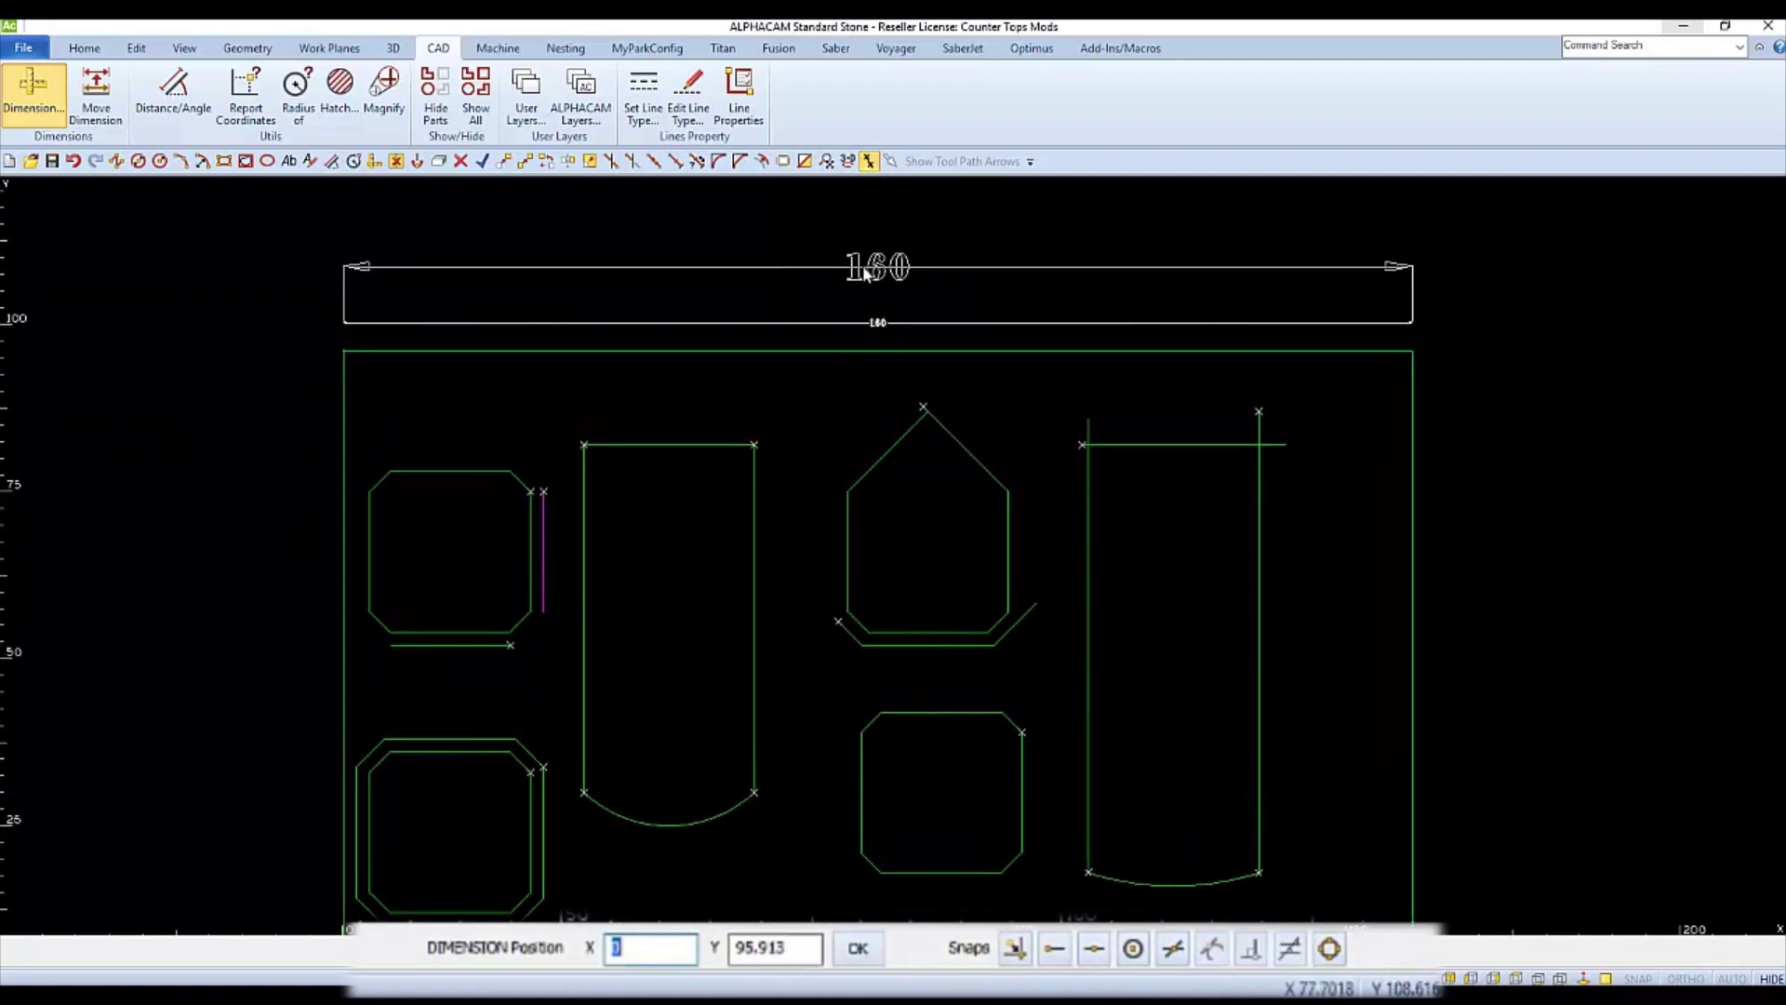
click(862, 265)
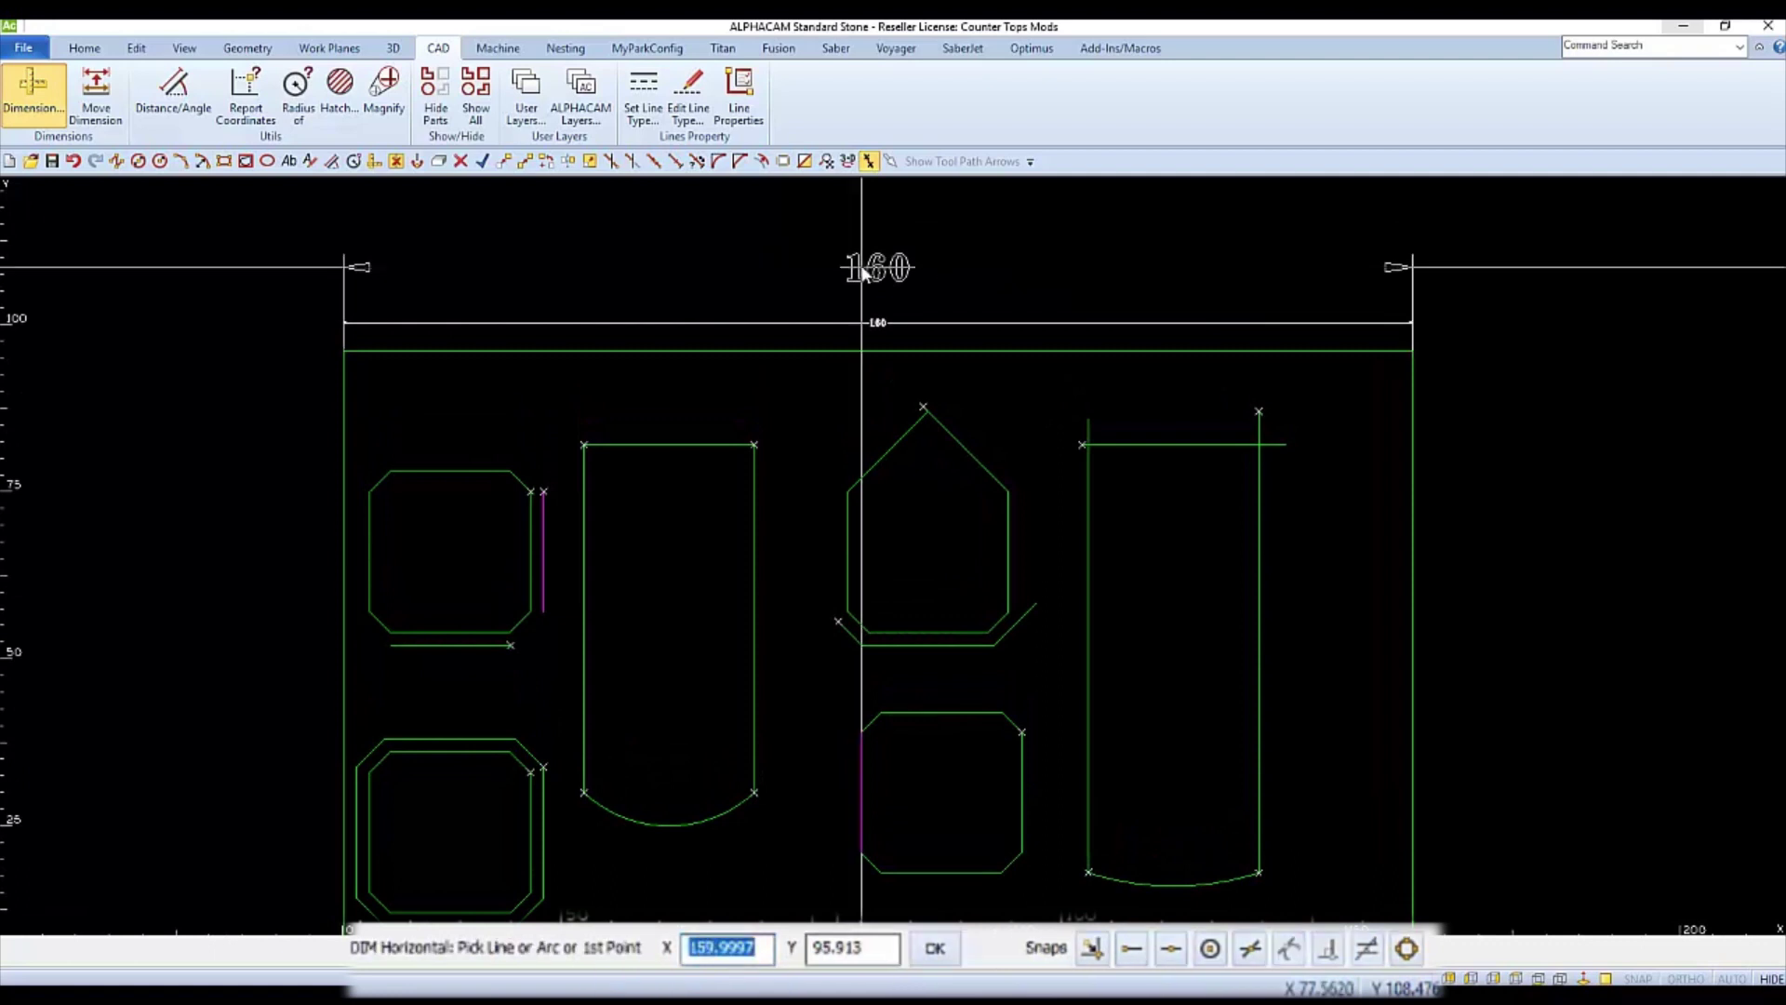
right_click(749, 399)
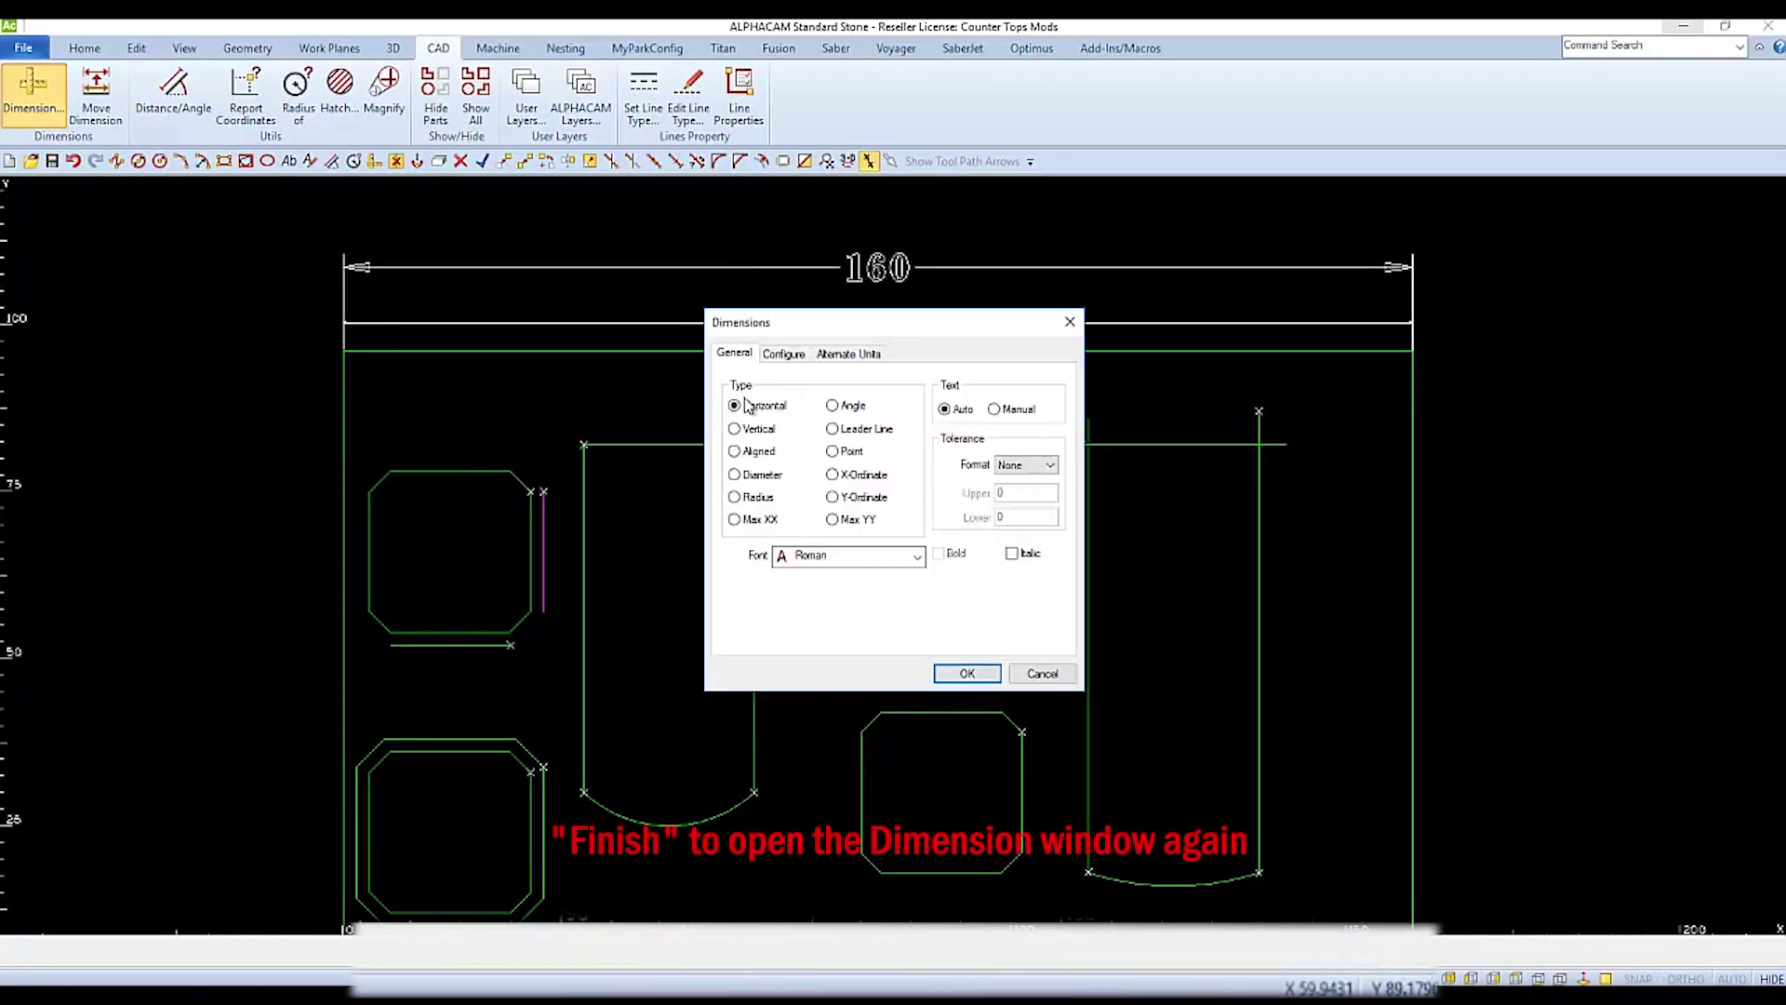
click(1070, 321)
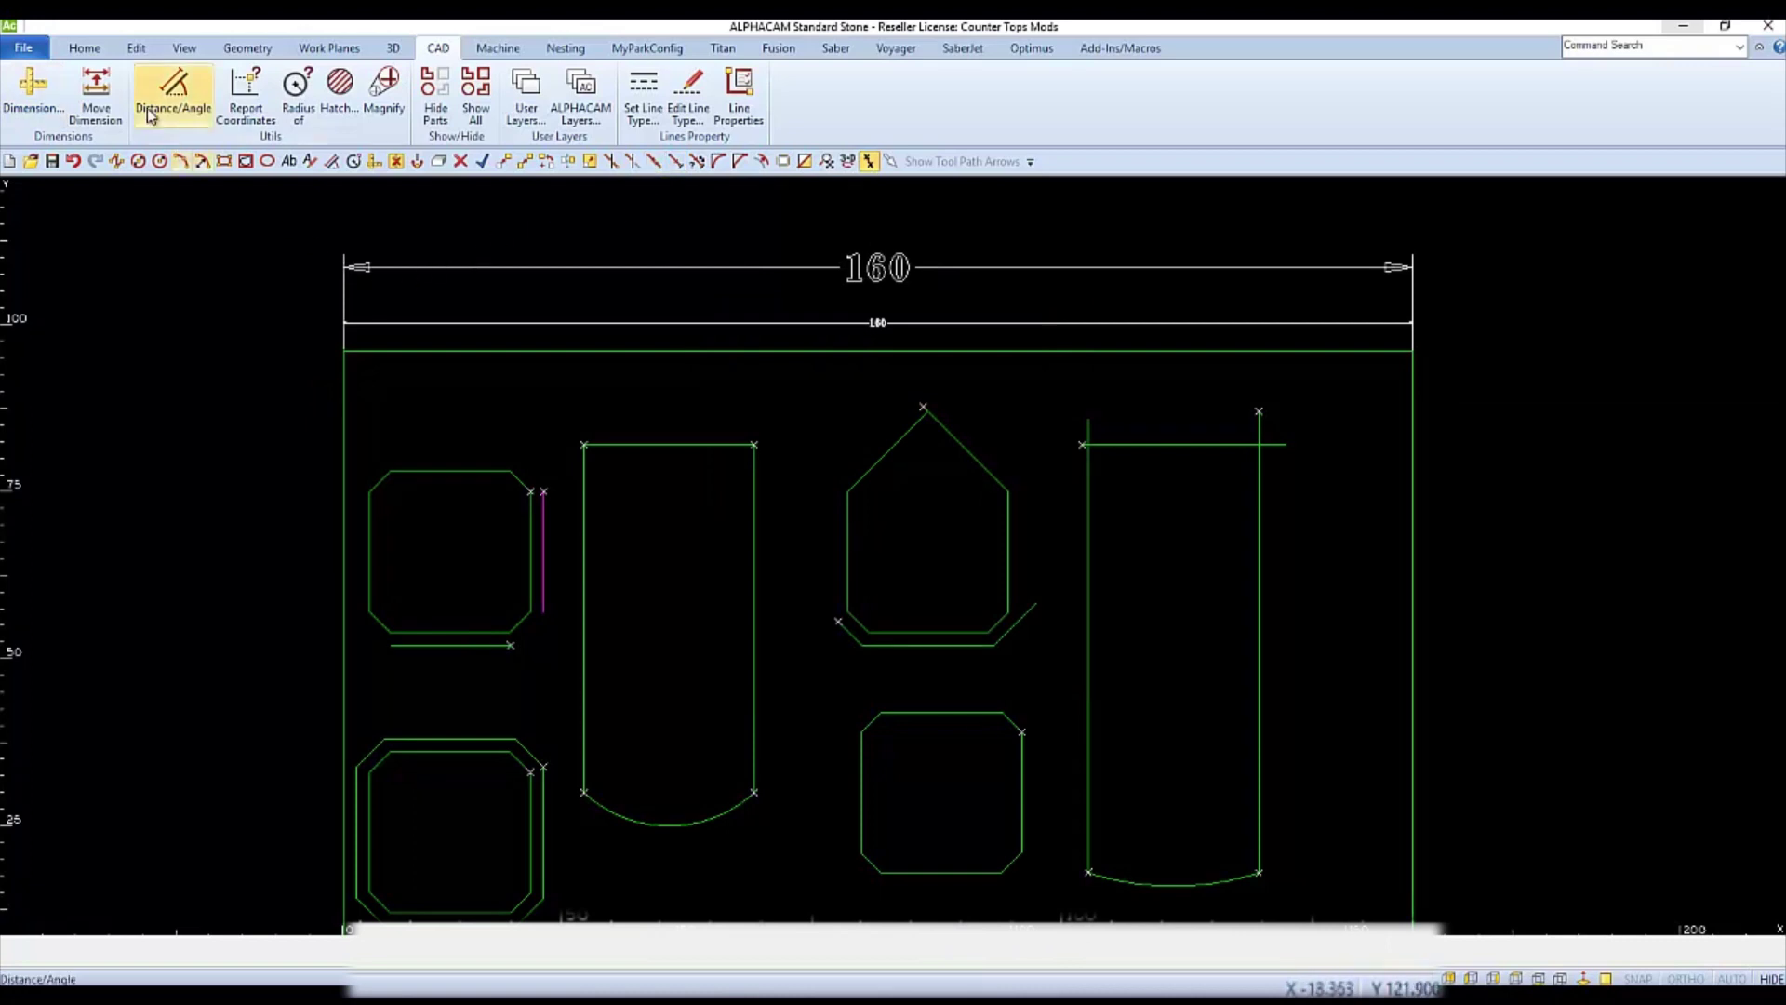
Delete the smaller duplicate 160 dimension beneath the large one.
click(136, 48)
click(106, 97)
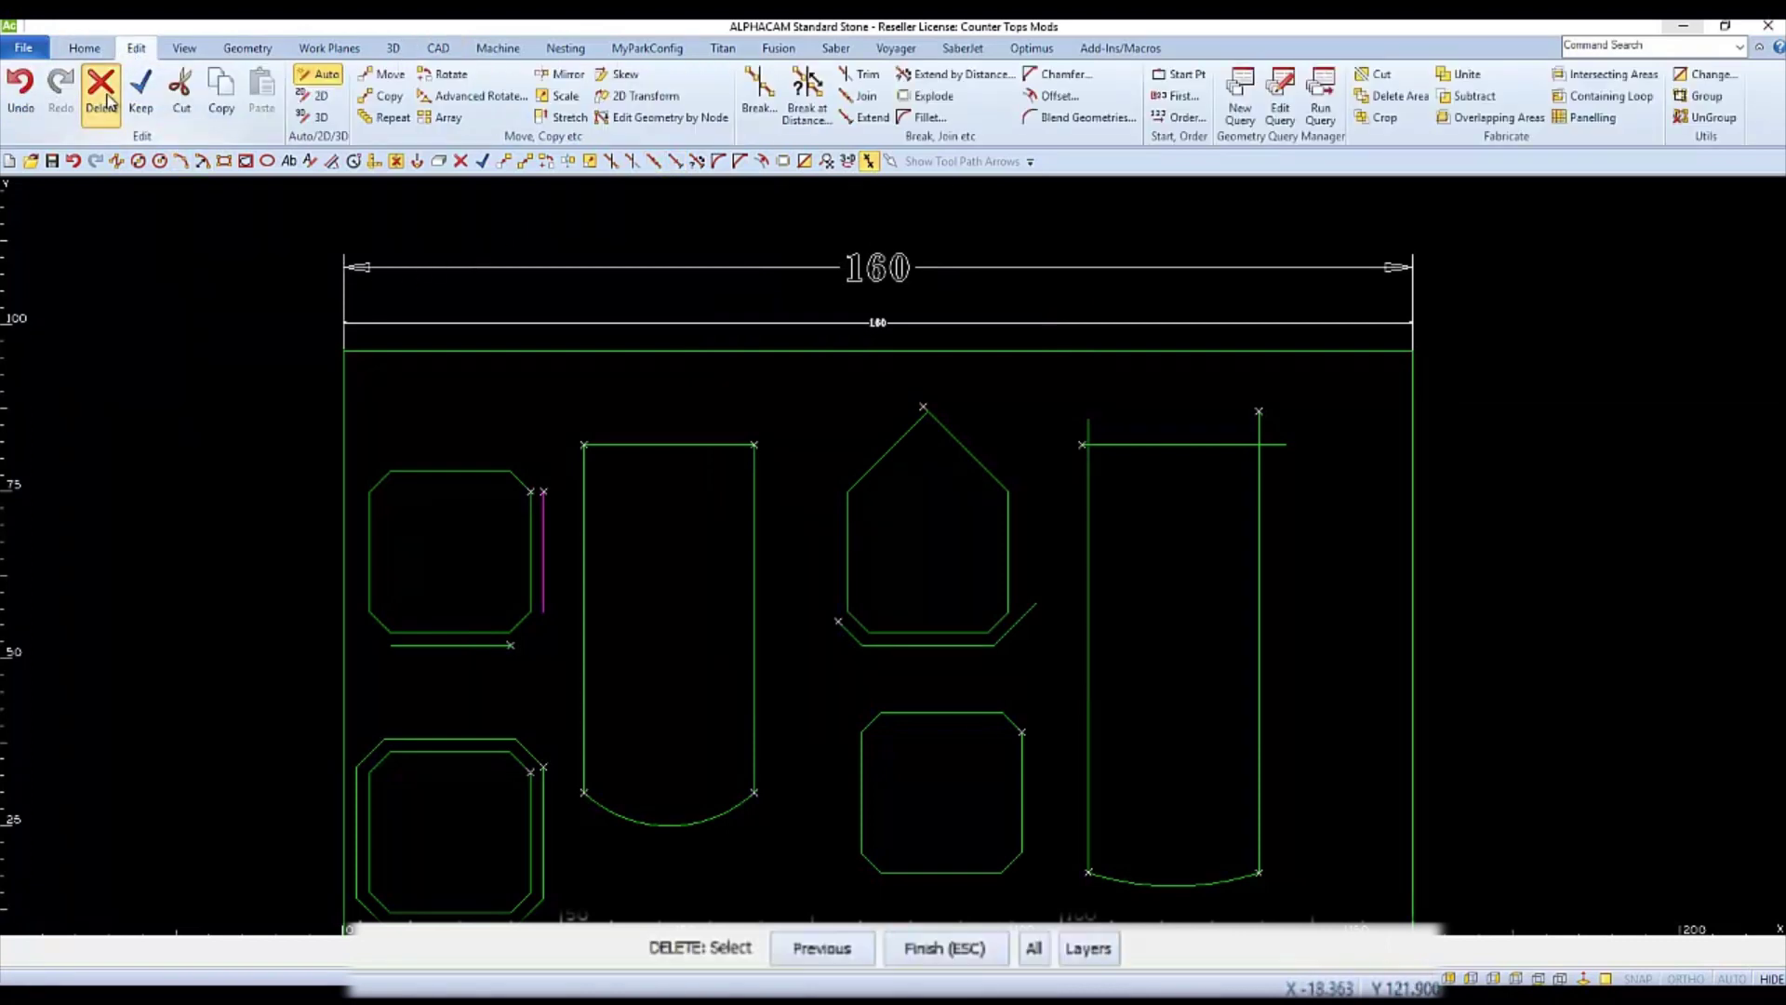
click(450, 321)
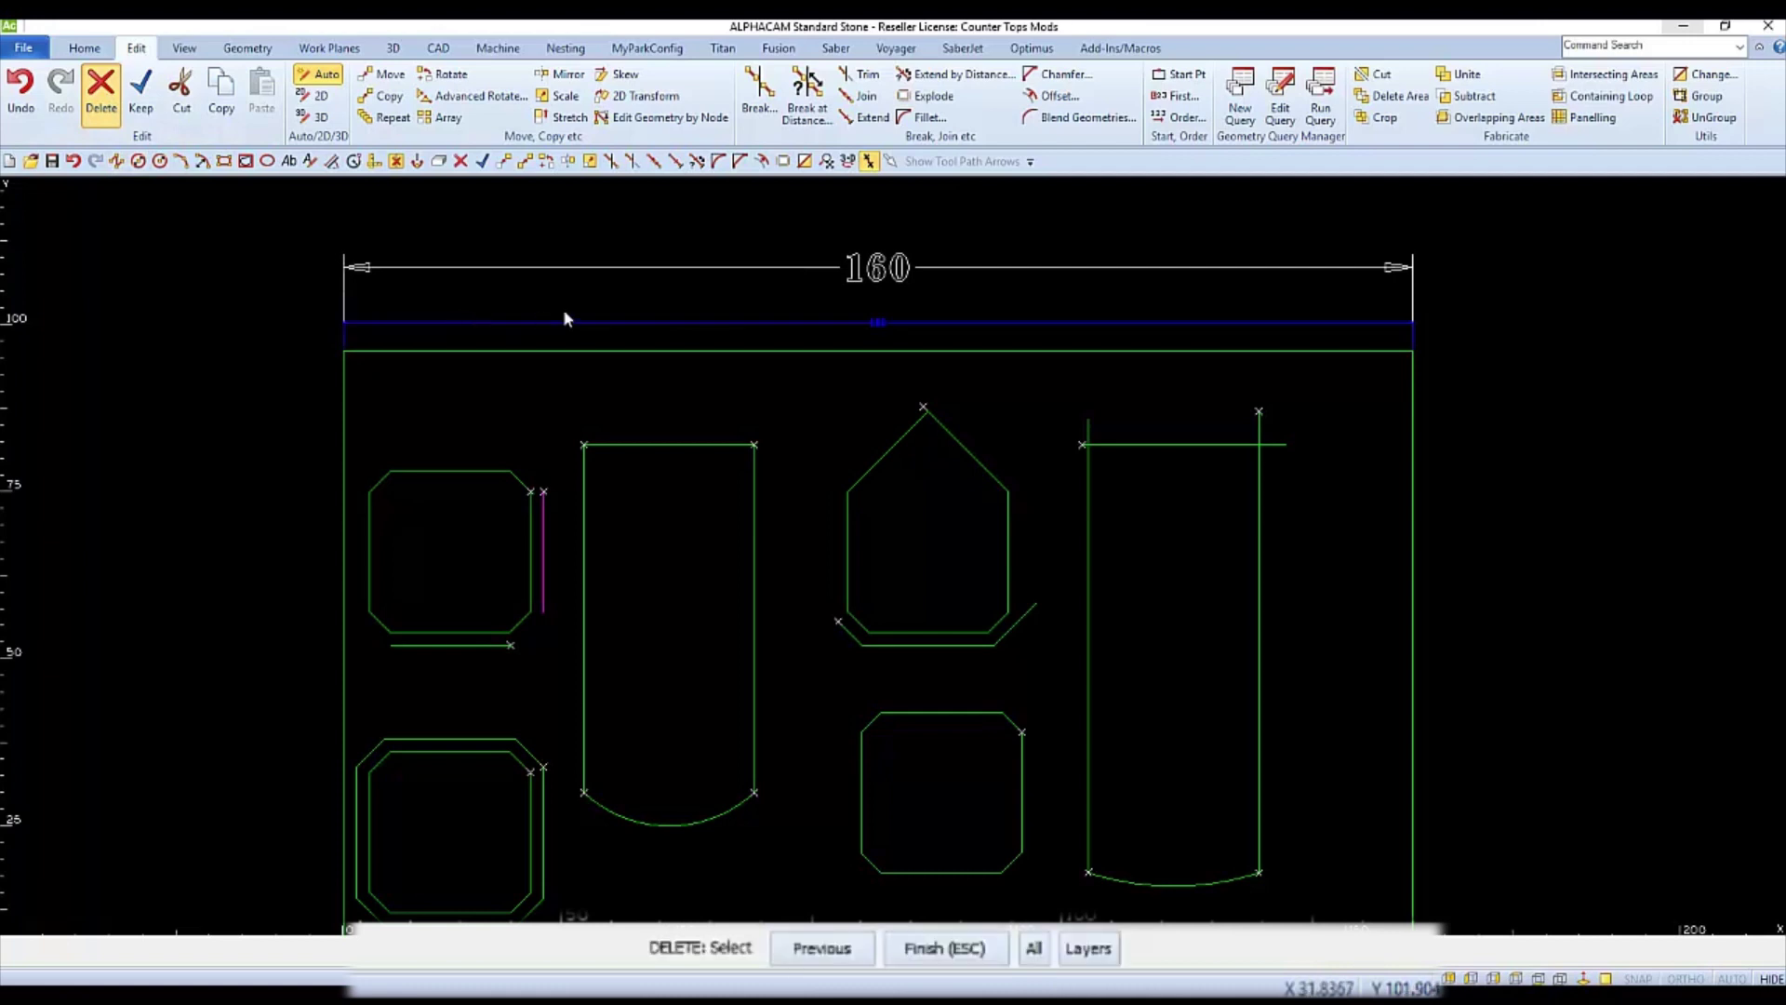
key(Escape)
click(858, 550)
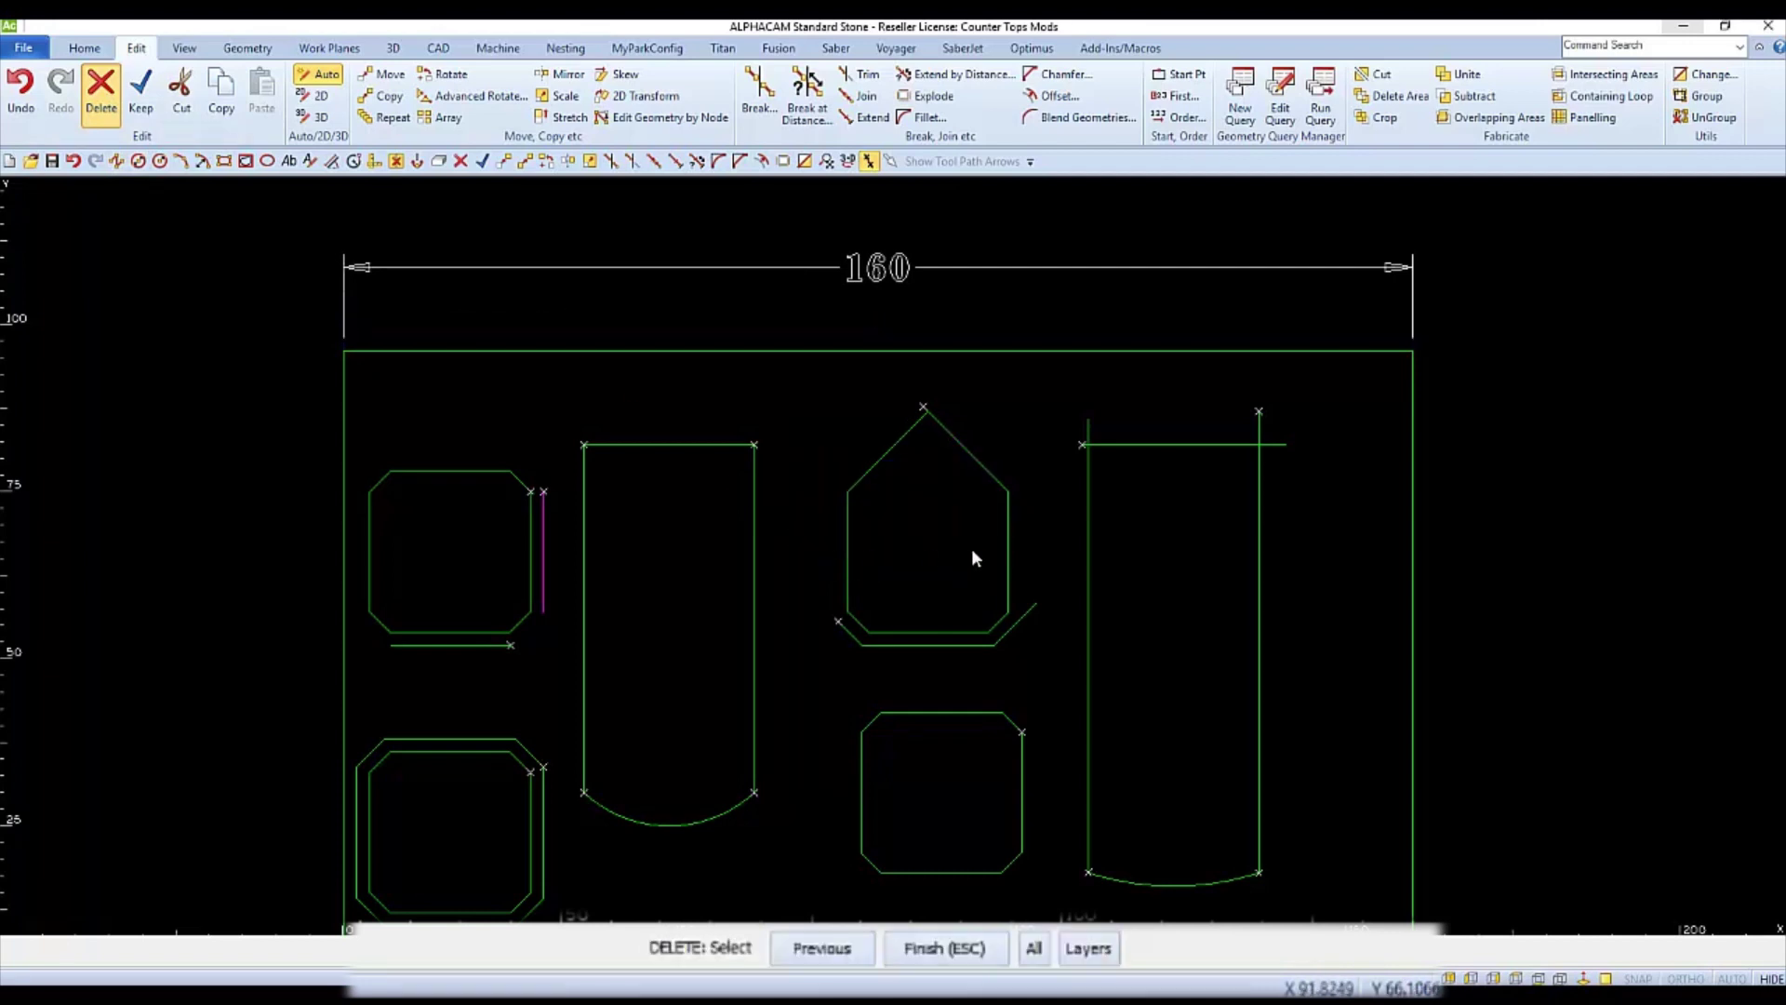
key(Escape)
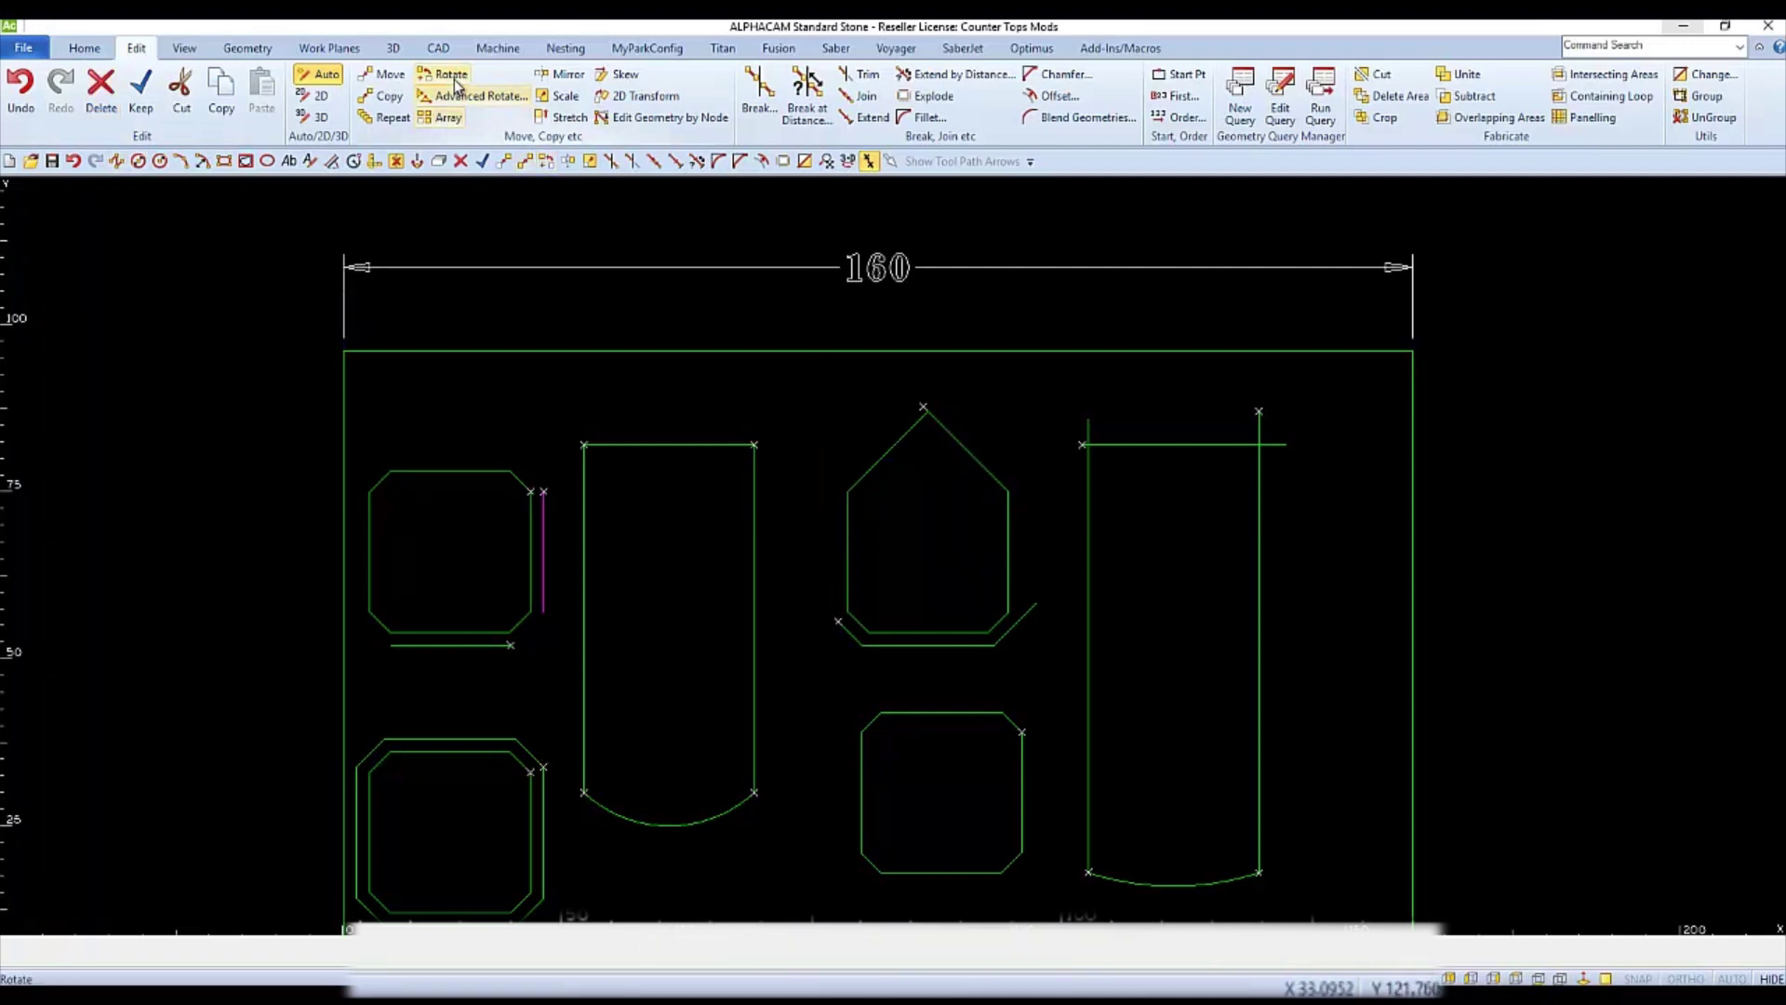
click(440, 50)
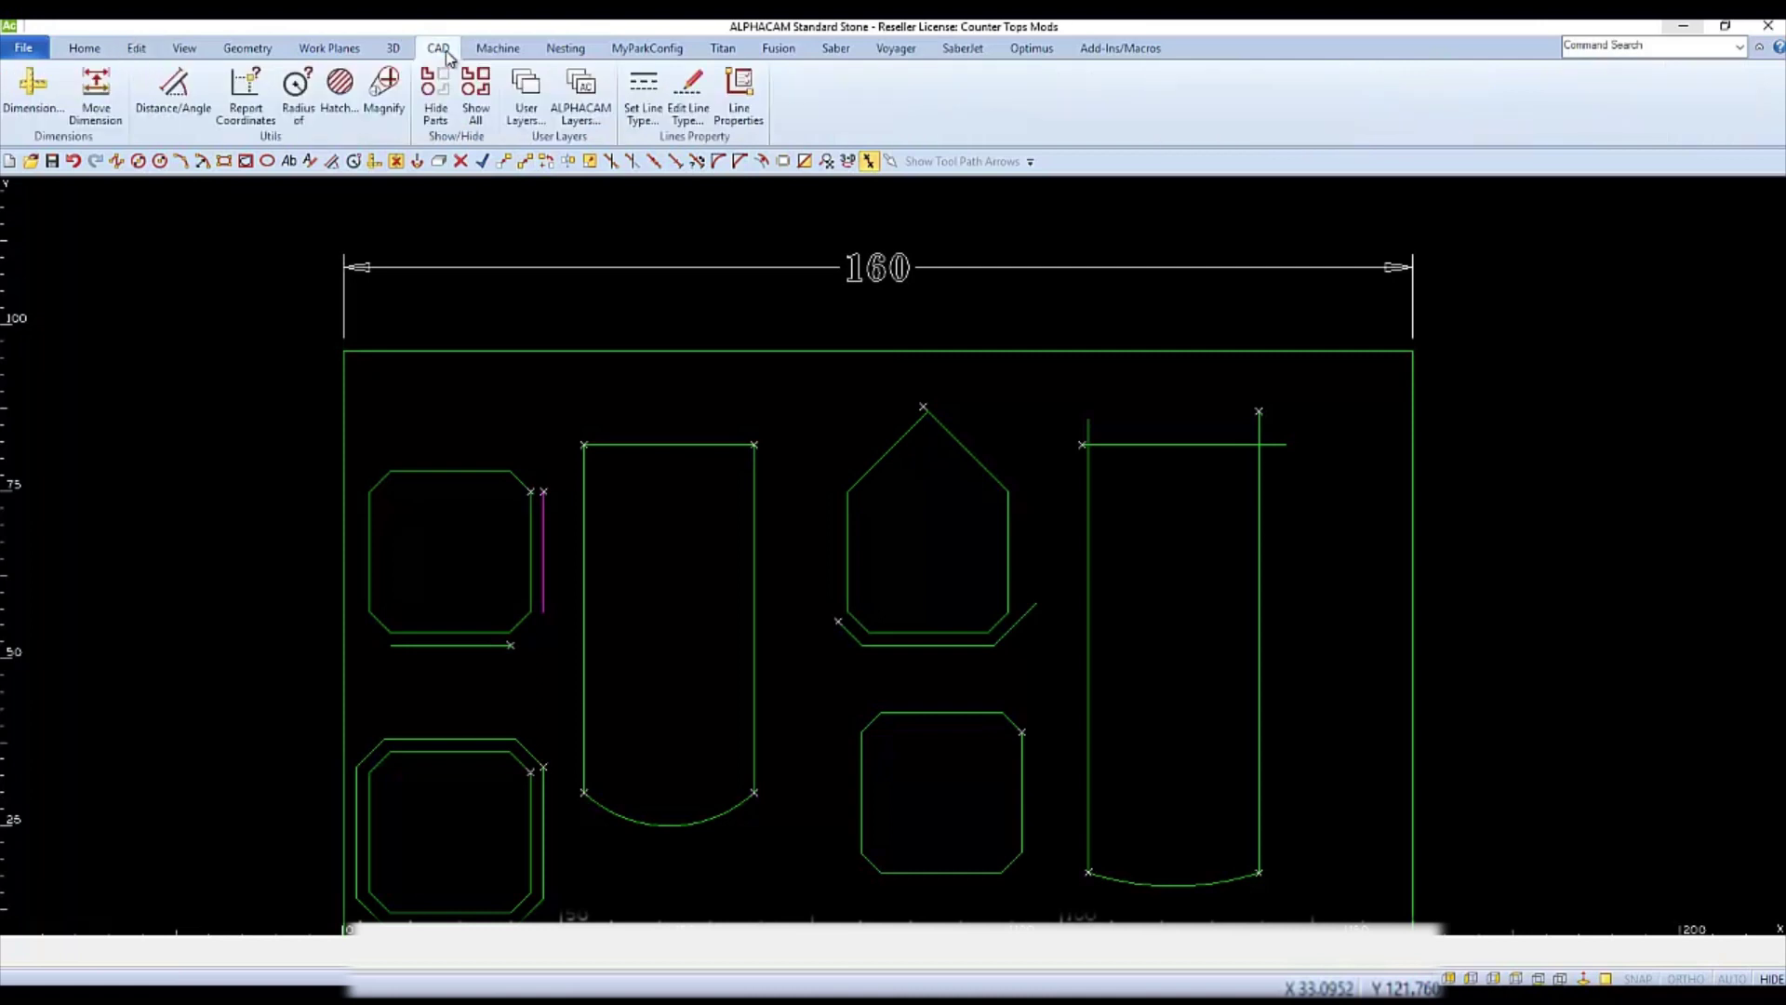
Add a vertical 69 dimension along the right-hand part's right edge.
click(39, 114)
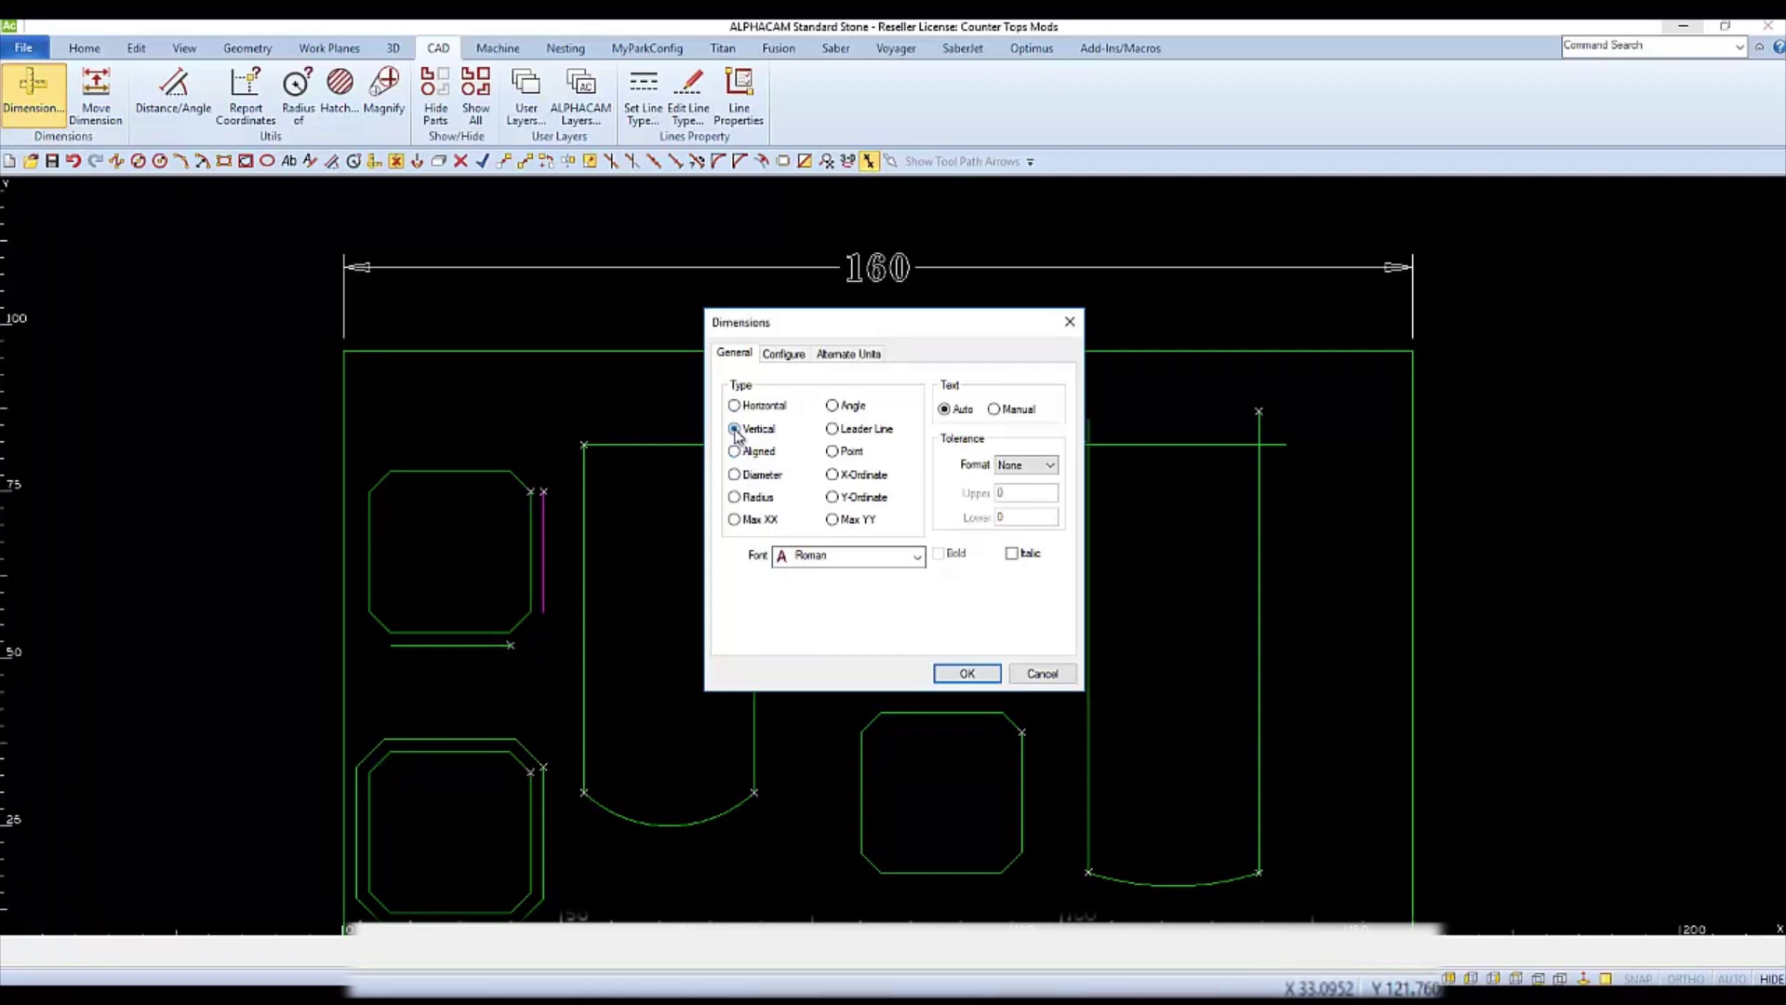
click(965, 674)
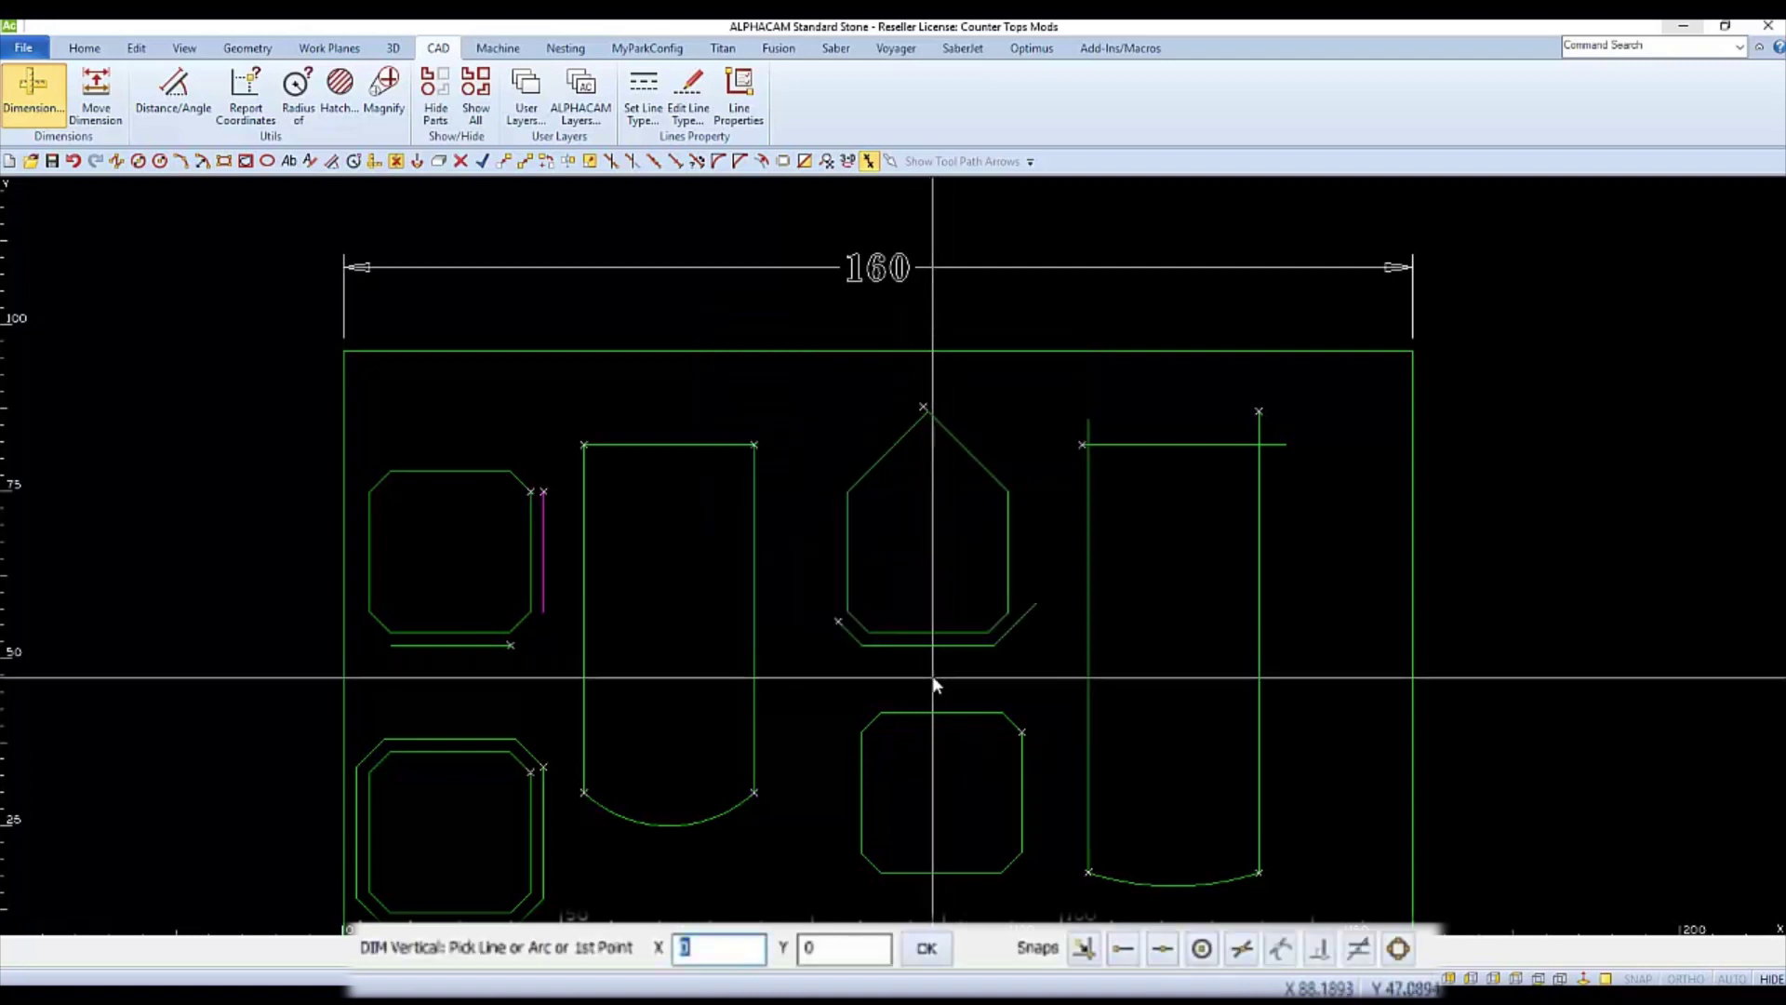
click(1261, 682)
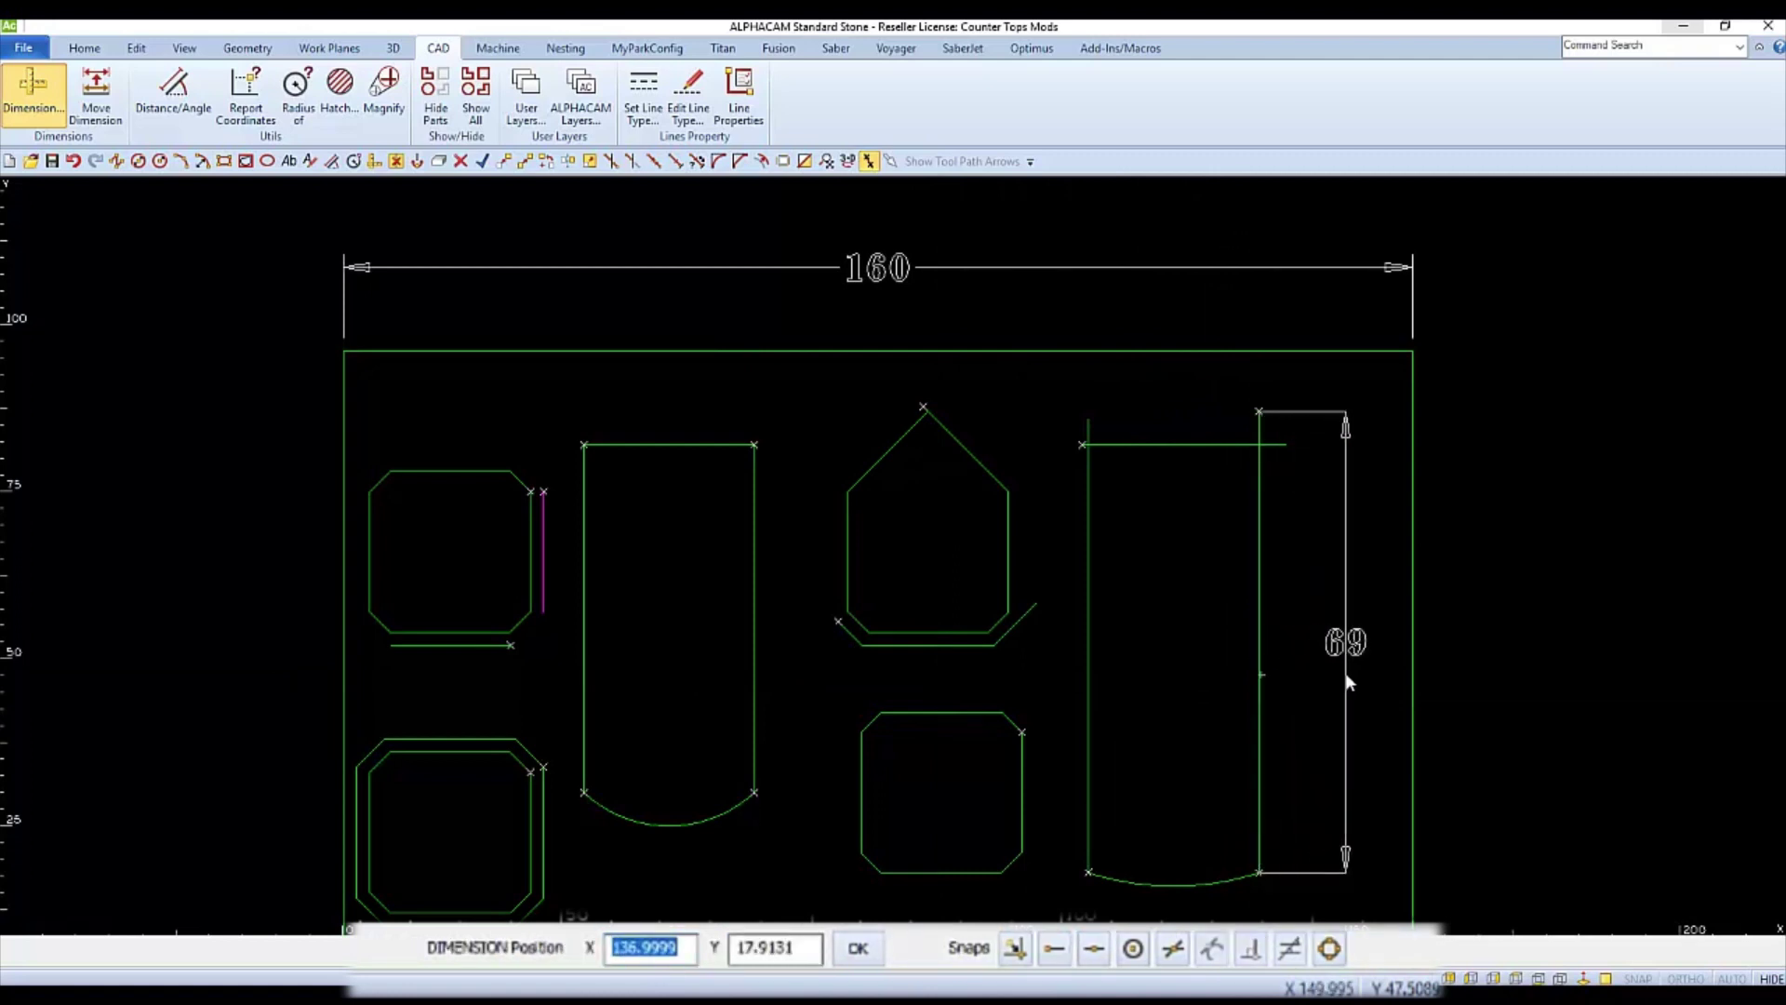
click(1350, 682)
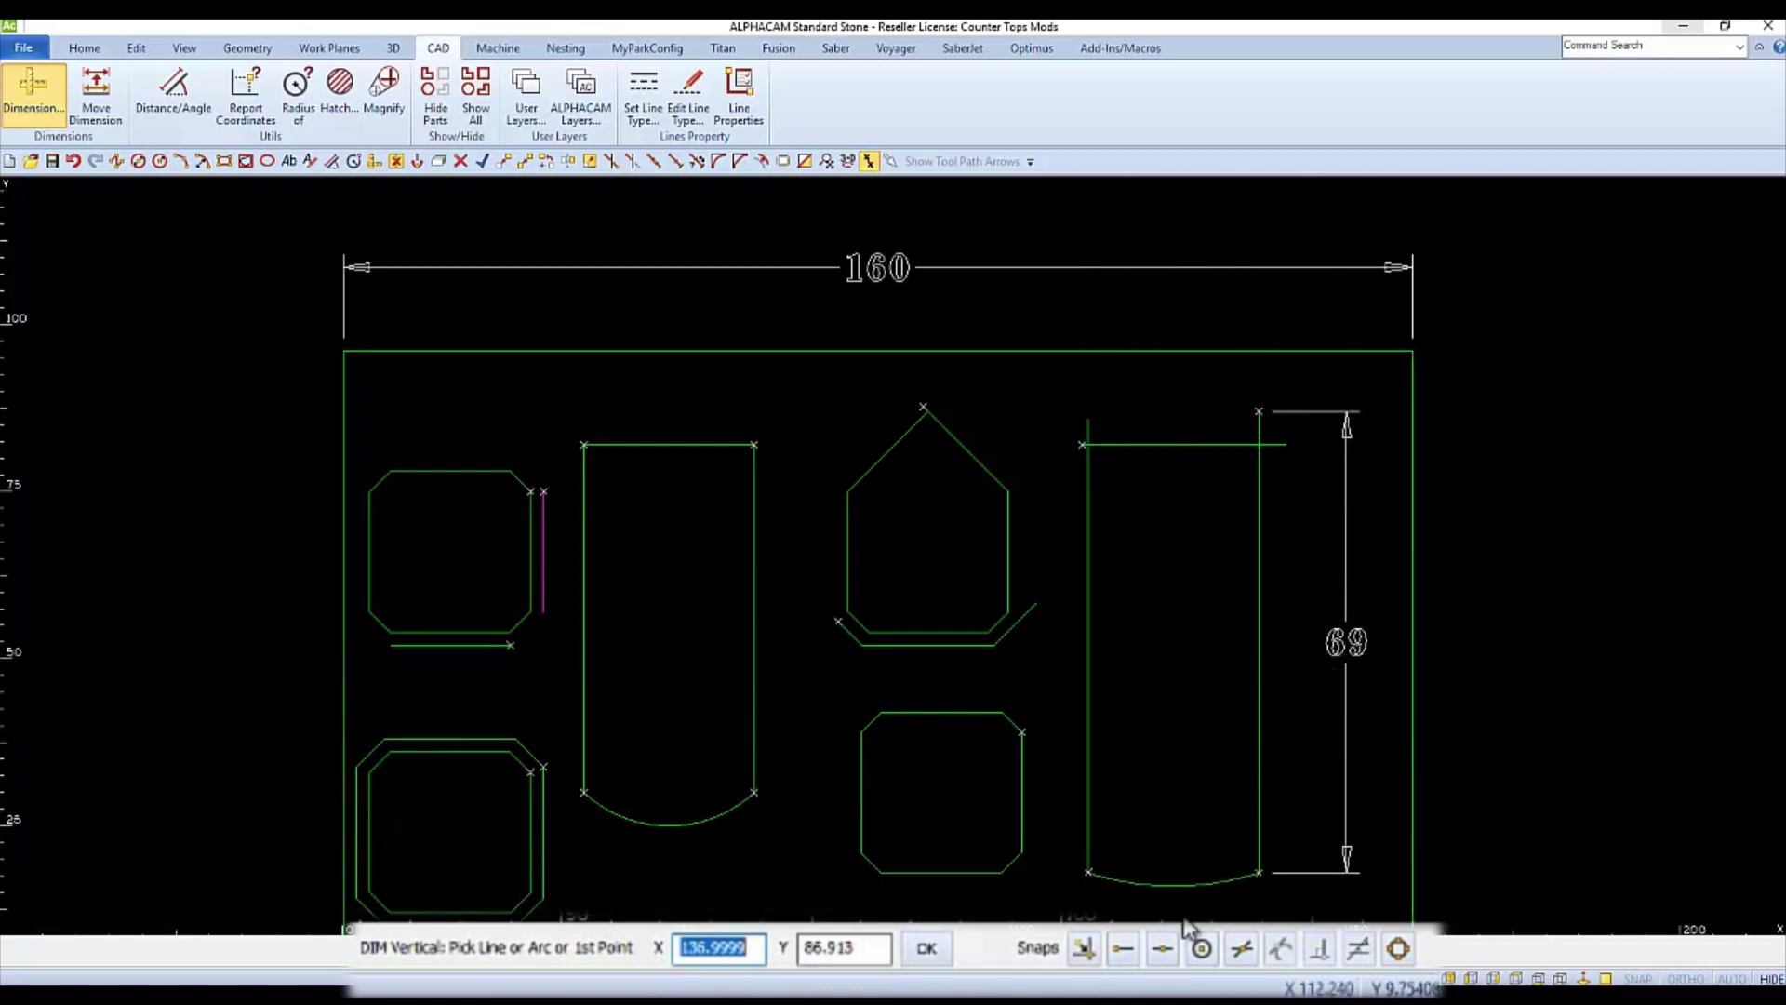
Add a vertical 64 dimension inside the right part, using End and Intersection snaps.
click(1123, 947)
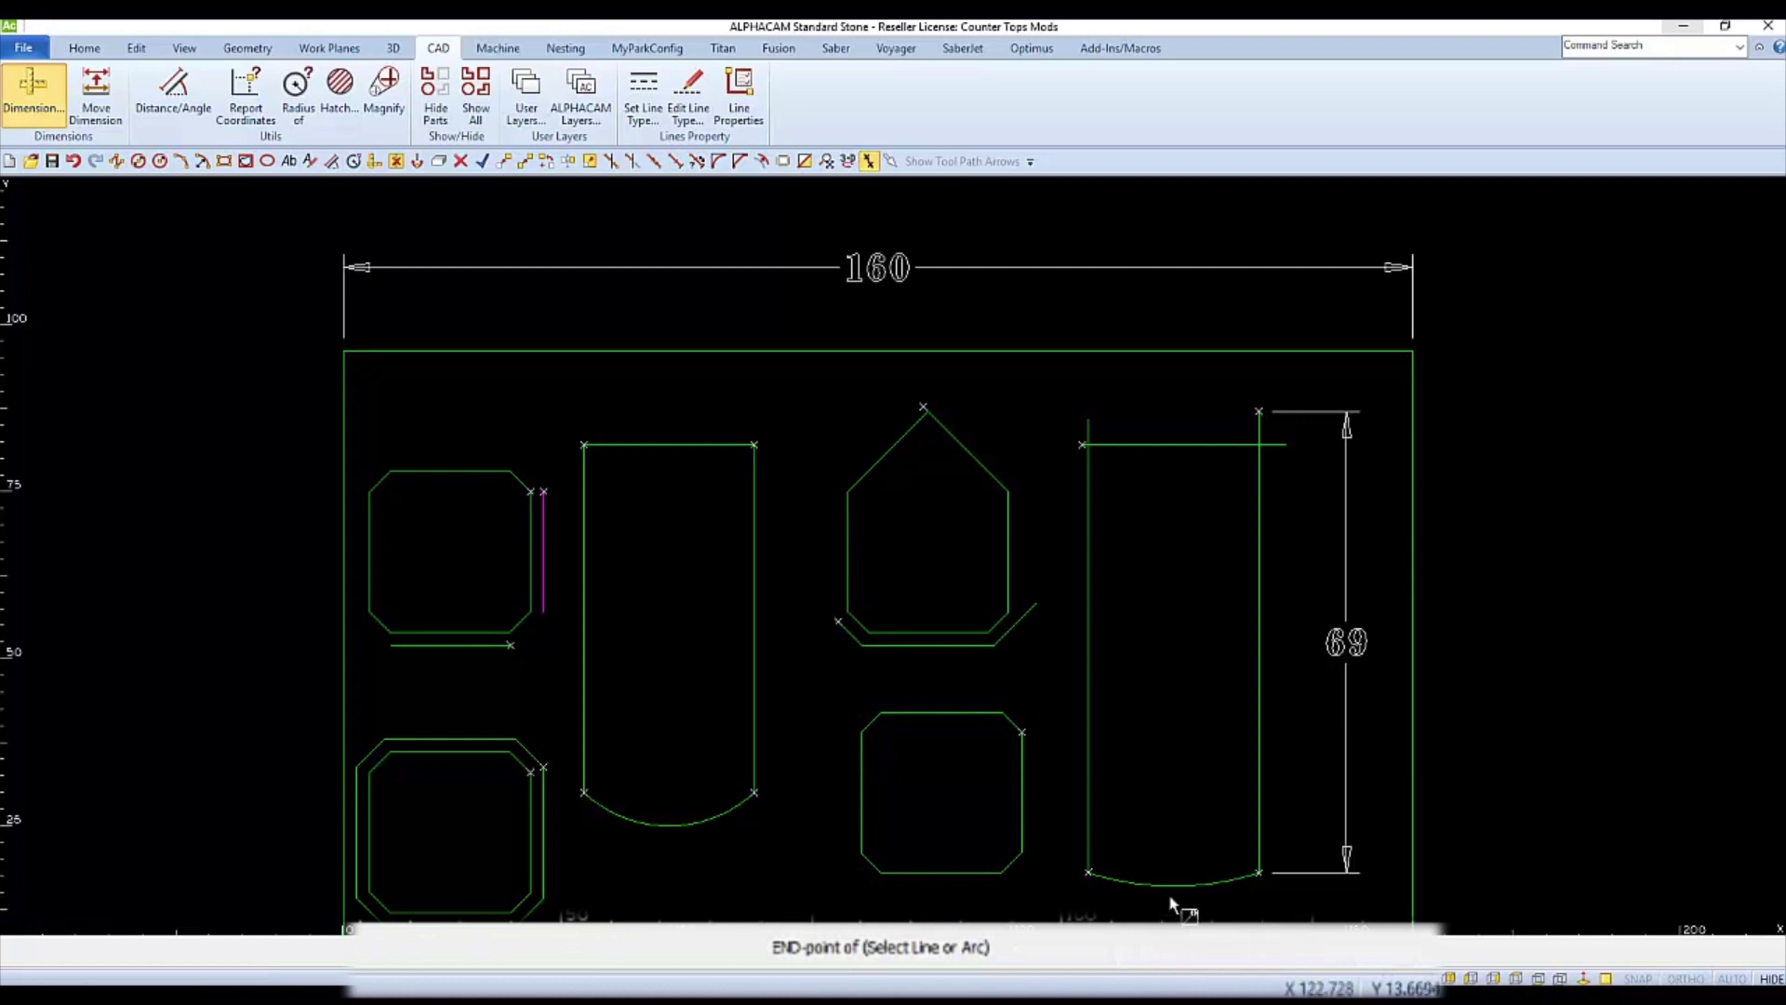
click(1259, 873)
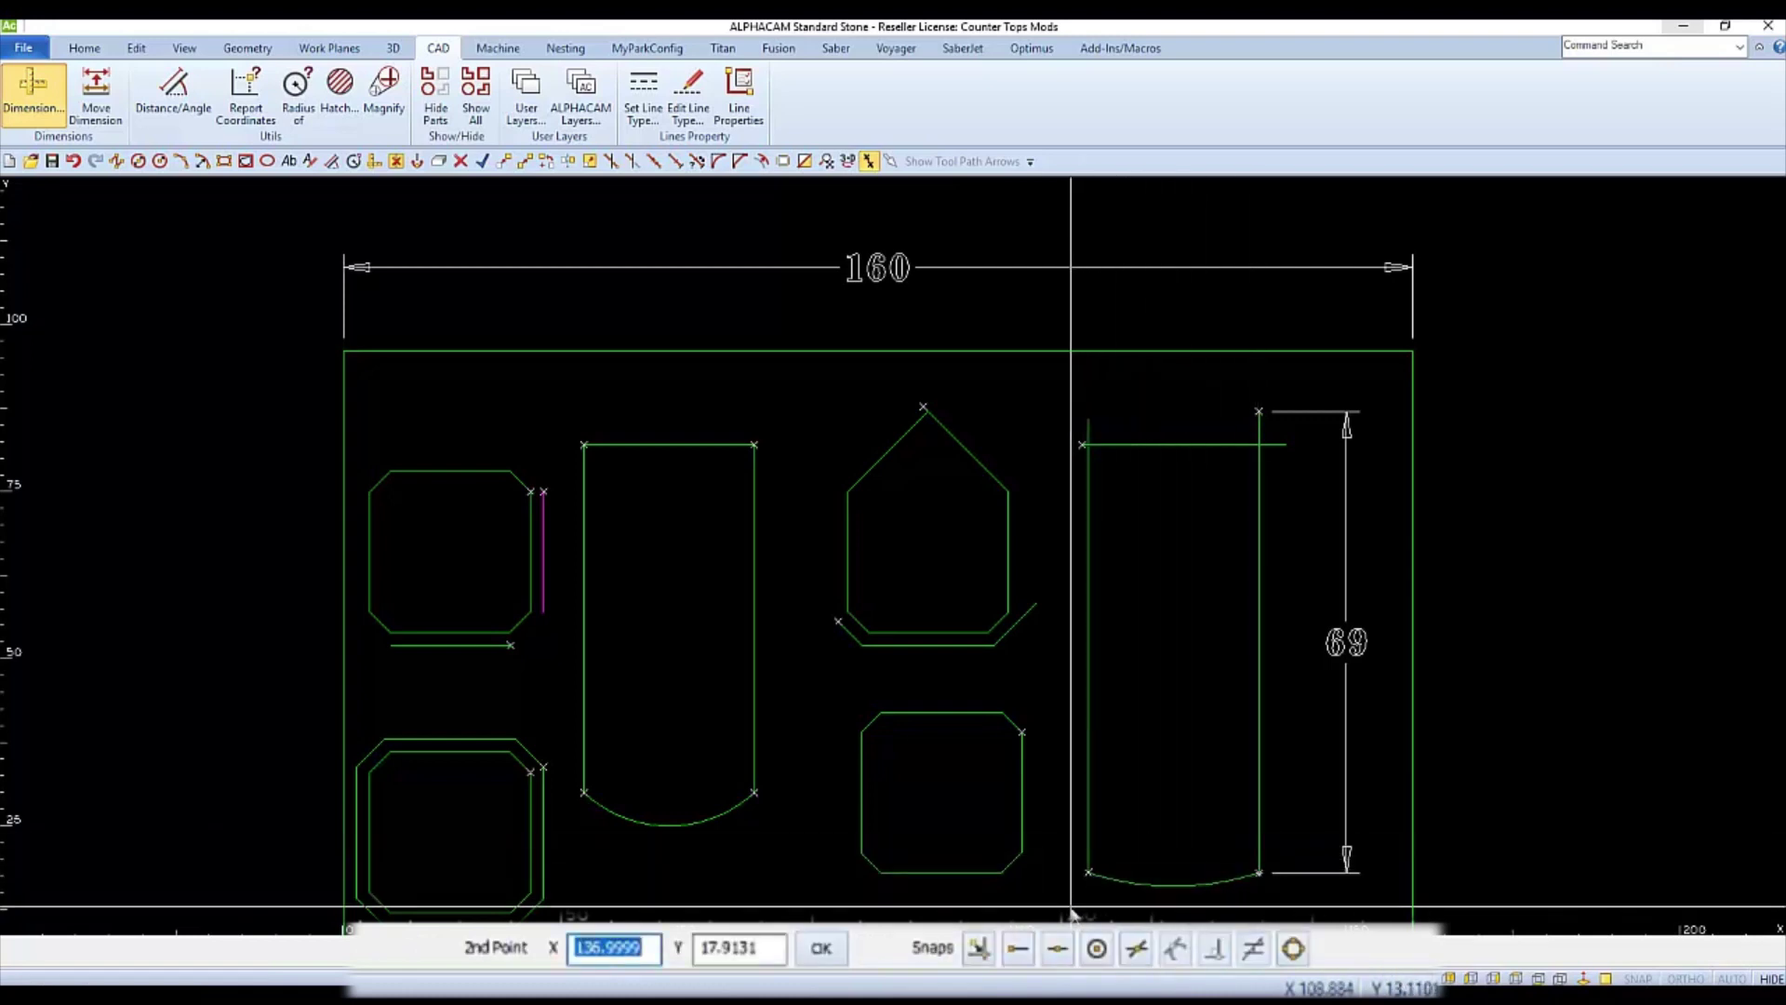
click(1135, 951)
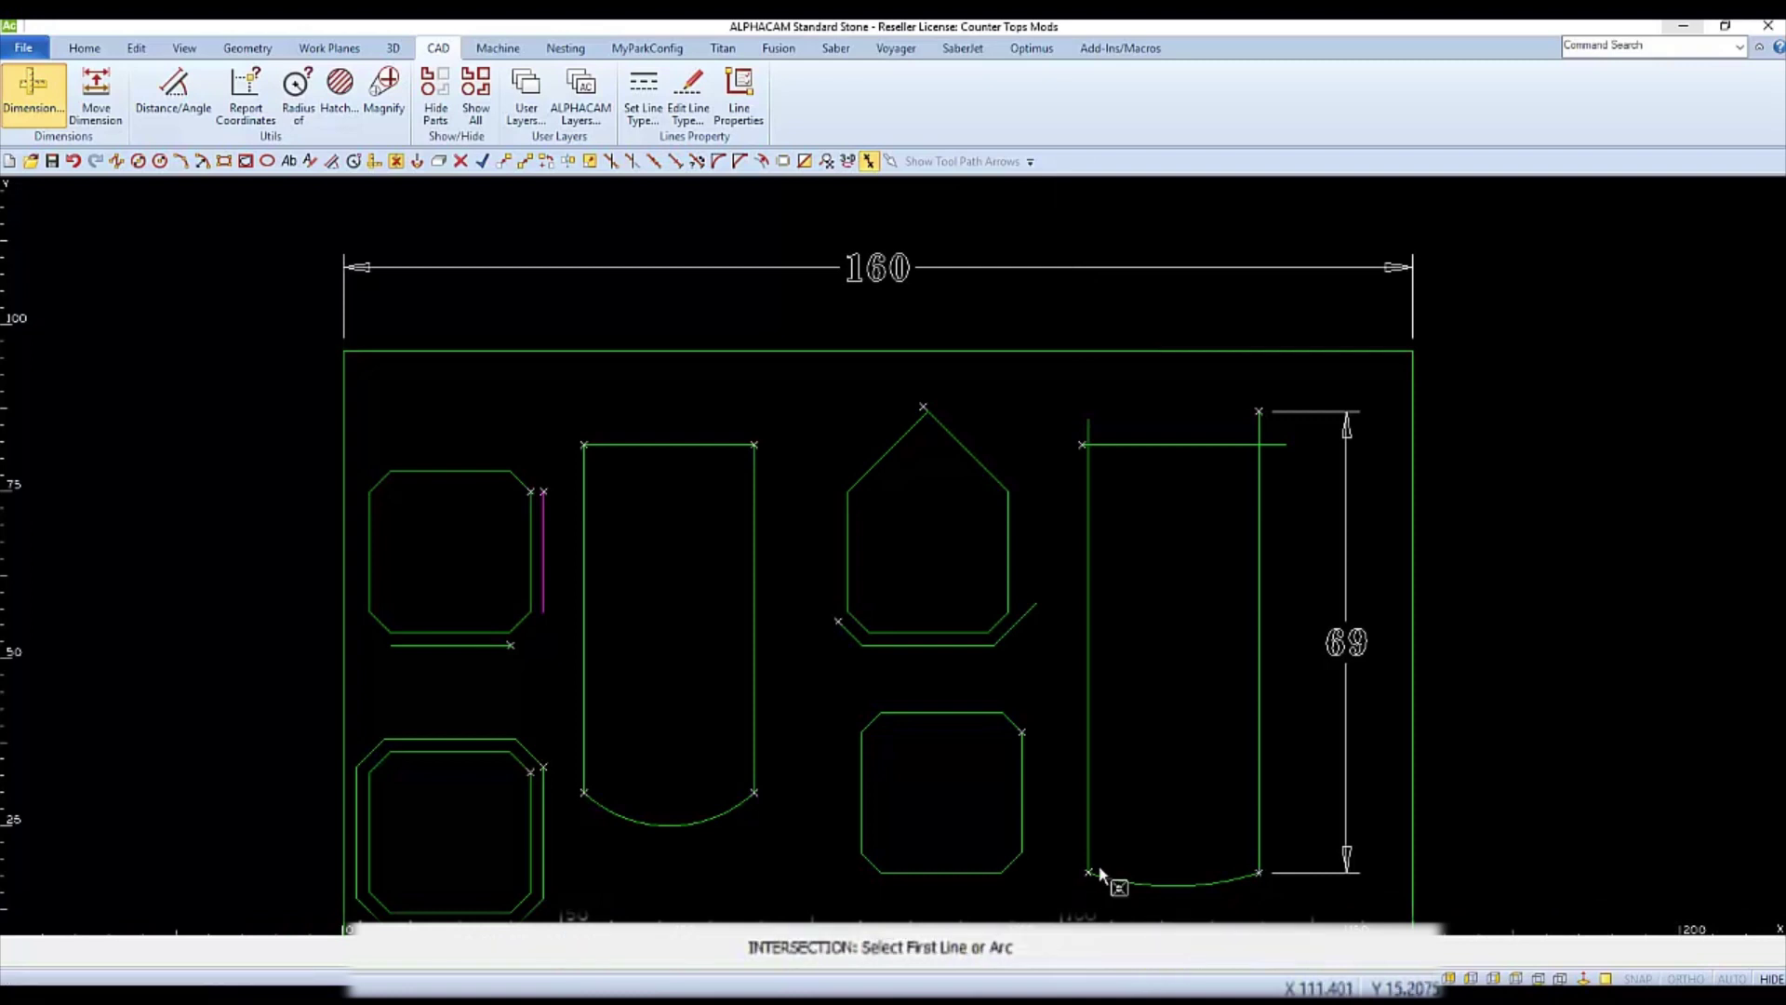
click(1261, 539)
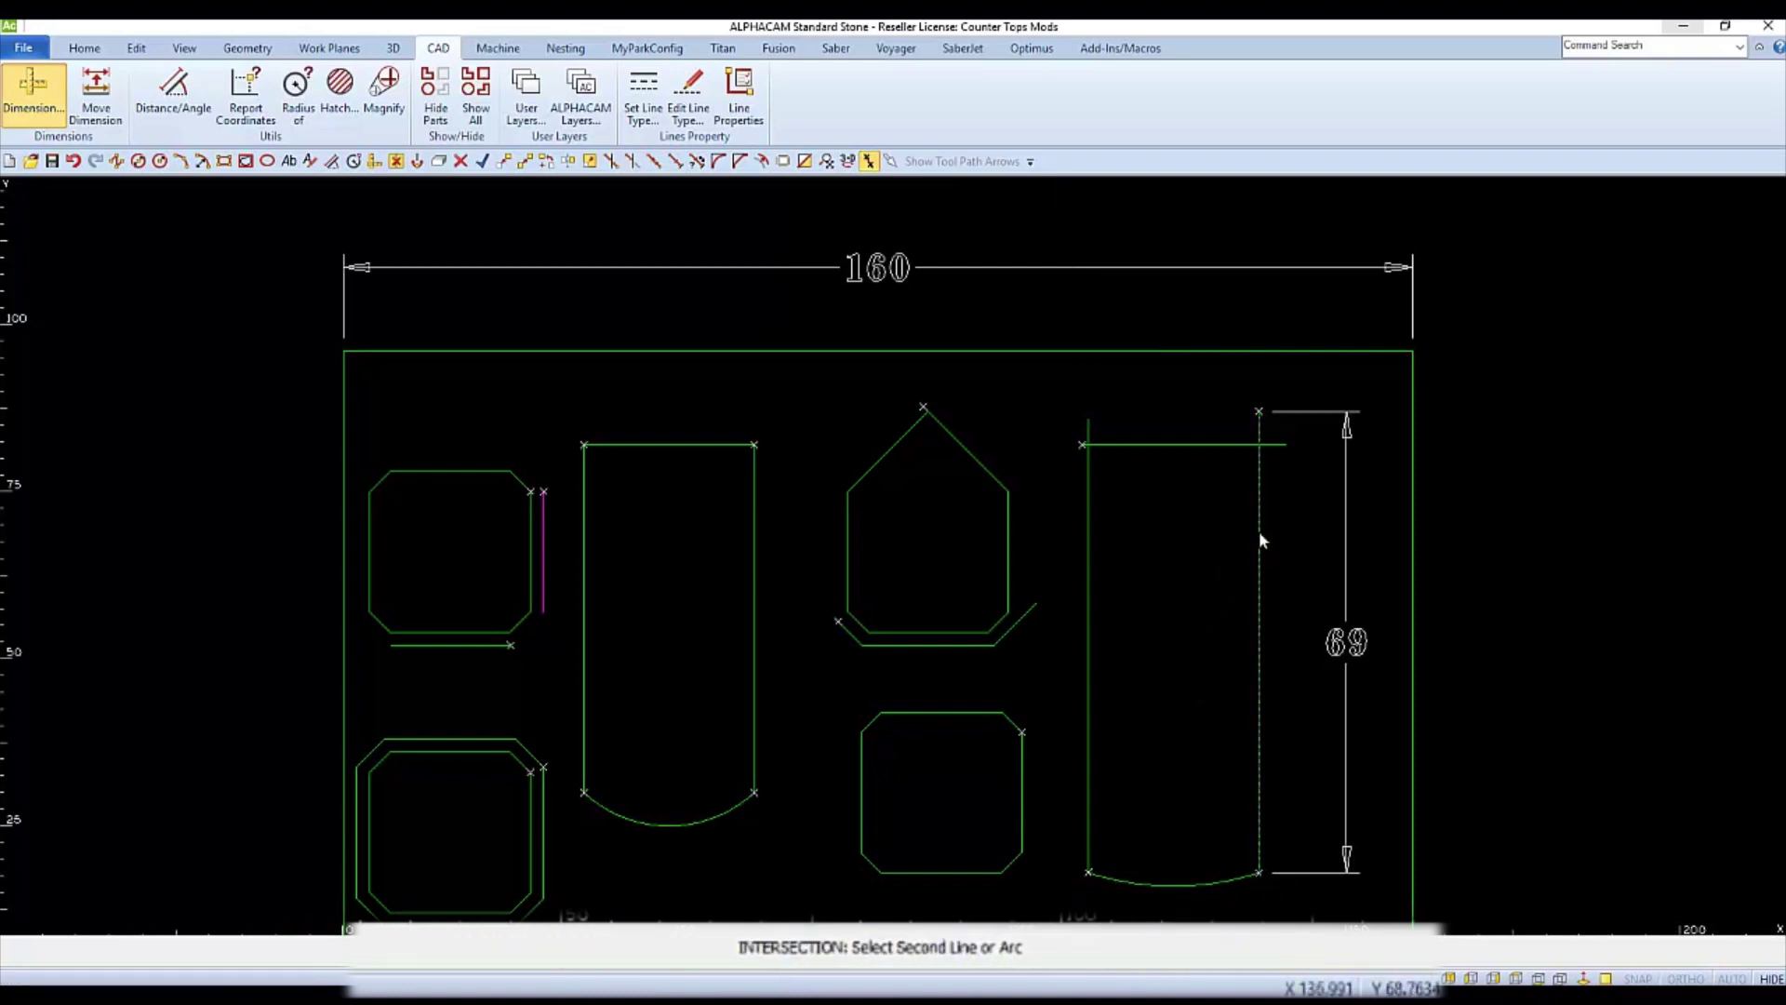
click(1214, 445)
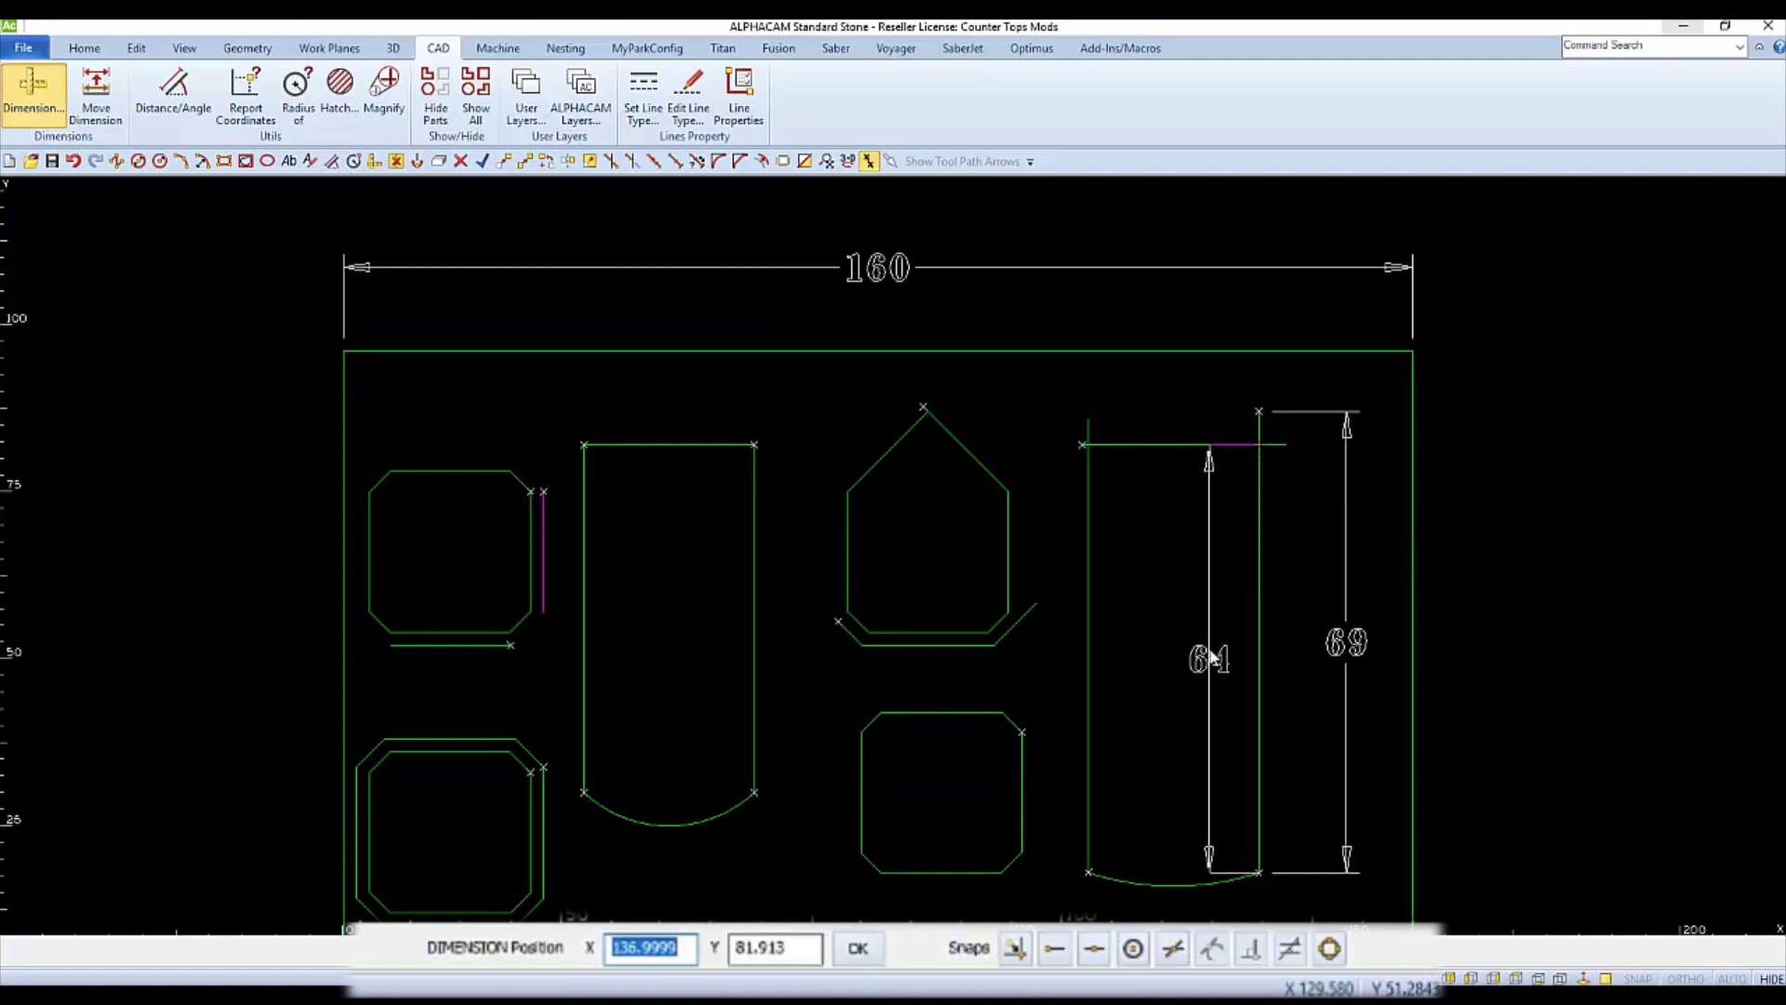
click(1218, 655)
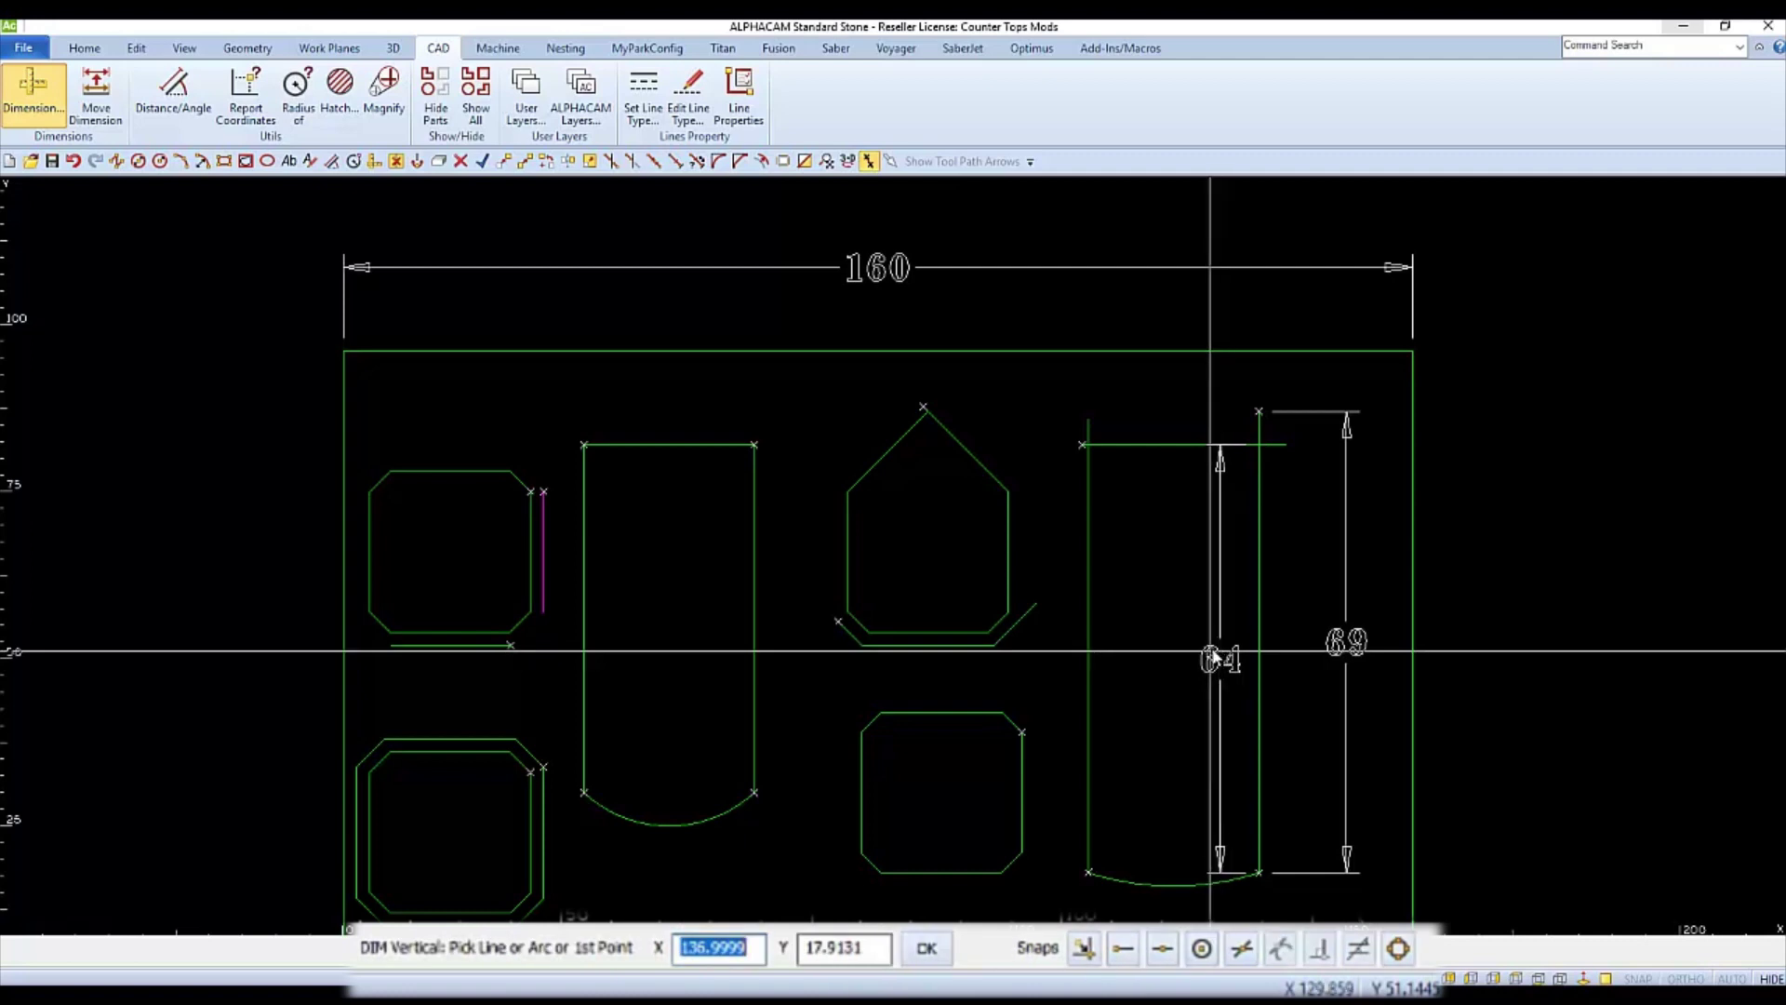
Add an aligned 17.971 dimension above the pointed part's right slanted edge.
right_click(1050, 695)
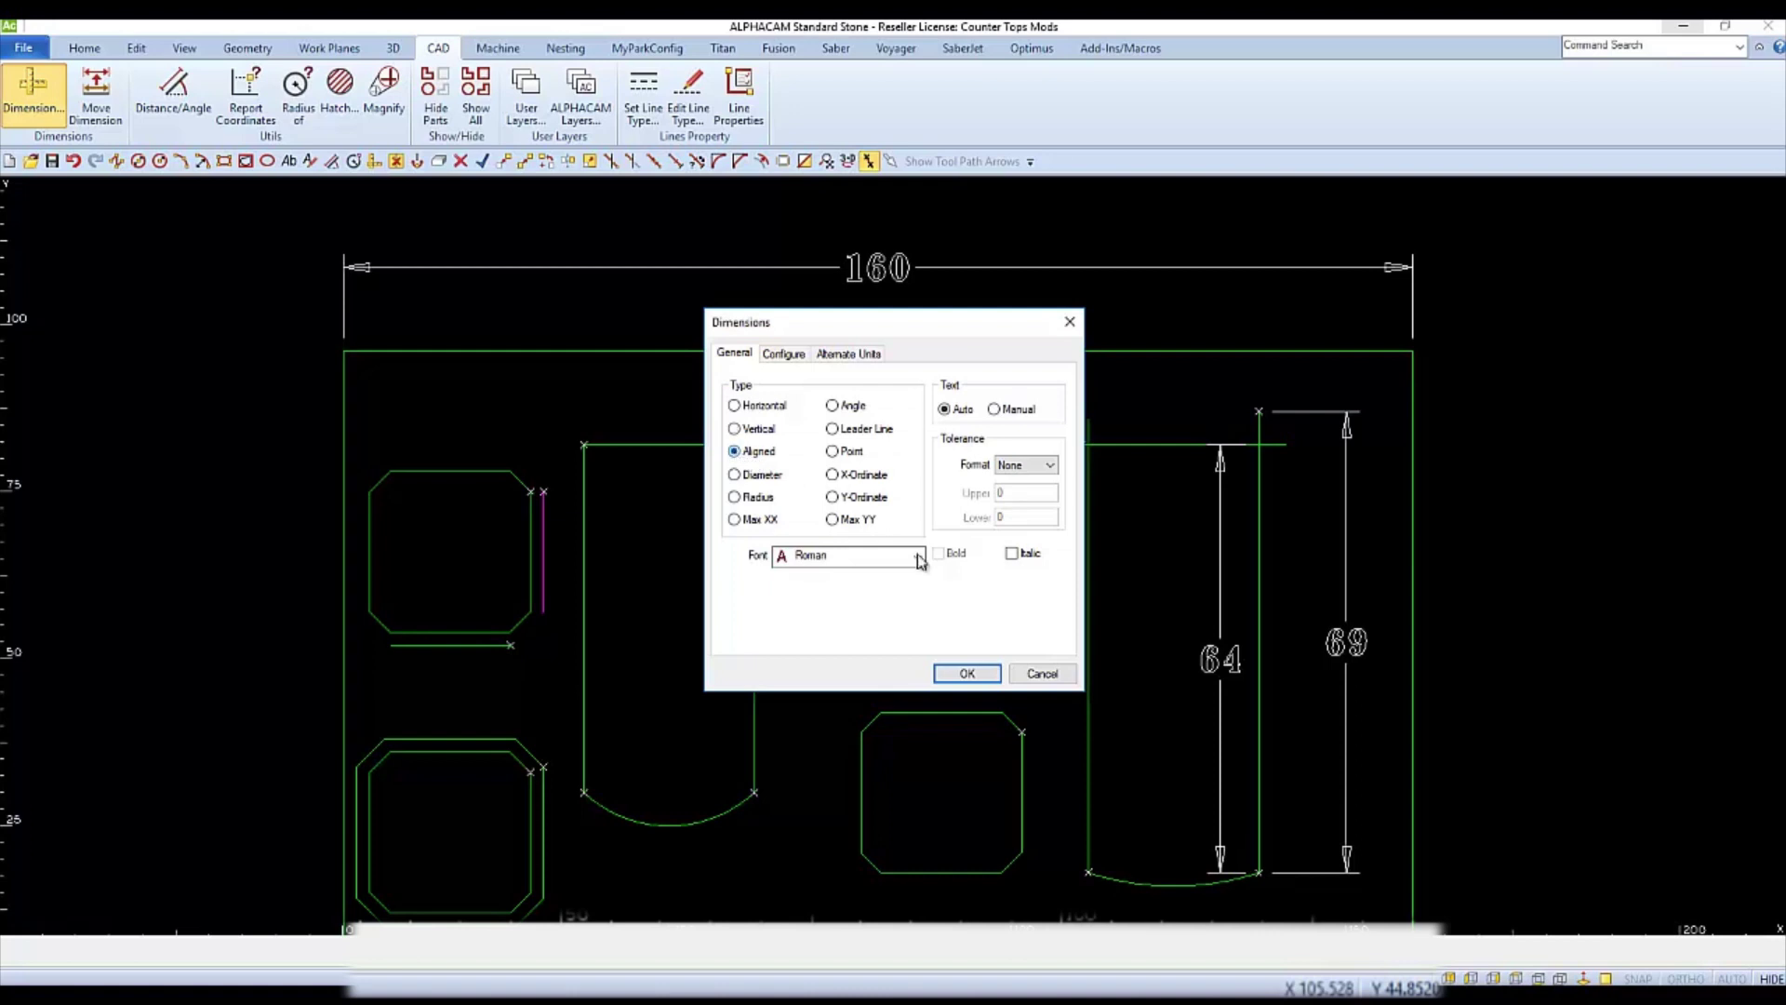
click(967, 673)
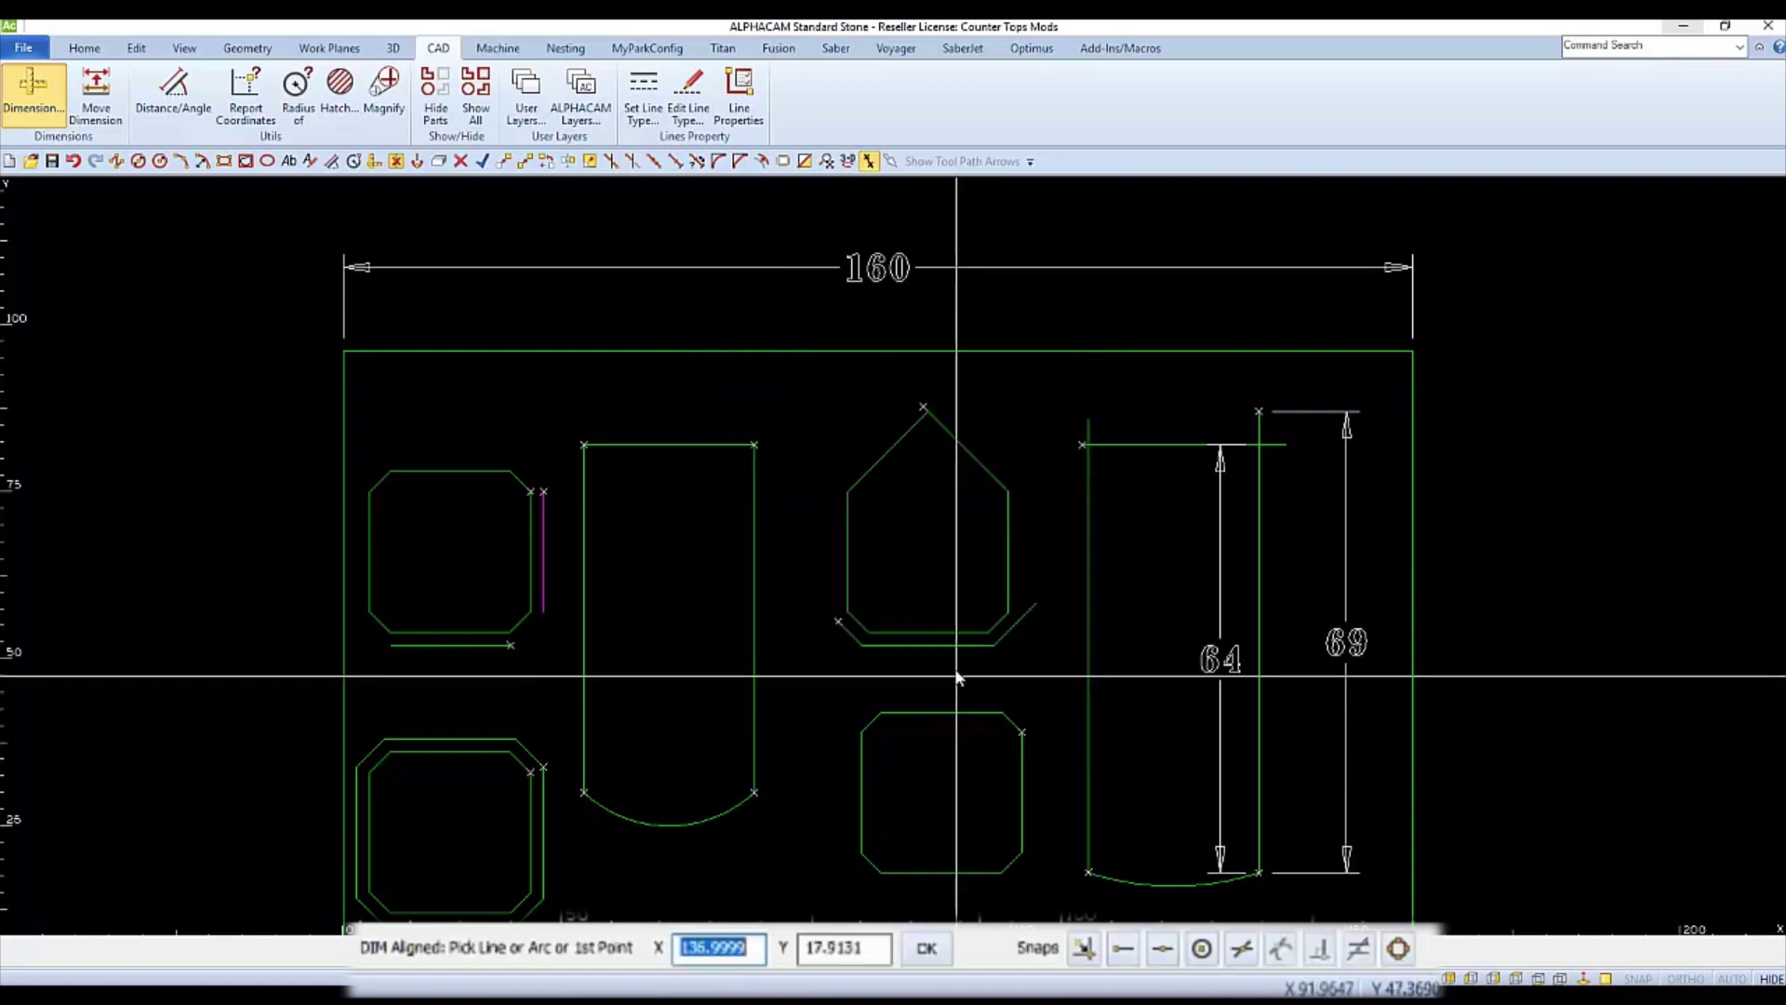
scroll(951, 648, up, 3)
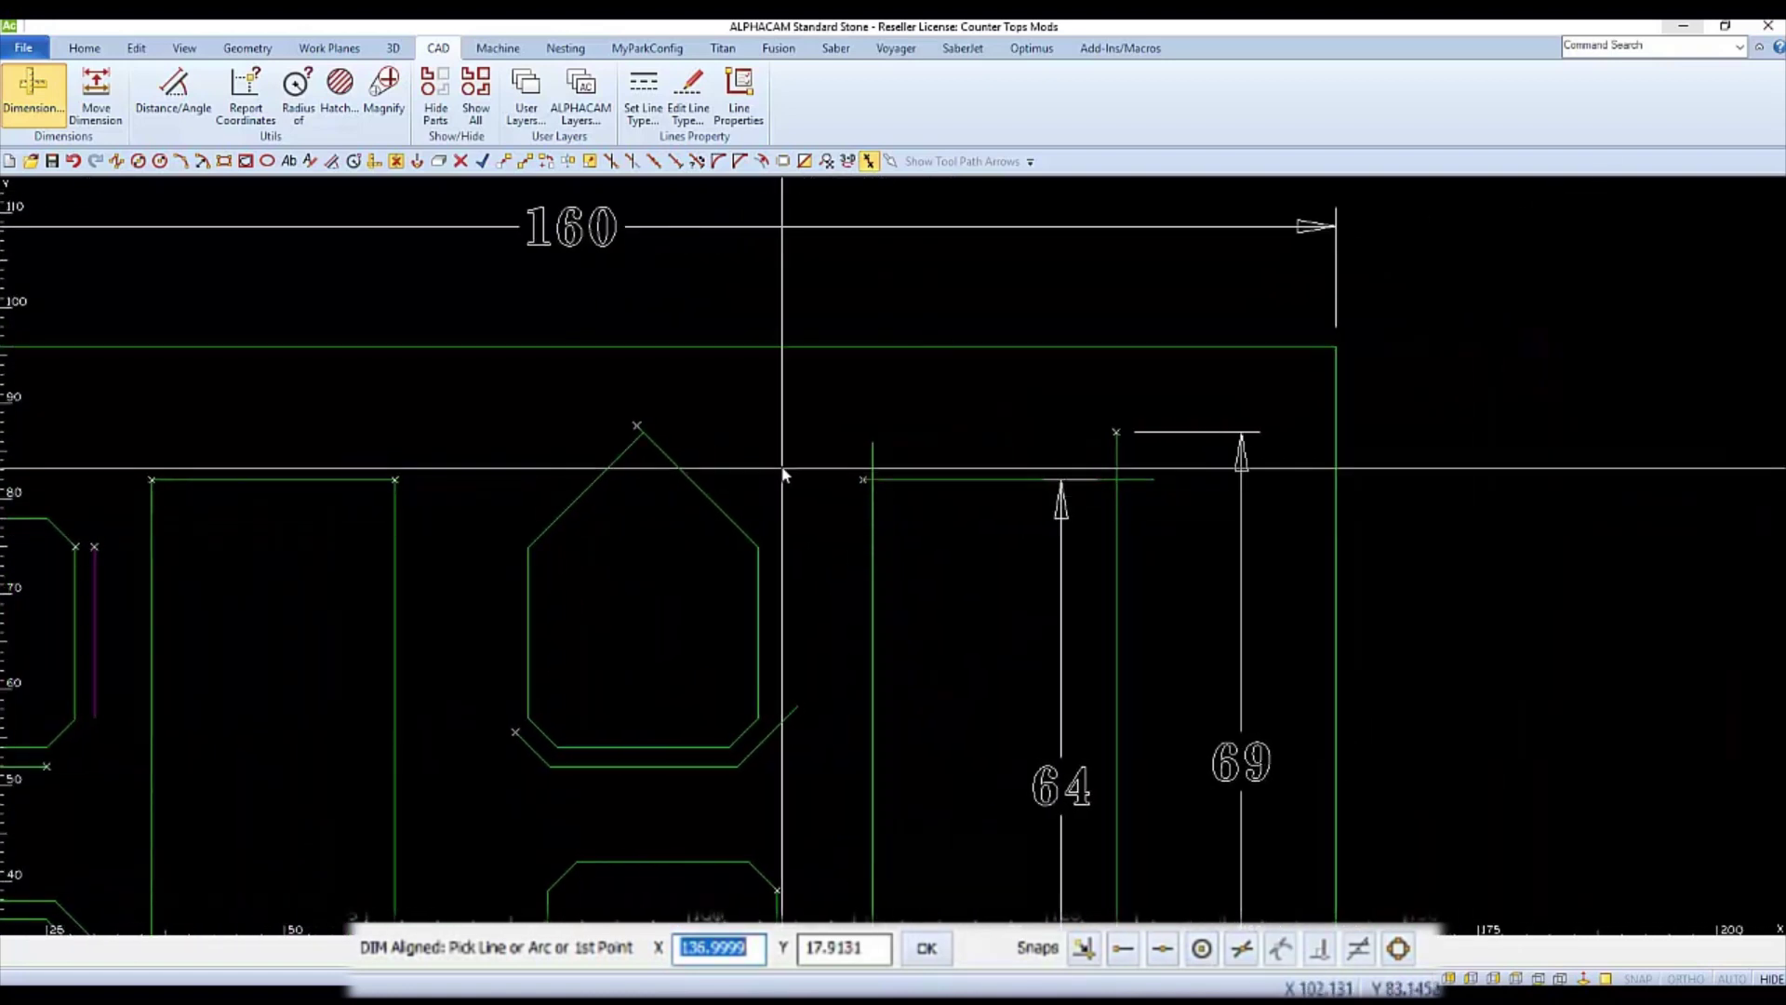
scroll(775, 471, up, 2)
click(670, 499)
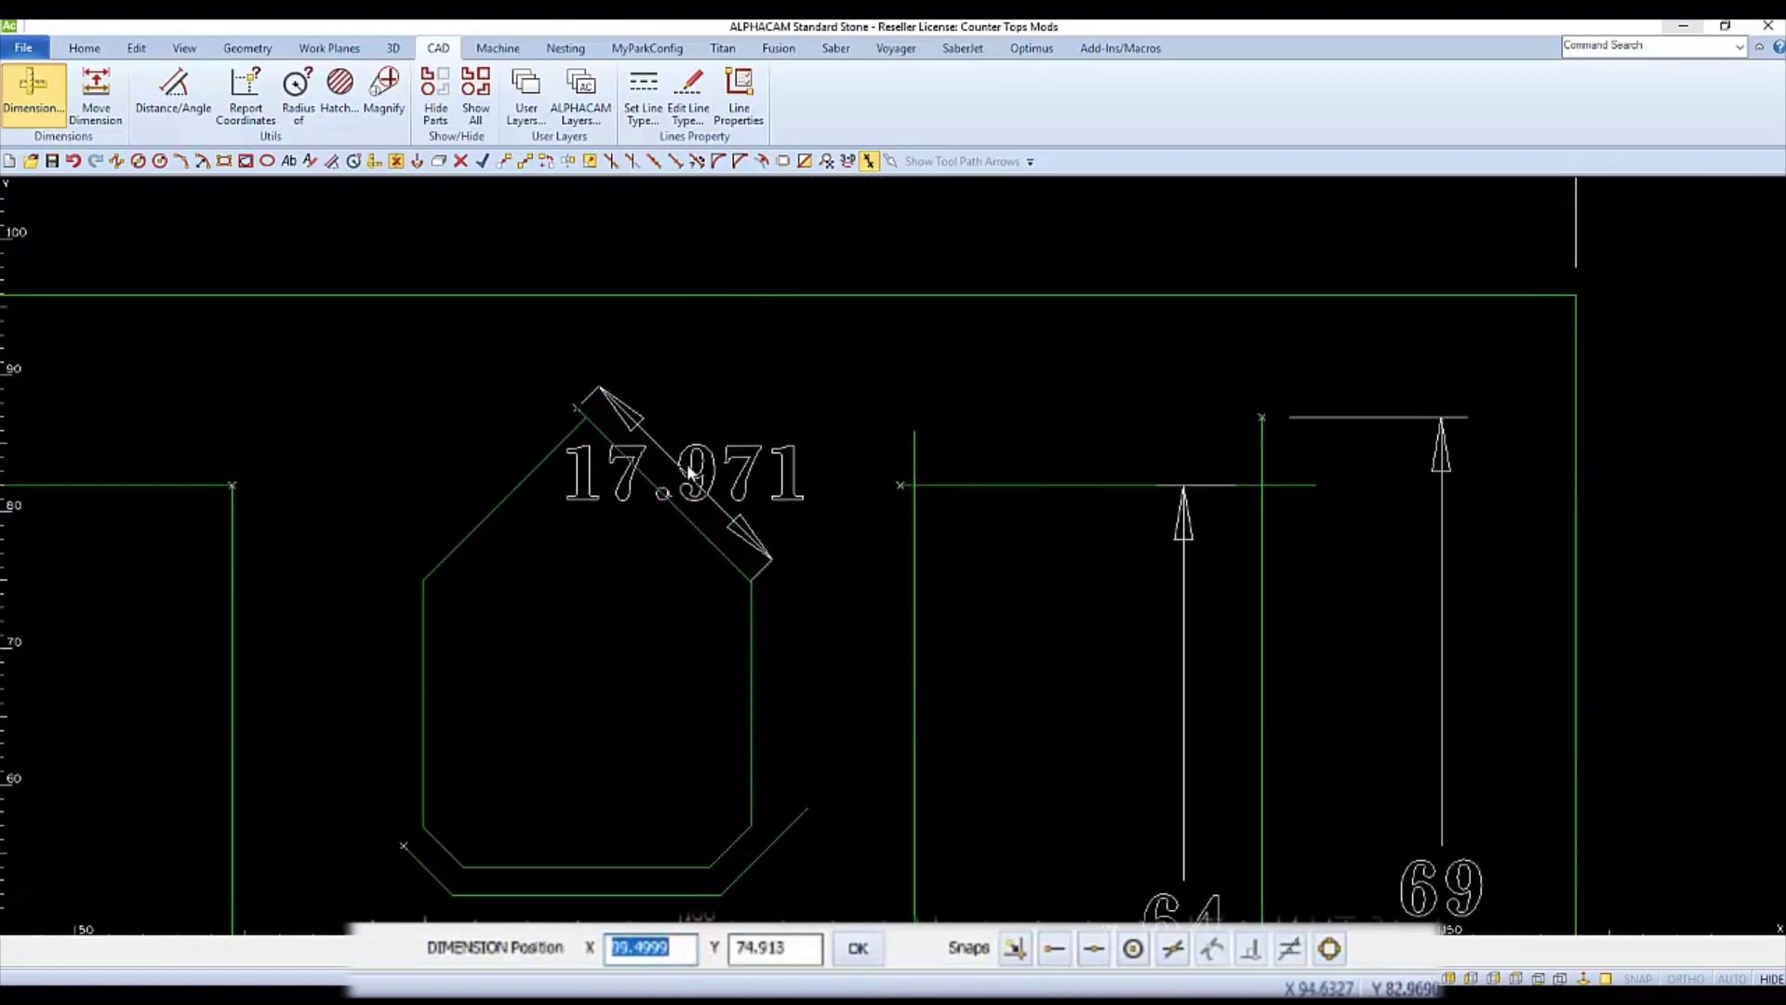
click(761, 401)
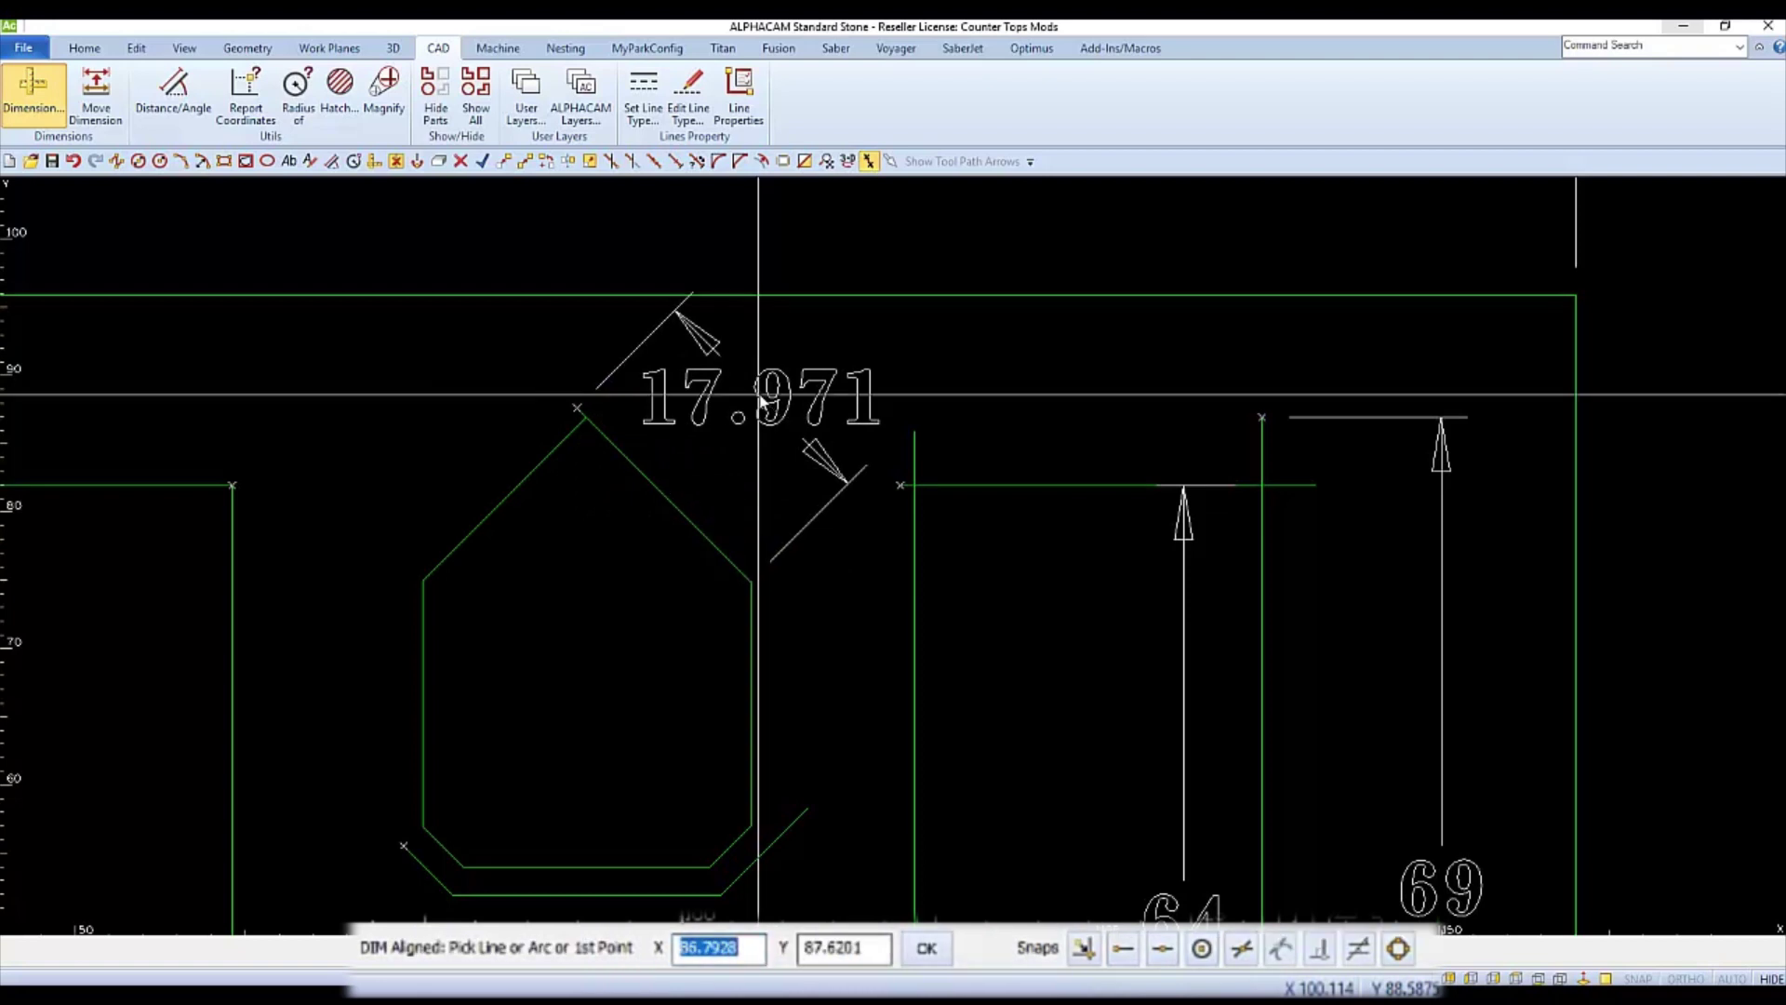
Add an aligned 16.971 dimension on the left slanted edge using End snap, then fit the view.
click(1125, 949)
click(445, 574)
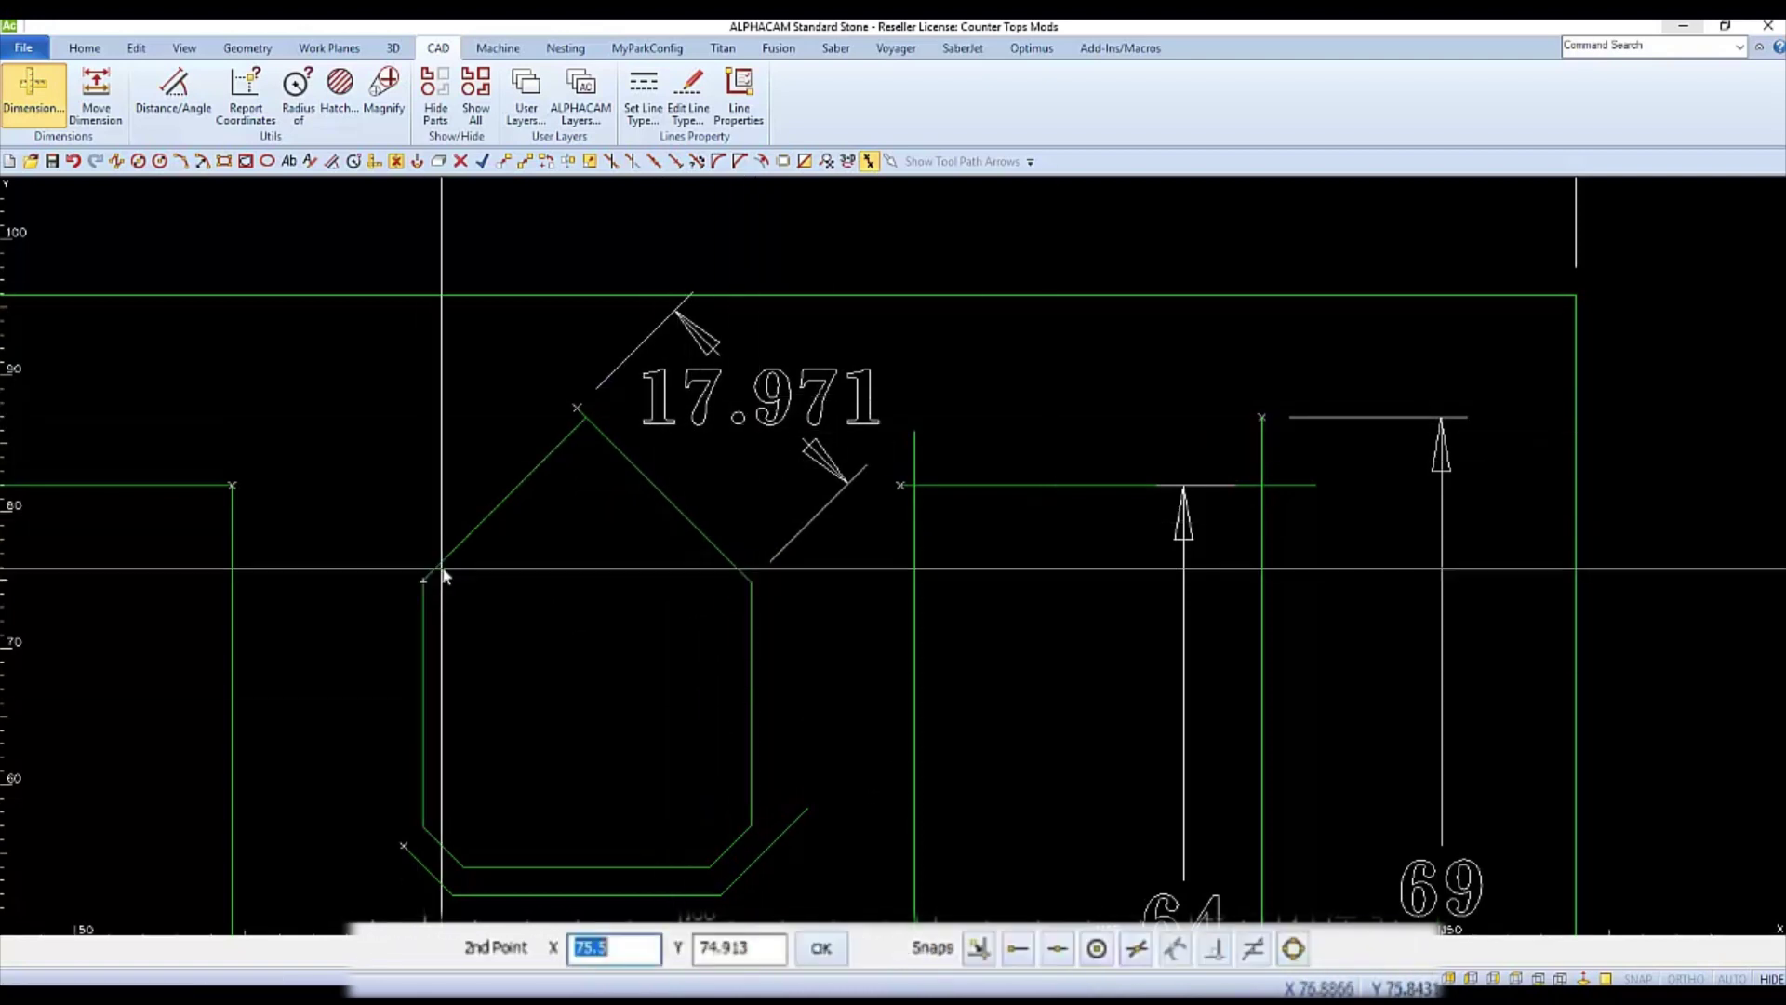
key(e)
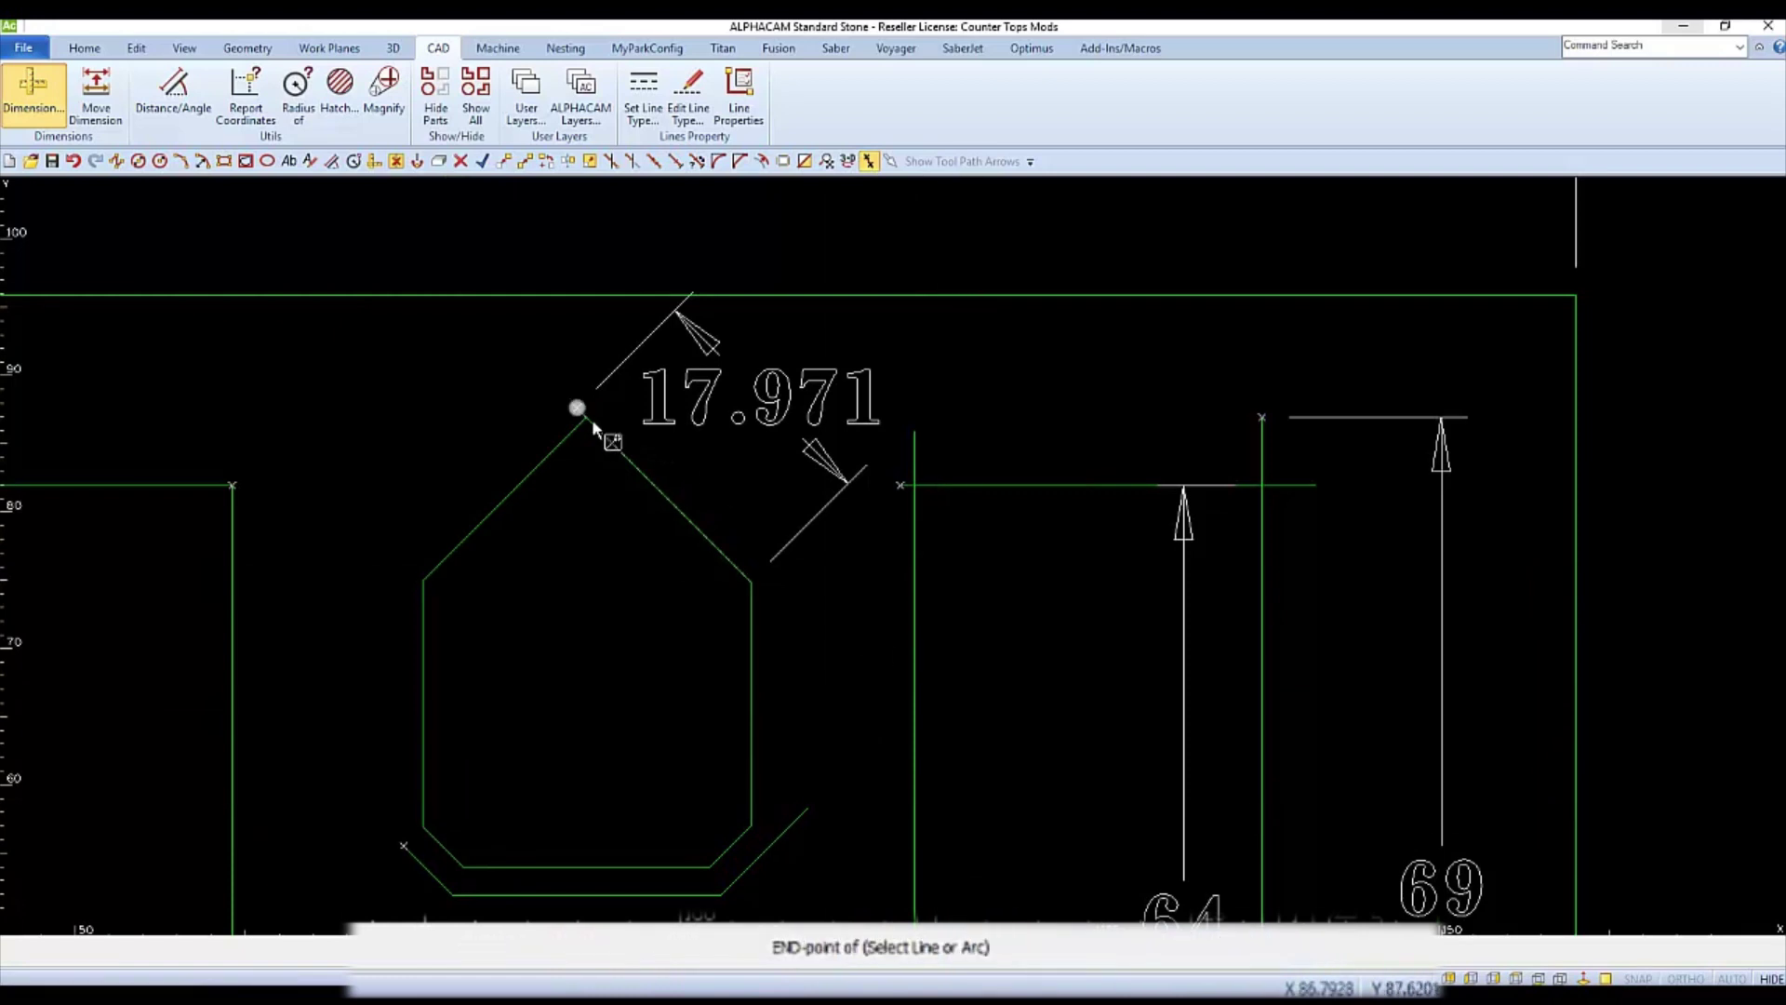
click(584, 418)
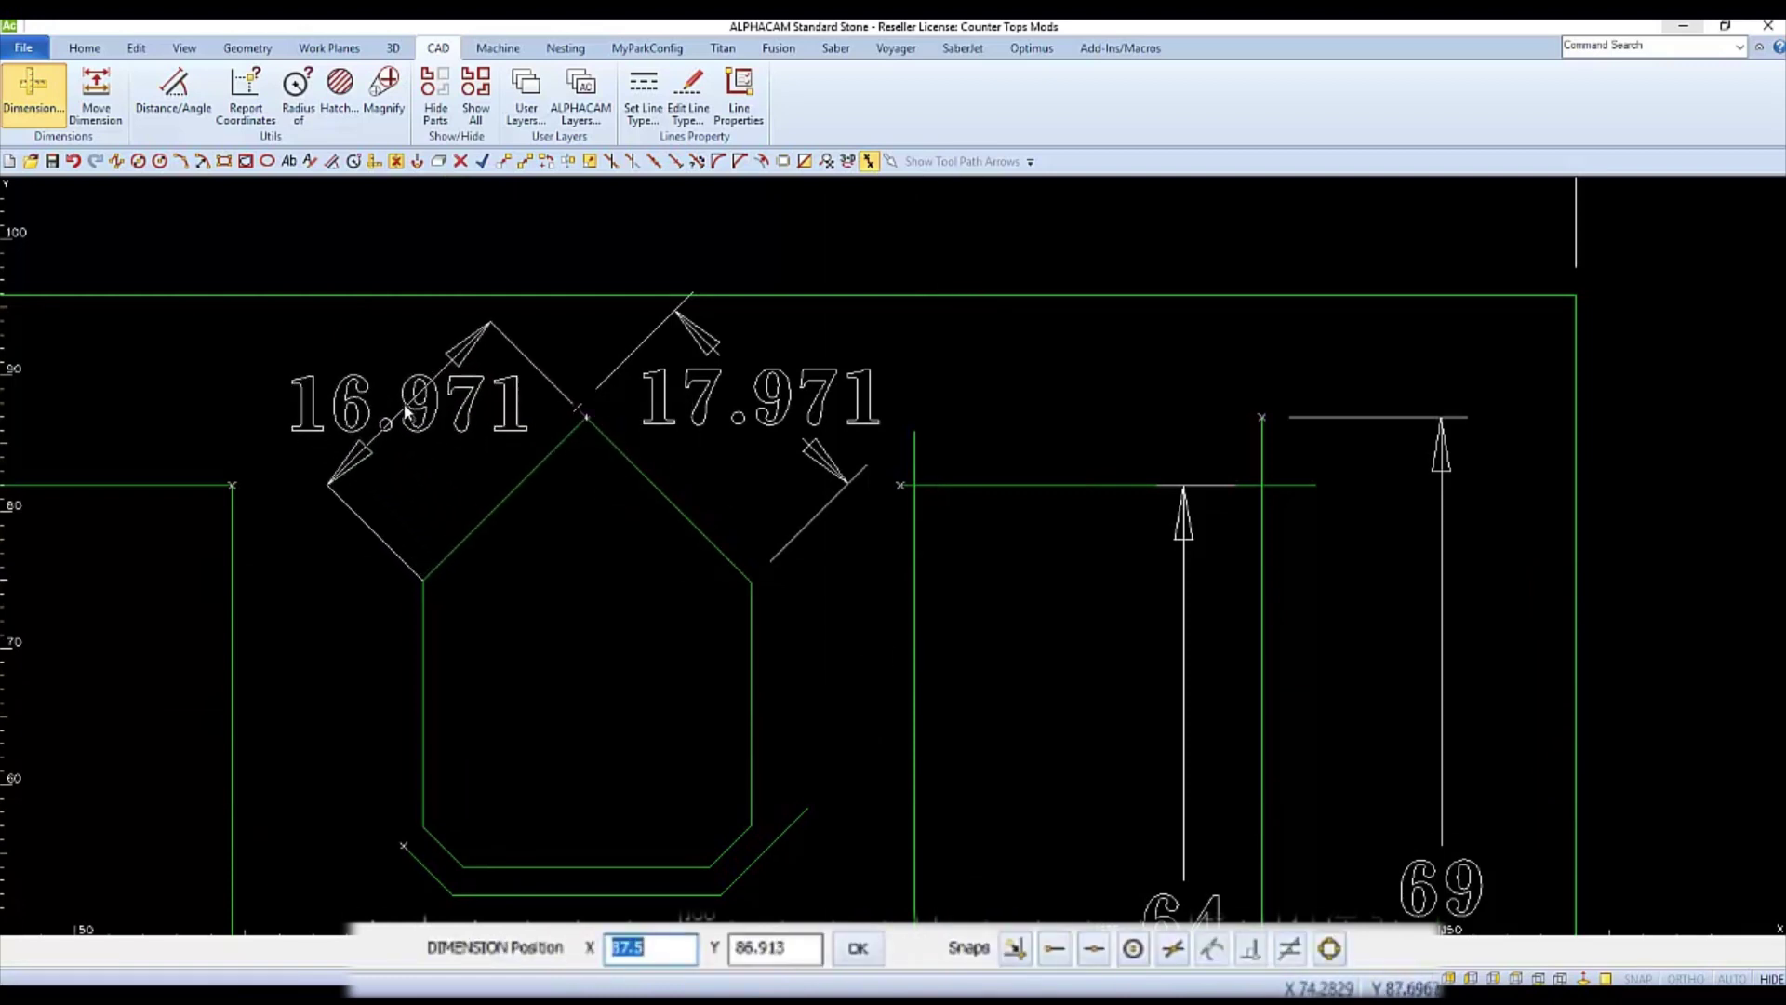
click(388, 396)
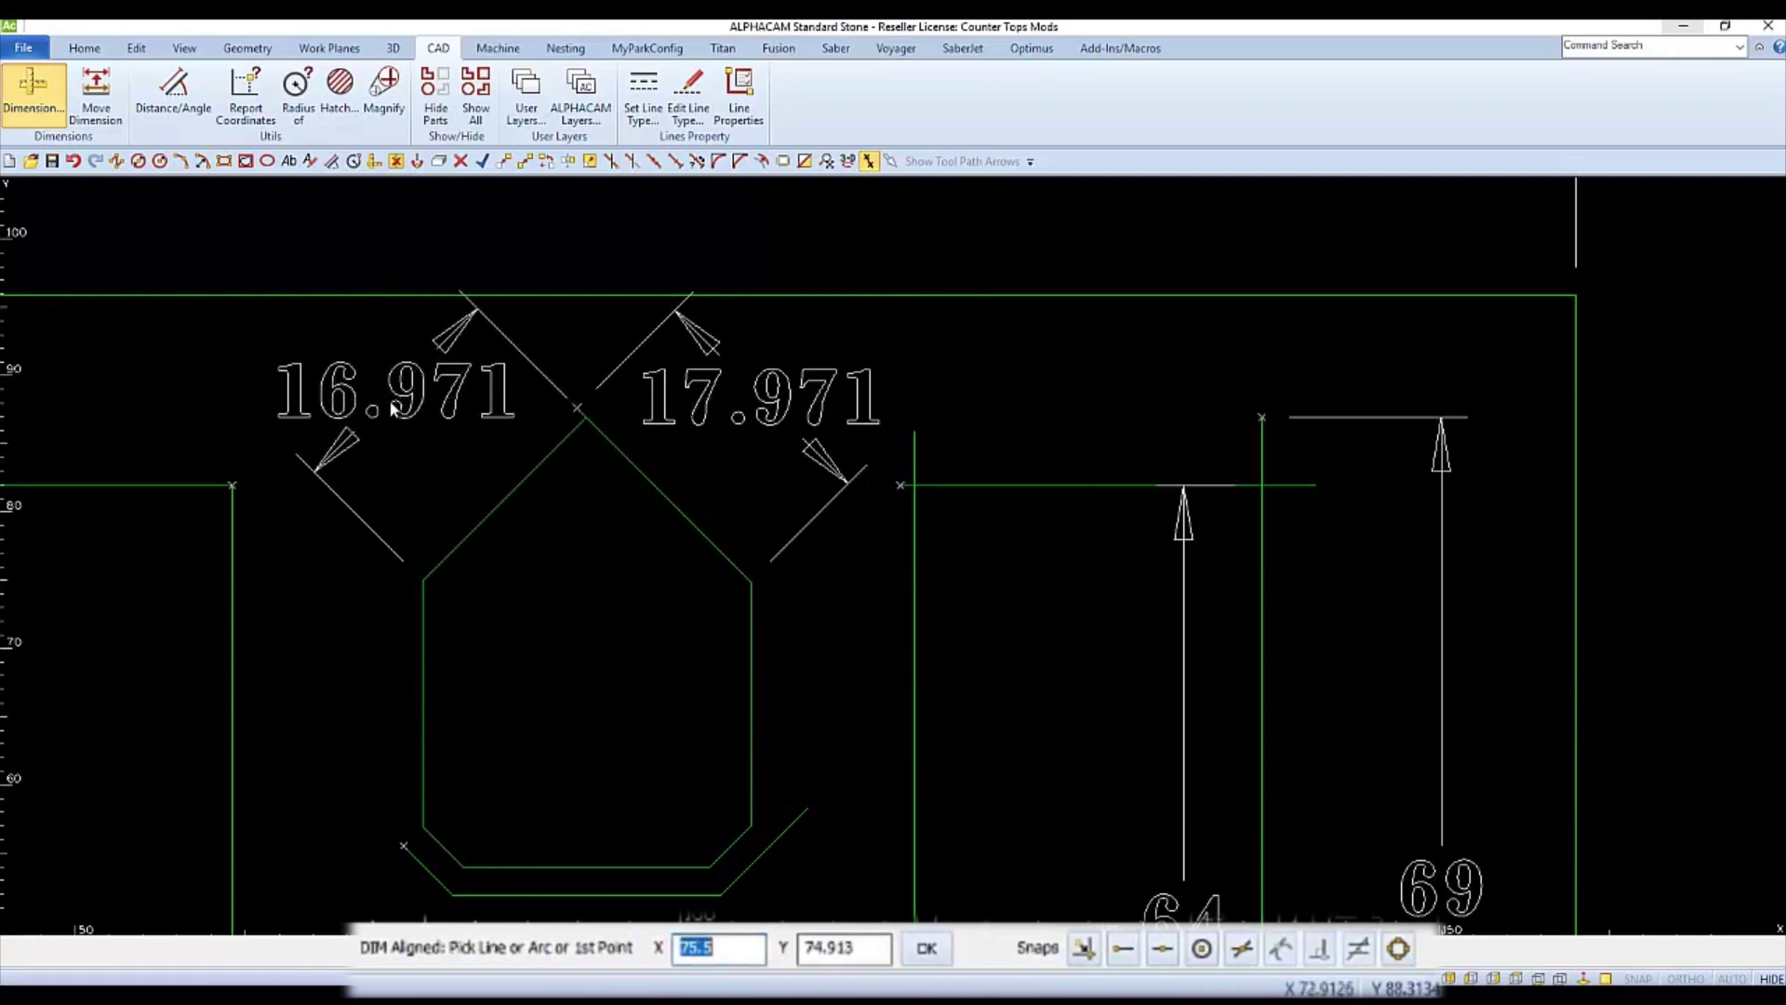
right_click(573, 656)
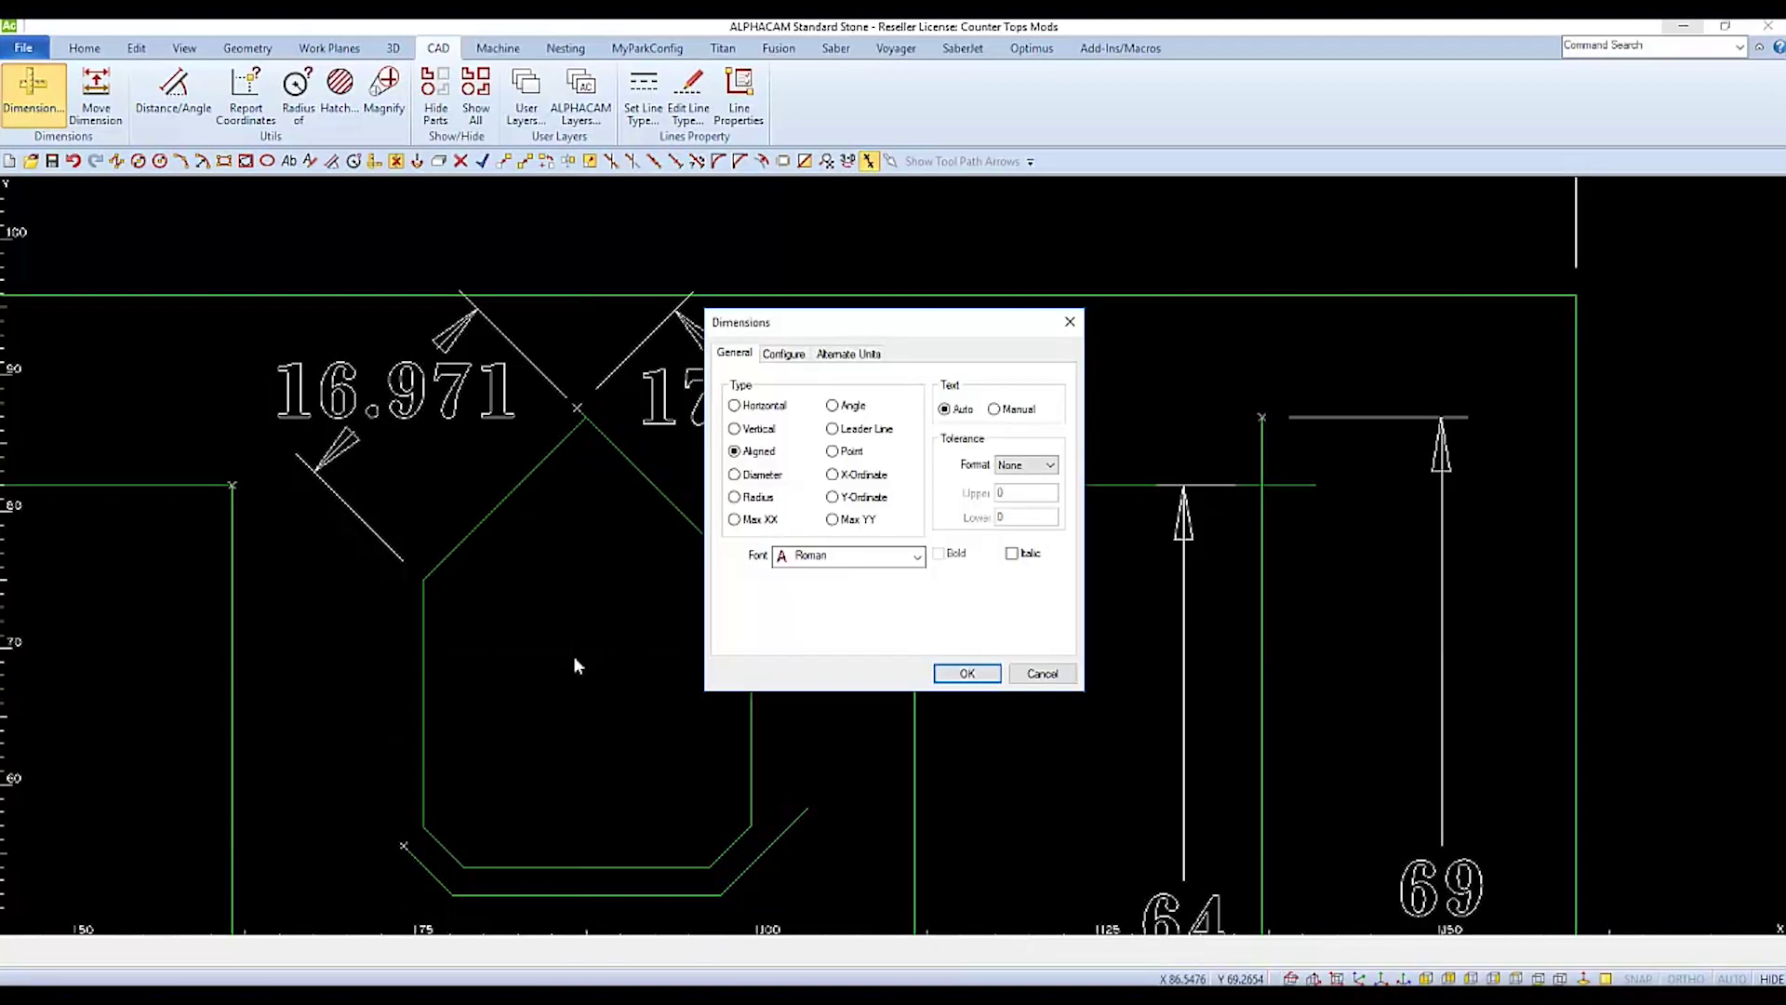
click(1042, 674)
key(Home)
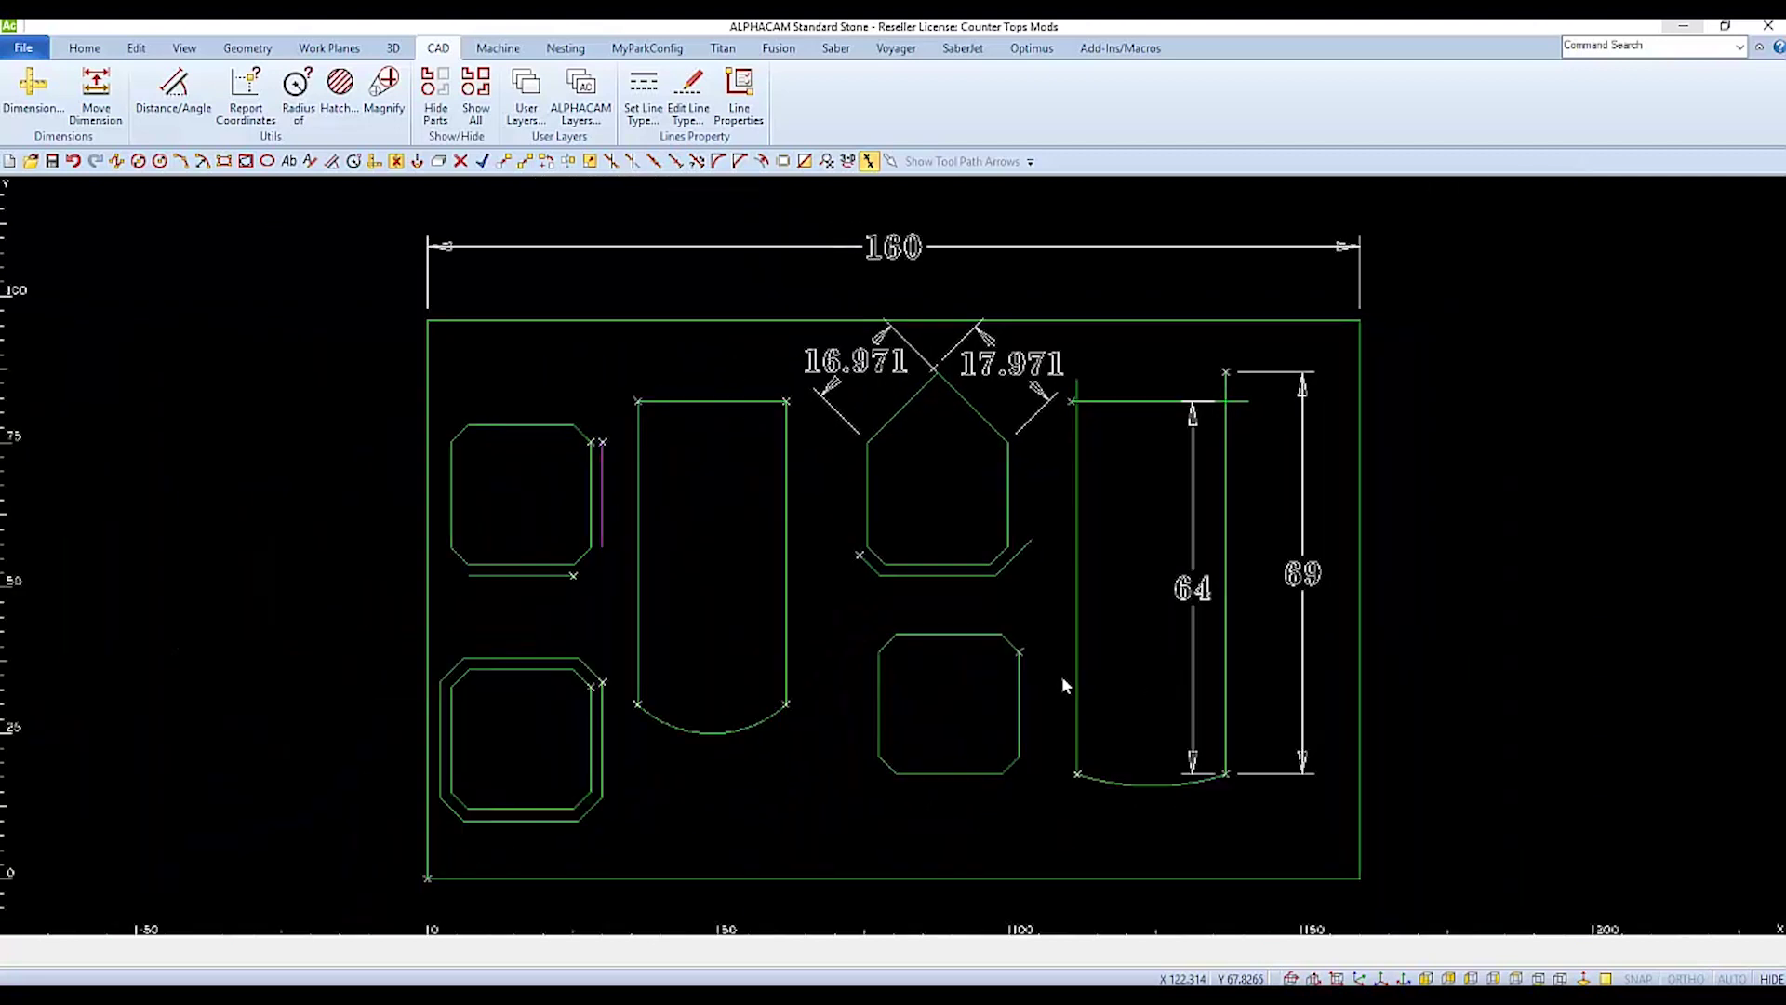